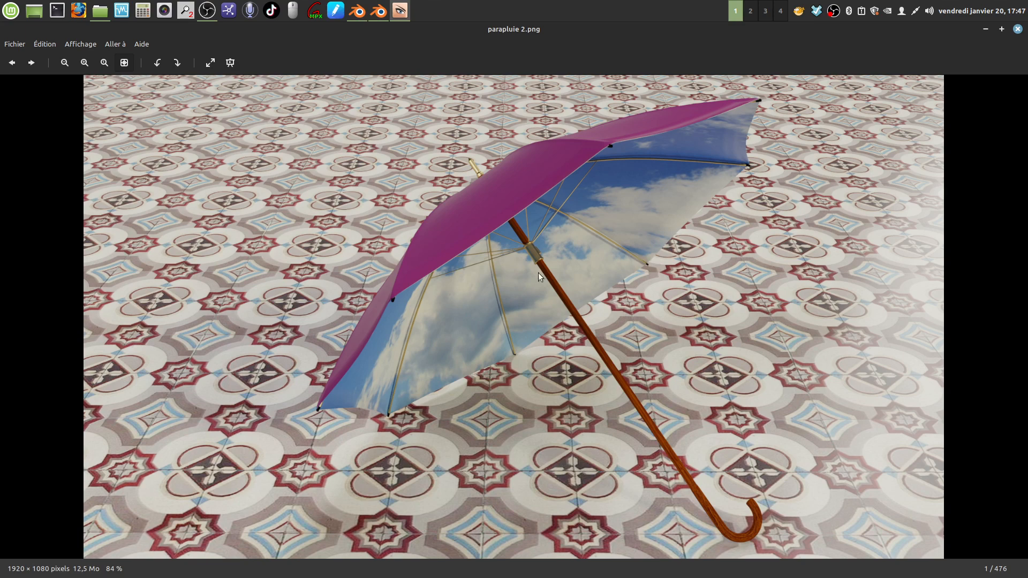
Put away the umbrella render and the picture folder, and switch to the Blender window with parapluie.blend
{"action": "left_click", "coordinate": [1018, 30]}
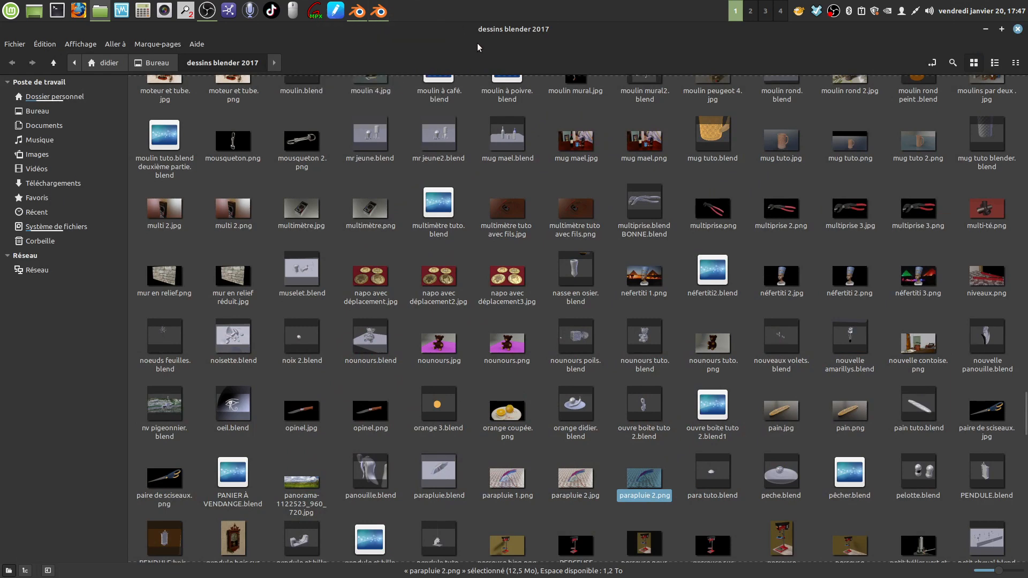
{"action": "left_click", "coordinate": [985, 29]}
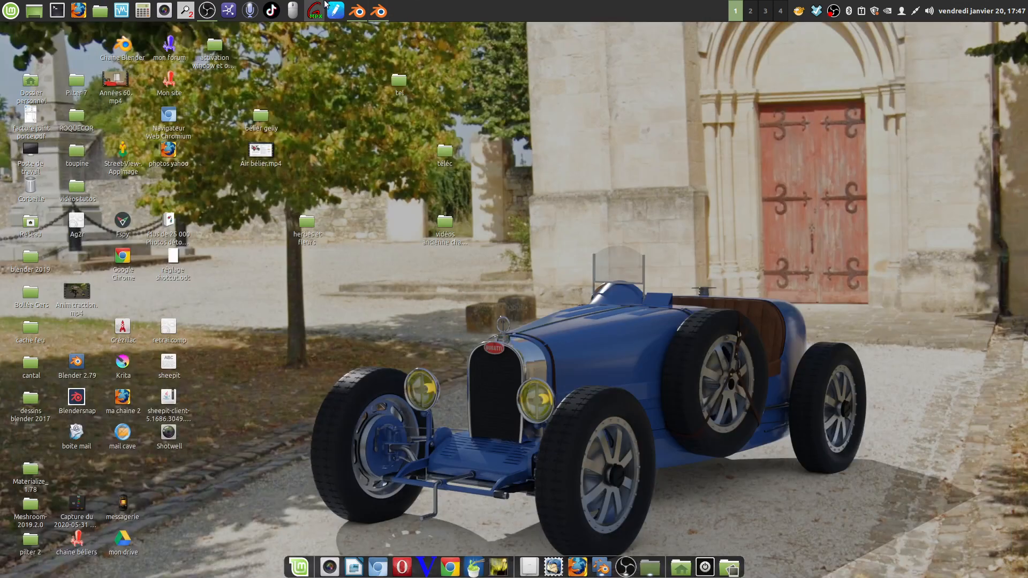
{"action": "mouse_move", "coordinate": [379, 10]}
{"action": "left_click", "coordinate": [378, 64]}
Examine the finished umbrella's ribs, stretchers, runner and handle up close, and its canopy and floor in rendered view
{"action": "middle_click_drag", "start_coordinate": [406, 147], "coordinate": [436, 333]}
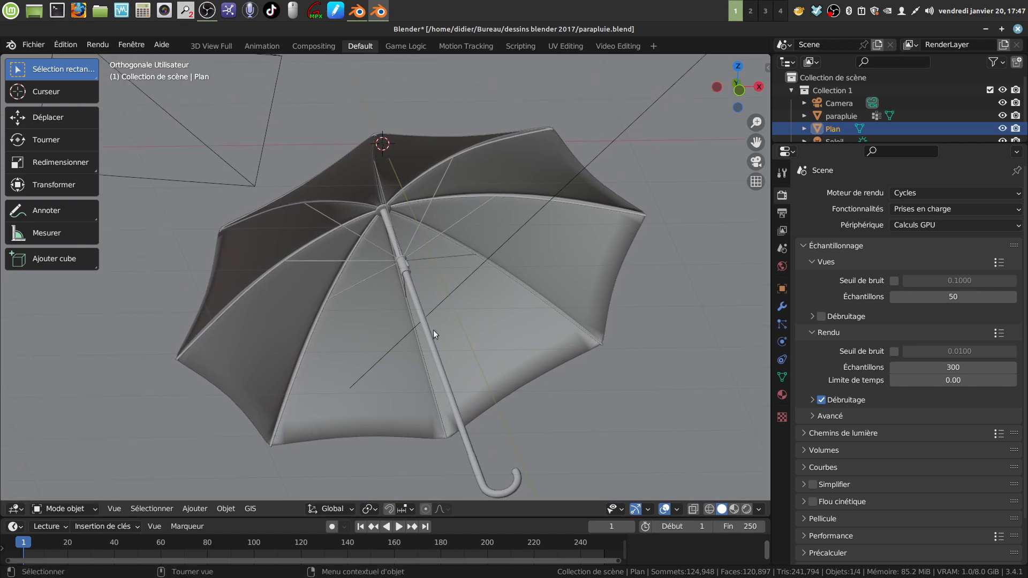
{"action": "scroll", "coordinate": [436, 325], "scroll_direction": "up", "scroll_amount": 6}
{"action": "middle_click_drag", "start_coordinate": [455, 201], "coordinate": [431, 257]}
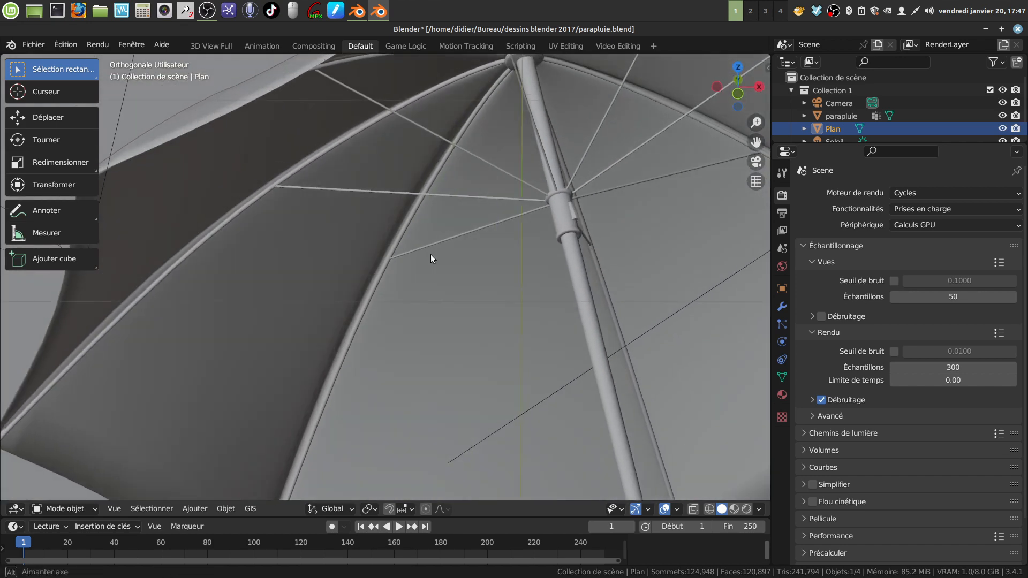
{"action": "scroll", "coordinate": [406, 241], "scroll_direction": "up", "scroll_amount": 2}
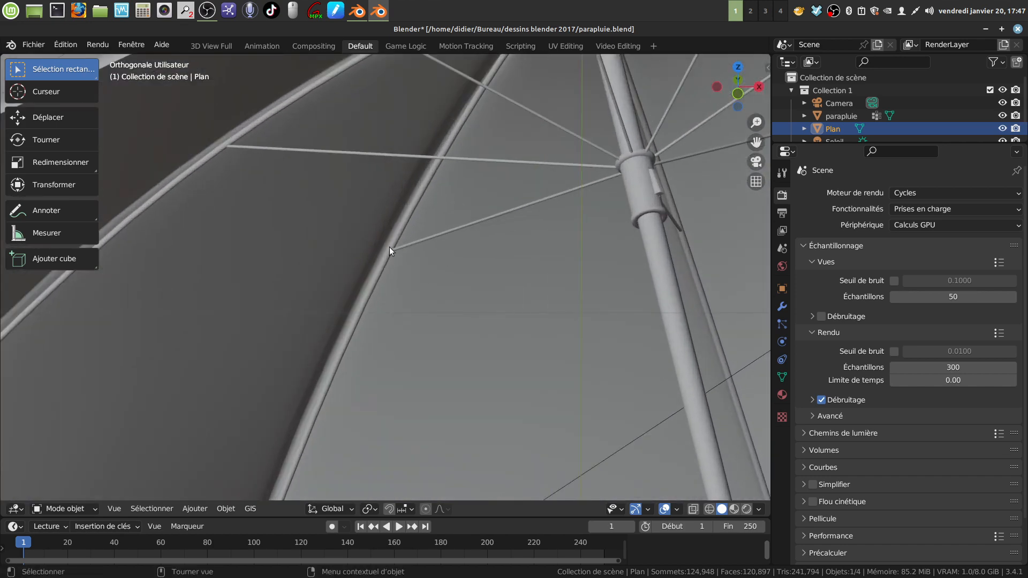
{"action": "middle_click_drag", "start_coordinate": [397, 245], "coordinate": [487, 226]}
{"action": "scroll", "coordinate": [346, 177], "scroll_direction": "down", "scroll_amount": 8}
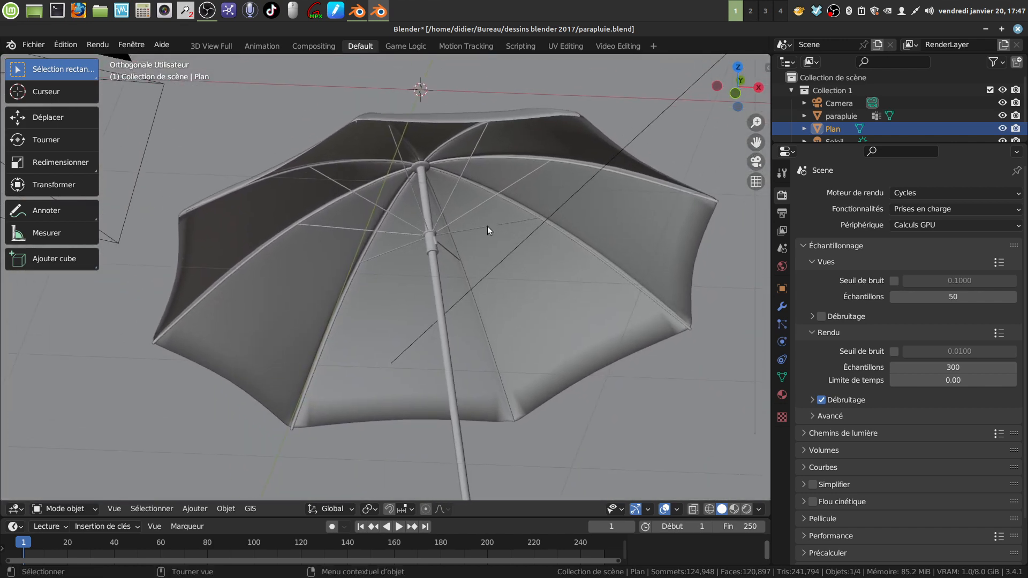
{"action": "scroll", "coordinate": [480, 165], "scroll_direction": "up", "scroll_amount": 4}
{"action": "middle_click_drag", "start_coordinate": [480, 165], "coordinate": [476, 230]}
{"action": "scroll", "coordinate": [456, 214], "scroll_direction": "down", "scroll_amount": 5}
{"action": "scroll", "coordinate": [476, 231], "scroll_direction": "down", "scroll_amount": 2}
{"action": "middle_click_drag", "start_coordinate": [532, 268], "coordinate": [485, 203], "text": "shift"}
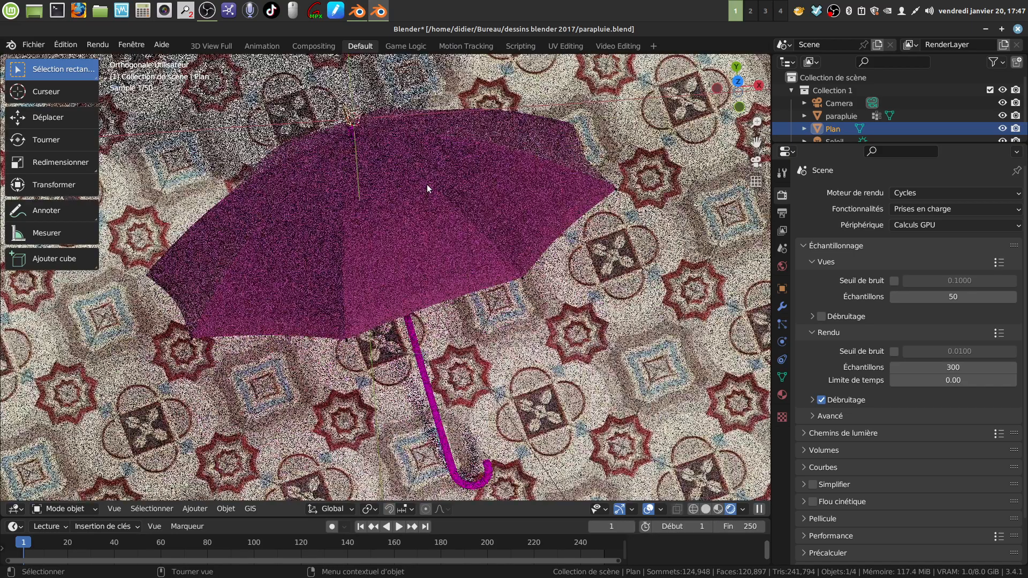
{"action": "middle_click_drag", "start_coordinate": [426, 184], "coordinate": [437, 207]}
Close parapluie.blend without saving and switch to the other Blender window with the empty scene
{"action": "left_click", "coordinate": [1017, 30]}
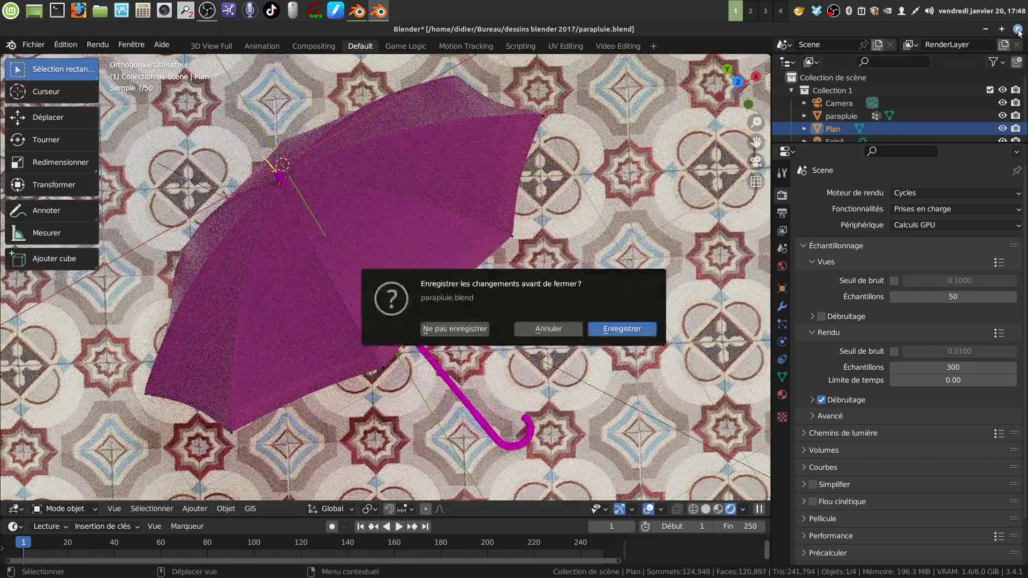
{"action": "left_click", "coordinate": [447, 330]}
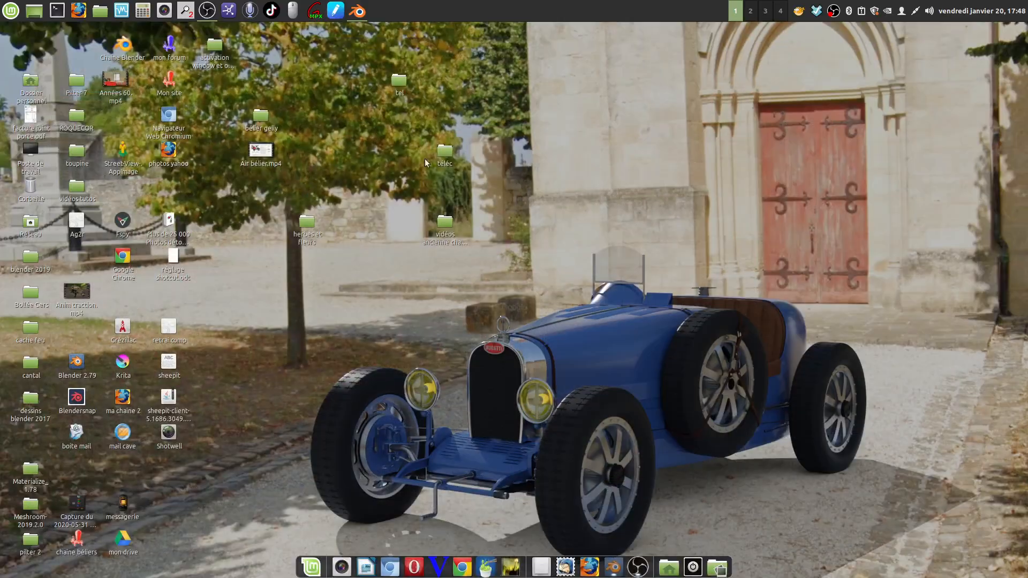
{"action": "left_click", "coordinate": [359, 7]}
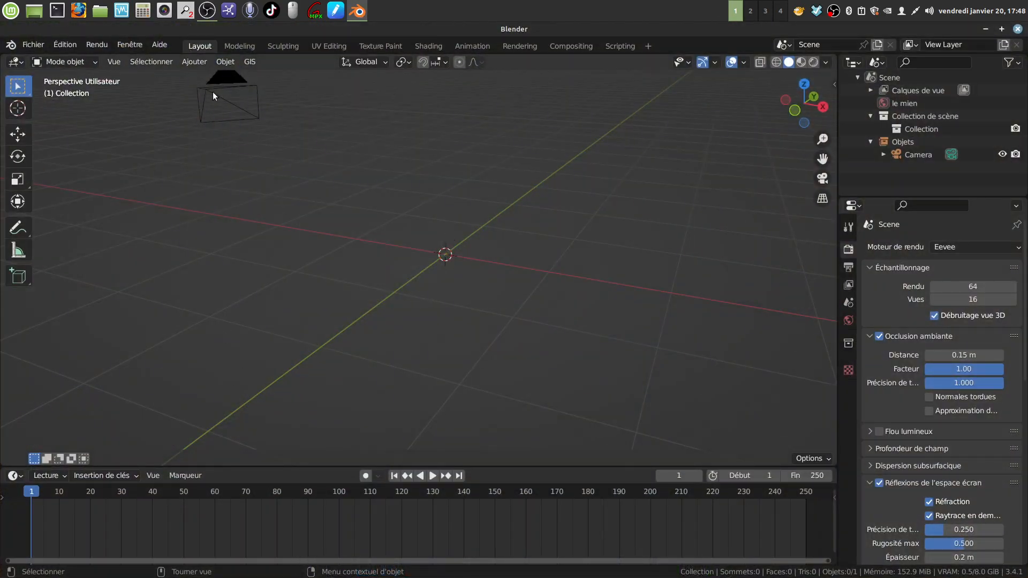
Add a mesh circle with 8 vertices and a 1 m radius at the origin
{"action": "left_click", "coordinate": [190, 63]}
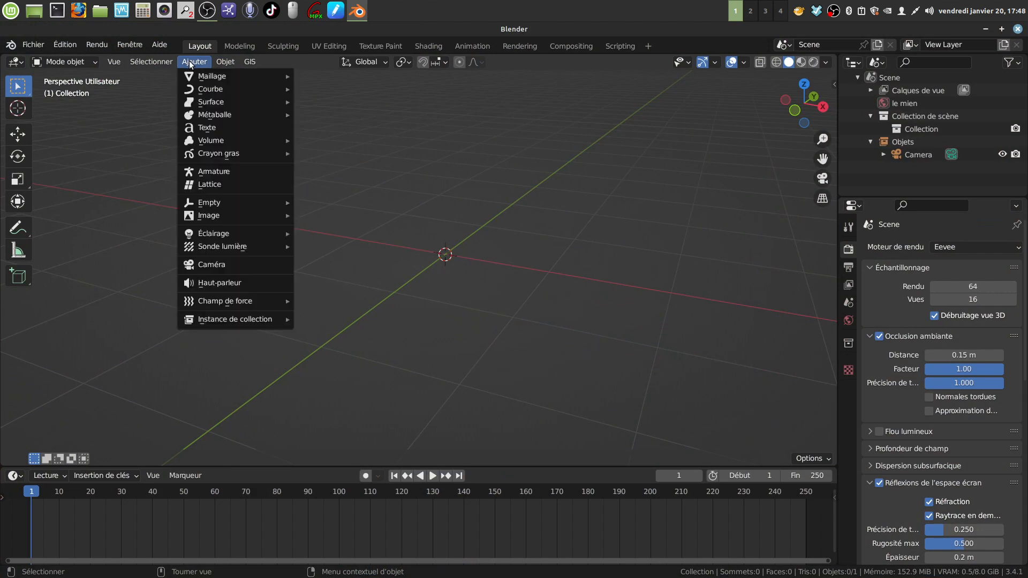
{"action": "mouse_move", "coordinate": [208, 80]}
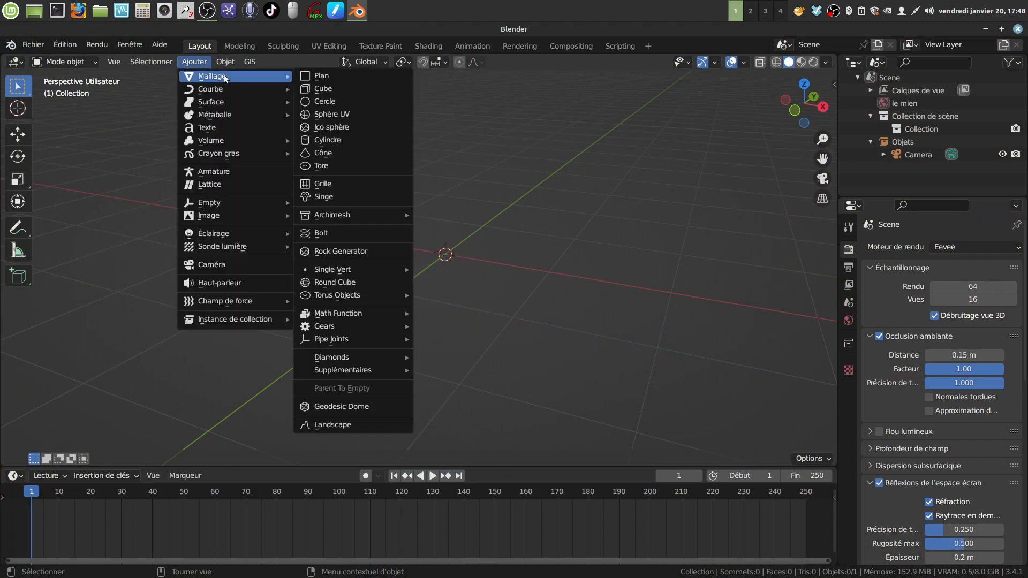
{"action": "left_click", "coordinate": [331, 102]}
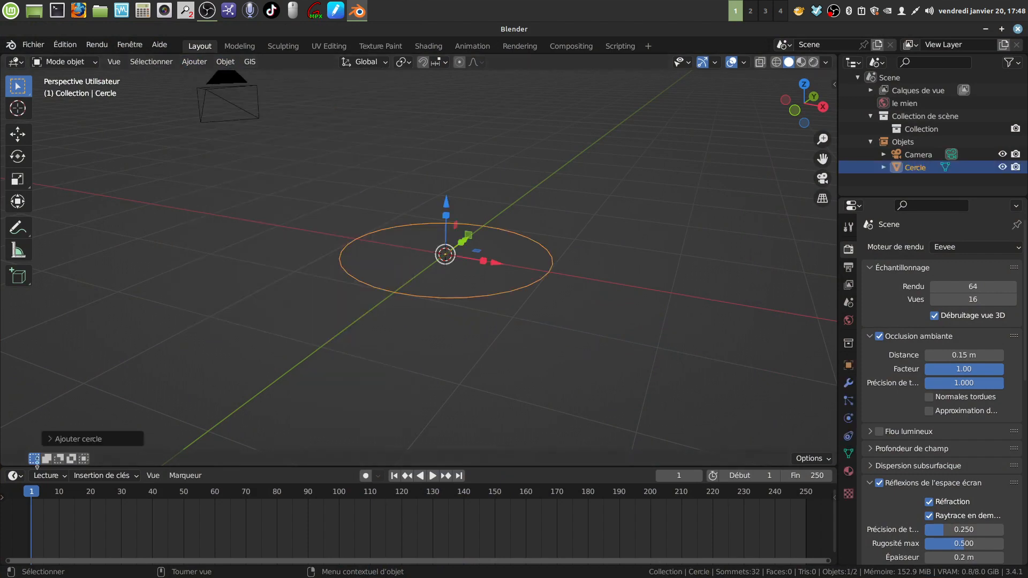
{"action": "left_click", "coordinate": [53, 438]}
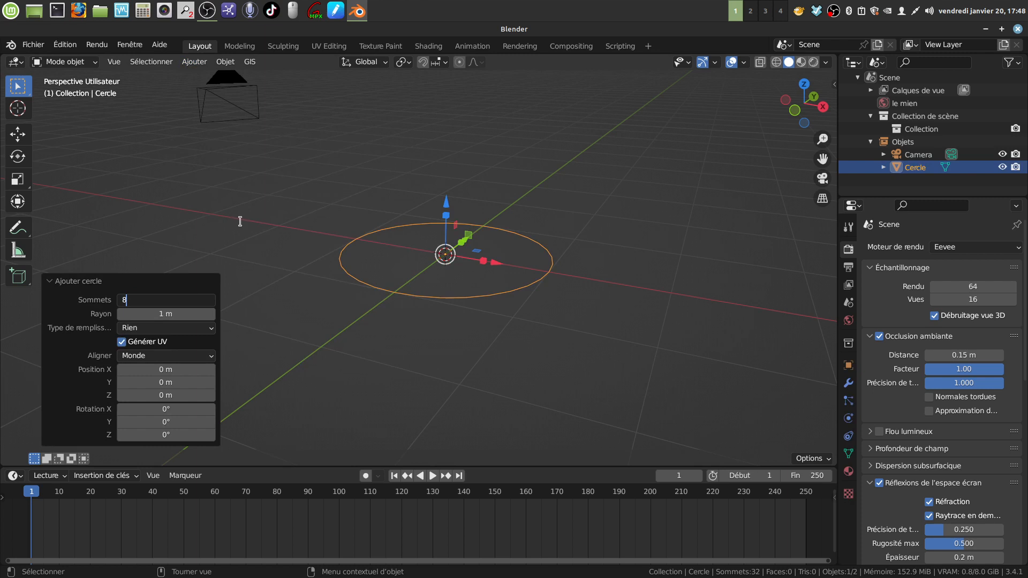
{"action": "key", "text": "Return"}
{"action": "middle_click_drag", "start_coordinate": [346, 319], "coordinate": [359, 295]}
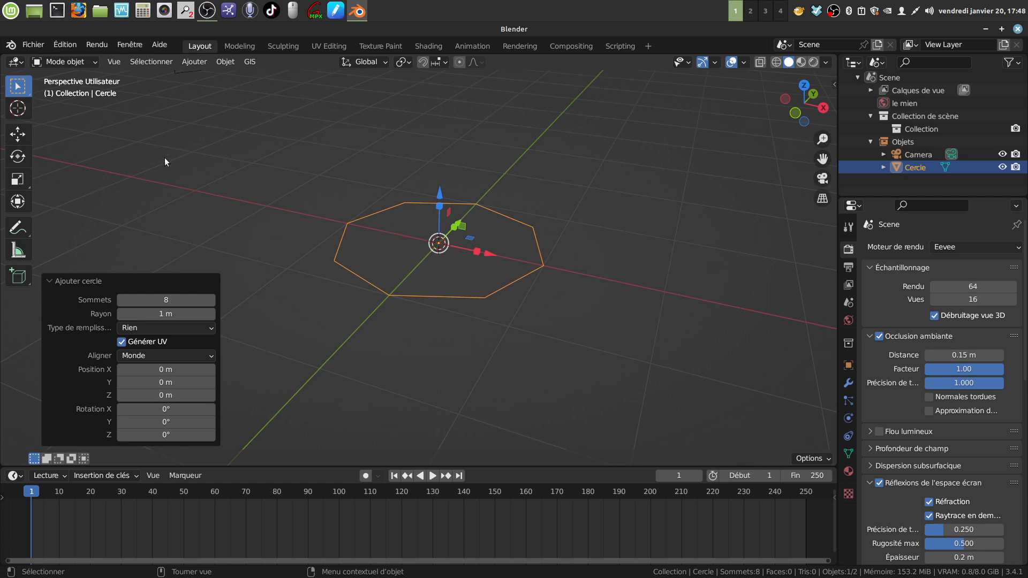
In Edit Mode, extrude the octagon's outline inward at a scale of about 0.048, leaving a small central hole
{"action": "key", "text": "Tab"}
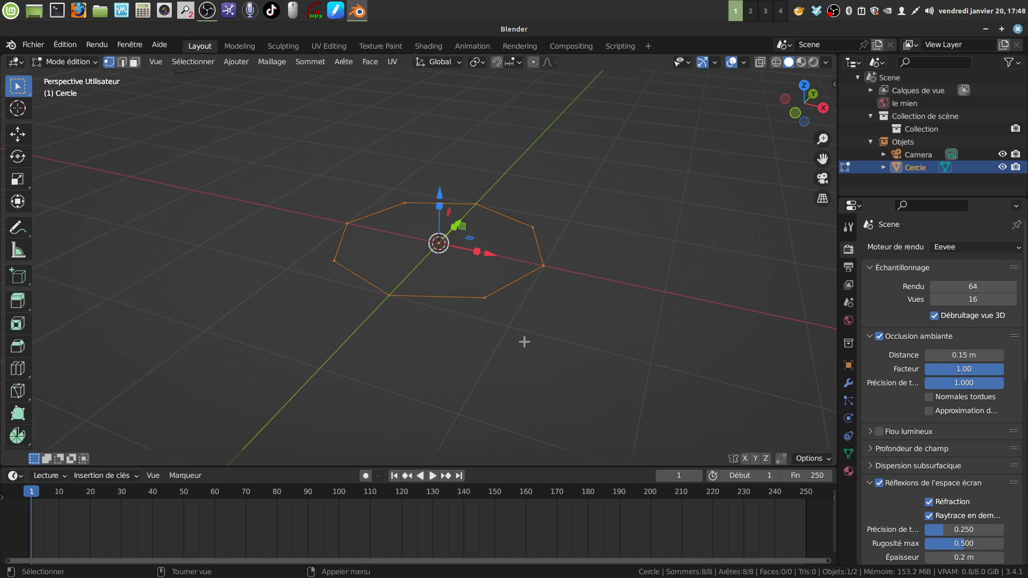
{"action": "middle_click_drag", "start_coordinate": [524, 342], "coordinate": [536, 320]}
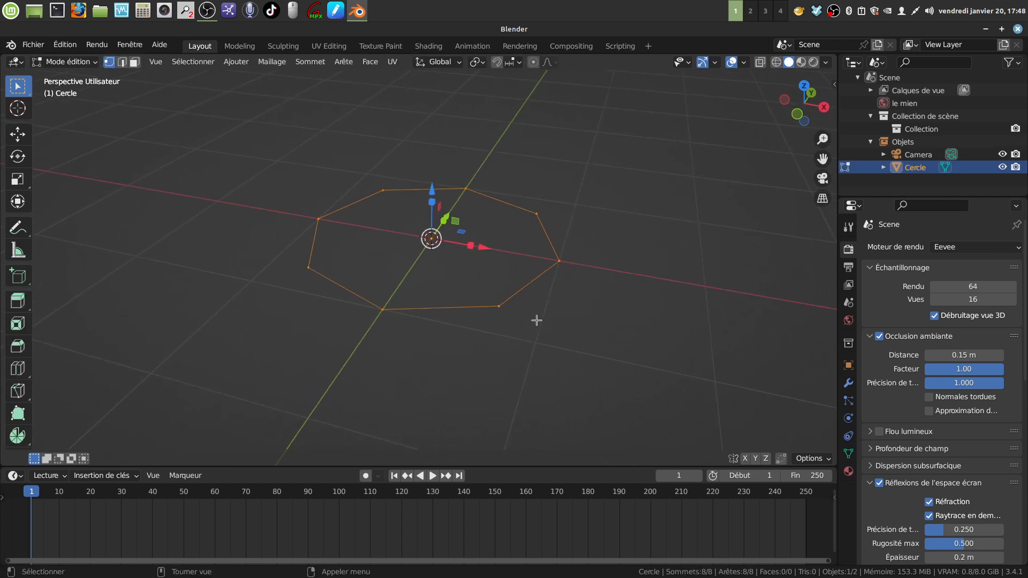
{"action": "key", "text": "e"}
{"action": "key", "text": "s"}
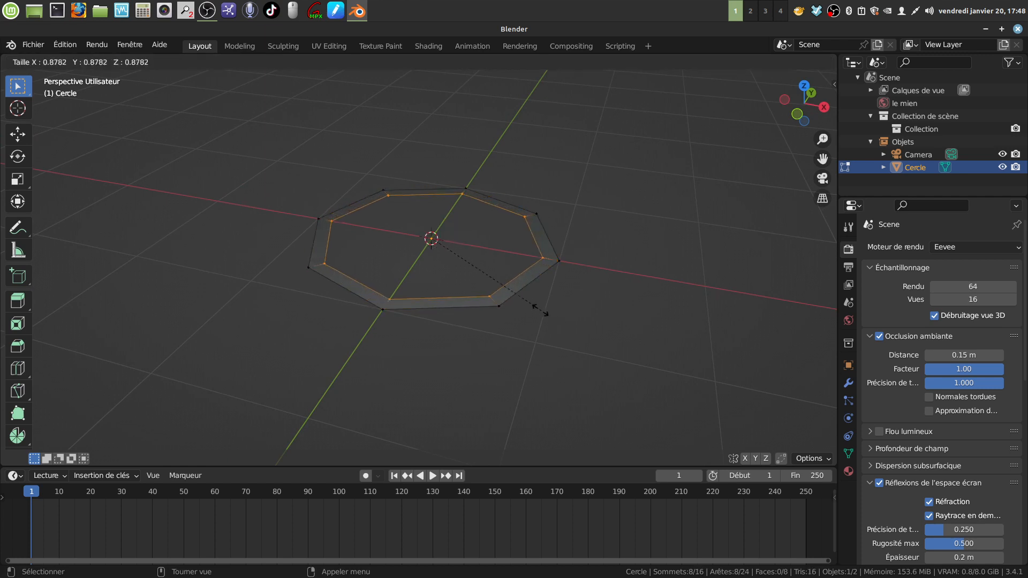
{"action": "left_click", "coordinate": [443, 243]}
{"action": "scroll", "coordinate": [493, 266], "scroll_direction": "up", "scroll_amount": 2}
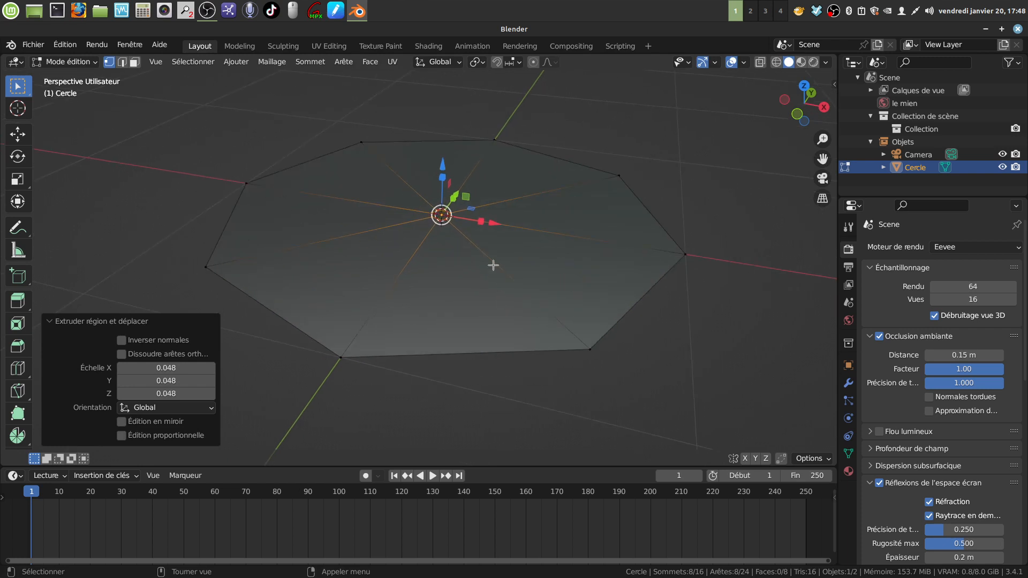
{"action": "mouse_move", "coordinate": [493, 266]}
{"action": "middle_mouse_down"}
{"action": "mouse_move", "coordinate": [479, 311]}
{"action": "mouse_move", "coordinate": [491, 282]}
{"action": "middle_mouse_up"}
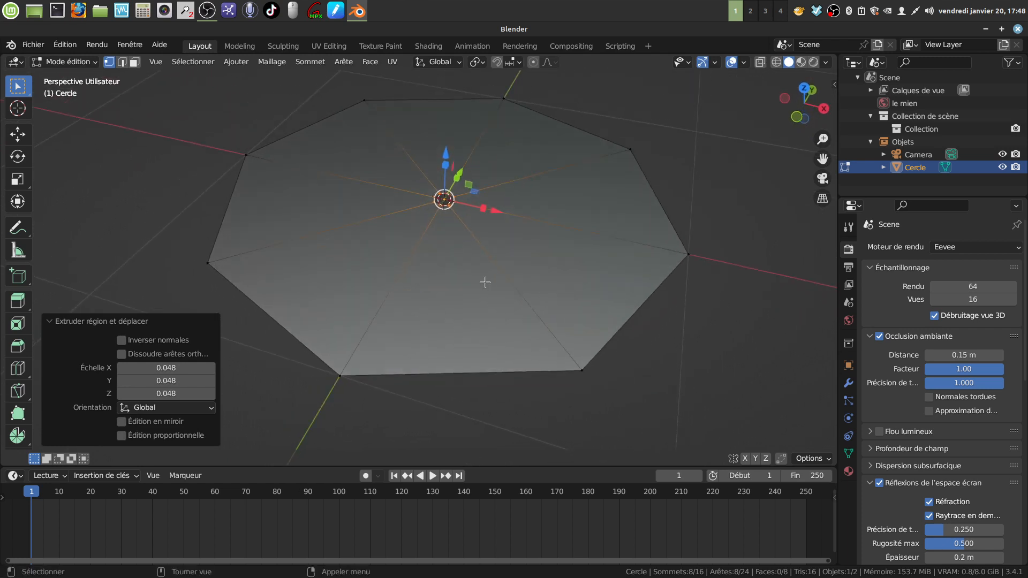
Cut four evenly spaced concentric edge loops into the octagonal disc, without sliding them
{"action": "key", "text": "ctrl+r"}
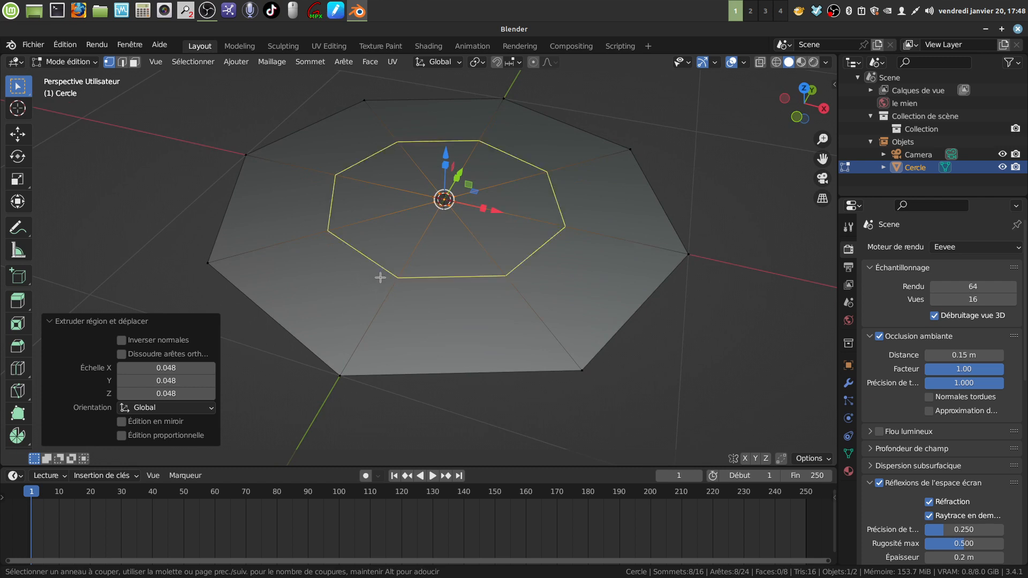
{"action": "scroll", "coordinate": [380, 278], "scroll_direction": "up", "scroll_amount": 4}
{"action": "scroll", "coordinate": [380, 276], "scroll_direction": "down", "scroll_amount": 1}
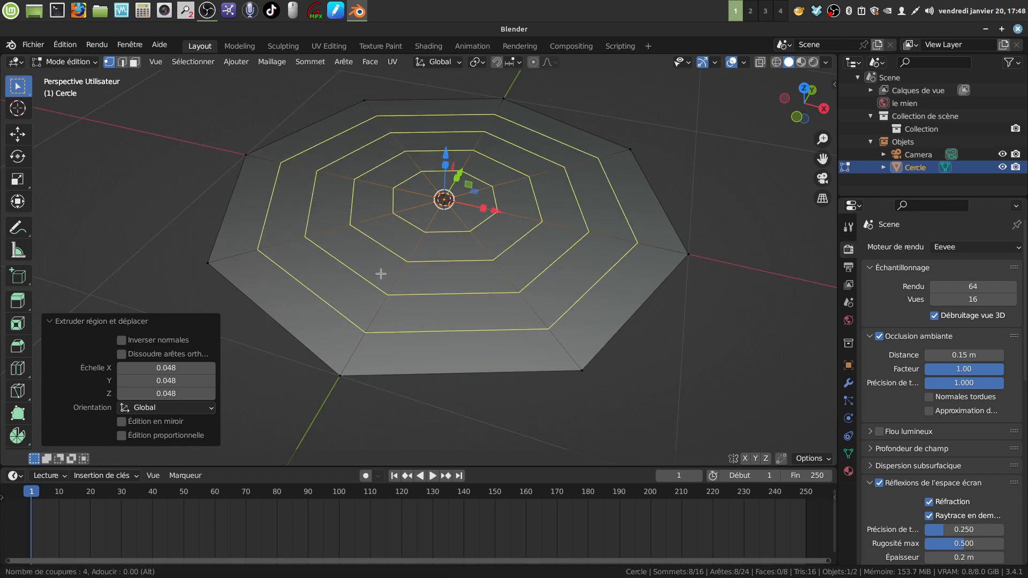
{"action": "left_click", "coordinate": [380, 274]}
{"action": "right_click", "coordinate": [380, 274]}
Select the edge loop around the central hole and extrude it inward at a scale of about 0.508
{"action": "middle_click_drag", "start_coordinate": [498, 326], "coordinate": [449, 309]}
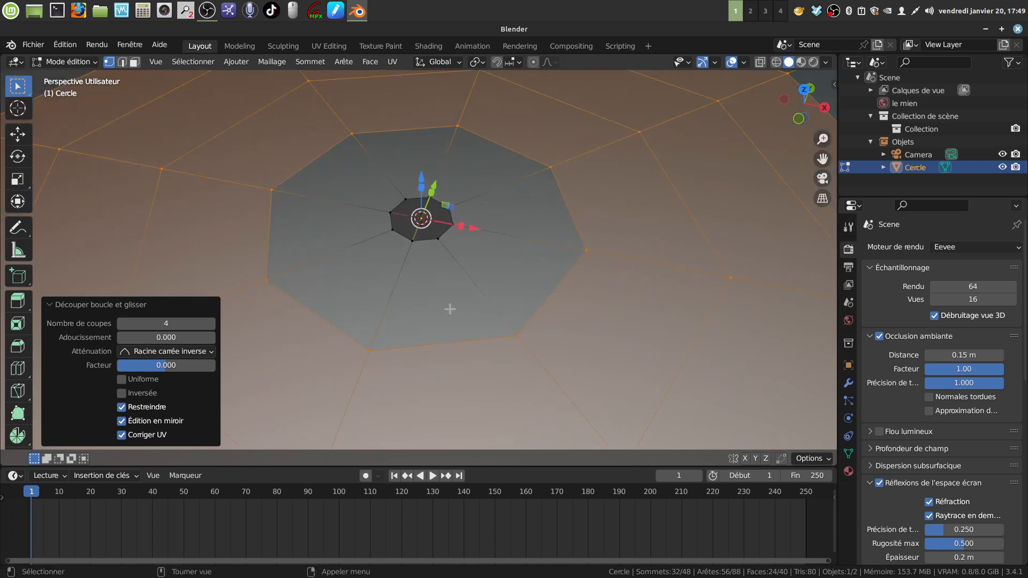
{"action": "left_click", "coordinate": [426, 239], "text": "alt"}
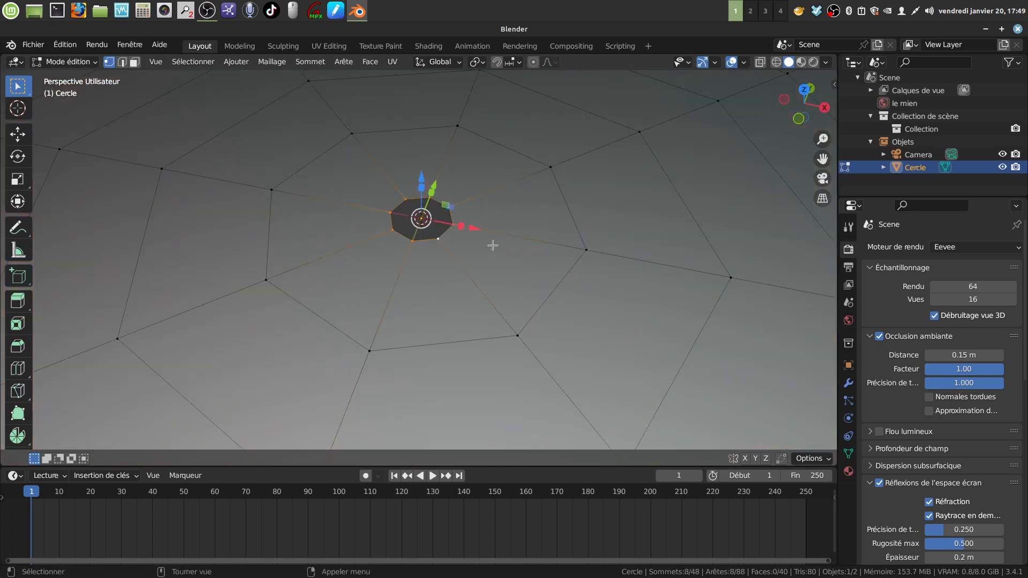
{"action": "key", "text": "e"}
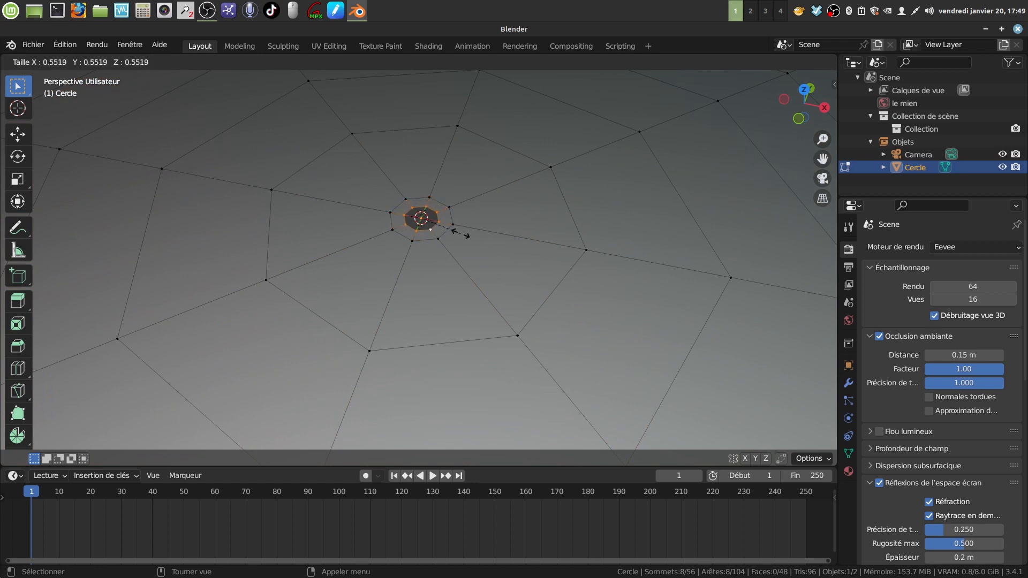
{"action": "left_click", "coordinate": [457, 232]}
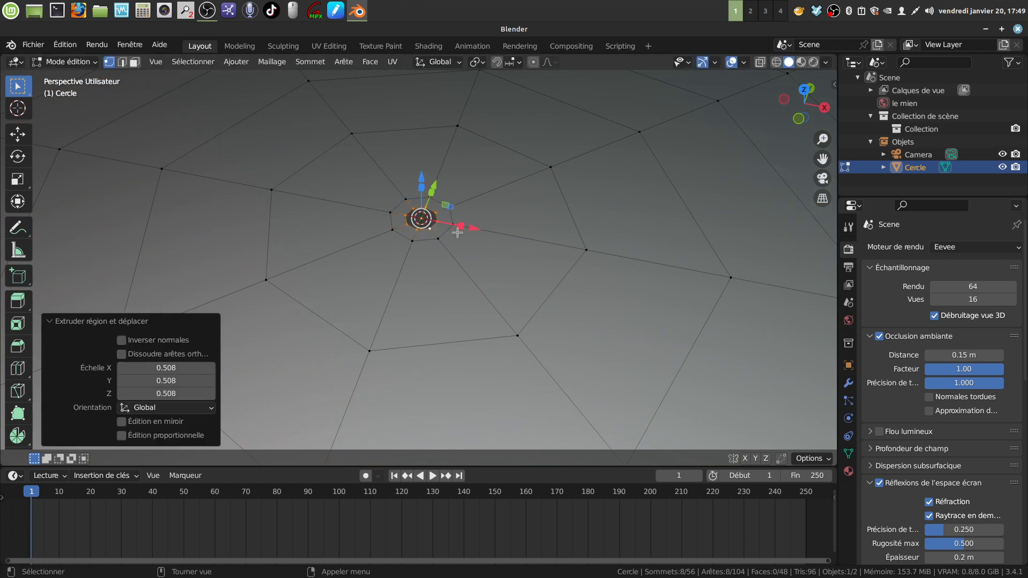
Even out the innermost ring of vertices with the LoopTools Circle operation
{"action": "middle_click_drag", "start_coordinate": [459, 239], "coordinate": [474, 216]}
{"action": "right_click", "coordinate": [476, 219]}
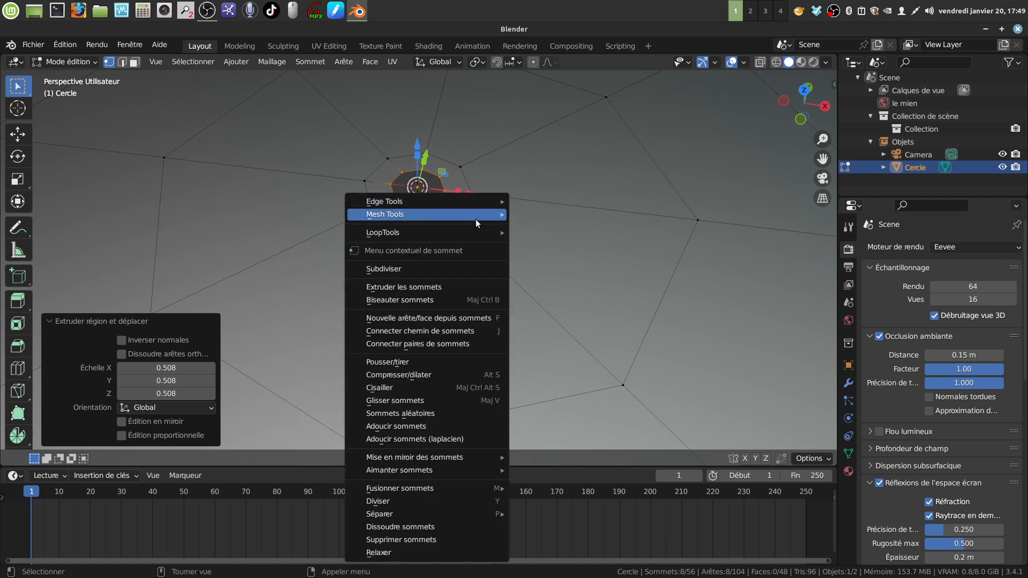
{"action": "mouse_move", "coordinate": [451, 234]}
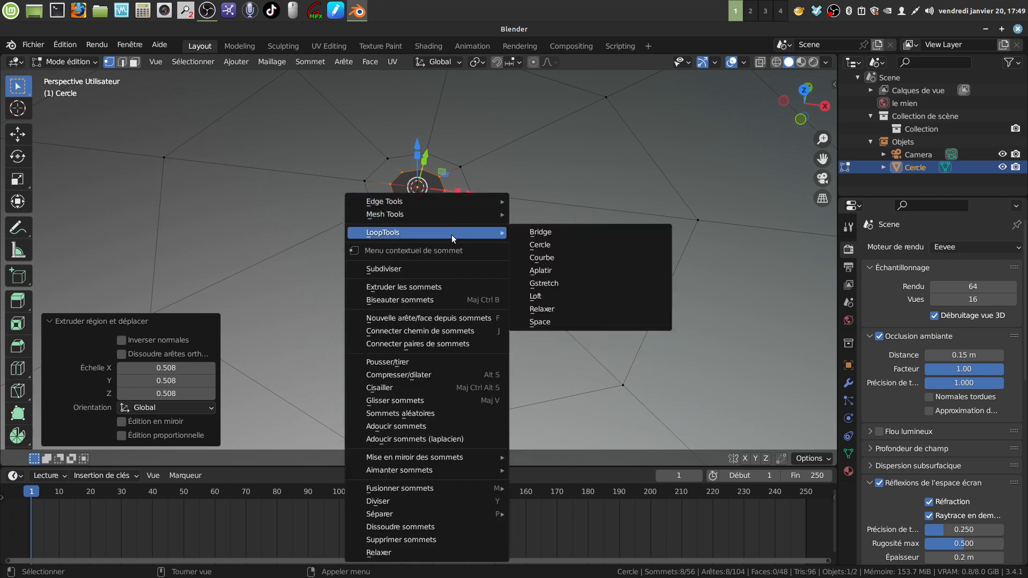
{"action": "left_click", "coordinate": [546, 246]}
{"action": "middle_click_drag", "start_coordinate": [510, 237], "coordinate": [382, 200]}
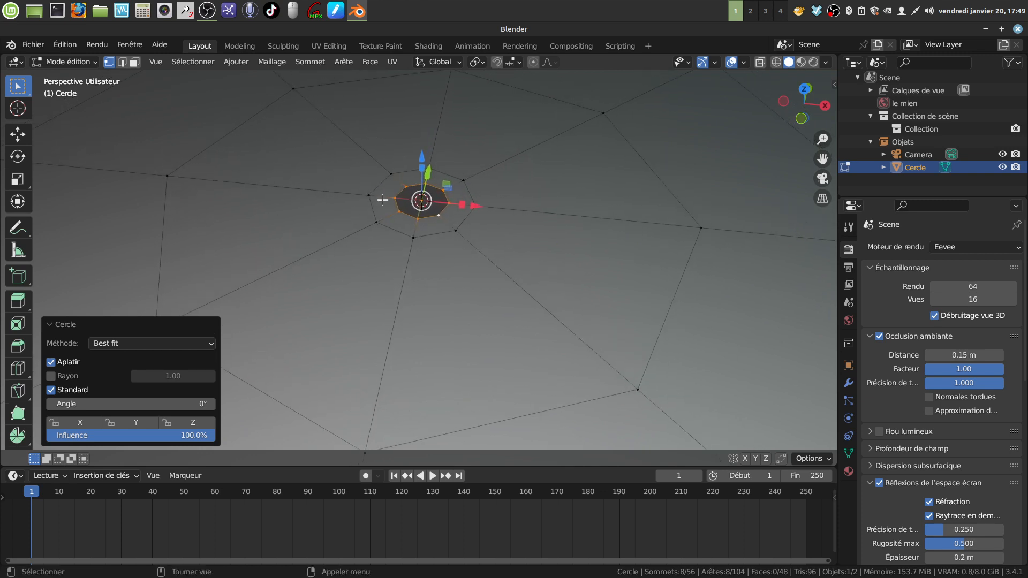
Turn on proportional editing with the Sphère falloff
{"action": "scroll", "coordinate": [428, 235], "scroll_direction": "down", "scroll_amount": 2}
{"action": "middle_click_drag", "start_coordinate": [450, 262], "coordinate": [470, 73], "text": "shift"}
{"action": "scroll", "coordinate": [445, 267], "scroll_direction": "down", "scroll_amount": 3}
{"action": "scroll", "coordinate": [445, 348], "scroll_direction": "up", "scroll_amount": 4}
{"action": "scroll", "coordinate": [449, 346], "scroll_direction": "down", "scroll_amount": 7}
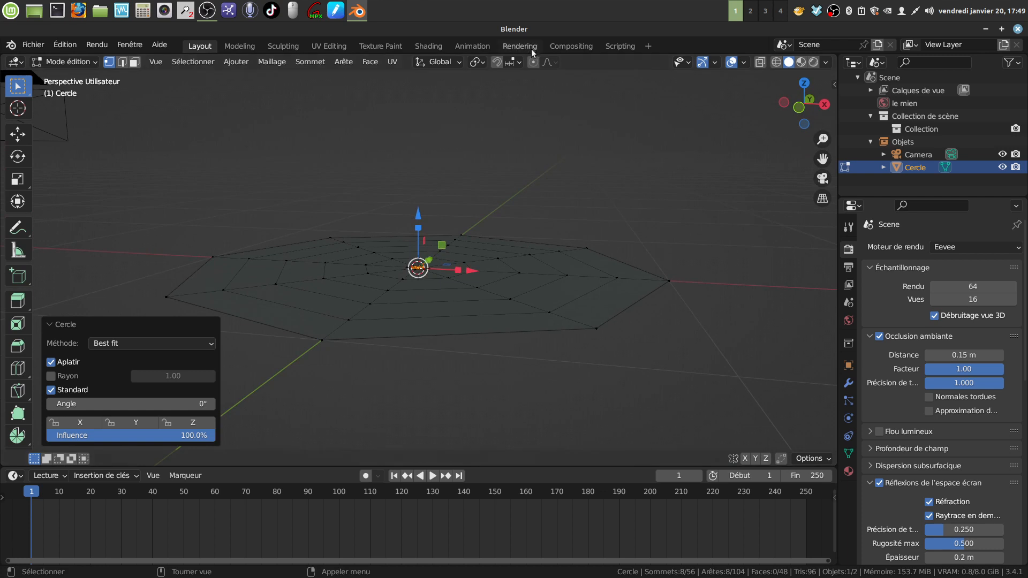
{"action": "left_click", "coordinate": [556, 65]}
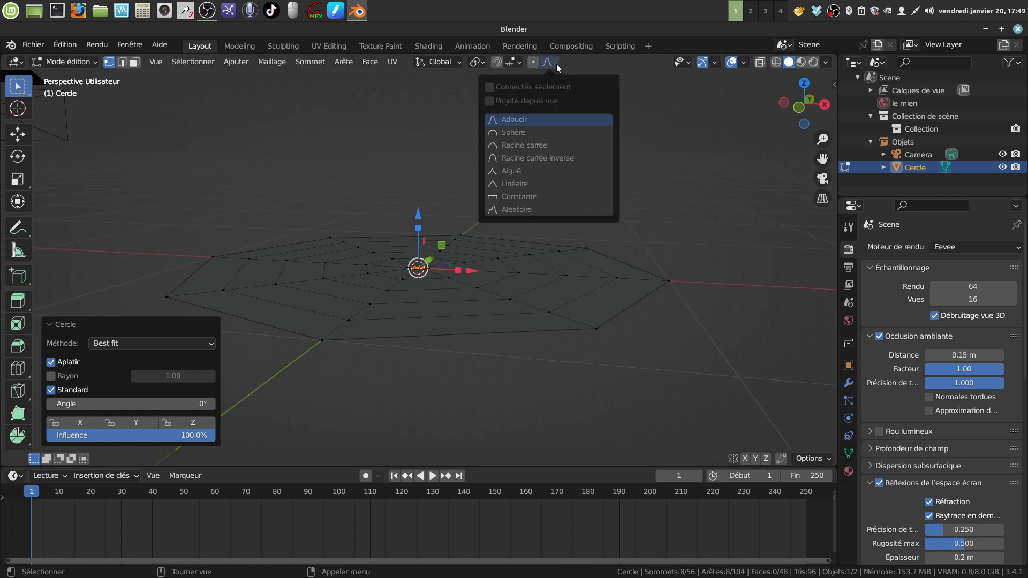
{"action": "left_click", "coordinate": [533, 65]}
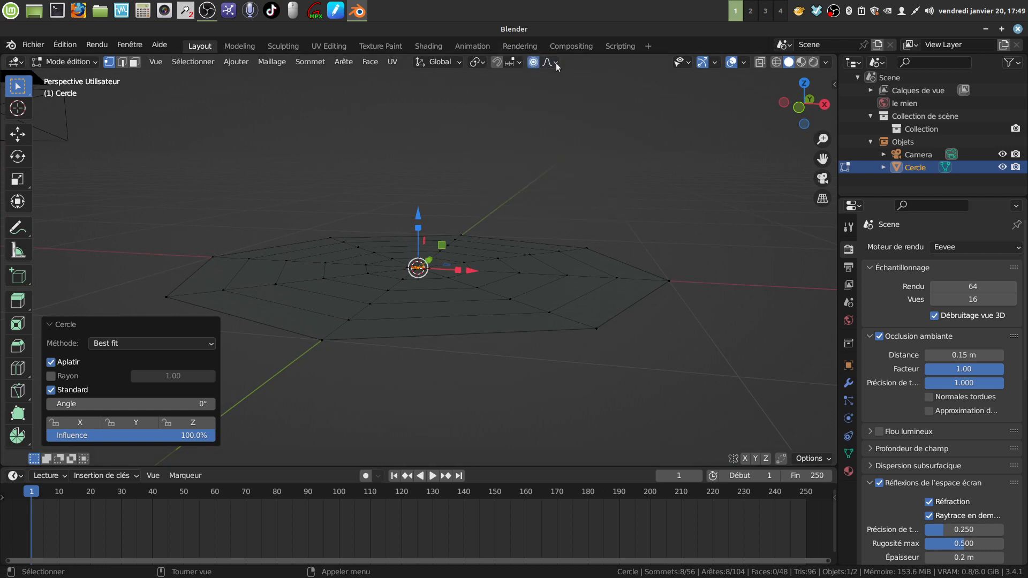
{"action": "left_click", "coordinate": [555, 64]}
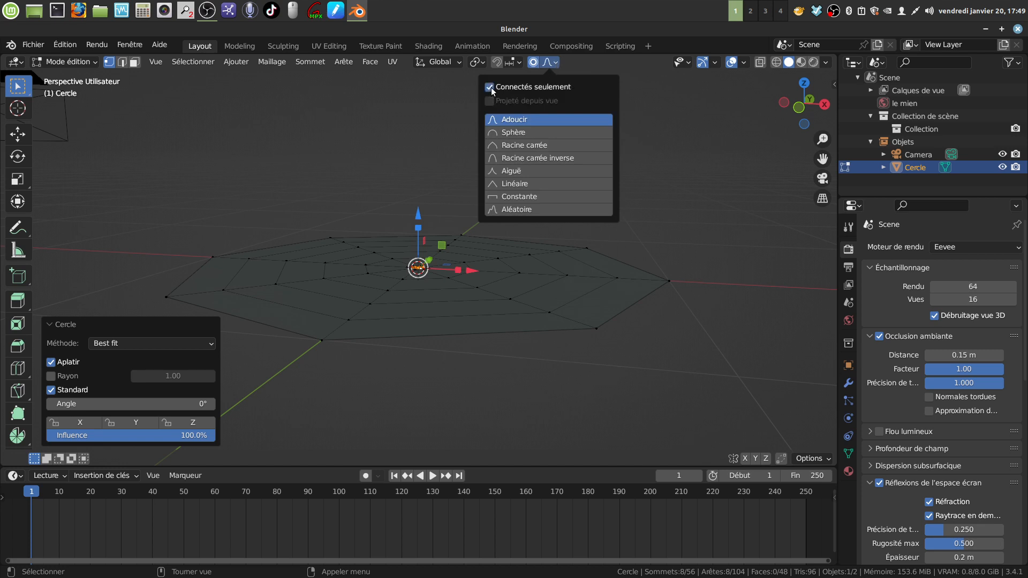
{"action": "left_click", "coordinate": [495, 138]}
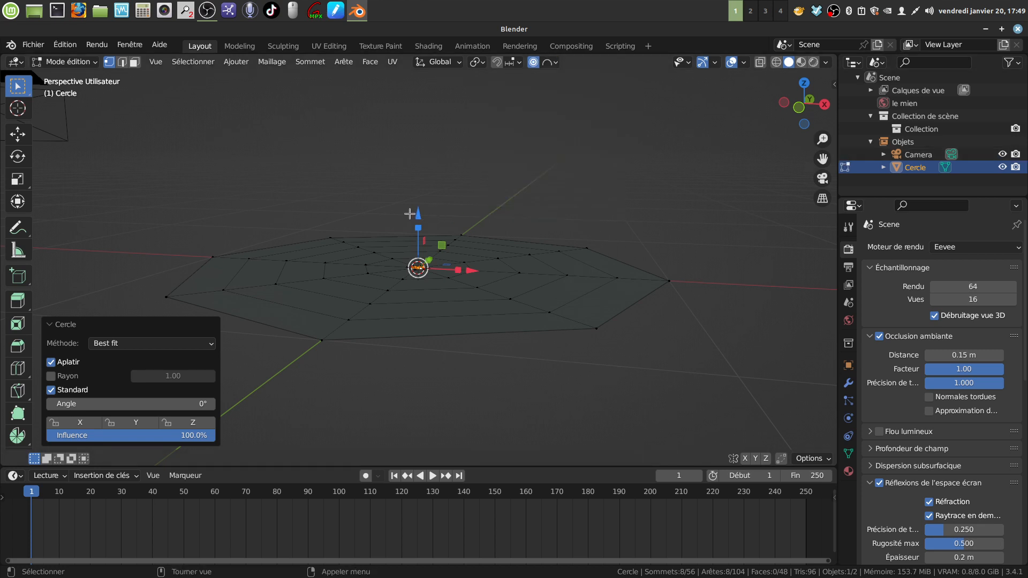
Raise the innermost ring about 0.24 m along Z with a proportional size of about 0.909, doming the disc
{"action": "left_click_drag", "start_coordinate": [417, 210], "coordinate": [439, 155]}
{"action": "scroll", "coordinate": [437, 162], "scroll_direction": "up", "scroll_amount": 2}
{"action": "scroll", "coordinate": [438, 157], "scroll_direction": "down", "scroll_amount": 1}
{"action": "middle_click_drag", "start_coordinate": [503, 158], "coordinate": [456, 186]}
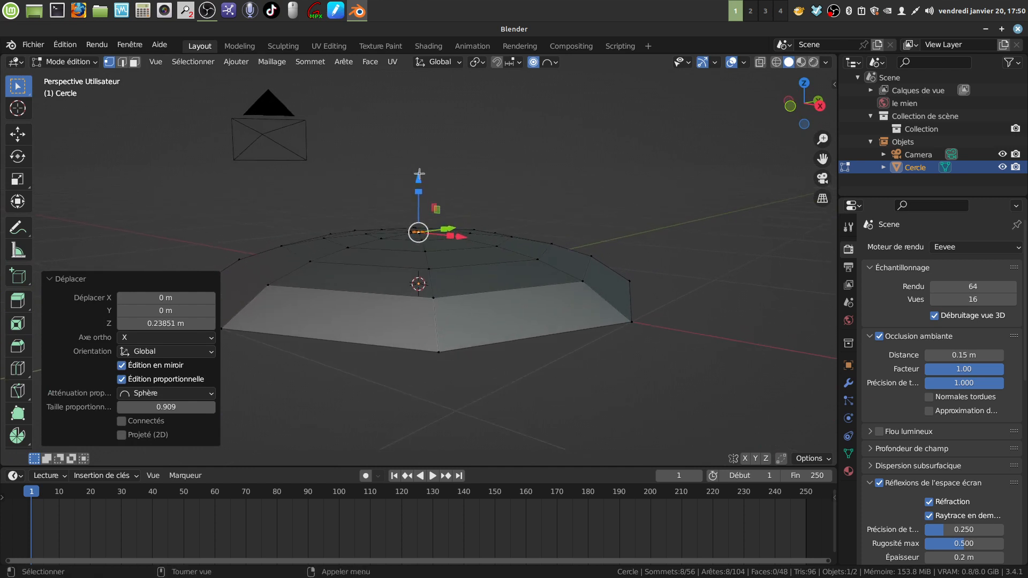
Raise the innermost ring by about 0.042 m along Z with a proportional size of about 0.467
{"action": "left_click_drag", "start_coordinate": [419, 174], "coordinate": [429, 165]}
{"action": "scroll", "coordinate": [421, 173], "scroll_direction": "up", "scroll_amount": 8}
{"action": "scroll", "coordinate": [428, 165], "scroll_direction": "down", "scroll_amount": 1}
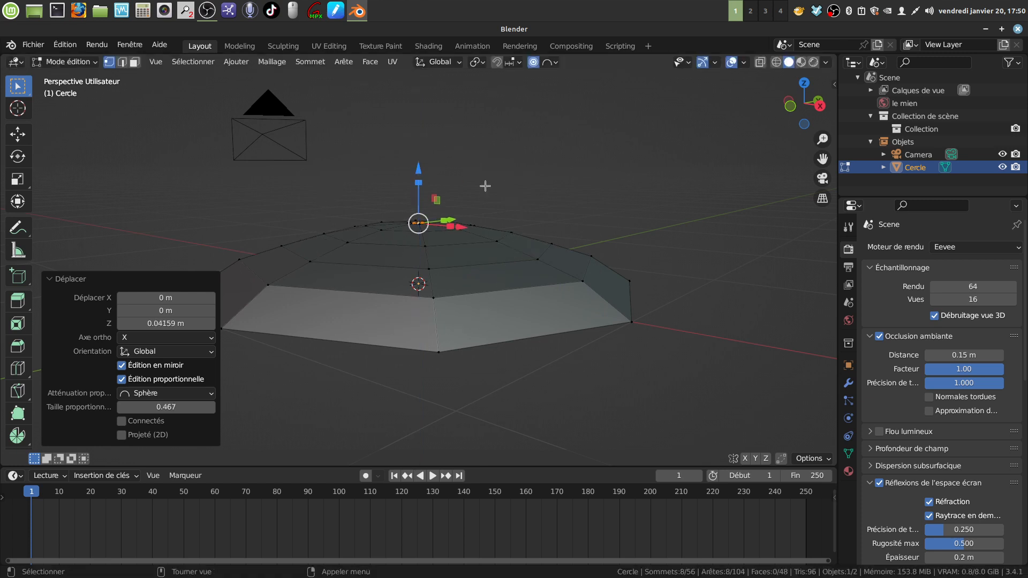
{"action": "middle_click_drag", "start_coordinate": [481, 184], "coordinate": [507, 175]}
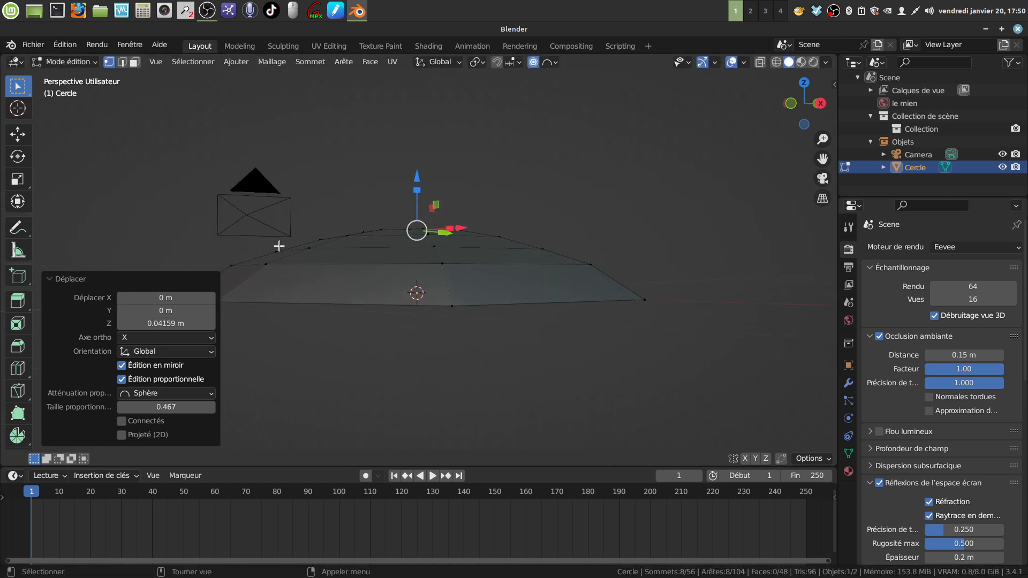
{"action": "middle_click_drag", "start_coordinate": [595, 284], "coordinate": [539, 307]}
{"action": "middle_click_drag", "start_coordinate": [479, 273], "coordinate": [571, 241], "text": "shift"}
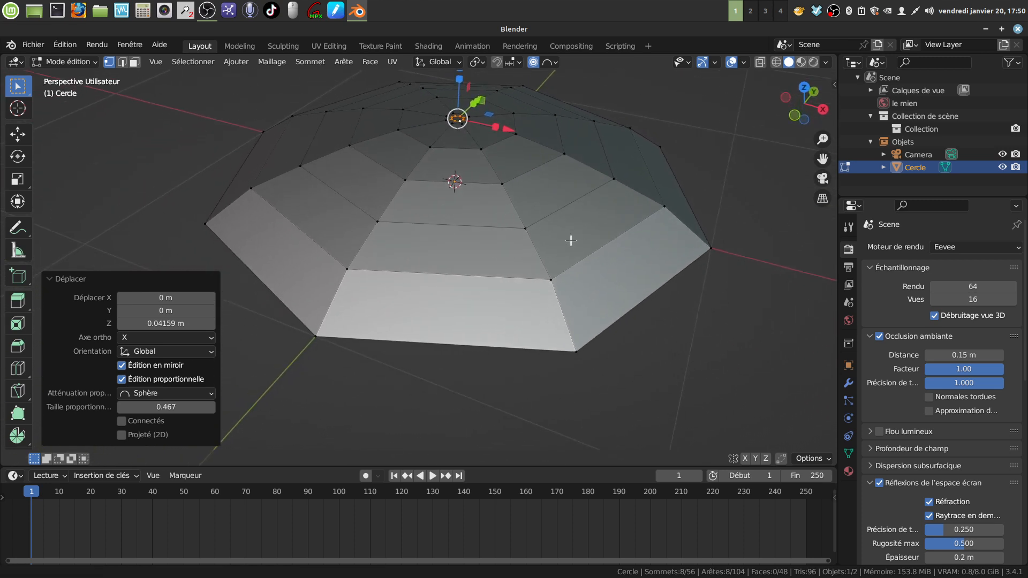
{"action": "middle_click_drag", "start_coordinate": [508, 268], "coordinate": [503, 311]}
Switch to edge selection and change the viewport MatCap to the glossy light gray sphere
{"action": "left_click", "coordinate": [122, 62]}
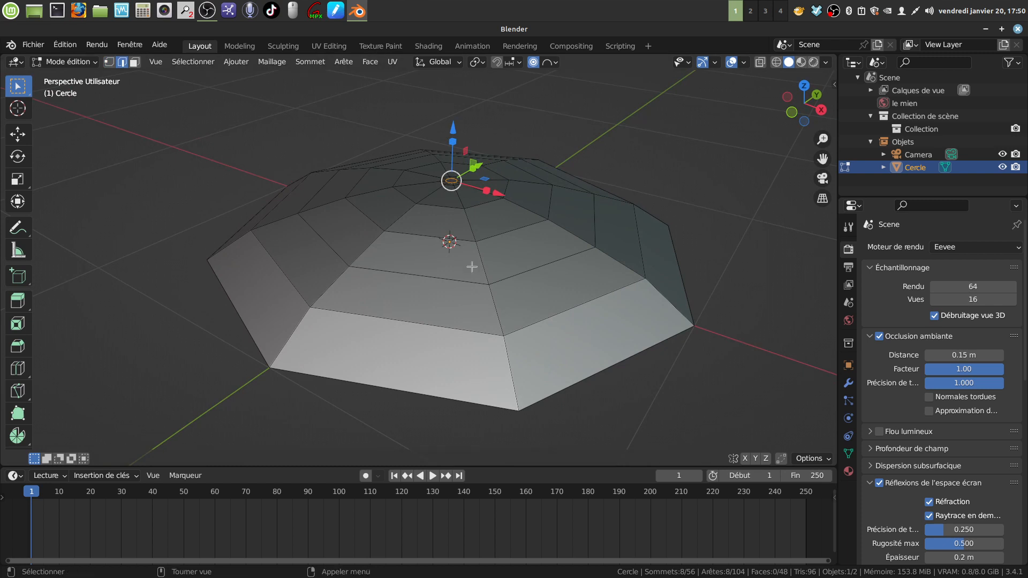
{"action": "middle_click_drag", "start_coordinate": [569, 214], "coordinate": [585, 211]}
{"action": "left_click", "coordinate": [825, 63]}
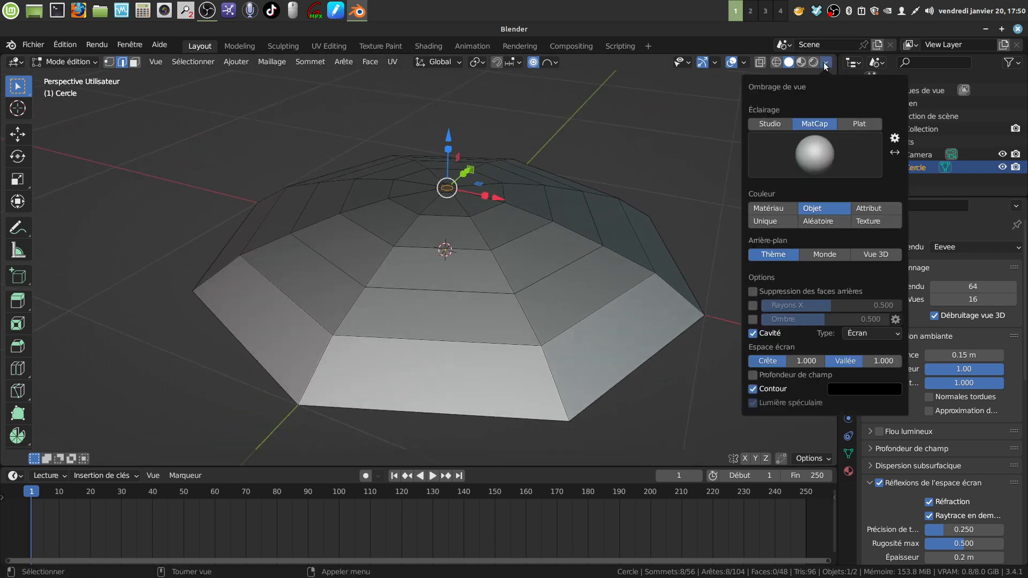
{"action": "left_click", "coordinate": [814, 155]}
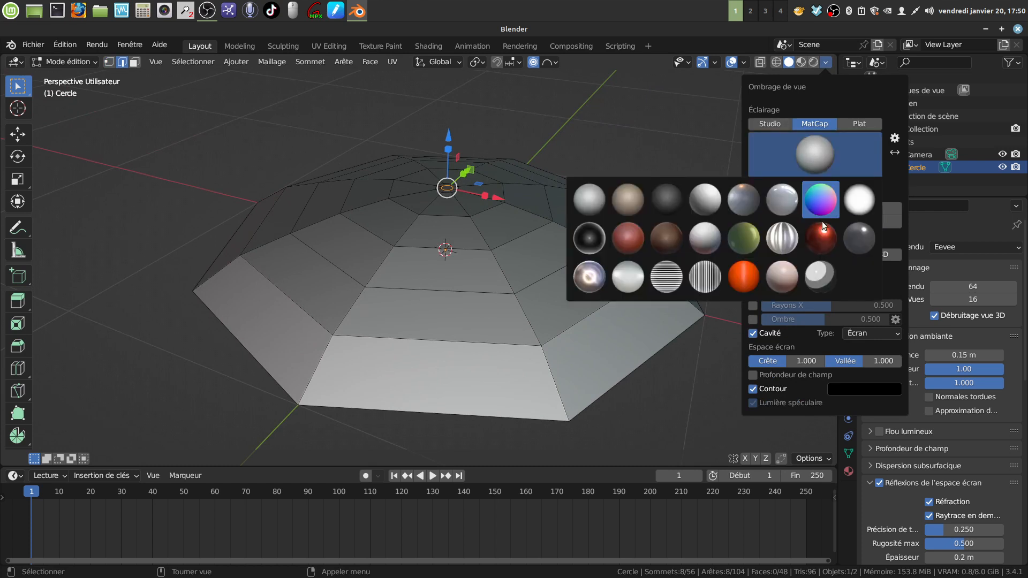
{"action": "left_click", "coordinate": [781, 203]}
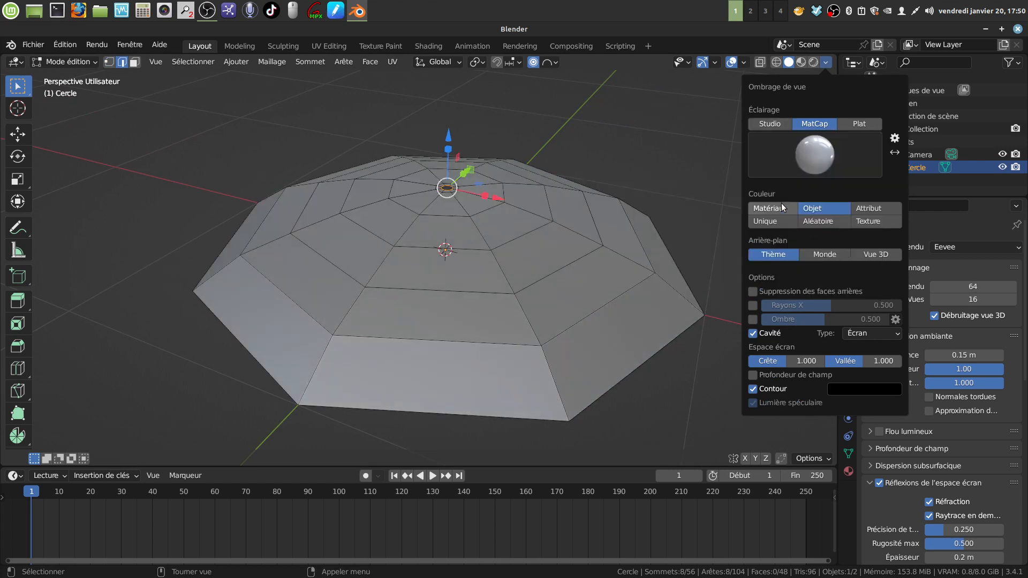
{"action": "mouse_move", "coordinate": [539, 243]}
{"action": "middle_mouse_down"}
{"action": "mouse_move", "coordinate": [542, 216]}
{"action": "mouse_move", "coordinate": [519, 223]}
{"action": "mouse_move", "coordinate": [600, 145]}
{"action": "middle_mouse_up"}
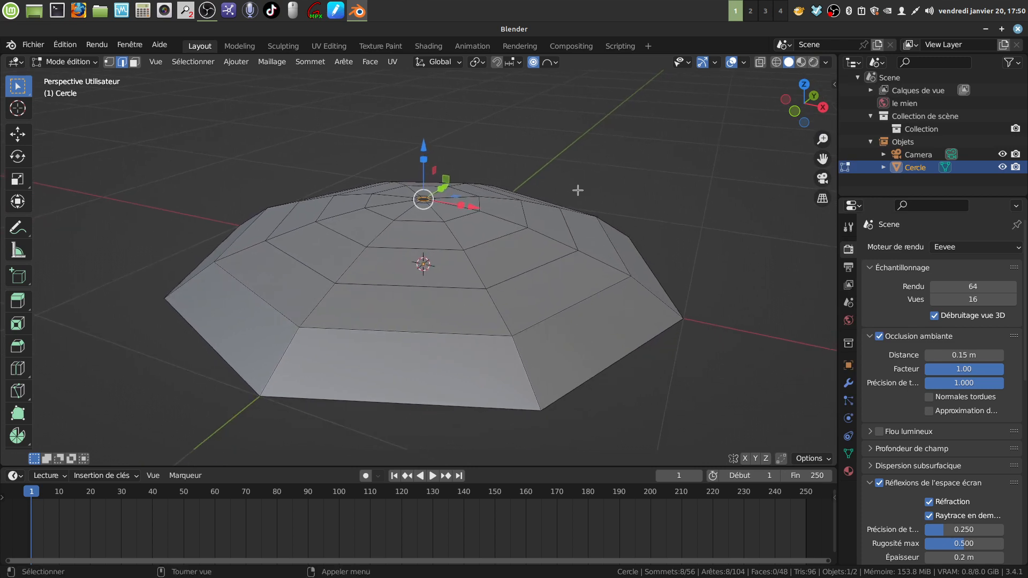
Select all eight radial edge lines running from the central hole to the canopy's outer corners
{"action": "middle_click_drag", "start_coordinate": [578, 190], "coordinate": [423, 337]}
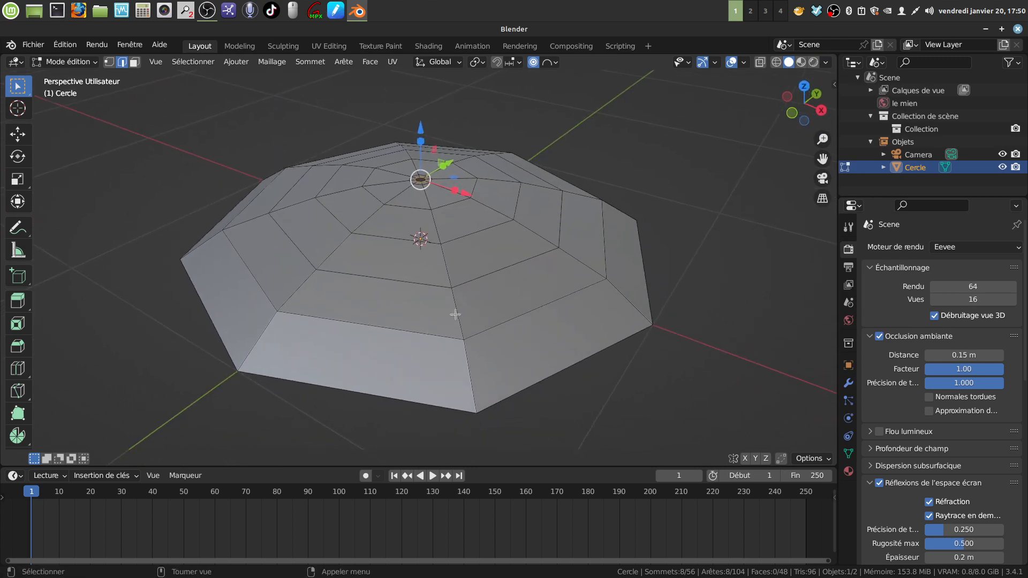
{"action": "left_click", "coordinate": [458, 314], "text": "alt"}
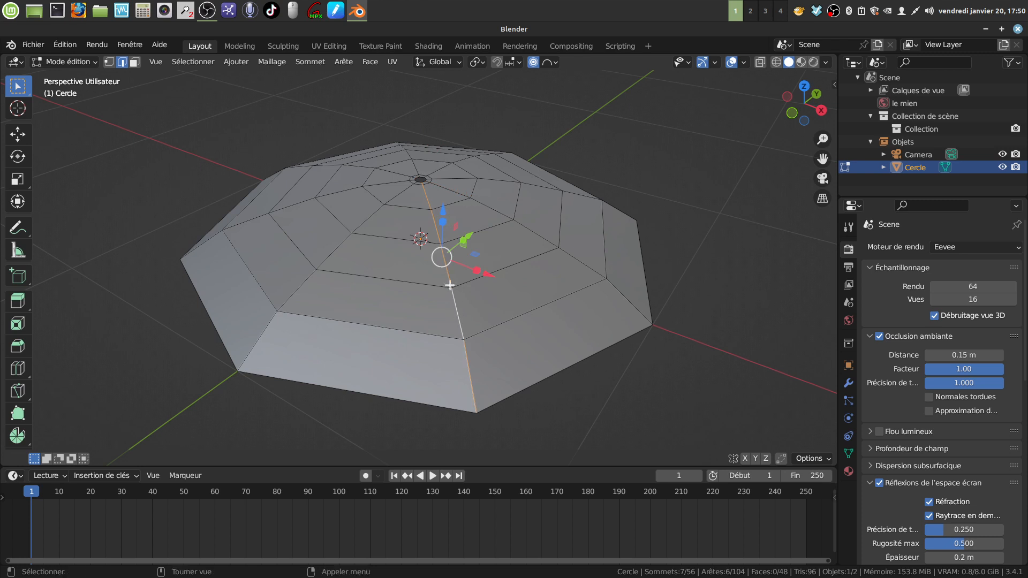
{"action": "left_click", "coordinate": [298, 294], "text": "alt+shift"}
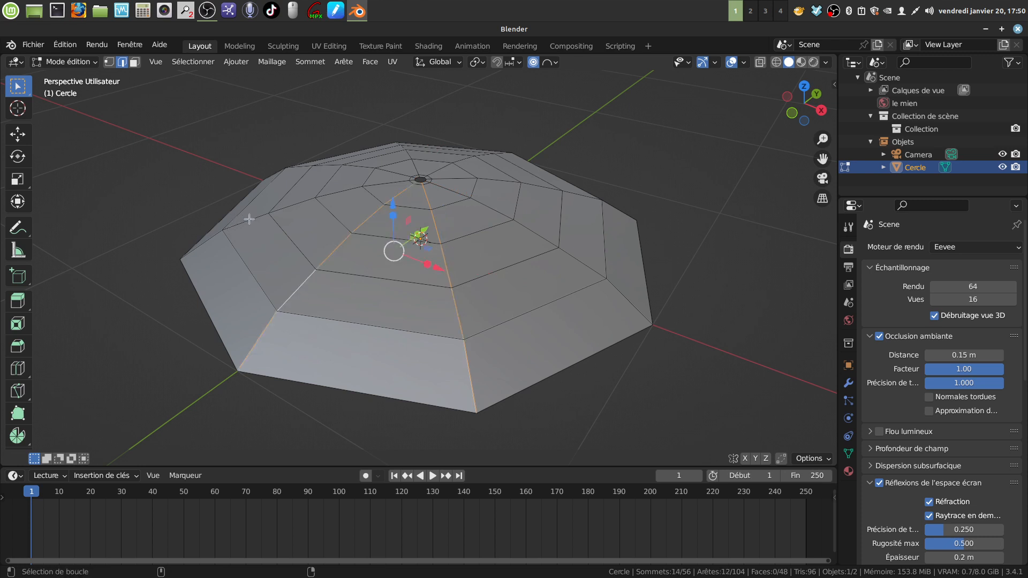
{"action": "left_click", "coordinate": [249, 220], "text": "alt+shift"}
{"action": "left_click", "coordinate": [575, 257], "text": "alt+shift"}
{"action": "middle_click_drag", "start_coordinate": [585, 243], "coordinate": [463, 230]}
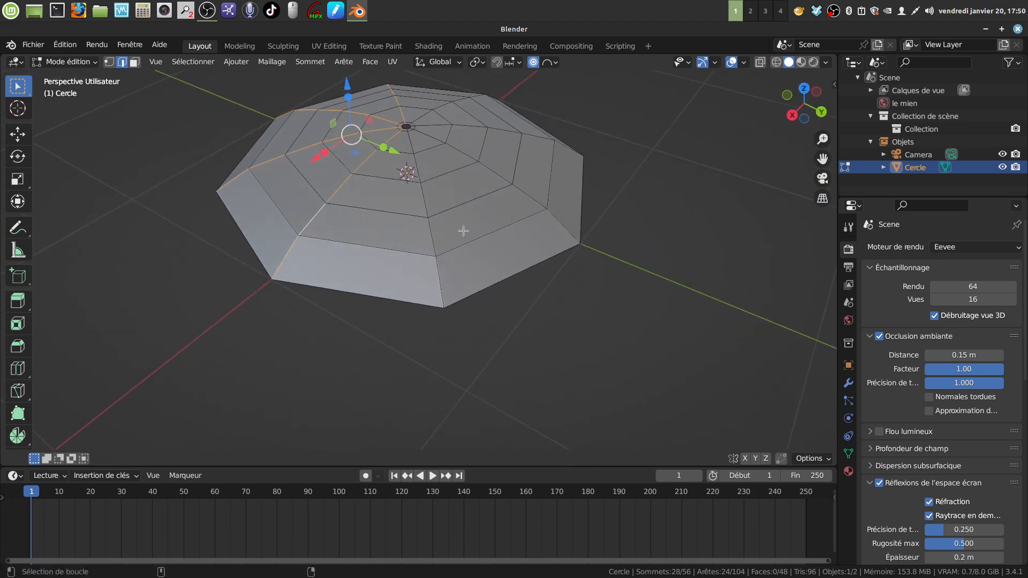
{"action": "left_click", "coordinate": [453, 235], "text": "alt+shift"}
{"action": "left_click", "coordinate": [522, 199], "text": "alt+shift"}
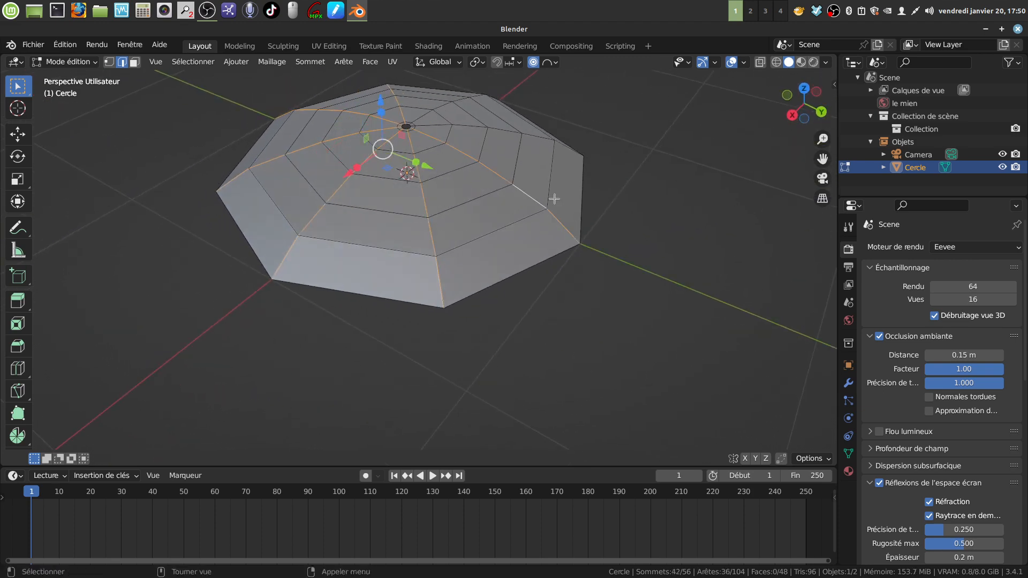
{"action": "middle_click_drag", "start_coordinate": [522, 200], "coordinate": [497, 255]}
{"action": "left_click", "coordinate": [496, 256], "text": "alt+shift"}
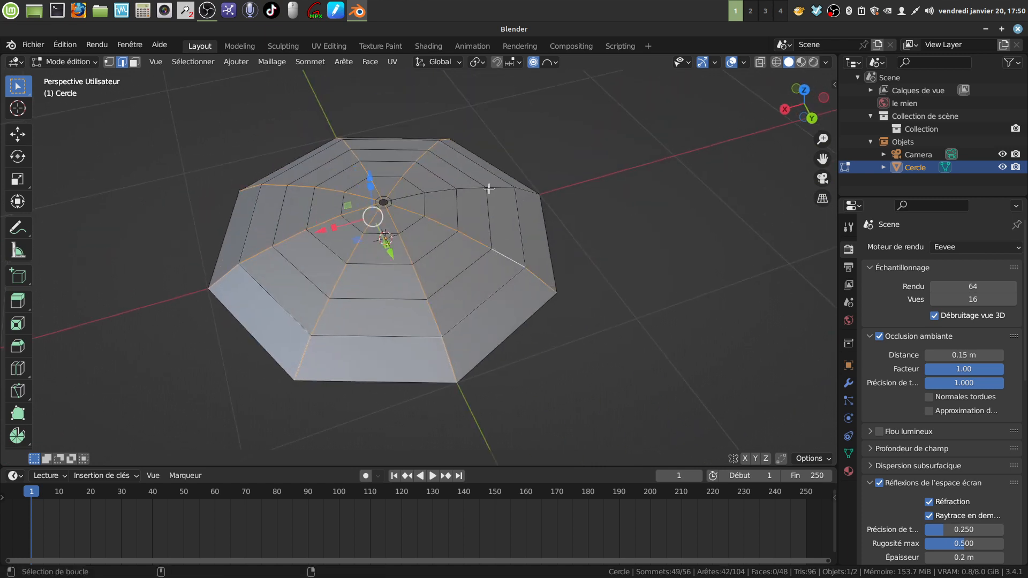
{"action": "left_click", "coordinate": [495, 186], "text": "alt+shift"}
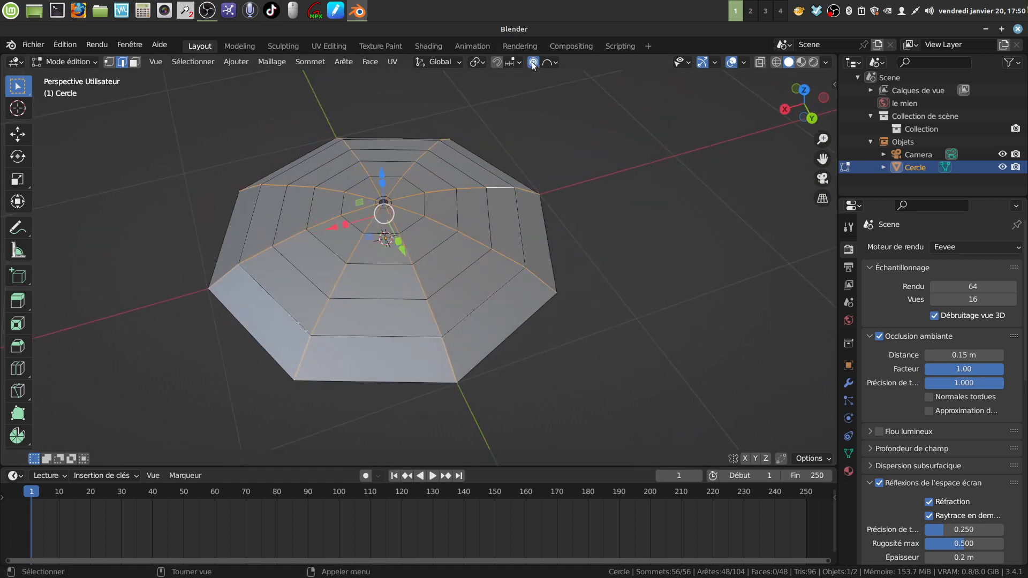
Turn off proportional editing and bevel the radial edges with 3 segments and a width of about 0.0054 m
{"action": "middle_click_drag", "start_coordinate": [576, 268], "coordinate": [443, 326]}
{"action": "scroll", "coordinate": [455, 356], "scroll_direction": "up", "scroll_amount": 4}
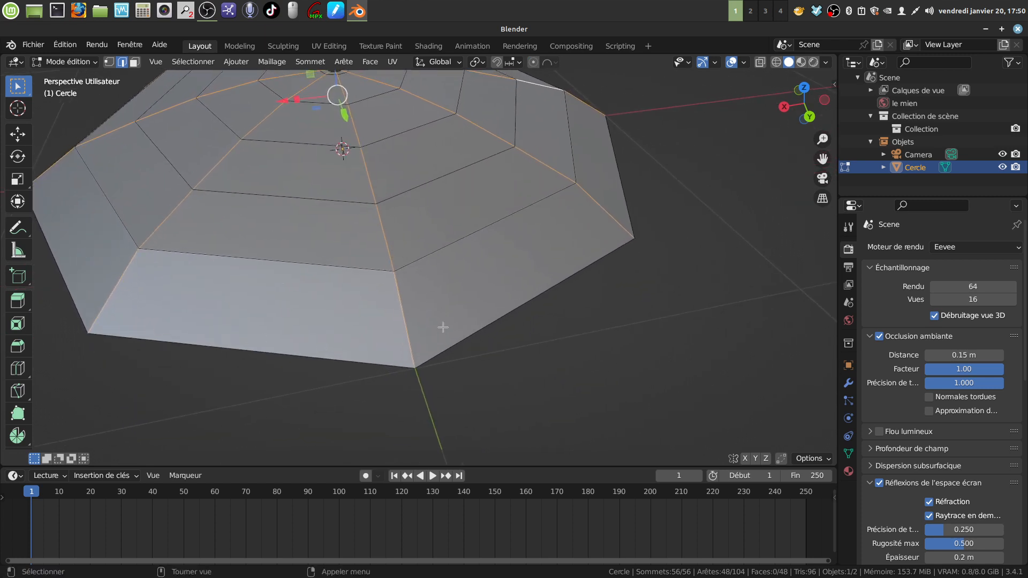
{"action": "scroll", "coordinate": [443, 326], "scroll_direction": "up", "scroll_amount": 5}
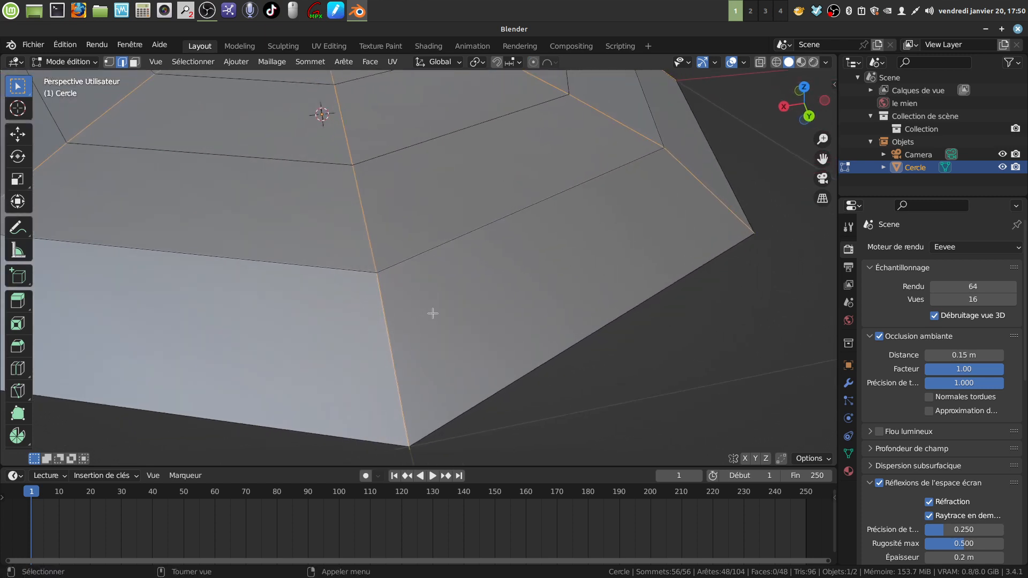
{"action": "key", "text": "ctrl"}
{"action": "key", "text": "ctrl+b"}
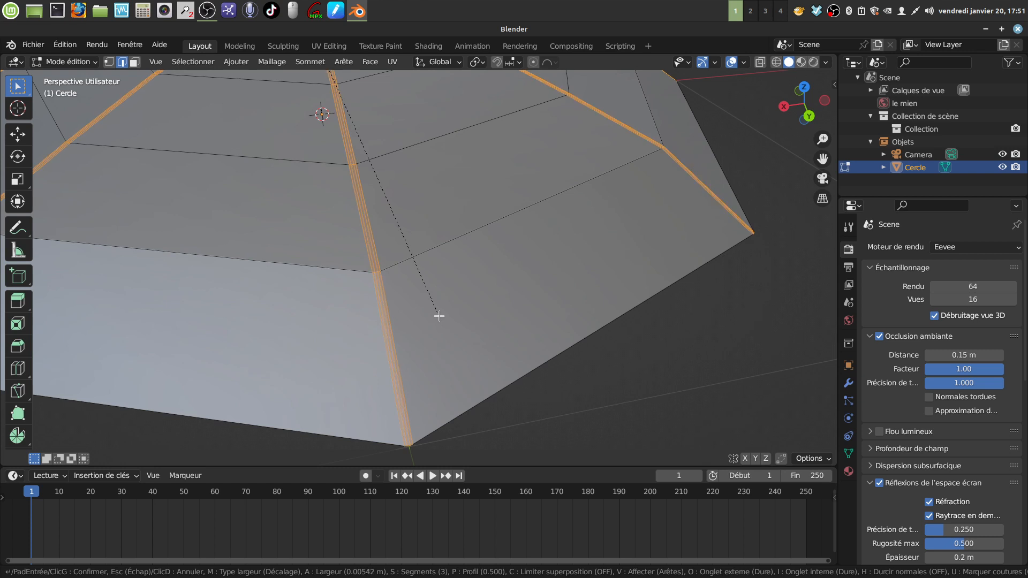
{"action": "left_click", "coordinate": [439, 316]}
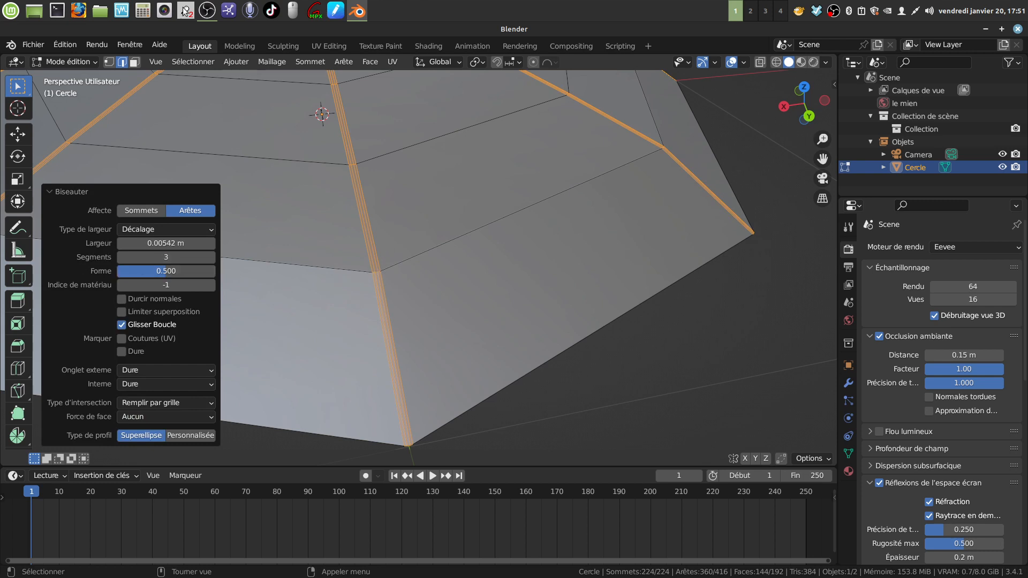
Switch to face selection and shrink the selection by one step along the beveled strips
{"action": "left_click", "coordinate": [135, 61]}
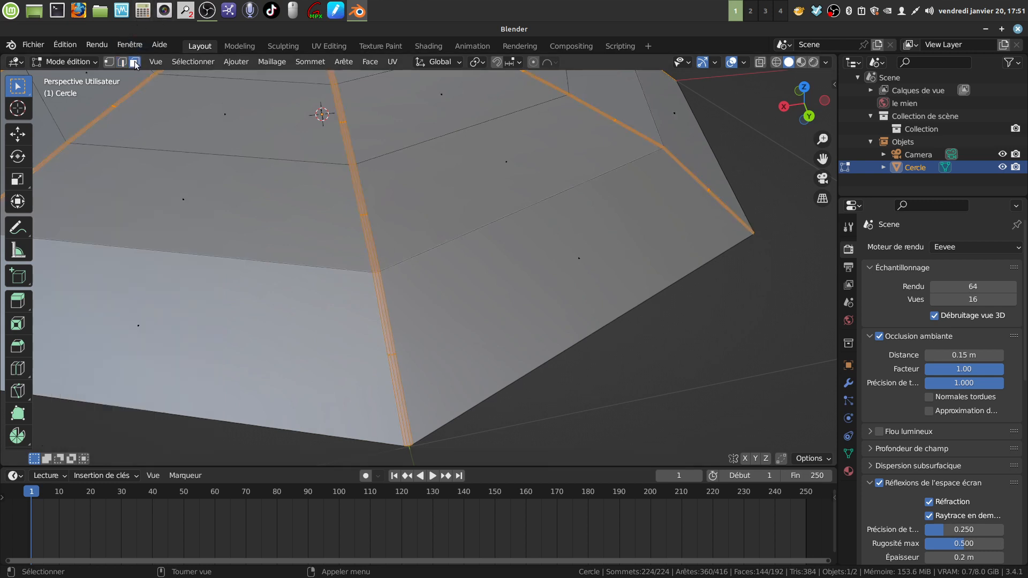
{"action": "key", "text": "ctrl"}
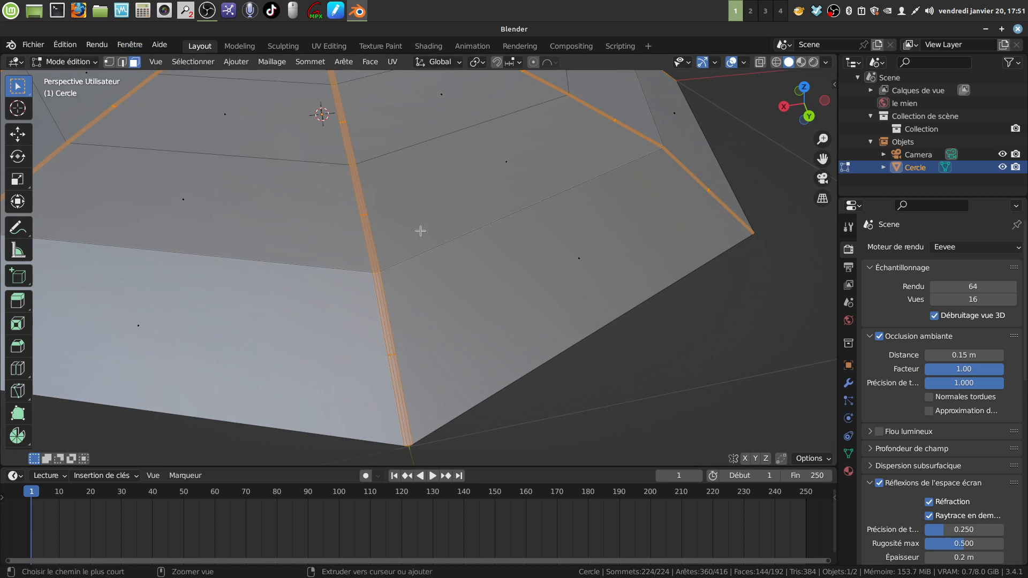
{"action": "key", "text": "ctrl+KP_Subtract"}
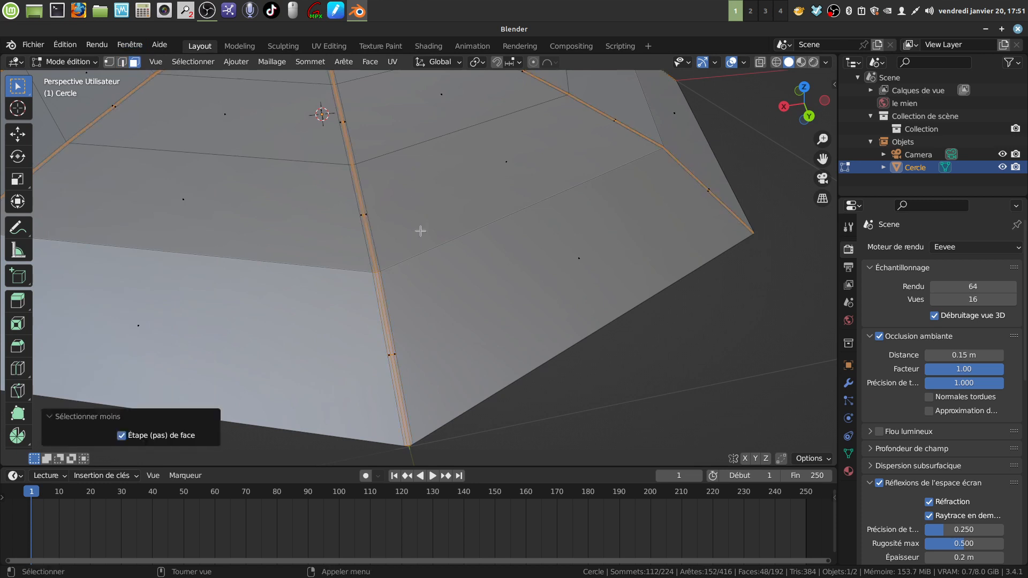
Extrude the selected rib faces along their normals with an offset of -0.002 m
{"action": "middle_click_drag", "start_coordinate": [432, 246], "coordinate": [415, 208]}
{"action": "scroll", "coordinate": [384, 220], "scroll_direction": "down", "scroll_amount": 1}
{"action": "scroll", "coordinate": [447, 260], "scroll_direction": "up", "scroll_amount": 3}
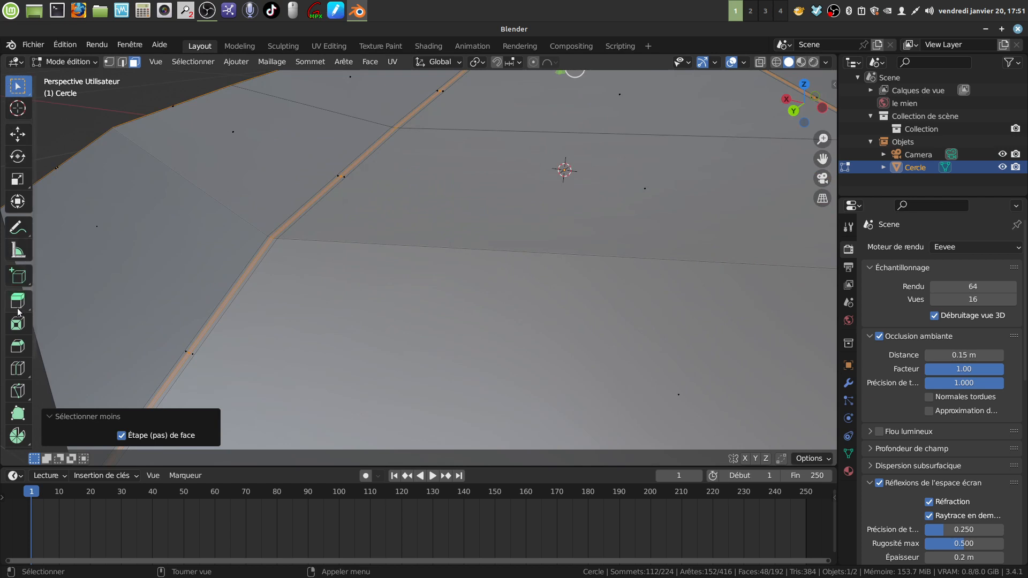
{"action": "left_click_drag", "start_coordinate": [17, 305], "coordinate": [103, 362]}
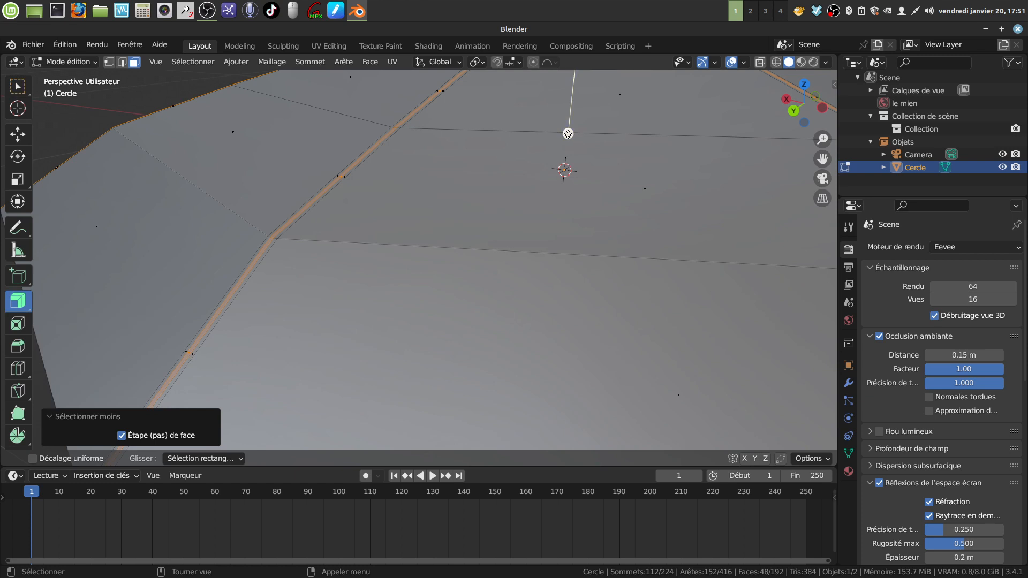
{"action": "left_click_drag", "start_coordinate": [567, 134], "coordinate": [568, 134]}
{"action": "middle_click_drag", "start_coordinate": [568, 134], "coordinate": [325, 207]}
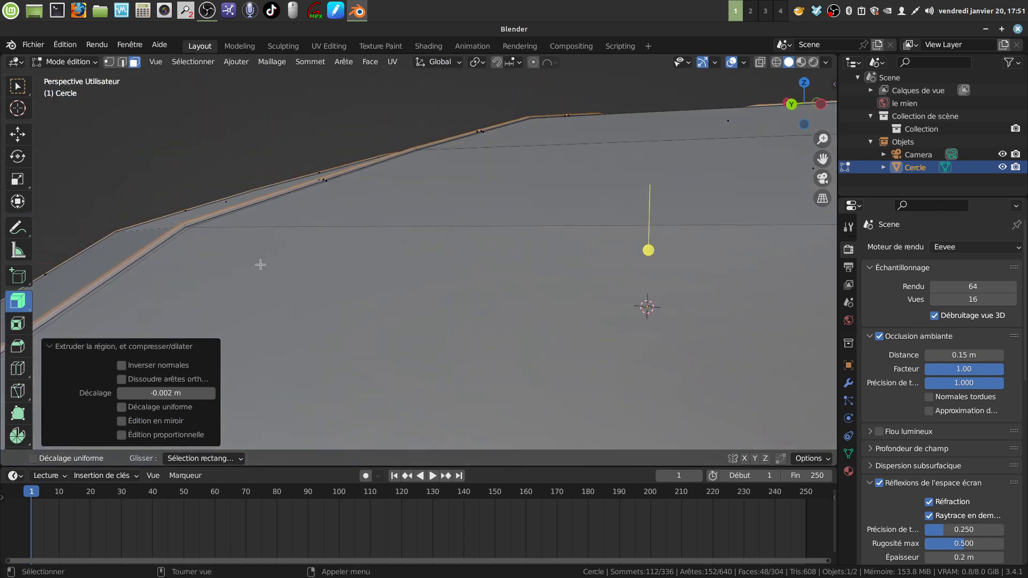
{"action": "scroll", "coordinate": [260, 263], "scroll_direction": "up", "scroll_amount": 1}
{"action": "middle_click_drag", "start_coordinate": [255, 235], "coordinate": [242, 256]}
{"action": "scroll", "coordinate": [281, 244], "scroll_direction": "down", "scroll_amount": 2}
{"action": "scroll", "coordinate": [339, 245], "scroll_direction": "down", "scroll_amount": 4}
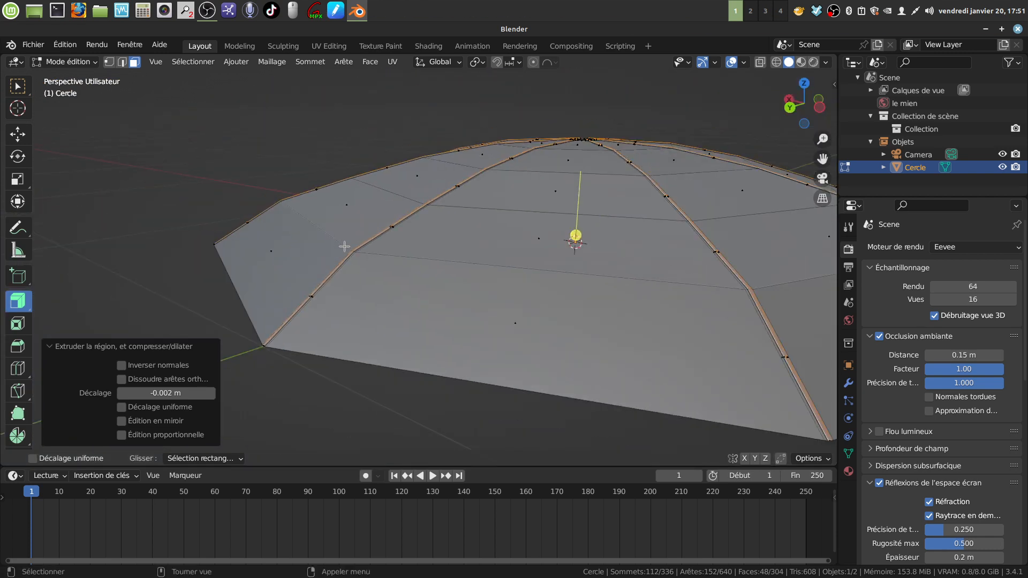
{"action": "middle_click_drag", "start_coordinate": [345, 247], "coordinate": [399, 255]}
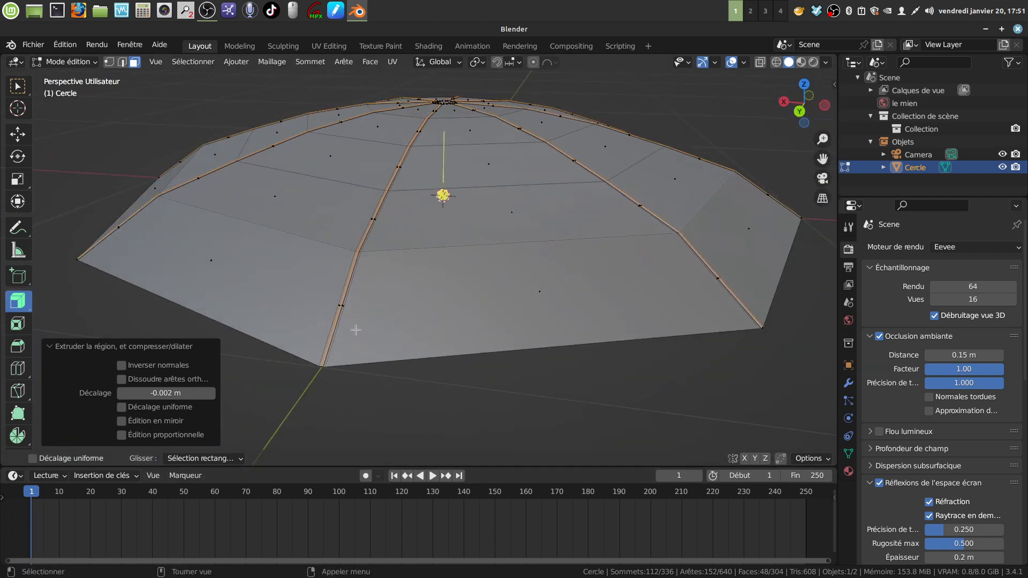
{"action": "middle_click_drag", "start_coordinate": [402, 335], "coordinate": [534, 306]}
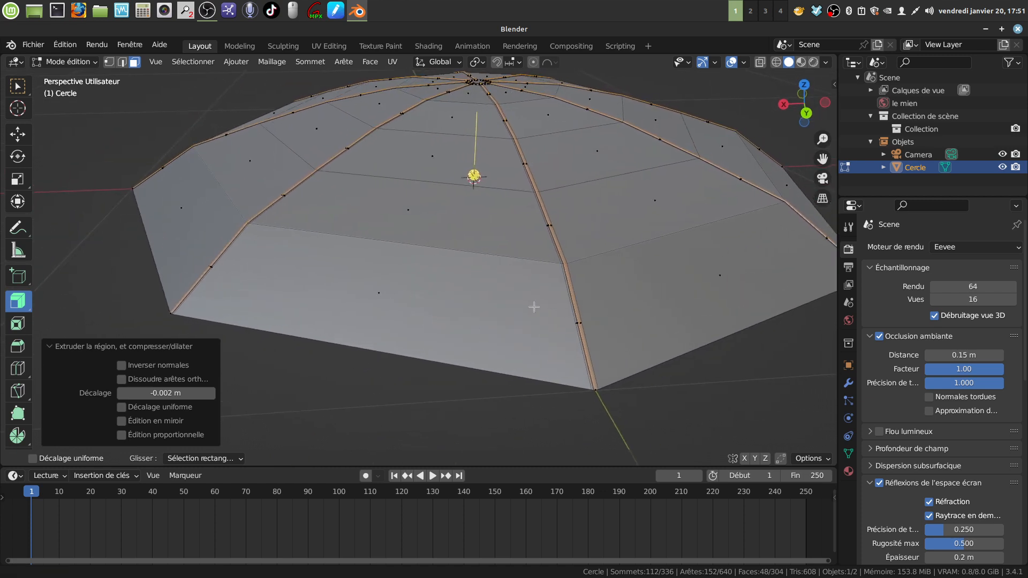
Add one centered loop cut down a canopy panel between two ribs, and return to the box selection tool
{"action": "scroll", "coordinate": [534, 306], "scroll_direction": "down", "scroll_amount": 4}
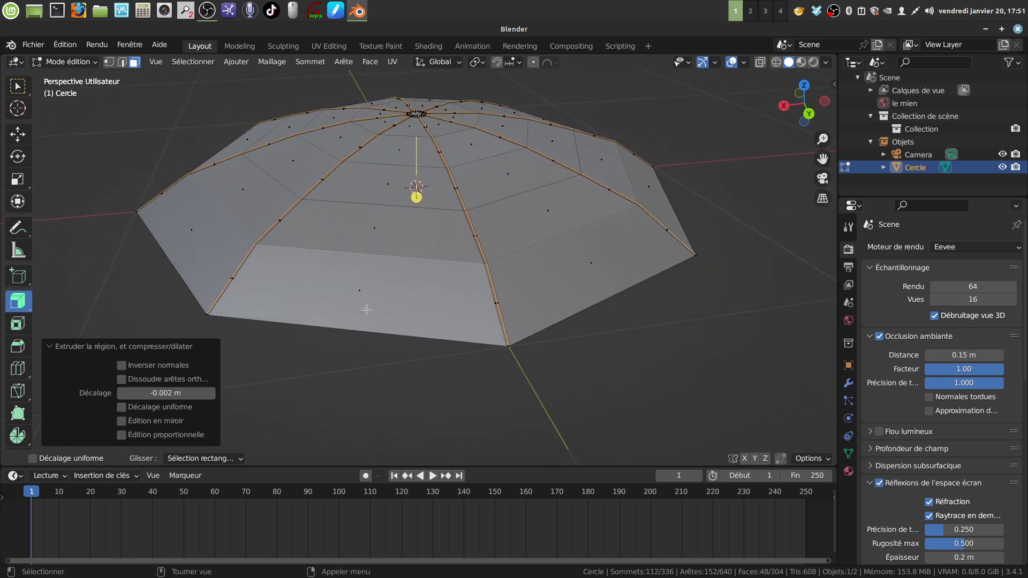
{"action": "key", "text": "ctrl+r"}
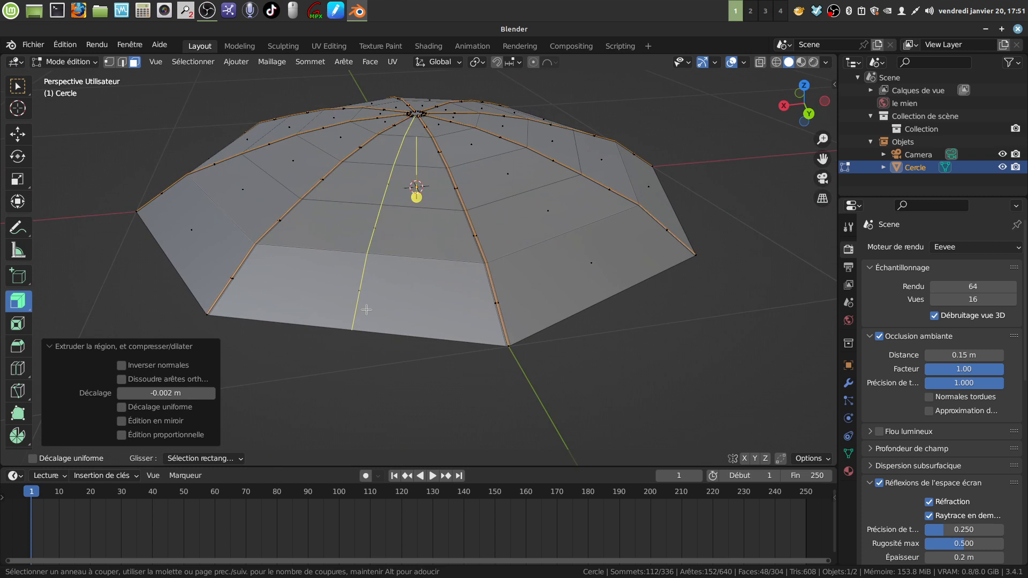
{"action": "left_click", "coordinate": [366, 309]}
{"action": "right_click", "coordinate": [366, 310]}
{"action": "middle_click_drag", "start_coordinate": [661, 288], "coordinate": [617, 258]}
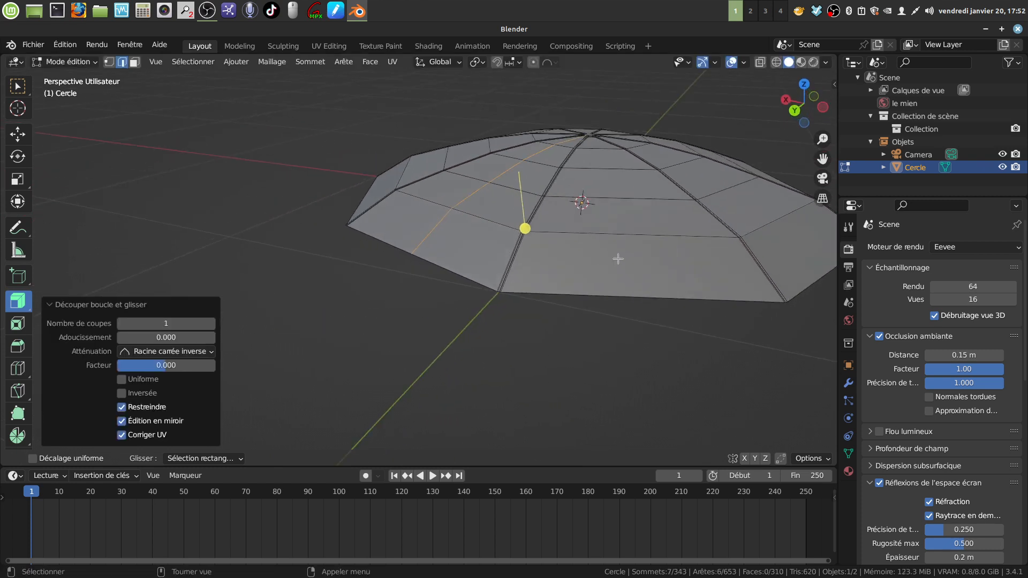
{"action": "left_click", "coordinate": [18, 85]}
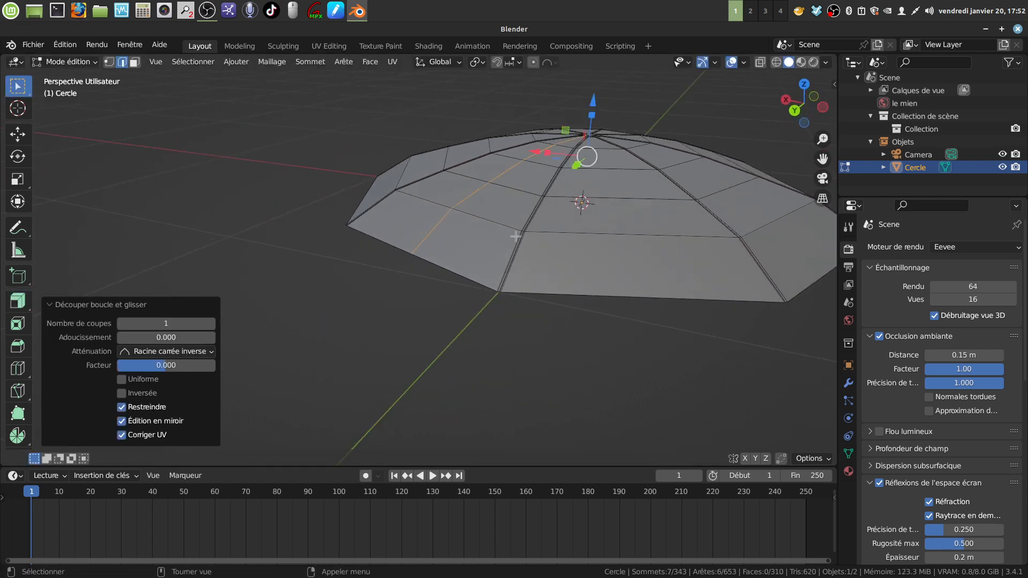
Add one centered loop cut down the adjacent canopy panel
{"action": "middle_click_drag", "start_coordinate": [652, 212], "coordinate": [381, 351]}
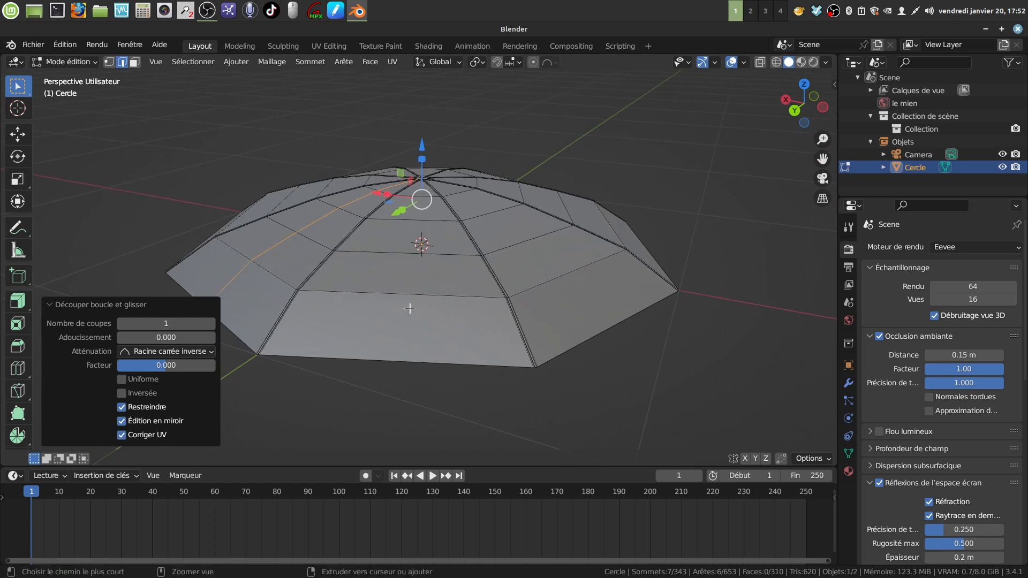
{"action": "key", "text": "ctrl+r"}
{"action": "left_click", "coordinate": [410, 308]}
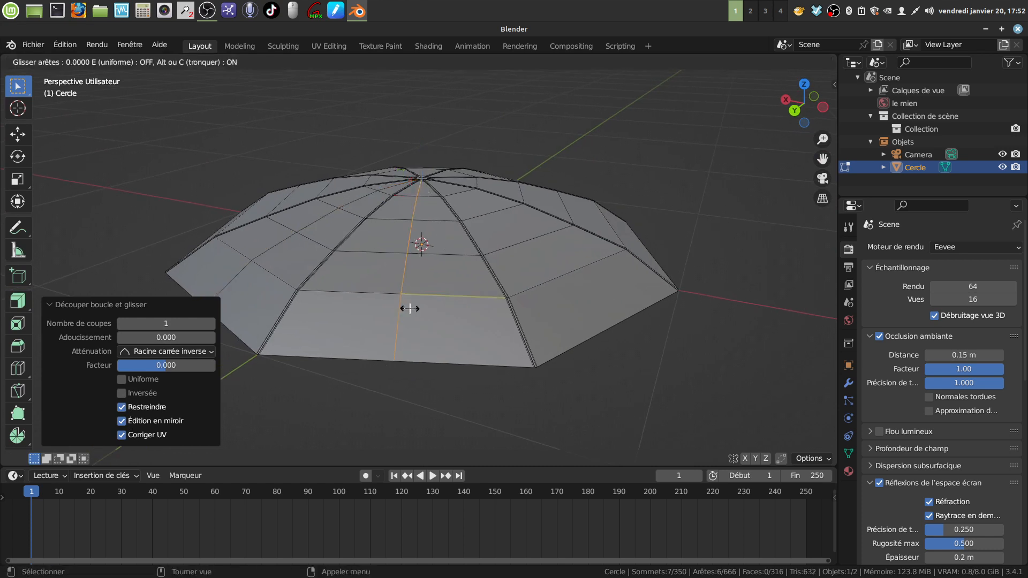
{"action": "right_click", "coordinate": [409, 308]}
{"action": "middle_click_drag", "start_coordinate": [615, 296], "coordinate": [571, 288]}
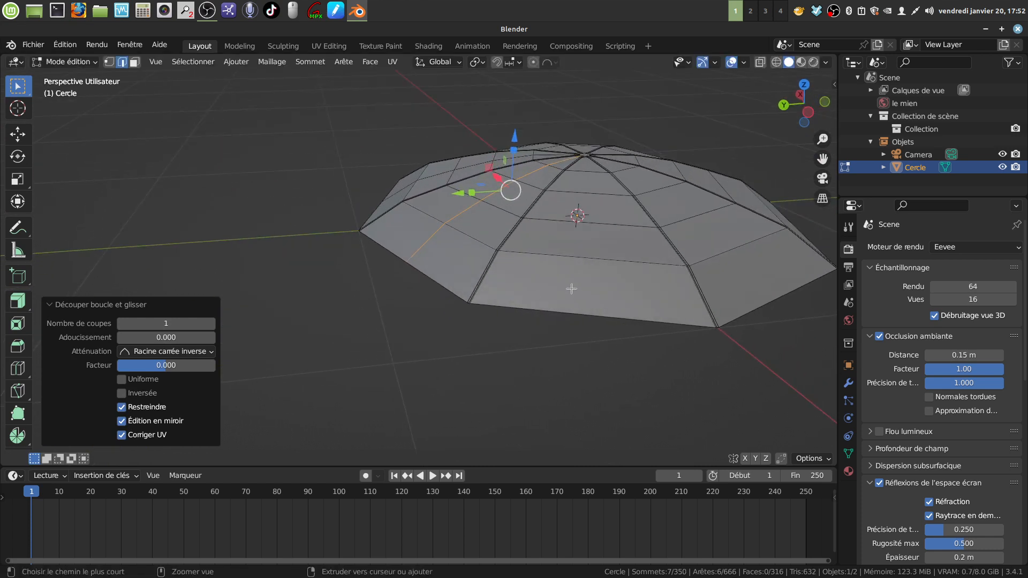
Add one centered loop cut down each of the next two uncut canopy panels
{"action": "key", "text": "ctrl+r"}
{"action": "left_click", "coordinate": [588, 269]}
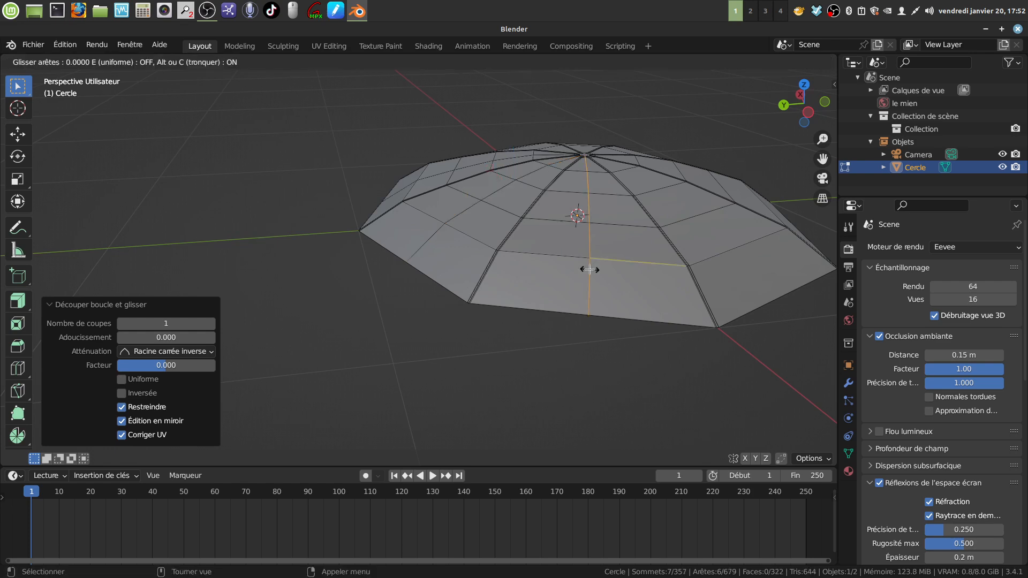
{"action": "right_click", "coordinate": [589, 270]}
{"action": "middle_click_drag", "start_coordinate": [692, 245], "coordinate": [405, 268]}
{"action": "key", "text": "r"}
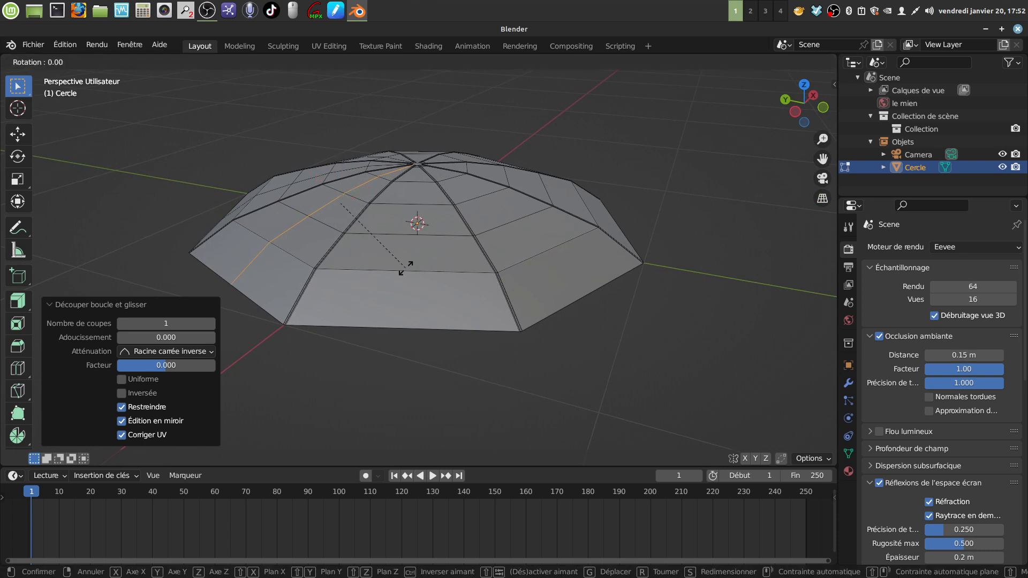
{"action": "right_click", "coordinate": [399, 262]}
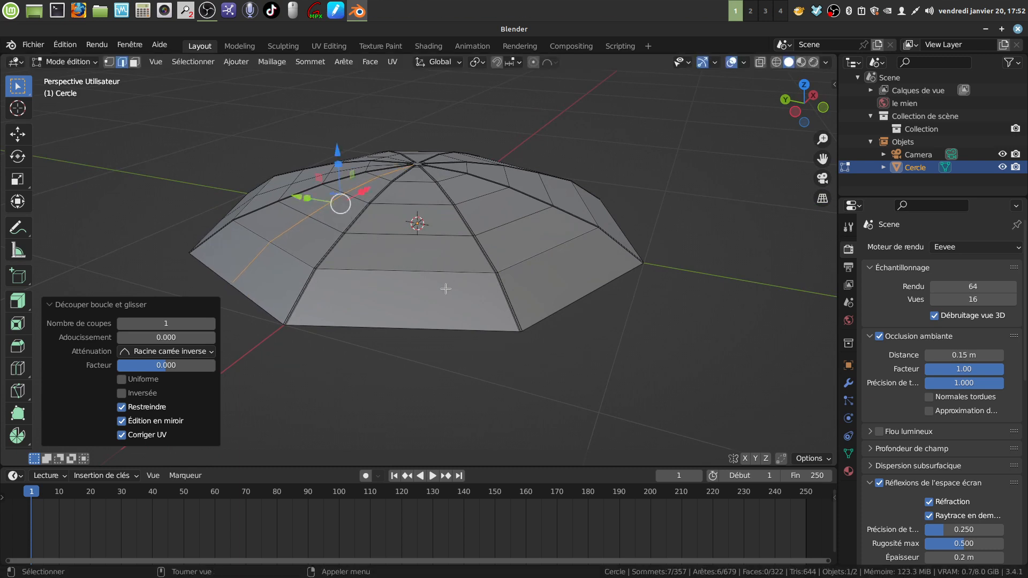
{"action": "key", "text": "ctrl+r"}
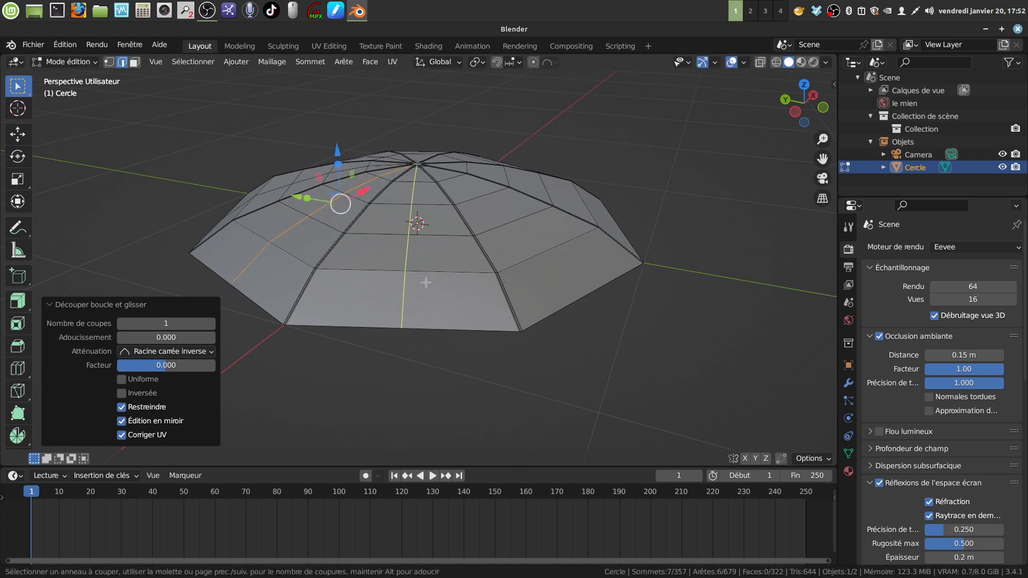
{"action": "left_click", "coordinate": [426, 282]}
{"action": "right_click", "coordinate": [427, 282]}
Continue around the canopy, adding one centered loop cut down each of two more panels
{"action": "middle_click_drag", "start_coordinate": [537, 228], "coordinate": [511, 252]}
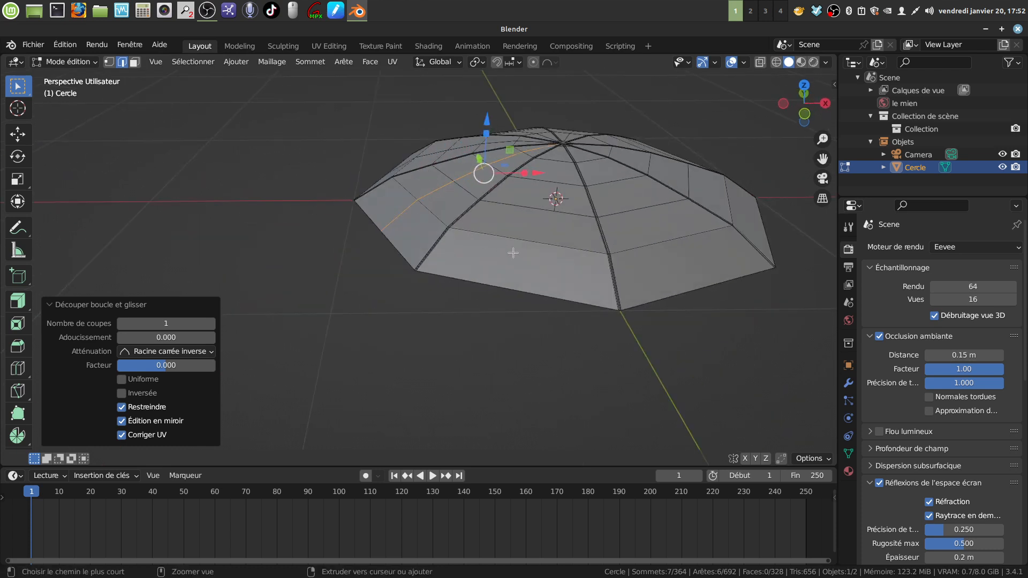
{"action": "key", "text": "ctrl+r"}
{"action": "left_click", "coordinate": [513, 252]}
{"action": "right_click", "coordinate": [561, 250]}
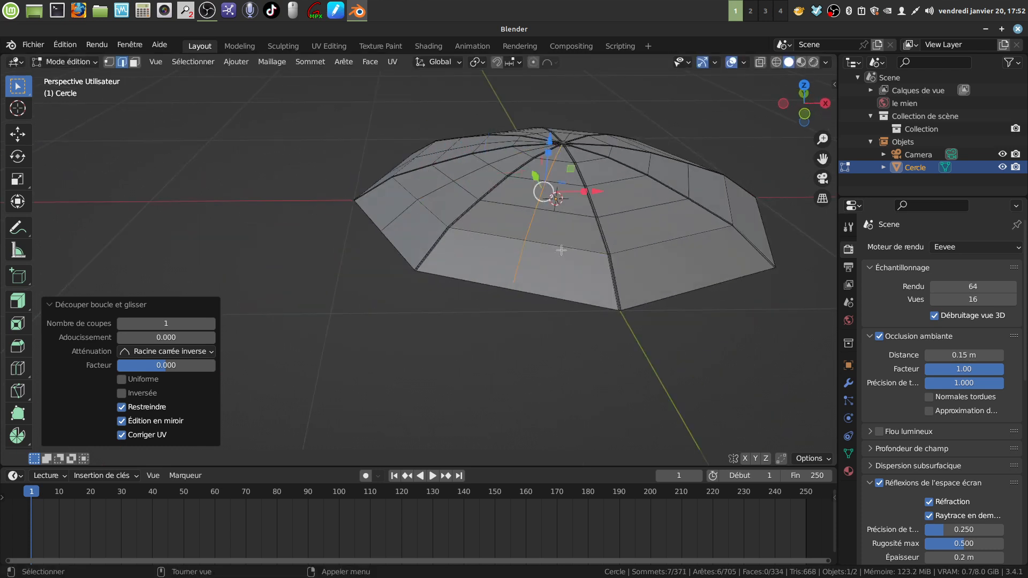
{"action": "key", "text": "ctrl+r"}
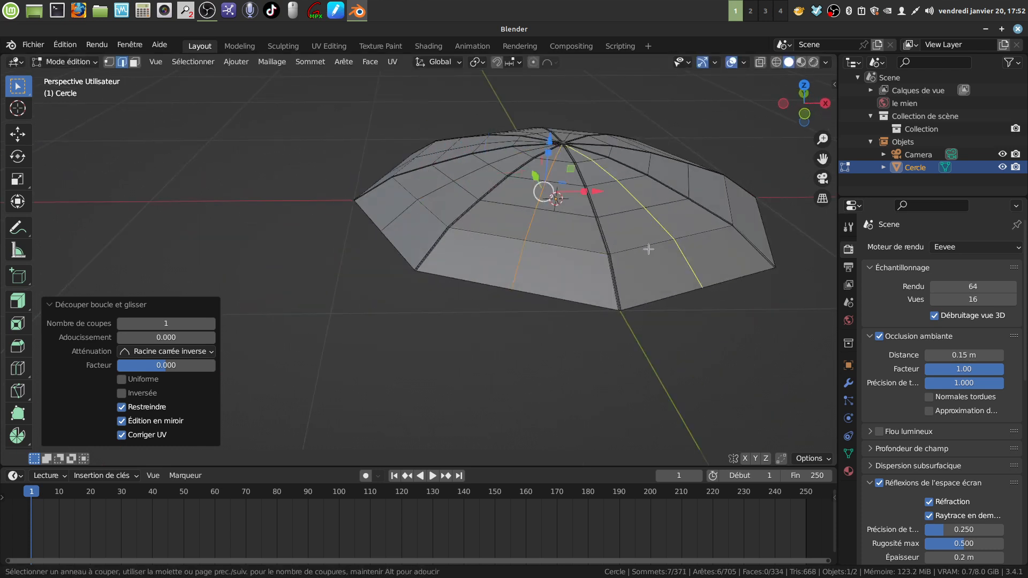
{"action": "left_click", "coordinate": [648, 248]}
{"action": "right_click", "coordinate": [684, 239]}
Add one centered loop cut down each of the last two uncut canopy panels
{"action": "middle_click_drag", "start_coordinate": [684, 240], "coordinate": [407, 261], "text": "shift"}
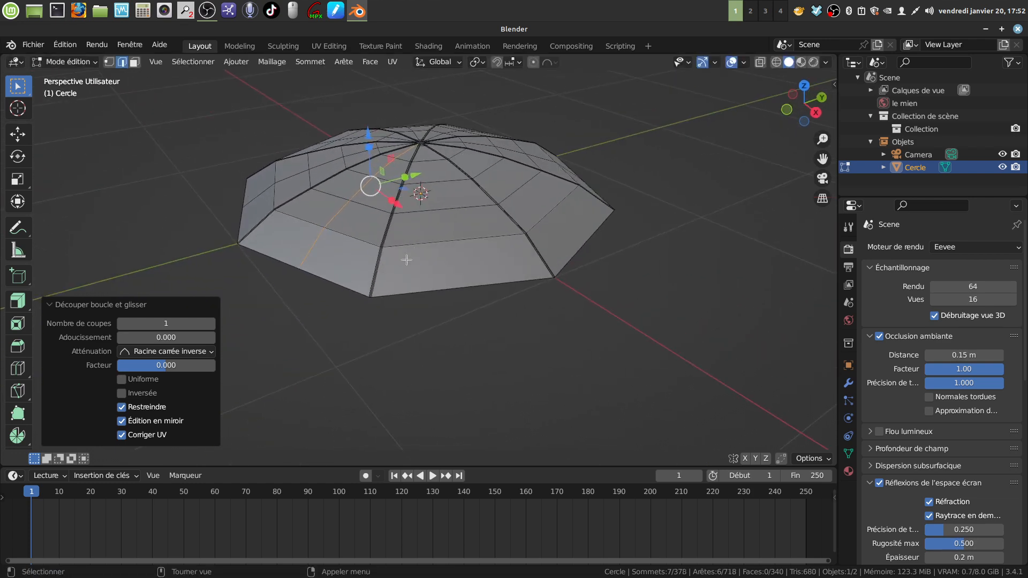
{"action": "key", "text": "ctrl+r"}
{"action": "left_click", "coordinate": [453, 262]}
{"action": "right_click", "coordinate": [453, 262]}
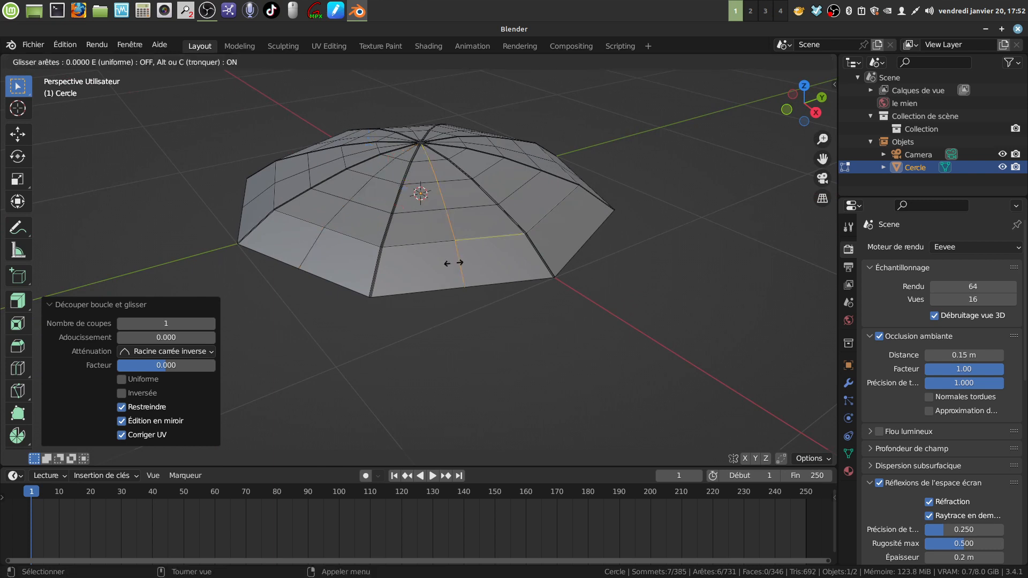
{"action": "mouse_move", "coordinate": [454, 263]}
{"action": "middle_mouse_down"}
{"action": "mouse_move", "coordinate": [482, 265]}
{"action": "mouse_move", "coordinate": [471, 266]}
{"action": "middle_mouse_up"}
{"action": "key", "text": "ctrl"}
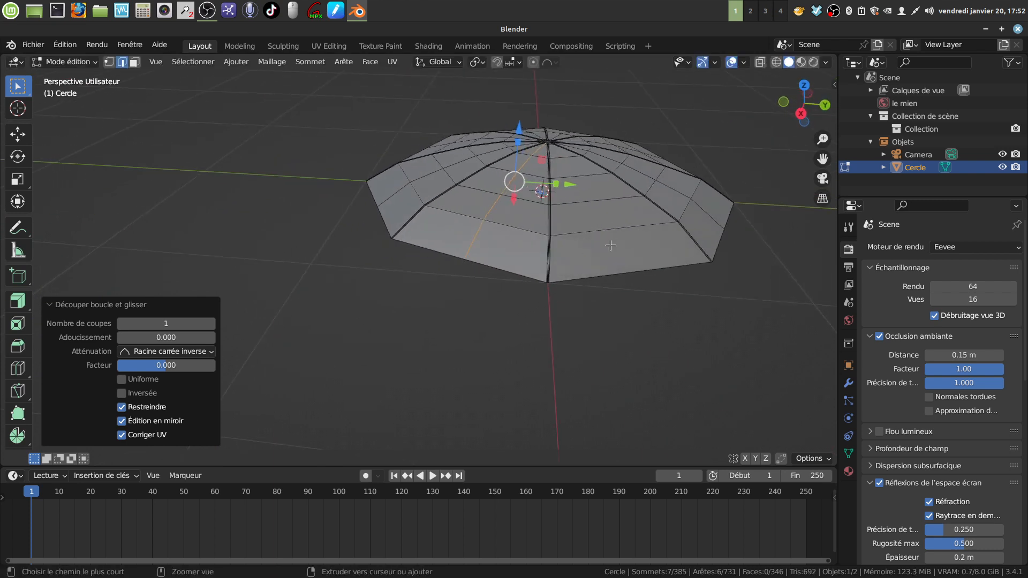
{"action": "key", "text": "ctrl+r"}
{"action": "left_click", "coordinate": [610, 245]}
{"action": "right_click", "coordinate": [610, 246]}
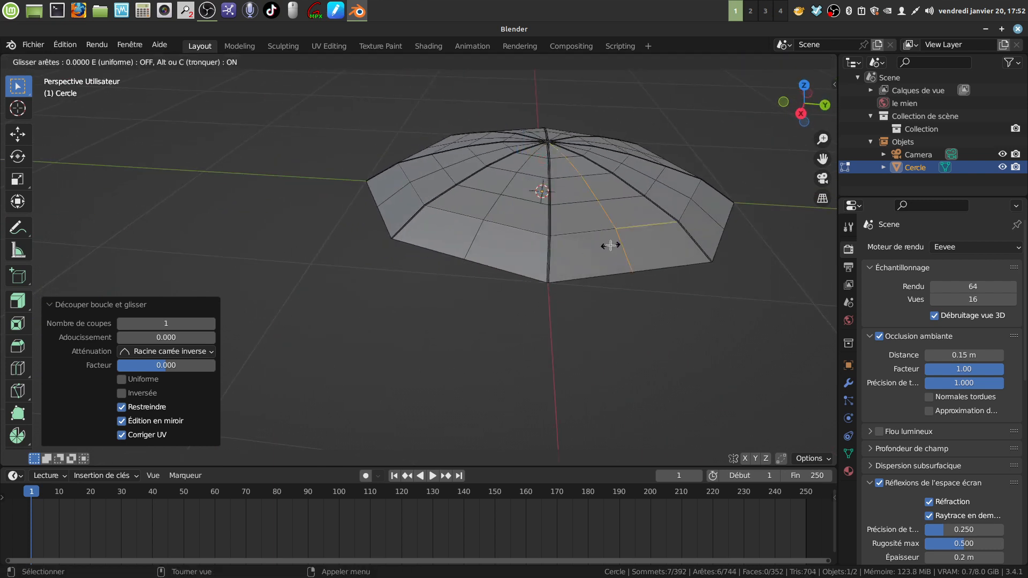
{"action": "middle_click_drag", "start_coordinate": [610, 245], "coordinate": [581, 249]}
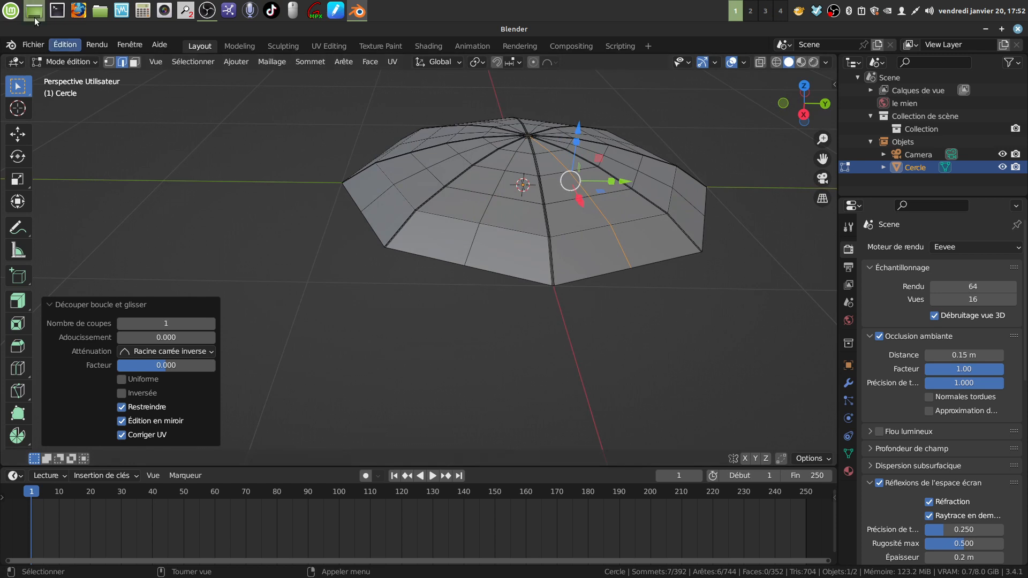
Switch to vertex selection and select the middle rim vertex of all eight canopy panels
{"action": "left_click", "coordinate": [109, 62]}
{"action": "left_click", "coordinate": [473, 264]}
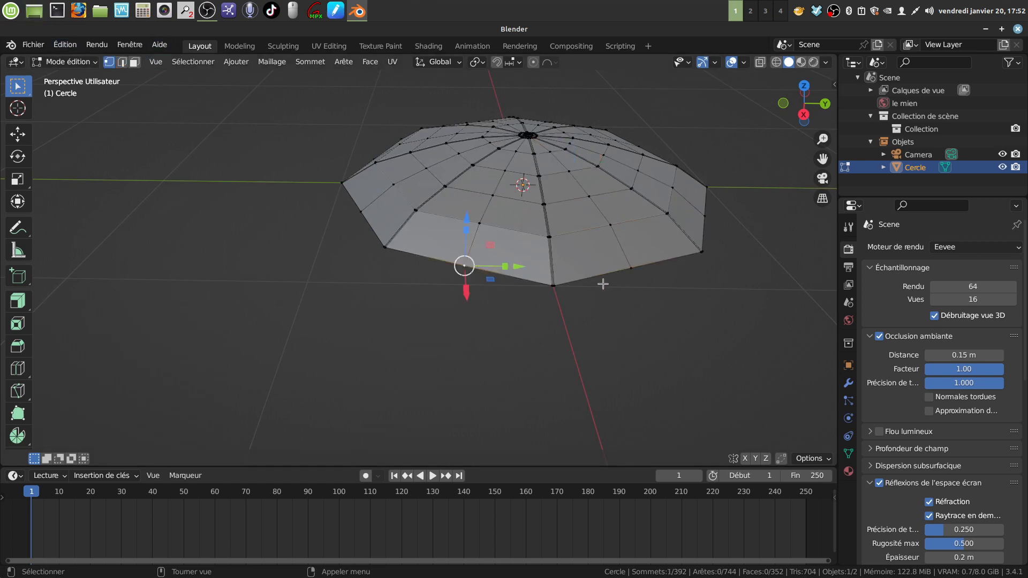
{"action": "left_click", "coordinate": [631, 271], "text": "shift"}
{"action": "middle_click_drag", "start_coordinate": [631, 272], "coordinate": [452, 259]}
{"action": "left_click", "coordinate": [586, 315], "text": "shift"}
{"action": "middle_click_drag", "start_coordinate": [587, 315], "coordinate": [408, 282], "text": "shift"}
{"action": "left_click", "coordinate": [578, 285], "text": "shift"}
{"action": "middle_click_drag", "start_coordinate": [607, 278], "coordinate": [450, 267]}
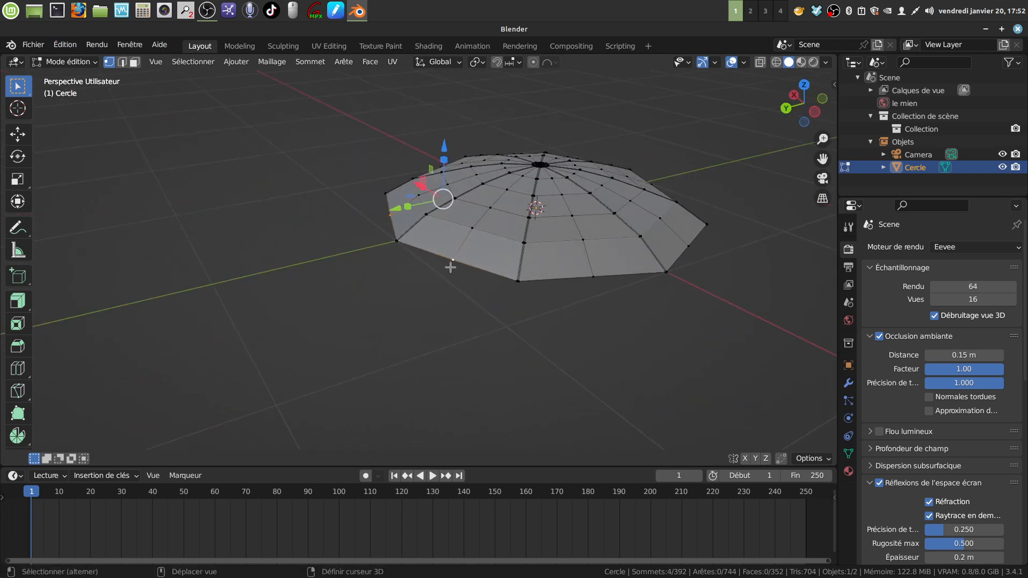
{"action": "left_click", "coordinate": [586, 275], "text": "shift"}
{"action": "middle_click_drag", "start_coordinate": [586, 275], "coordinate": [470, 278]}
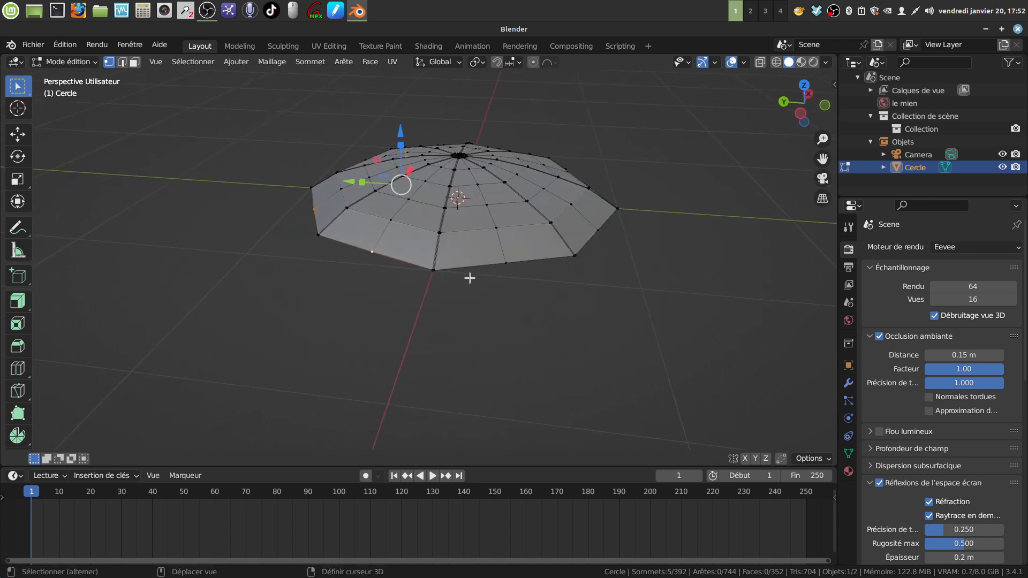
{"action": "left_click", "coordinate": [509, 263], "text": "shift"}
{"action": "middle_click_drag", "start_coordinate": [562, 258], "coordinate": [360, 296]}
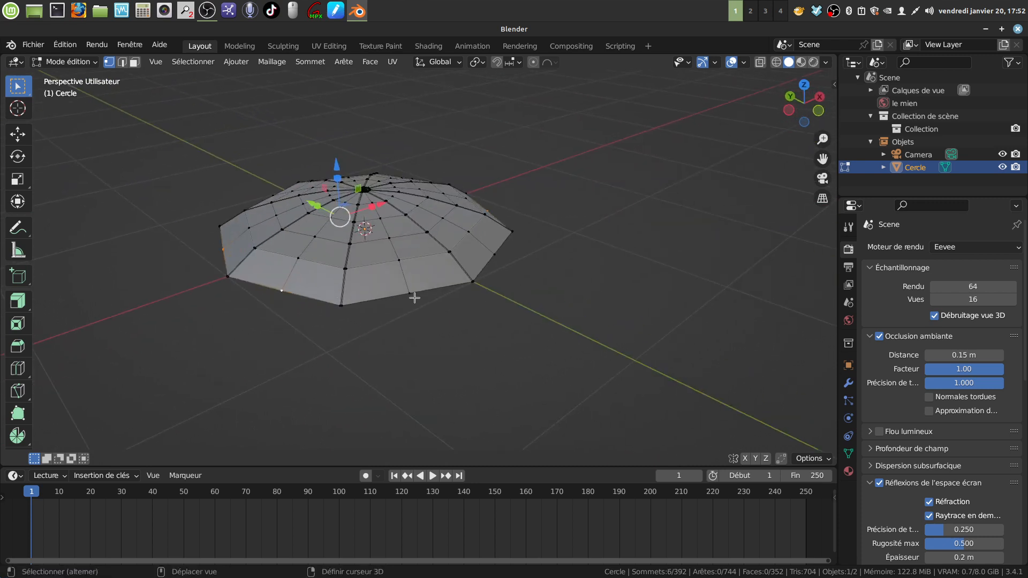
{"action": "left_click", "coordinate": [413, 296], "text": "shift"}
{"action": "left_click", "coordinate": [495, 256], "text": "shift"}
{"action": "middle_click_drag", "start_coordinate": [495, 256], "coordinate": [346, 326]}
{"action": "scroll", "coordinate": [465, 326], "scroll_direction": "up", "scroll_amount": 2}
{"action": "middle_click_drag", "start_coordinate": [466, 326], "coordinate": [484, 300]}
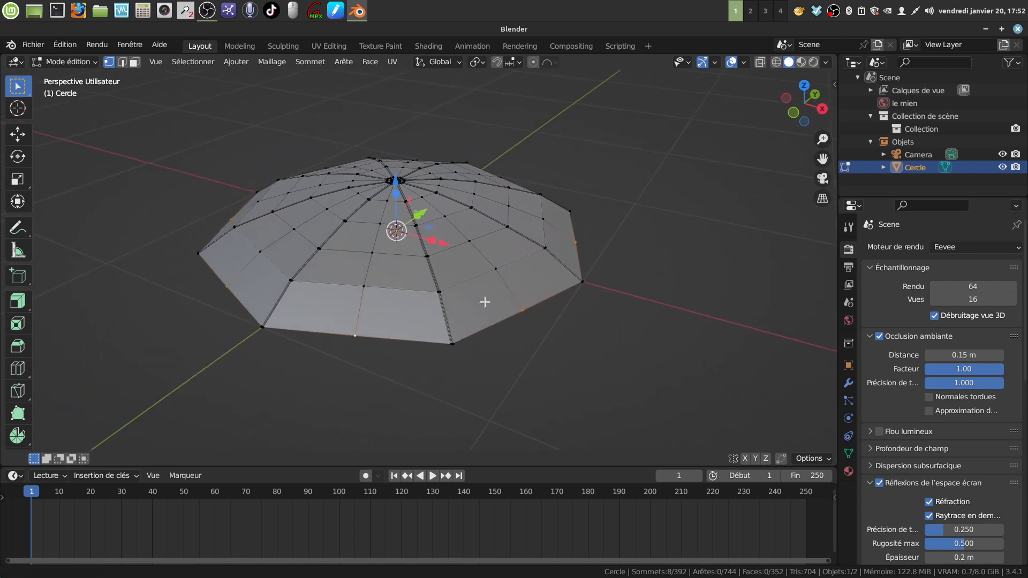
Set the pivot point to Barycentre and scale the eight selected rim vertices inward to 0.959
{"action": "left_click", "coordinate": [478, 63]}
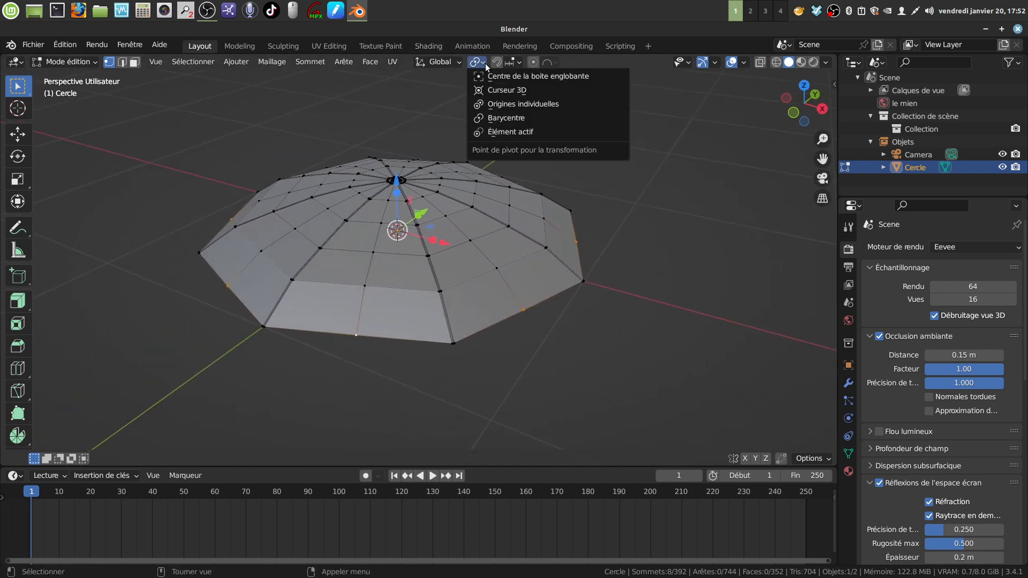
{"action": "left_click", "coordinate": [522, 120]}
{"action": "key", "text": "s"}
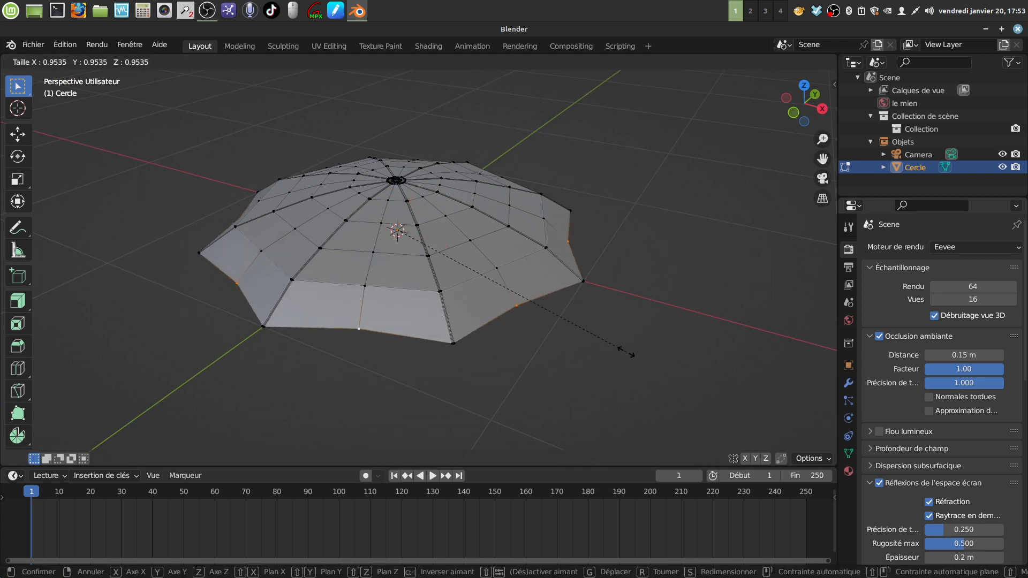
{"action": "left_click", "coordinate": [627, 352]}
{"action": "middle_click_drag", "start_coordinate": [585, 333], "coordinate": [573, 297]}
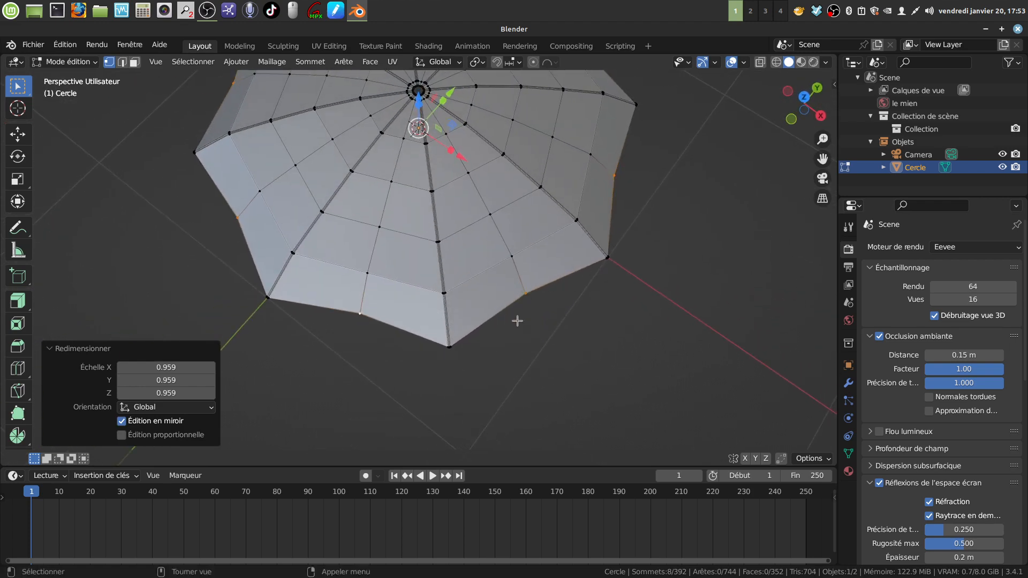
{"action": "scroll", "coordinate": [517, 320], "scroll_direction": "down", "scroll_amount": 5}
Return to Object Mode and add a Subdivision Surface modifier to the canopy with viewport levels set to 2
{"action": "key", "text": "Tab"}
{"action": "mouse_move", "coordinate": [483, 290]}
{"action": "middle_mouse_down"}
{"action": "mouse_move", "coordinate": [496, 329]}
{"action": "mouse_move", "coordinate": [493, 301]}
{"action": "mouse_move", "coordinate": [512, 303]}
{"action": "mouse_move", "coordinate": [493, 312]}
{"action": "mouse_move", "coordinate": [478, 281]}
{"action": "mouse_move", "coordinate": [538, 274]}
{"action": "mouse_move", "coordinate": [493, 321]}
{"action": "mouse_move", "coordinate": [466, 314]}
{"action": "mouse_move", "coordinate": [436, 285]}
{"action": "mouse_move", "coordinate": [463, 265]}
{"action": "mouse_move", "coordinate": [503, 292]}
{"action": "middle_mouse_up"}
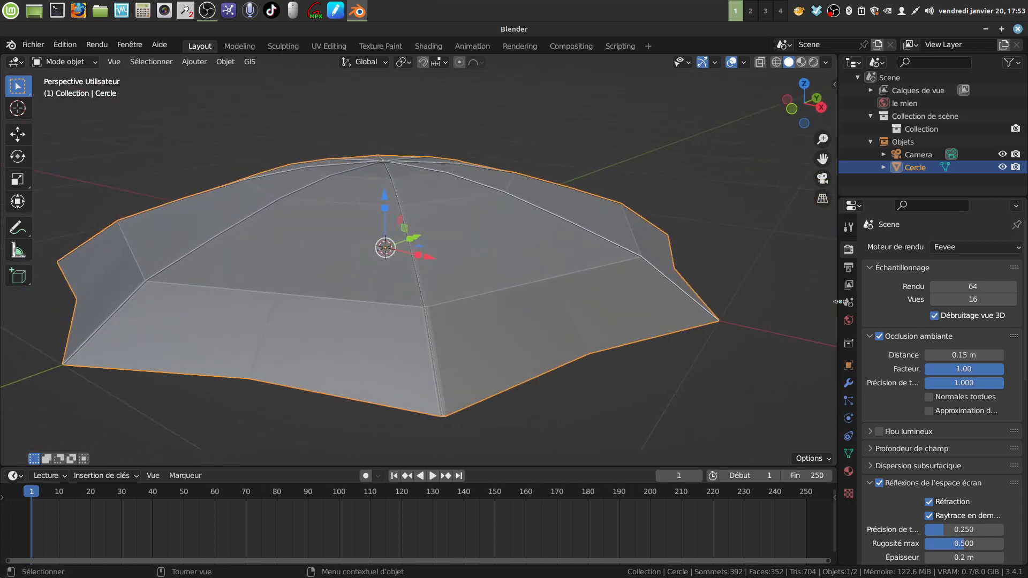
{"action": "left_click", "coordinate": [848, 384]}
{"action": "left_click", "coordinate": [1013, 248]}
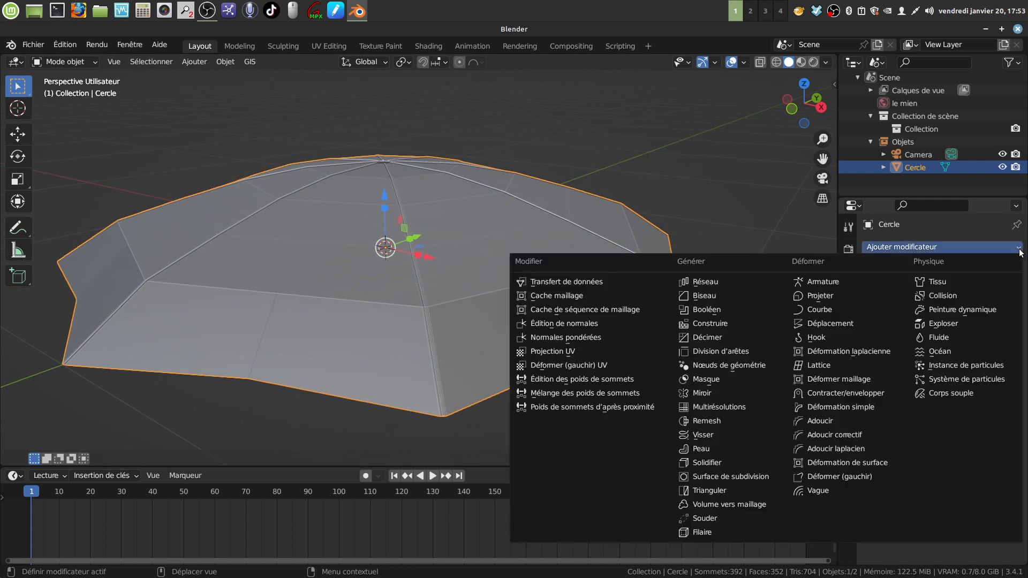
{"action": "left_click", "coordinate": [736, 478]}
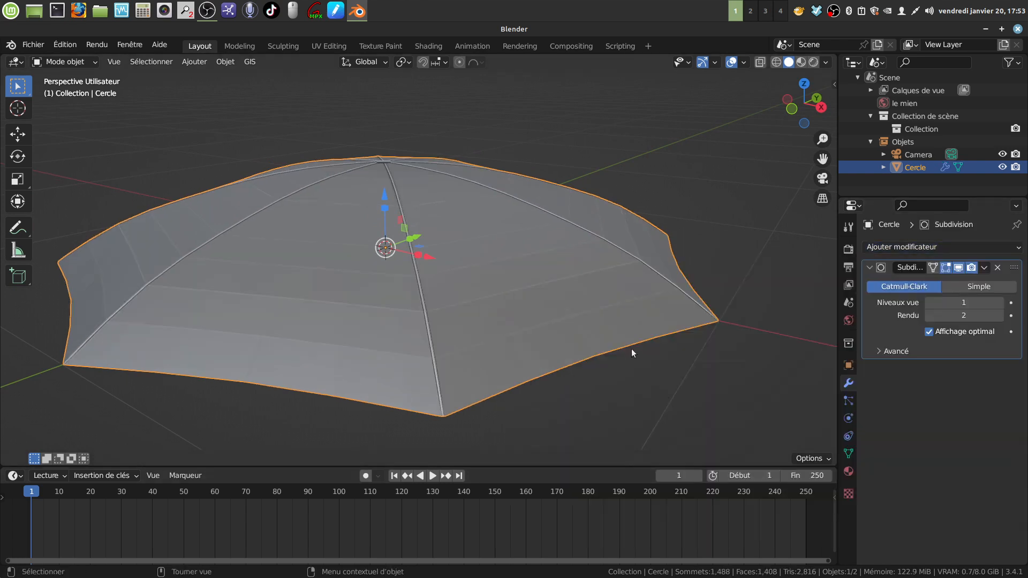
{"action": "left_click", "coordinate": [1000, 302]}
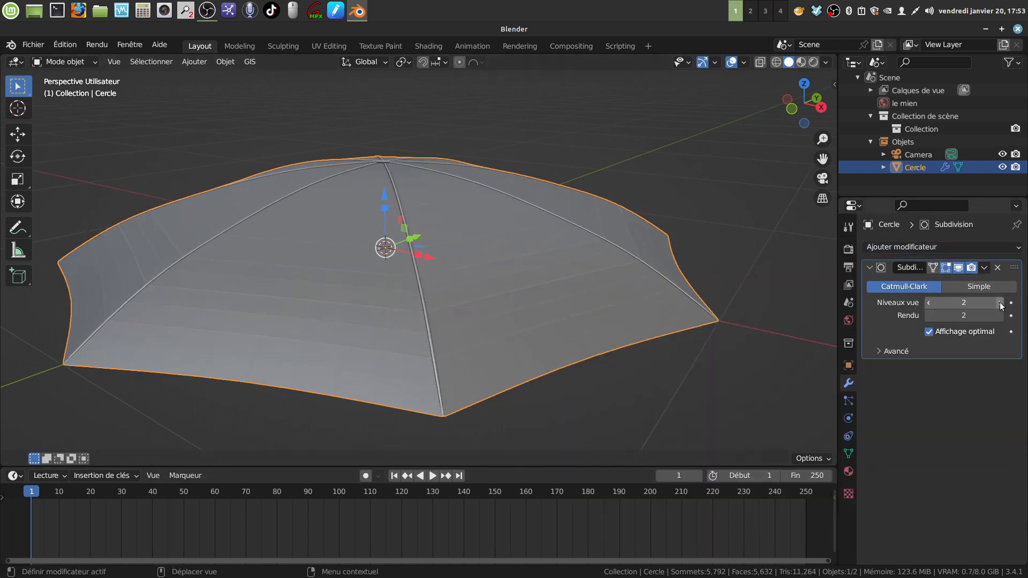
Apply smooth shading to the canopy
{"action": "middle_click_drag", "start_coordinate": [571, 321], "coordinate": [398, 313]}
{"action": "right_click", "coordinate": [551, 301]}
{"action": "left_click", "coordinate": [547, 301]}
{"action": "scroll", "coordinate": [432, 259], "scroll_direction": "down", "scroll_amount": 3}
{"action": "scroll", "coordinate": [417, 328], "scroll_direction": "up", "scroll_amount": 3}
{"action": "scroll", "coordinate": [368, 345], "scroll_direction": "up", "scroll_amount": 3}
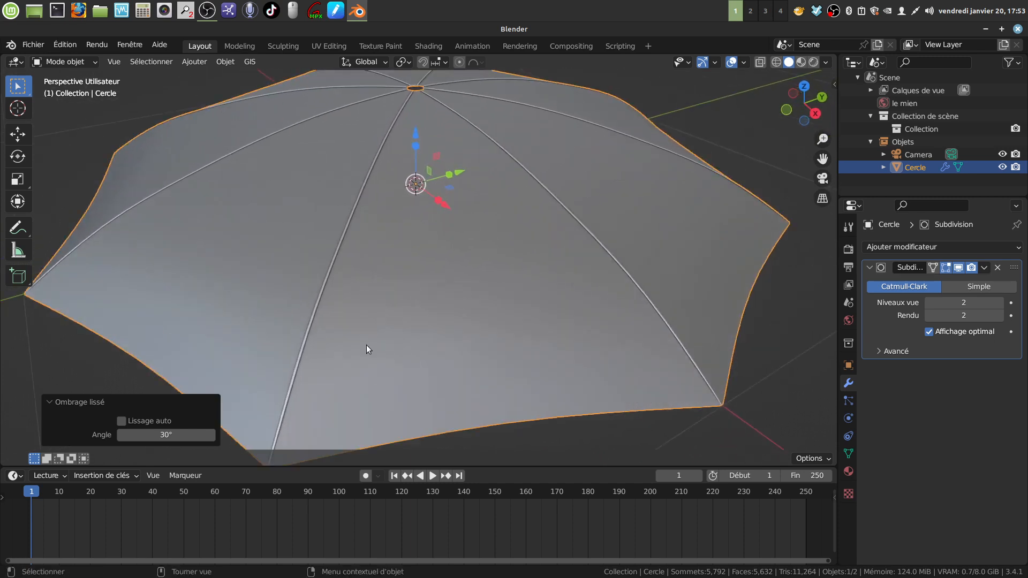
In Edit Mode, add one centered loop cut along the raised strip of a canopy rib
{"action": "middle_click_drag", "start_coordinate": [367, 345], "coordinate": [443, 230], "text": "shift"}
{"action": "scroll", "coordinate": [442, 230], "scroll_direction": "up", "scroll_amount": 3}
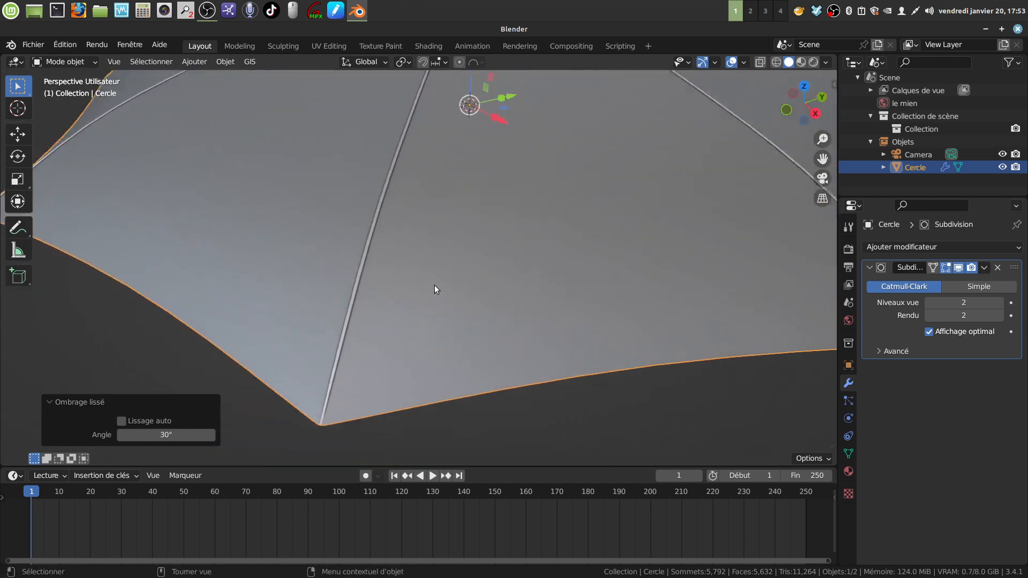
{"action": "middle_click_drag", "start_coordinate": [472, 171], "coordinate": [474, 152], "text": "shift"}
{"action": "scroll", "coordinate": [416, 273], "scroll_direction": "up", "scroll_amount": 2}
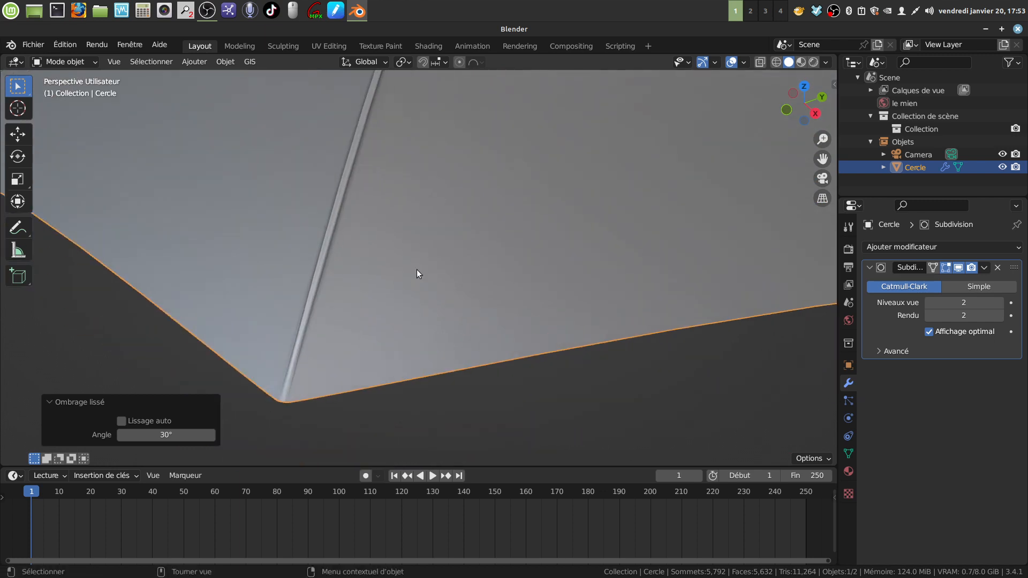
{"action": "key", "text": "Tab"}
{"action": "middle_click_drag", "start_coordinate": [343, 318], "coordinate": [364, 237], "text": "shift"}
{"action": "scroll", "coordinate": [346, 344], "scroll_direction": "up", "scroll_amount": 3}
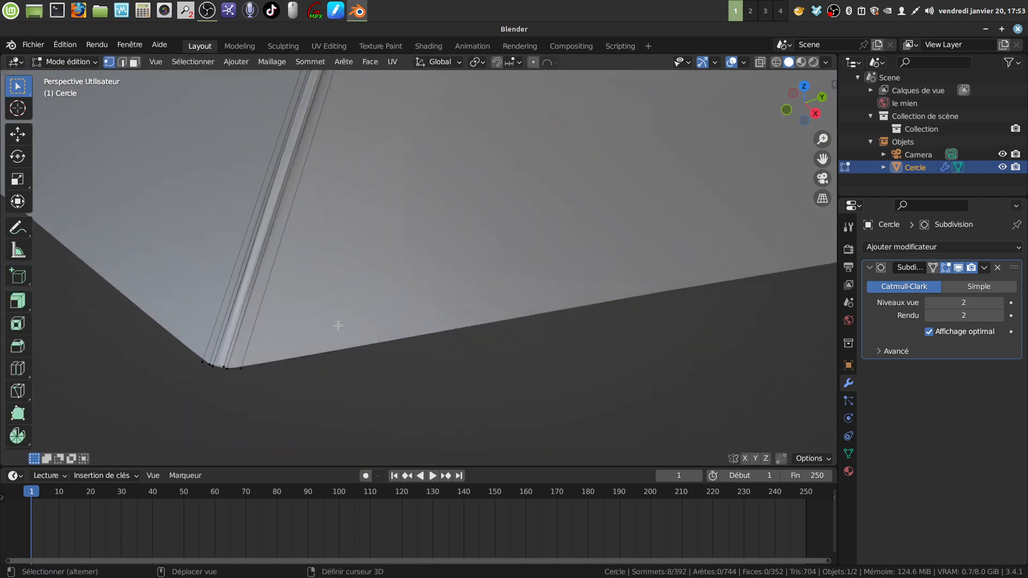
{"action": "middle_click_drag", "start_coordinate": [337, 326], "coordinate": [407, 334], "text": "shift"}
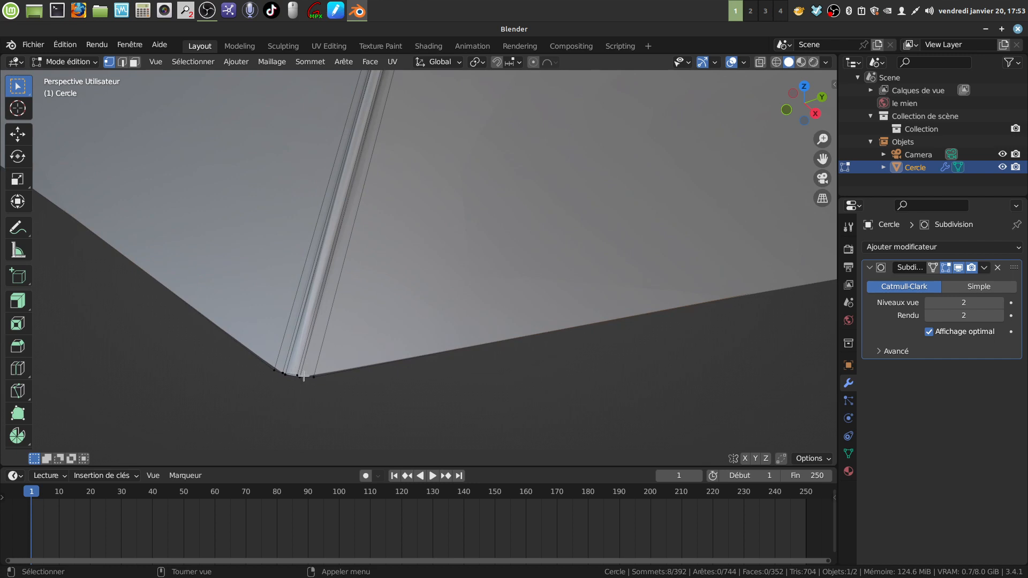
{"action": "middle_click_drag", "start_coordinate": [304, 376], "coordinate": [289, 371]}
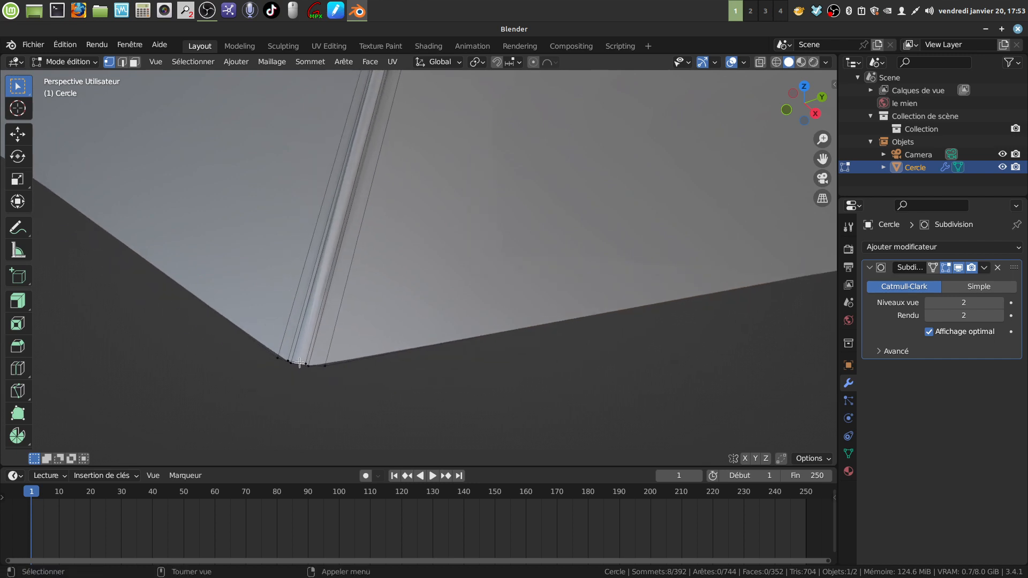
{"action": "key", "text": "ctrl+r"}
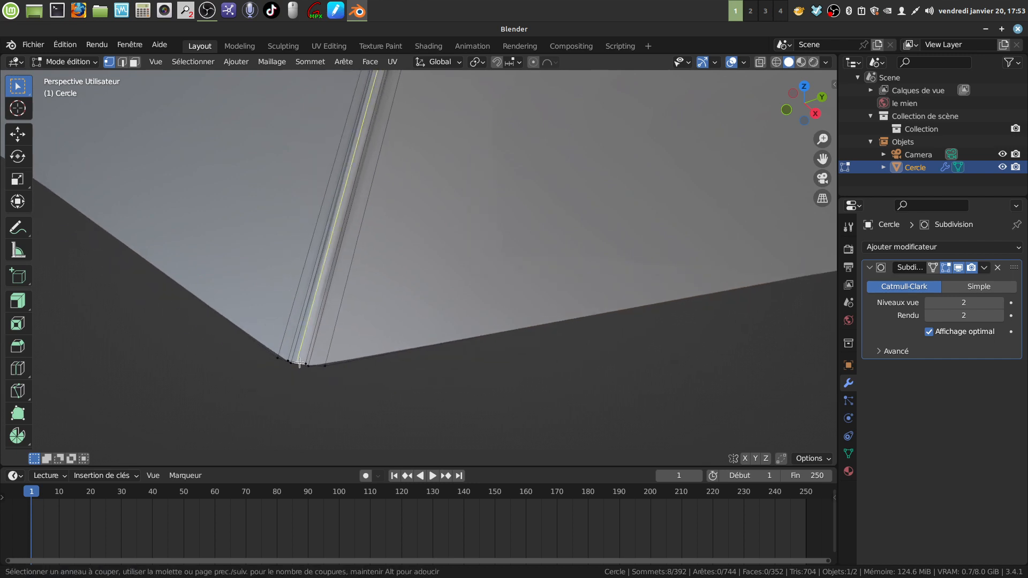
{"action": "left_click", "coordinate": [300, 363]}
{"action": "right_click", "coordinate": [300, 364]}
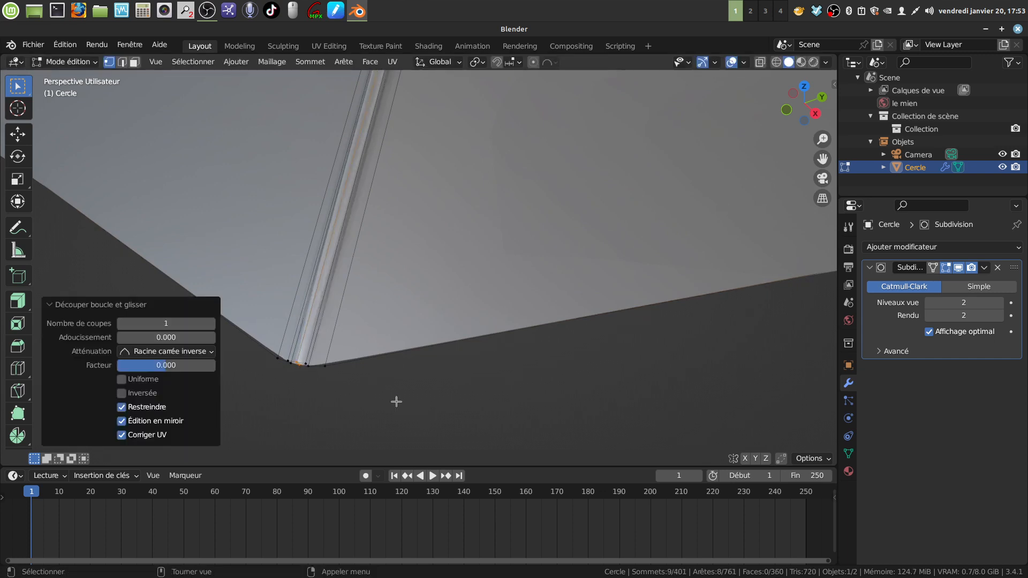
Duplicate the new rib edge loop in place with no offset
{"action": "middle_click_drag", "start_coordinate": [394, 401], "coordinate": [403, 373]}
{"action": "key", "text": "shift"}
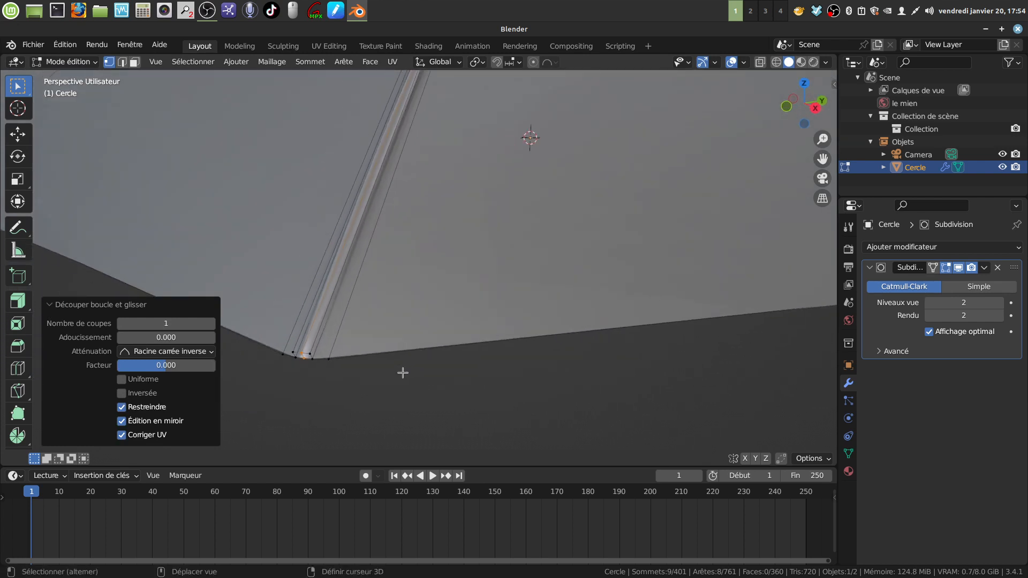
{"action": "key", "text": "shift+d"}
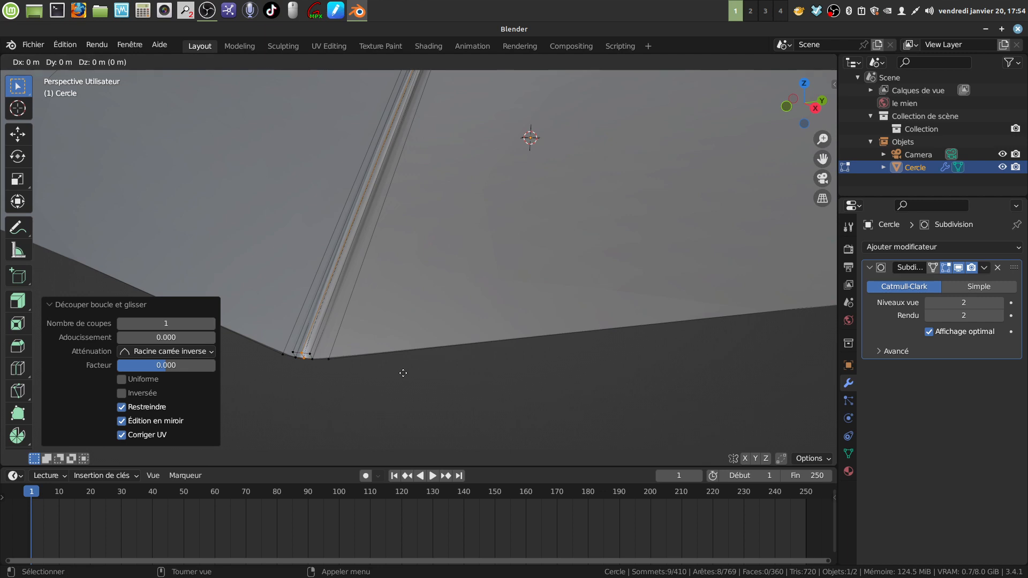
{"action": "right_click", "coordinate": [403, 373]}
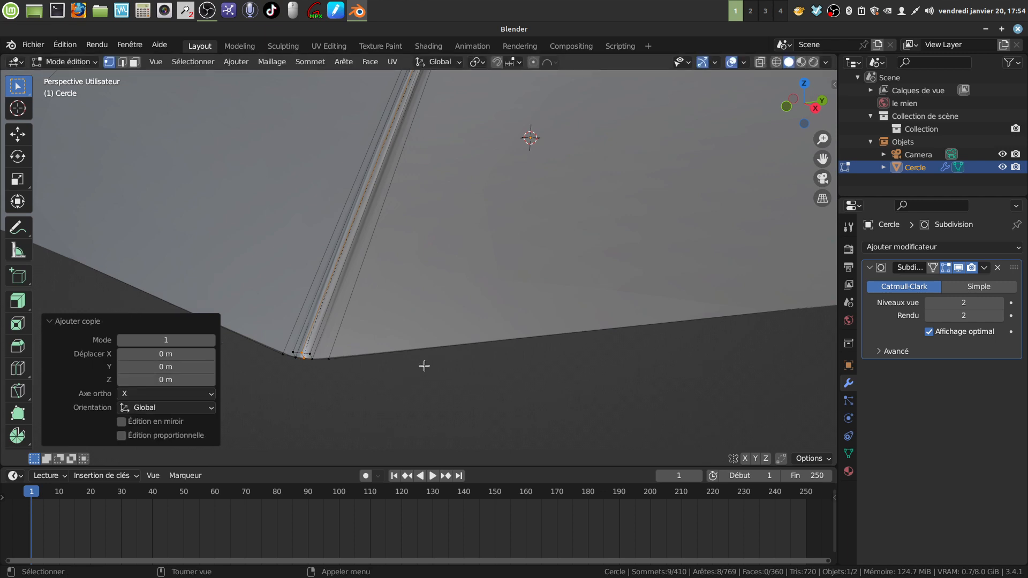
Separate the duplicated rib edge loop into its own object and return to Object Mode
{"action": "key", "text": "p"}
{"action": "left_click", "coordinate": [424, 366]}
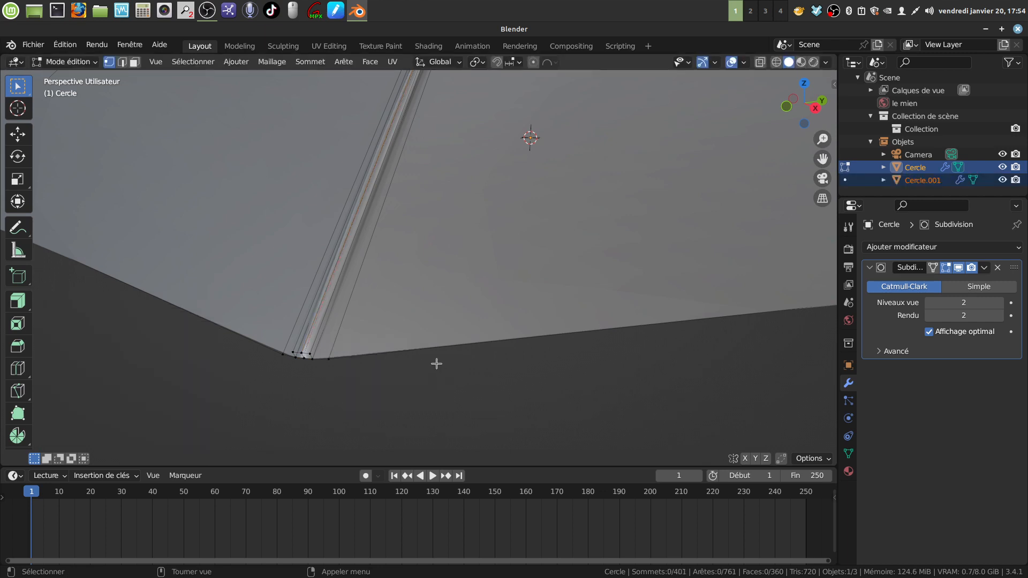
{"action": "key", "text": "Tab"}
{"action": "scroll", "coordinate": [387, 349], "scroll_direction": "up", "scroll_amount": 2}
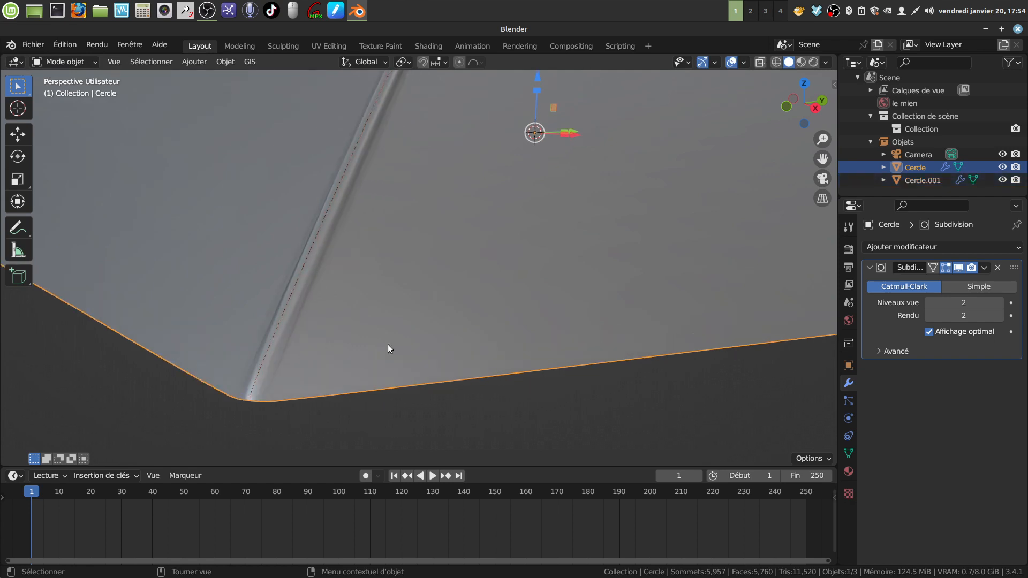
{"action": "middle_click_drag", "start_coordinate": [397, 363], "coordinate": [414, 329]}
In Edit Mode, dissolve the center edge loop on the canopy rib with Dissolve Edges, and return to Object Mode
{"action": "key", "text": "Tab"}
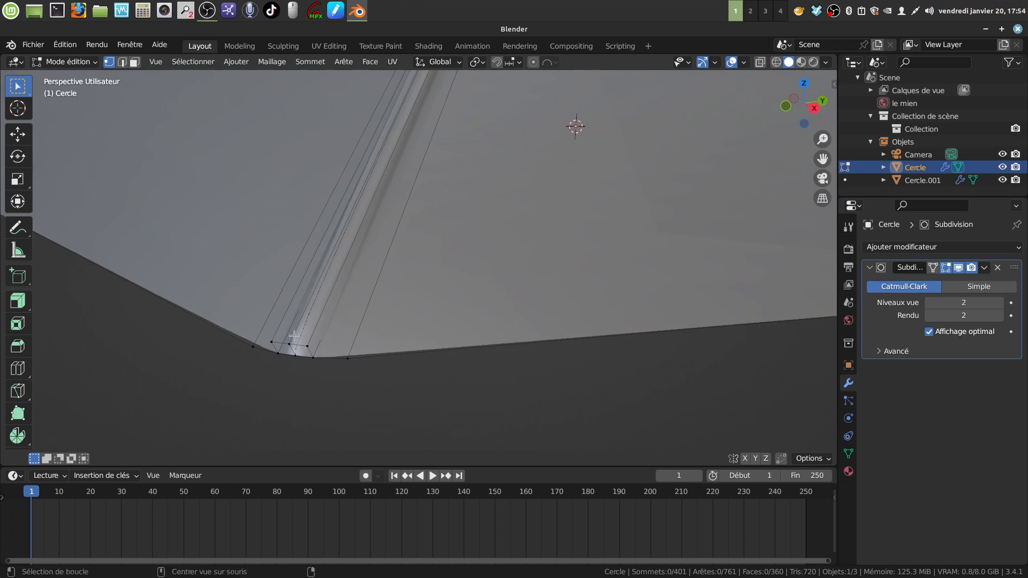
{"action": "left_click", "coordinate": [122, 62]}
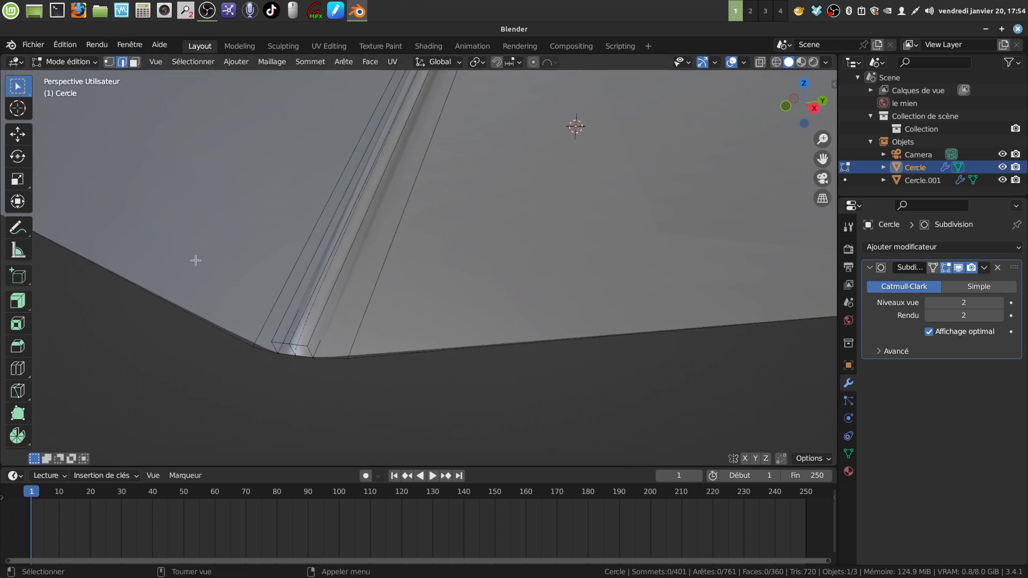
{"action": "left_click", "coordinate": [293, 341], "text": "alt"}
{"action": "key", "text": "x"}
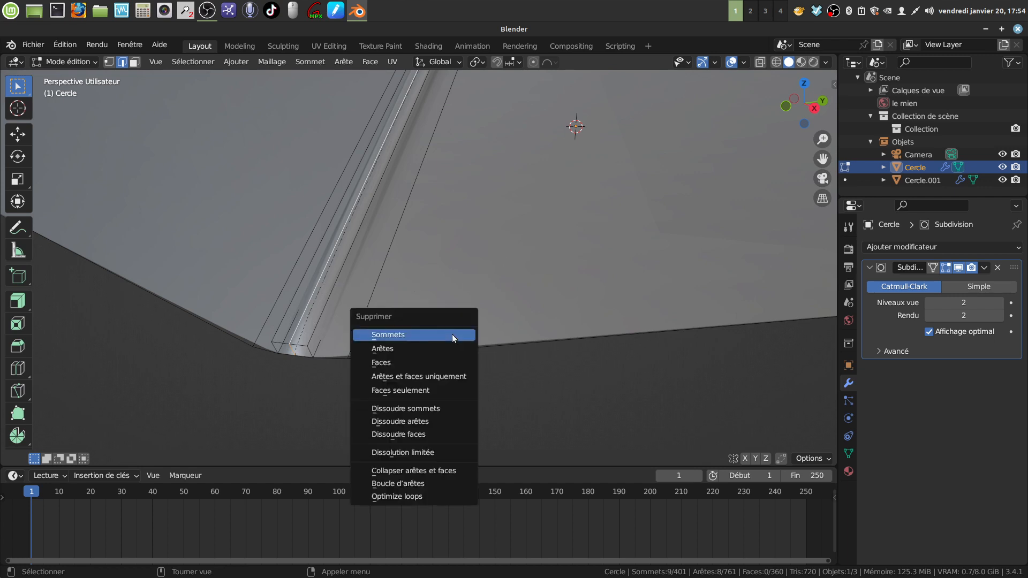
{"action": "left_click", "coordinate": [441, 419]}
{"action": "middle_click_drag", "start_coordinate": [438, 416], "coordinate": [488, 292]}
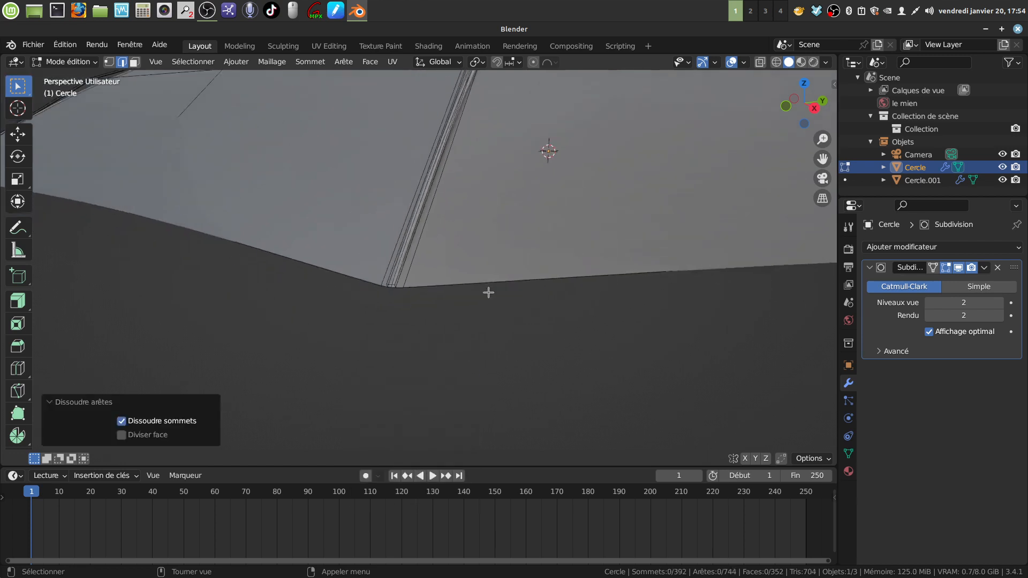
{"action": "key", "text": "Tab"}
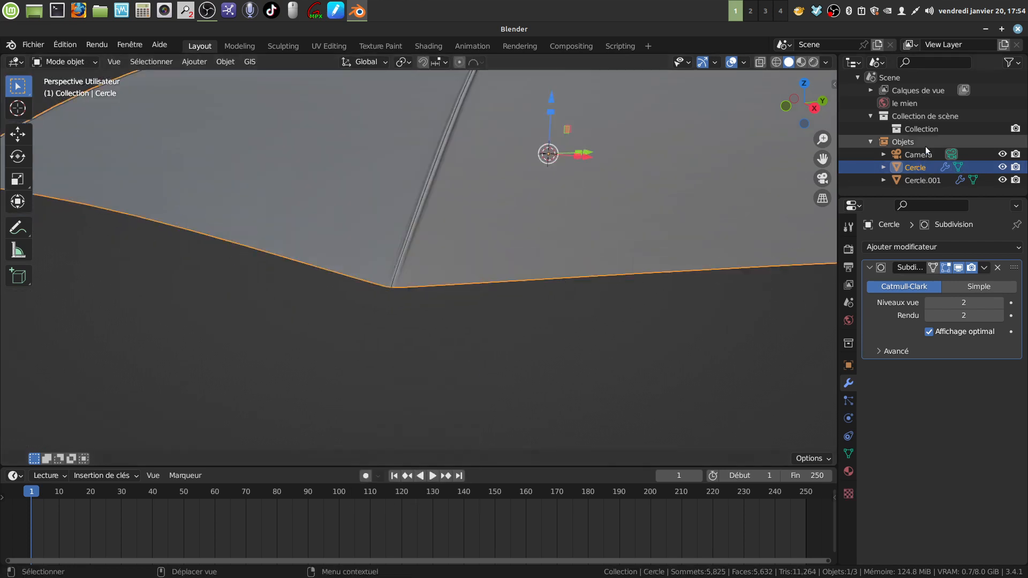
Select the separated rib edge object, Cercle.001, and isolate it in Local View
{"action": "left_click", "coordinate": [922, 178]}
{"action": "scroll", "coordinate": [447, 304], "scroll_direction": "up", "scroll_amount": 1}
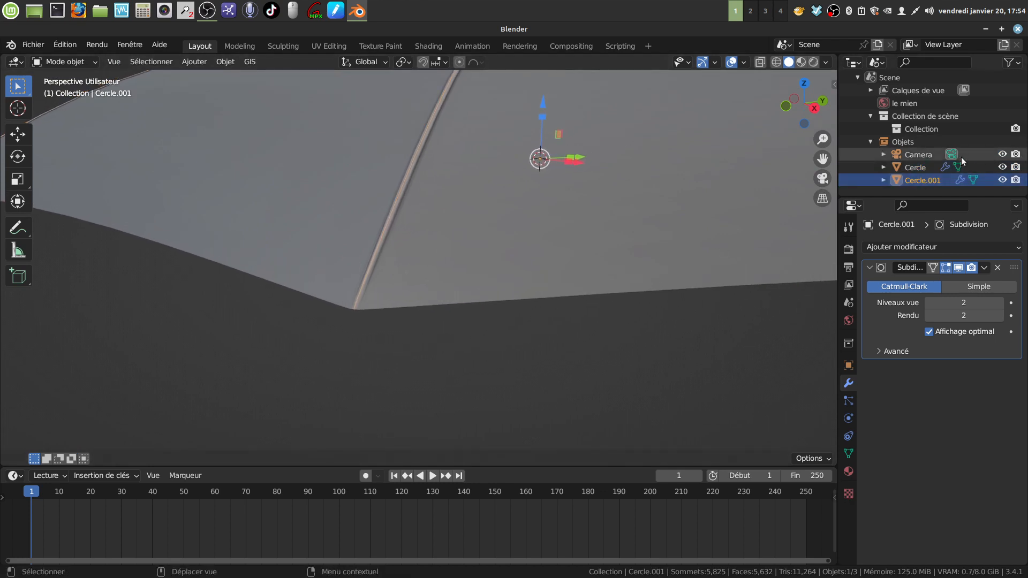
{"action": "middle_click_drag", "start_coordinate": [521, 303], "coordinate": [317, 209]}
{"action": "key", "text": "KP_Divide"}
{"action": "scroll", "coordinate": [338, 248], "scroll_direction": "up", "scroll_amount": 3}
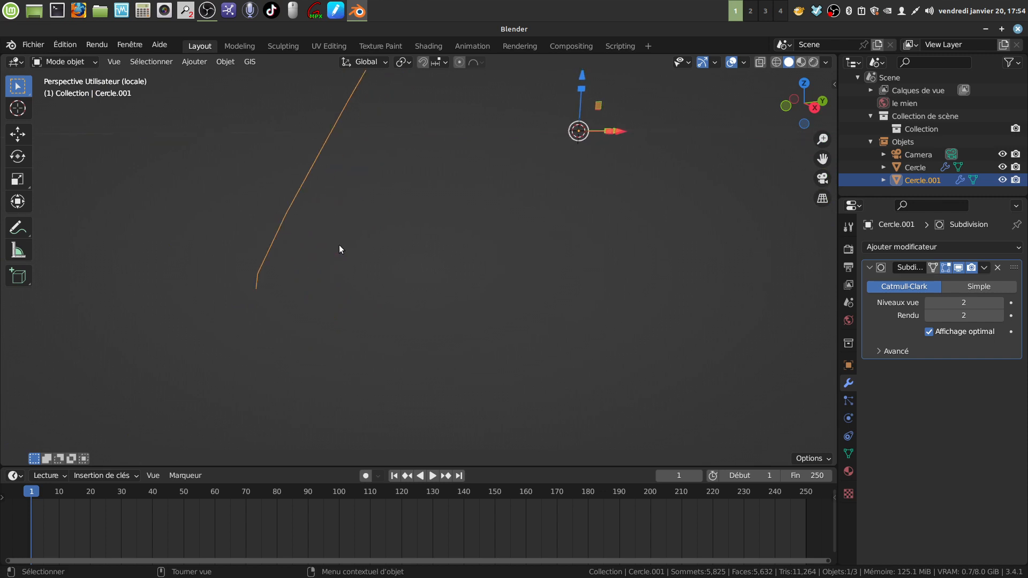
Enter Edit Mode on the isolated rib curve and switch to vertex selection
{"action": "key", "text": "Tab"}
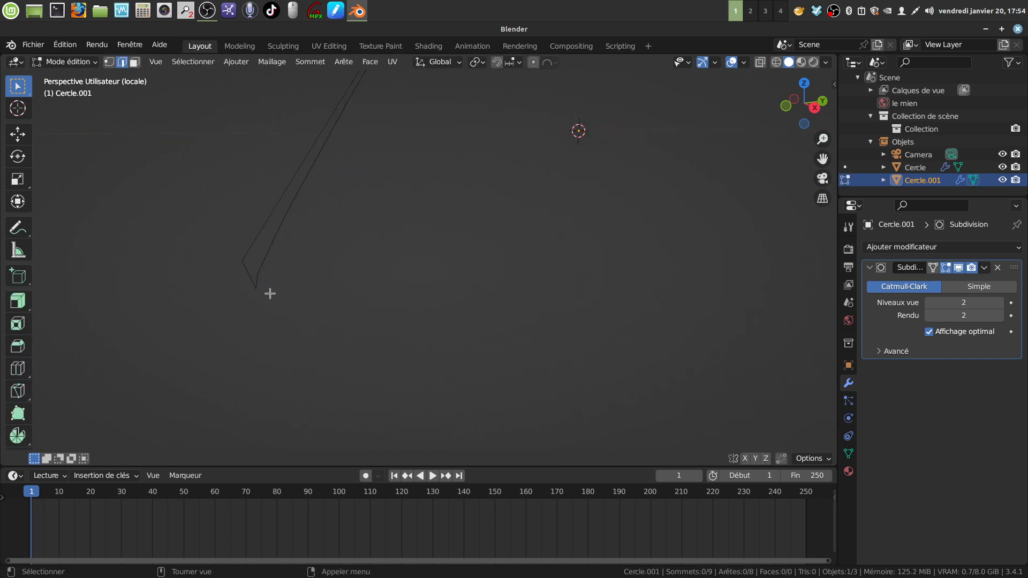
{"action": "middle_click_drag", "start_coordinate": [278, 287], "coordinate": [402, 220]}
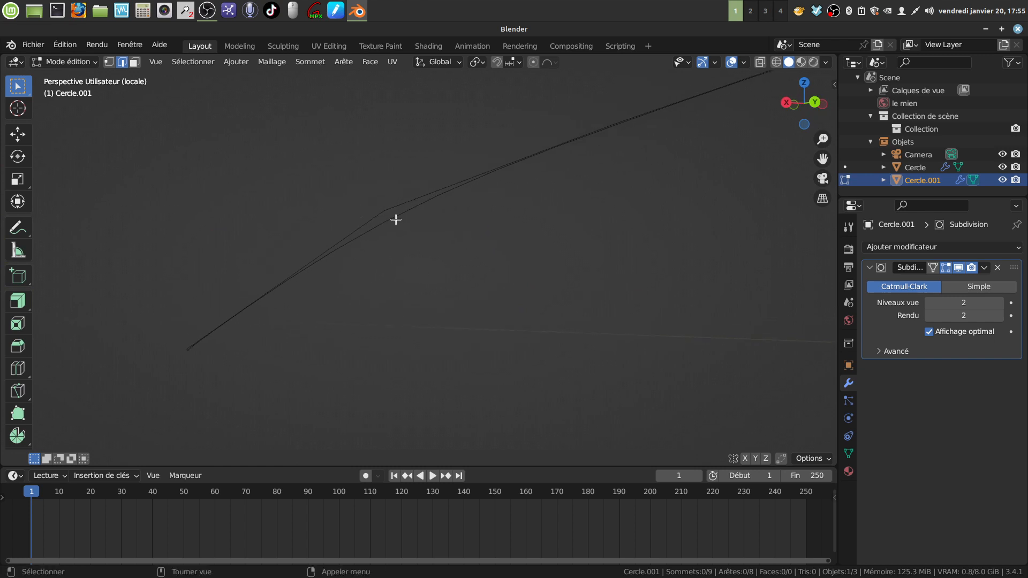
{"action": "left_click", "coordinate": [109, 62]}
Select the shortest vertex path from the rib curve's outer rim end to its apex end
{"action": "left_click", "coordinate": [188, 351]}
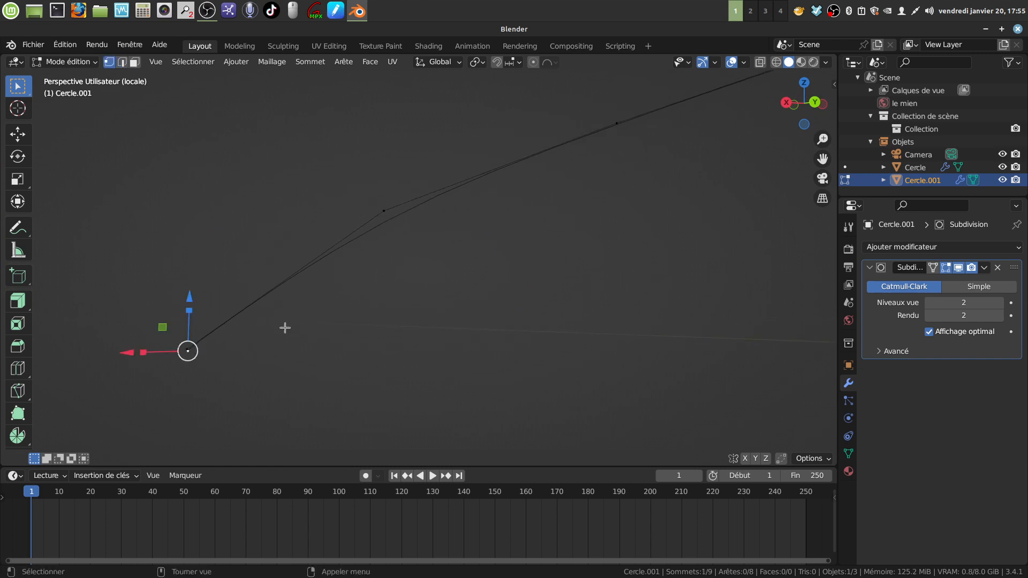
{"action": "middle_click_drag", "start_coordinate": [284, 328], "coordinate": [554, 293]}
{"action": "scroll", "coordinate": [554, 292], "scroll_direction": "up", "scroll_amount": 5}
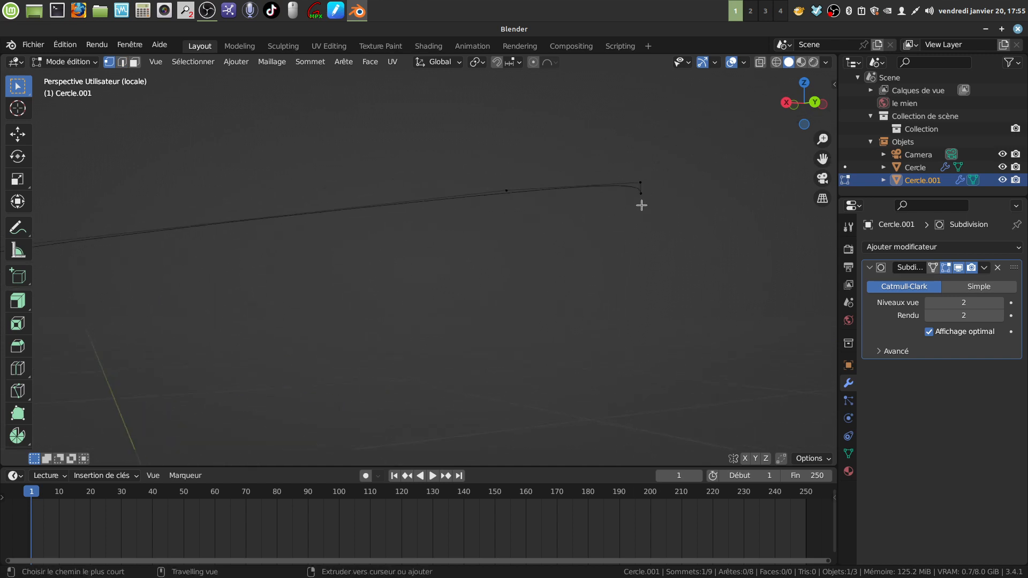
{"action": "left_click", "coordinate": [639, 196], "text": "ctrl"}
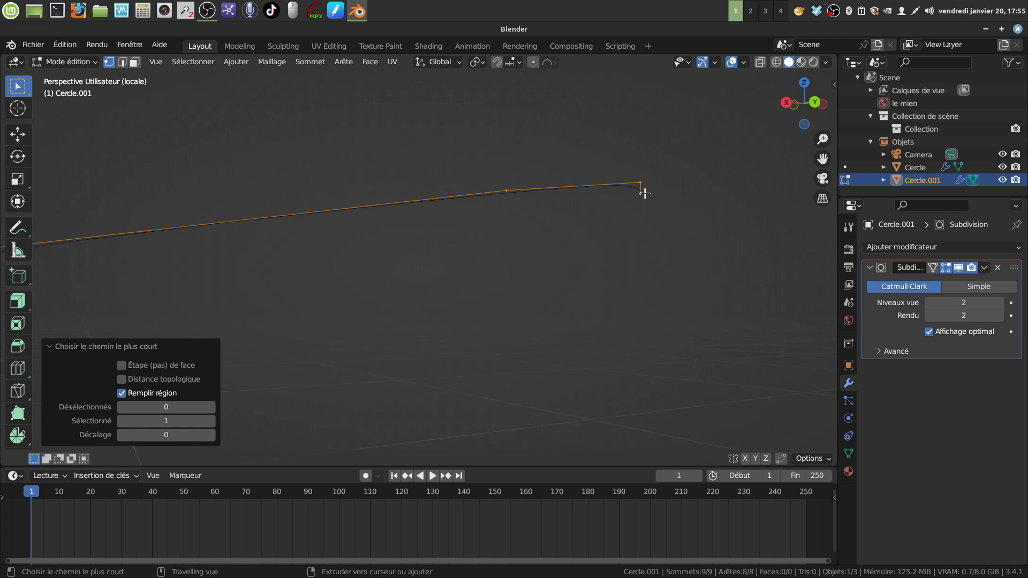
{"action": "left_click", "coordinate": [640, 184], "text": "ctrl"}
{"action": "left_click", "coordinate": [641, 198], "text": "ctrl+shift"}
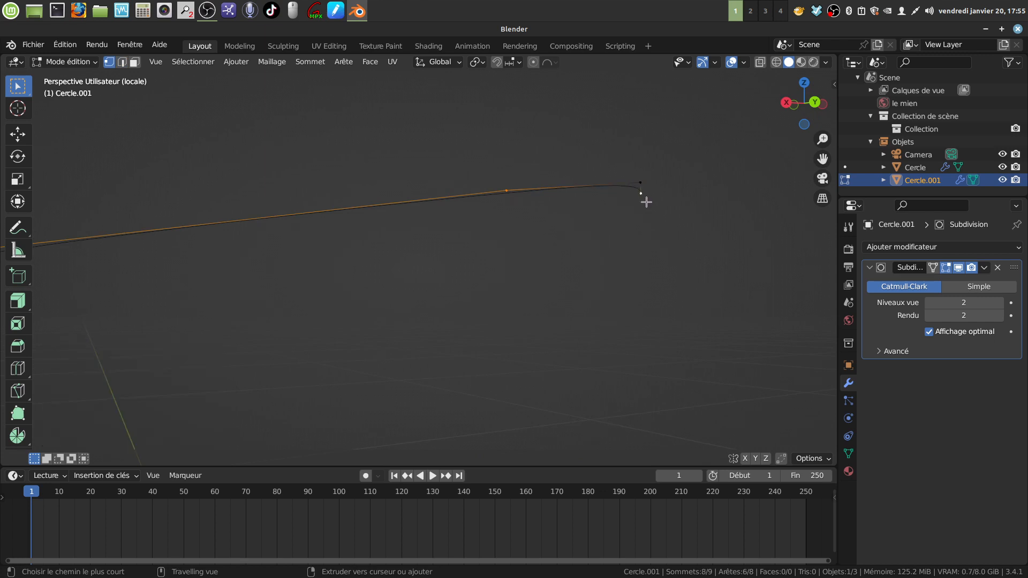
Invert the vertex selection on the rib curve
{"action": "scroll", "coordinate": [636, 230], "scroll_direction": "down", "scroll_amount": 4}
{"action": "mouse_move", "coordinate": [464, 307]}
{"action": "middle_mouse_down", "text": "shift"}
{"action": "mouse_move", "coordinate": [594, 248]}
{"action": "mouse_move", "coordinate": [753, 217]}
{"action": "middle_mouse_up", "text": "shift"}
{"action": "middle_click_drag", "start_coordinate": [659, 238], "coordinate": [802, 195], "text": "shift"}
{"action": "mouse_move", "coordinate": [578, 272]}
{"action": "middle_mouse_down", "text": "shift"}
{"action": "mouse_move", "coordinate": [596, 248]}
{"action": "mouse_move", "coordinate": [670, 222]}
{"action": "mouse_move", "coordinate": [603, 268]}
{"action": "mouse_move", "coordinate": [563, 280]}
{"action": "mouse_move", "coordinate": [576, 275]}
{"action": "middle_mouse_up", "text": "shift"}
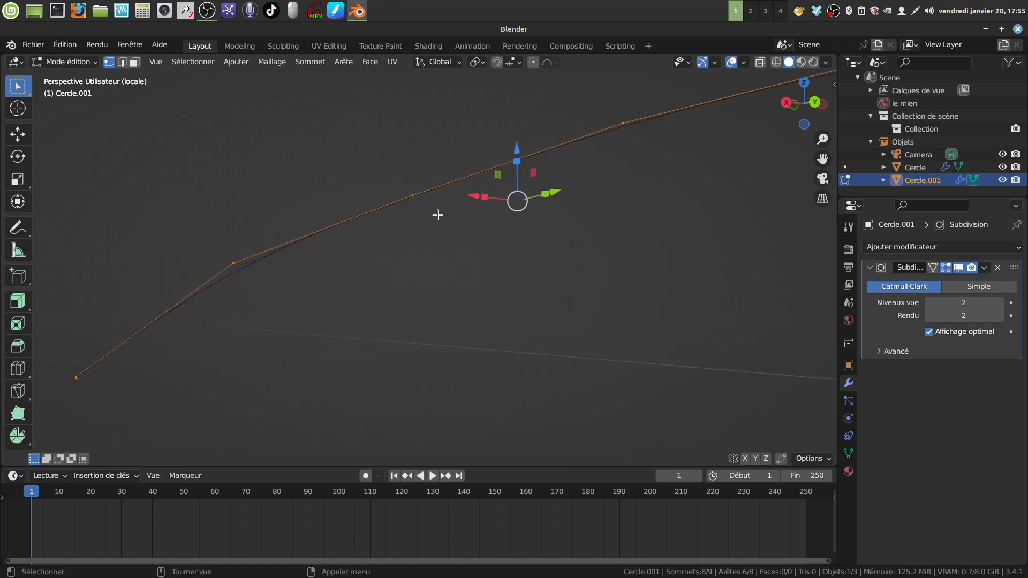
{"action": "left_click", "coordinate": [191, 61]}
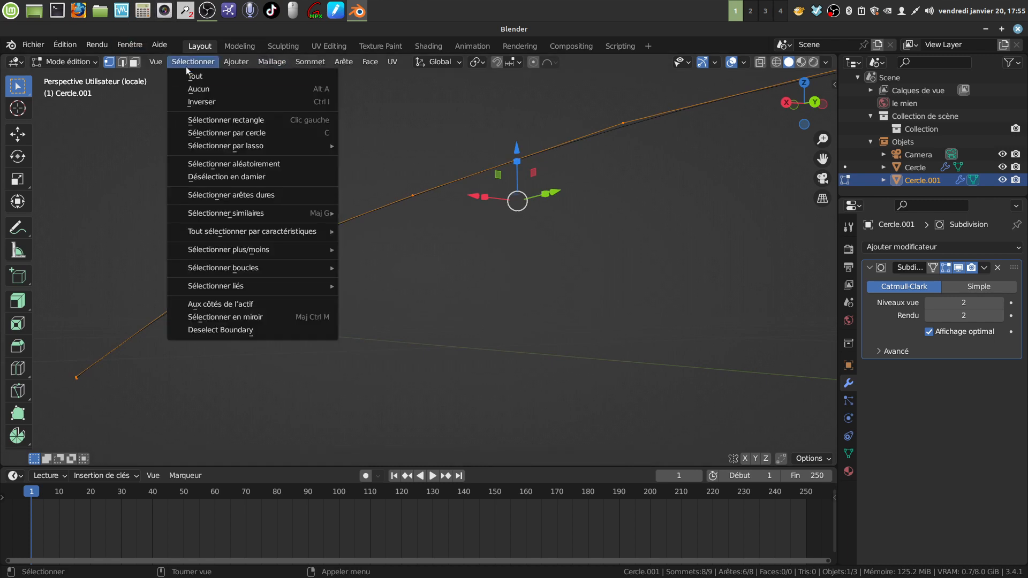
{"action": "left_click", "coordinate": [202, 101]}
{"action": "scroll", "coordinate": [438, 266], "scroll_direction": "down", "scroll_amount": 2}
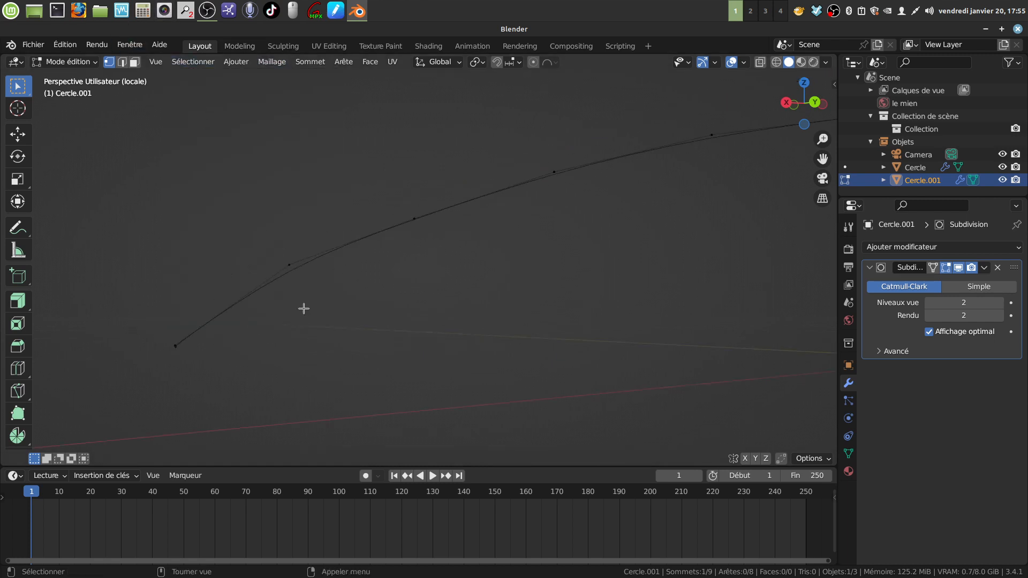
{"action": "middle_click_drag", "start_coordinate": [312, 303], "coordinate": [347, 306]}
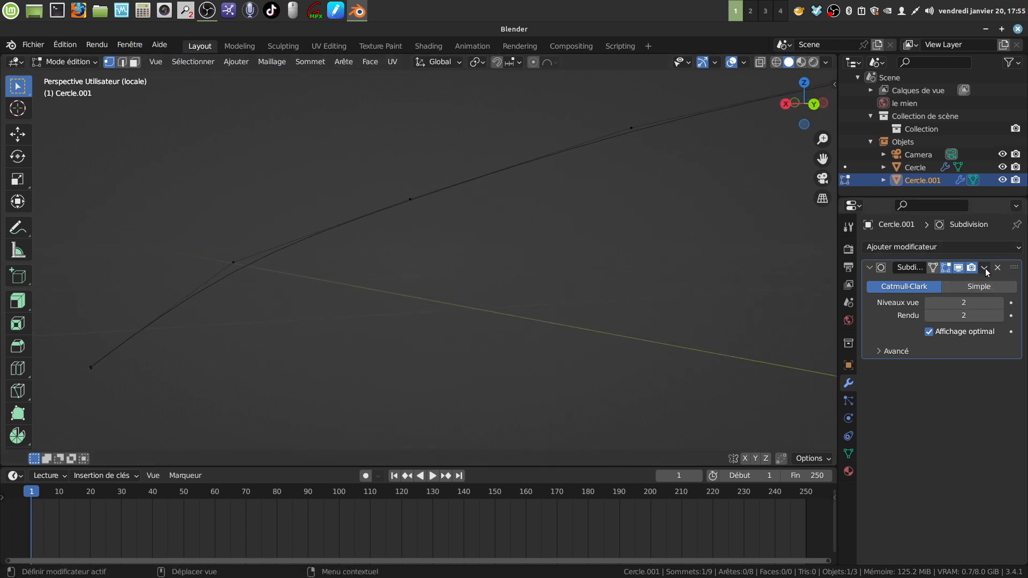
Turn off the Subdivision modifier's viewport display and delete the end vertex at the rib curve's outer rim end
{"action": "left_click", "coordinate": [959, 268]}
{"action": "mouse_move", "coordinate": [358, 304]}
{"action": "middle_mouse_down"}
{"action": "mouse_move", "coordinate": [509, 257]}
{"action": "mouse_move", "coordinate": [357, 304]}
{"action": "middle_mouse_up"}
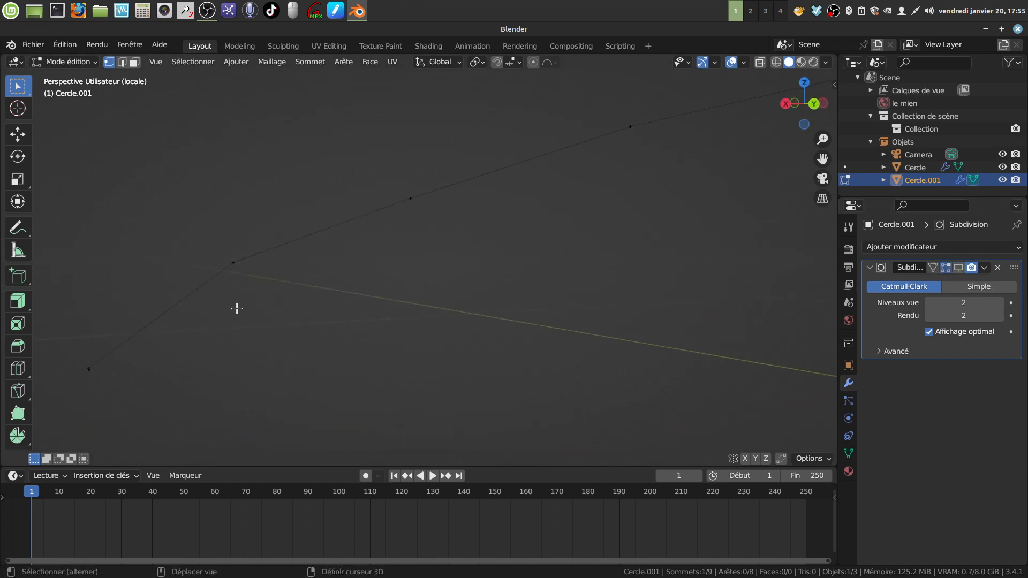
{"action": "middle_click_drag", "start_coordinate": [236, 307], "coordinate": [479, 223]}
{"action": "middle_click_drag", "start_coordinate": [392, 310], "coordinate": [295, 319]}
{"action": "left_click", "coordinate": [184, 305]}
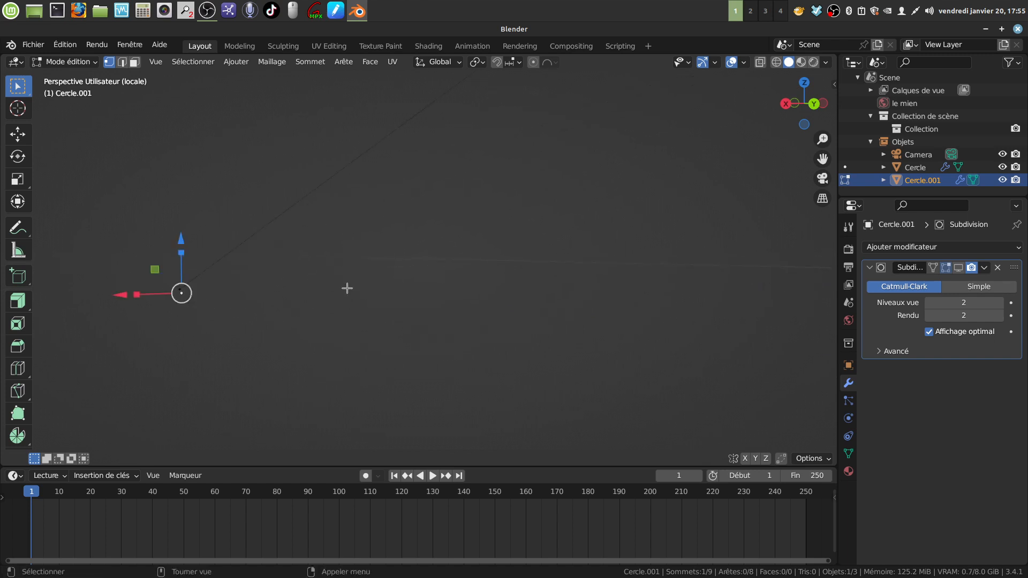
{"action": "key", "text": "x"}
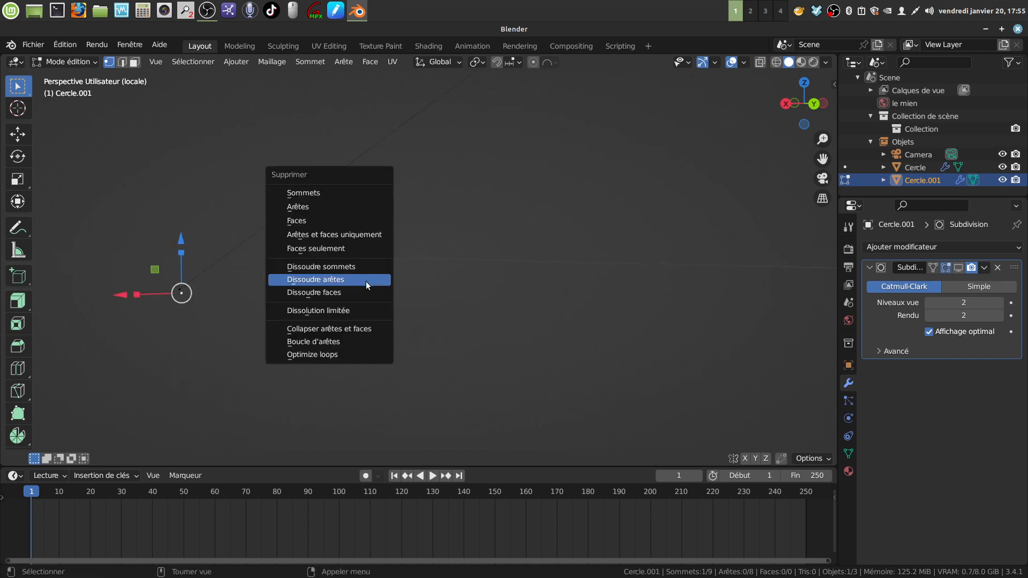
{"action": "left_click", "coordinate": [338, 193]}
Delete the end vertex at the rib curve's apex end
{"action": "middle_click_drag", "start_coordinate": [583, 230], "coordinate": [279, 191]}
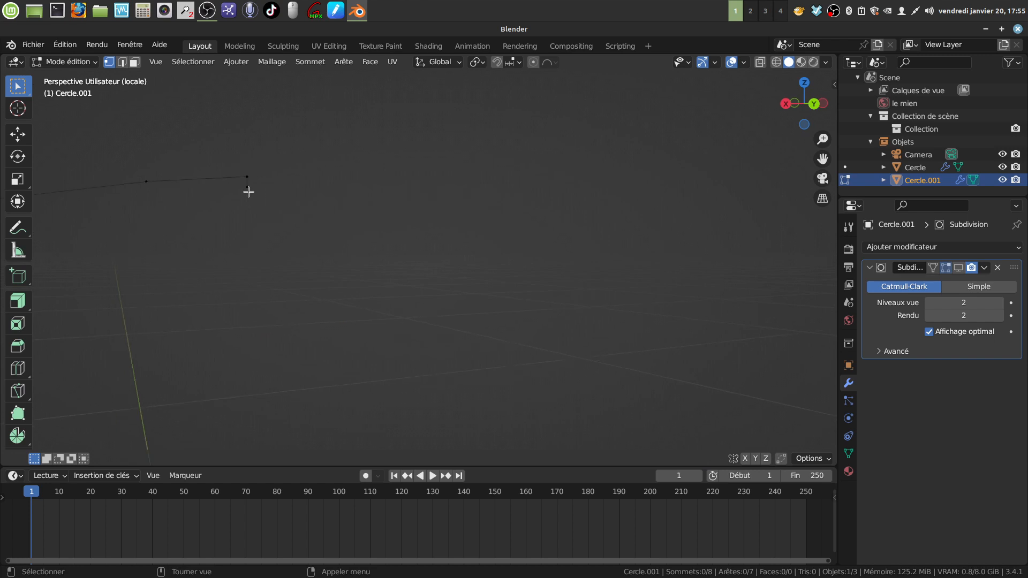
{"action": "left_click", "coordinate": [248, 189]}
{"action": "key", "text": "x"}
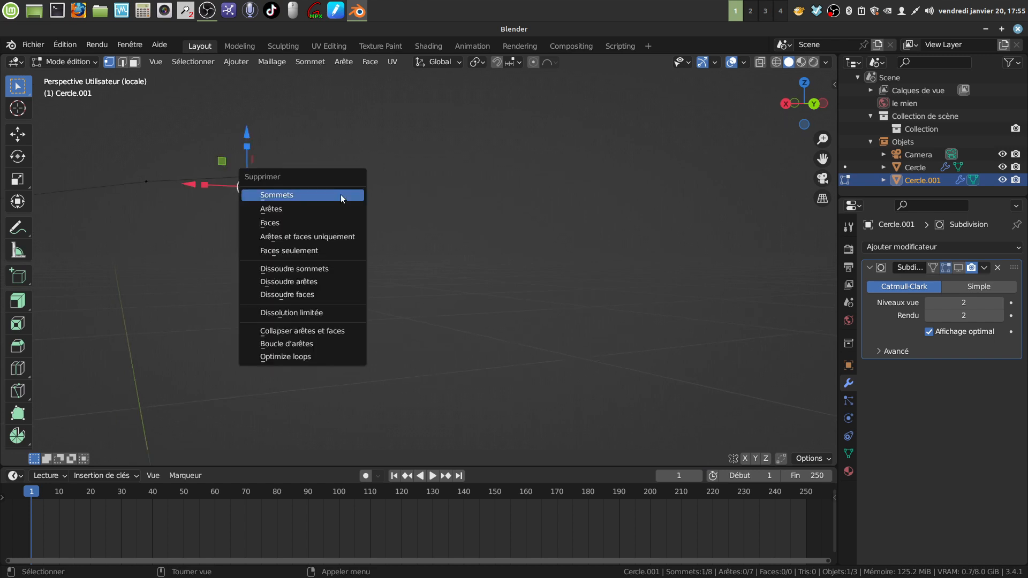
{"action": "left_click", "coordinate": [340, 194]}
Circle-select the remaining vertices along the rib curve
{"action": "middle_click_drag", "start_coordinate": [335, 202], "coordinate": [381, 266], "text": "shift"}
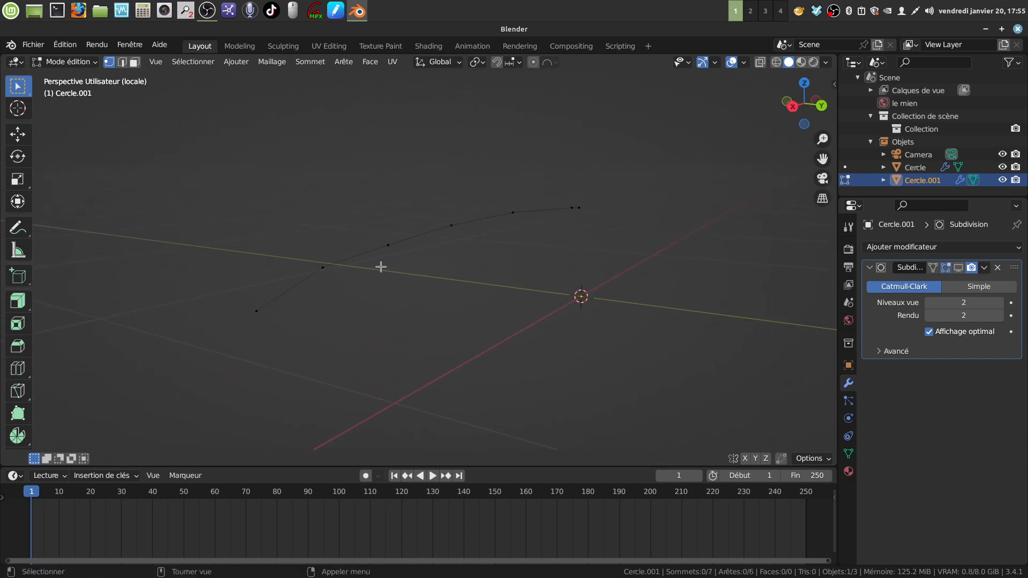
{"action": "key", "text": "c"}
{"action": "left_click_drag", "start_coordinate": [262, 319], "coordinate": [574, 206]}
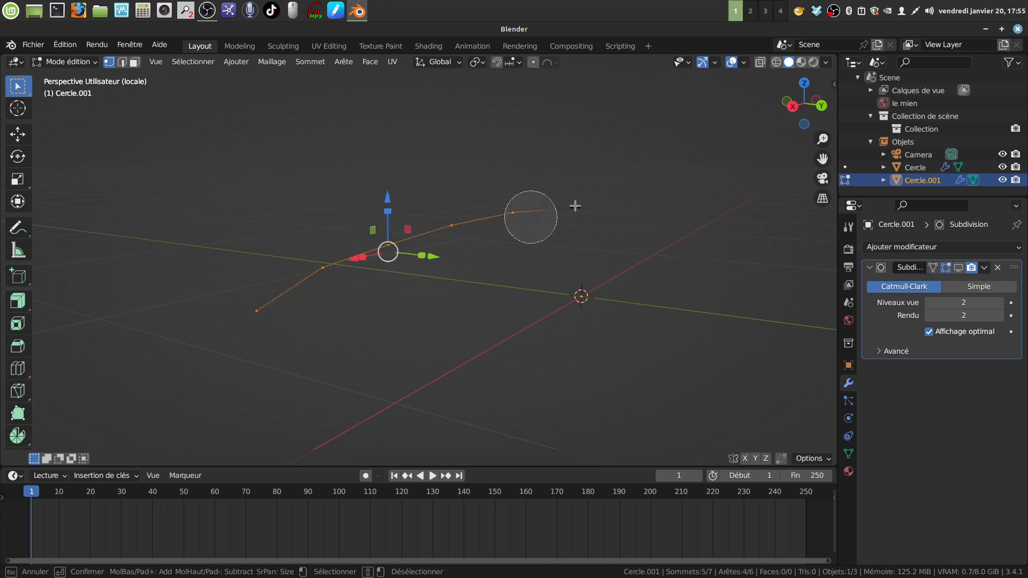
{"action": "key", "text": "Escape"}
{"action": "scroll", "coordinate": [539, 263], "scroll_direction": "up", "scroll_amount": 1}
{"action": "middle_click_drag", "start_coordinate": [574, 209], "coordinate": [517, 207], "text": "shift"}
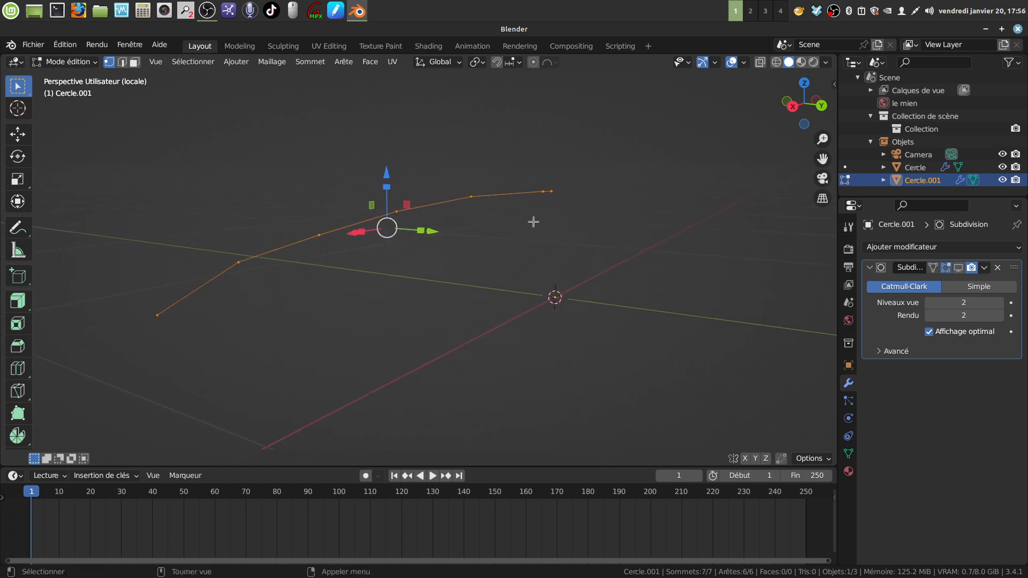
Dissolve the extra vertex just before the rib curve's apex end with Dissolve Vertices
{"action": "left_click", "coordinate": [538, 193]}
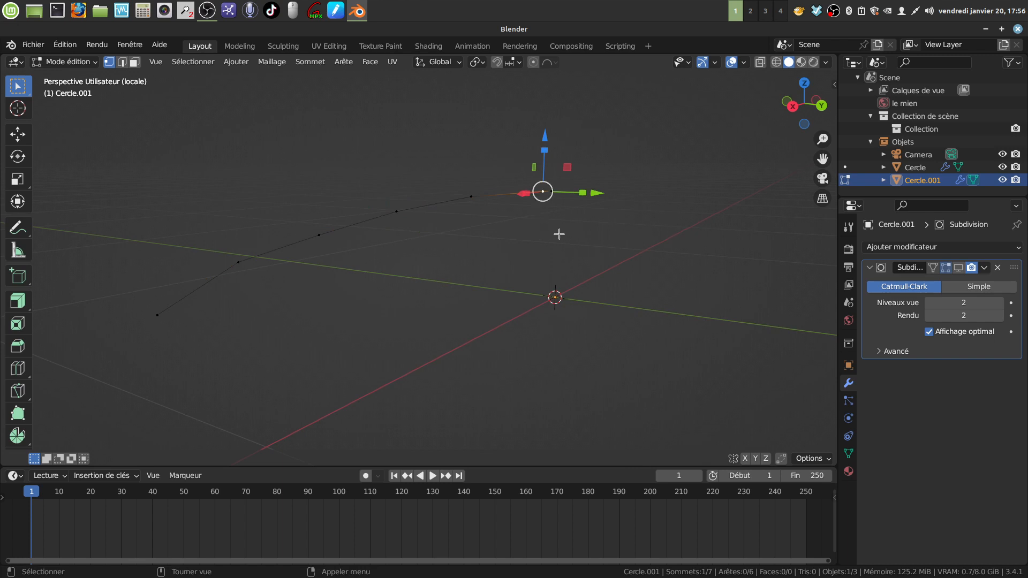
{"action": "key", "text": "x"}
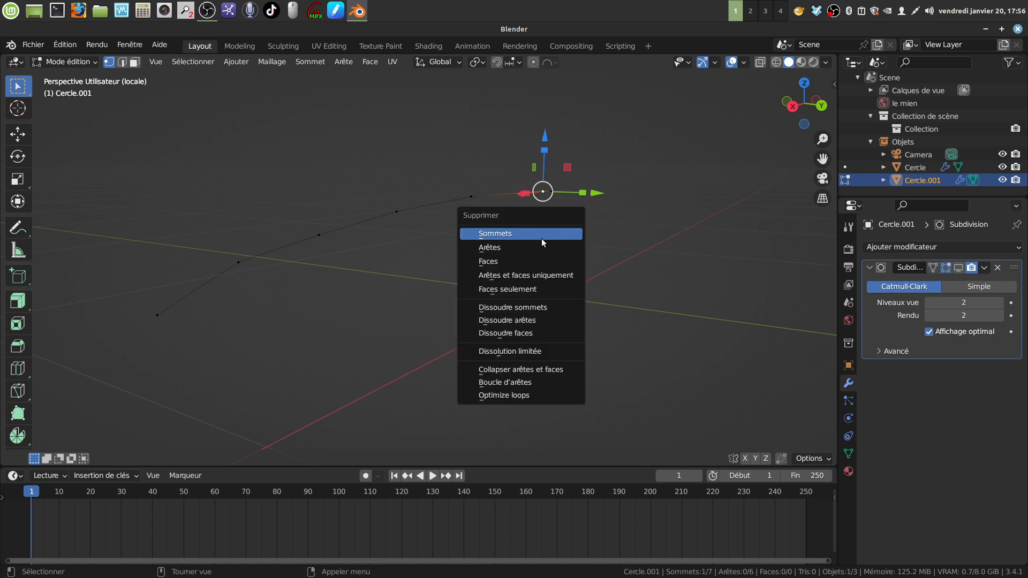
{"action": "left_click", "coordinate": [549, 308]}
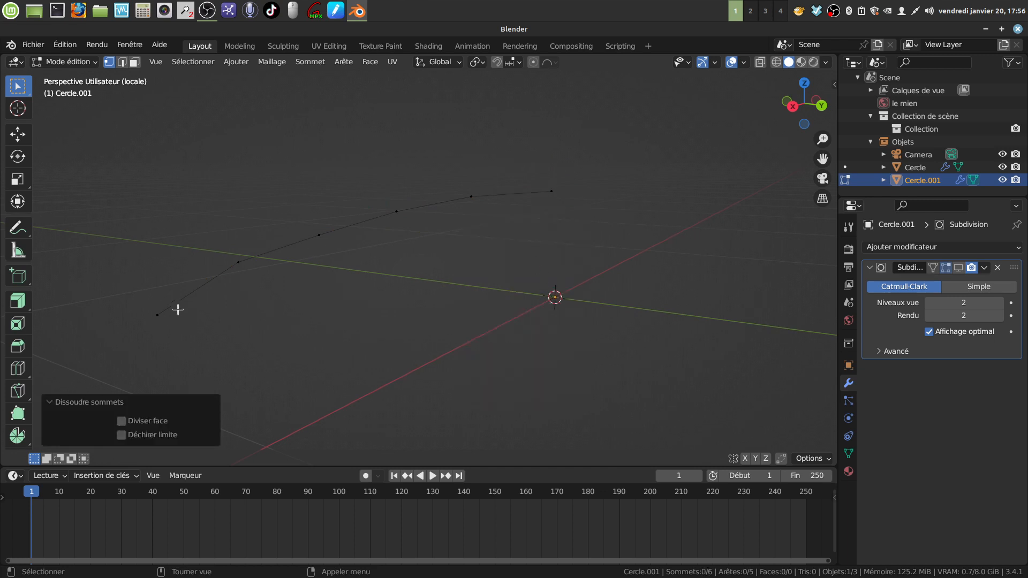
{"action": "key", "text": "x"}
Select all vertices of the rib curve and smooth them with LoopTools Relax, using cubic interpolation and 5 iterations
{"action": "key", "text": "c"}
{"action": "mouse_move", "coordinate": [207, 283]}
{"action": "left_mouse_down"}
{"action": "mouse_move", "coordinate": [161, 308]}
{"action": "mouse_move", "coordinate": [547, 196]}
{"action": "left_mouse_up"}
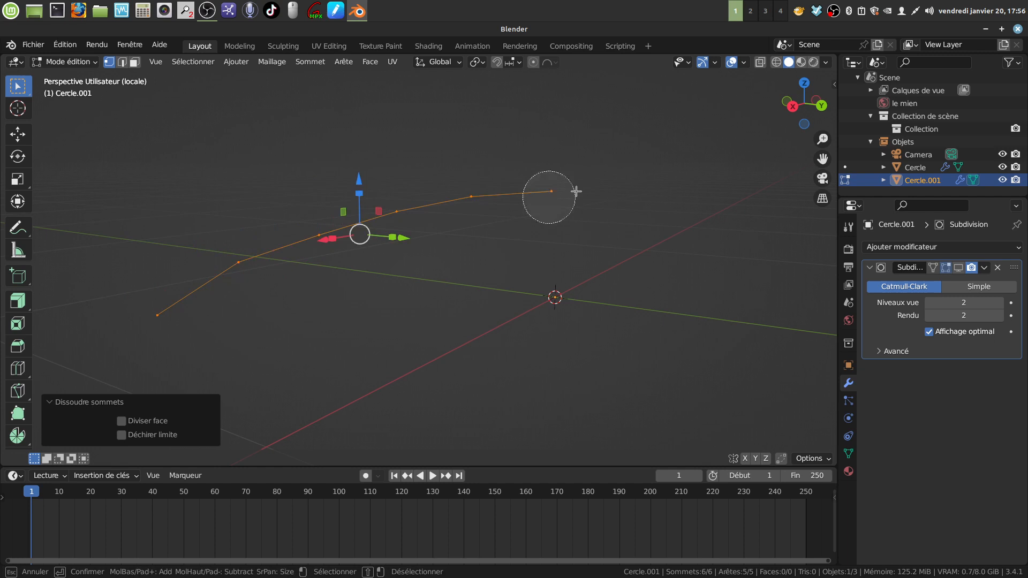
{"action": "right_click", "coordinate": [526, 245]}
{"action": "mouse_move", "coordinate": [509, 244]}
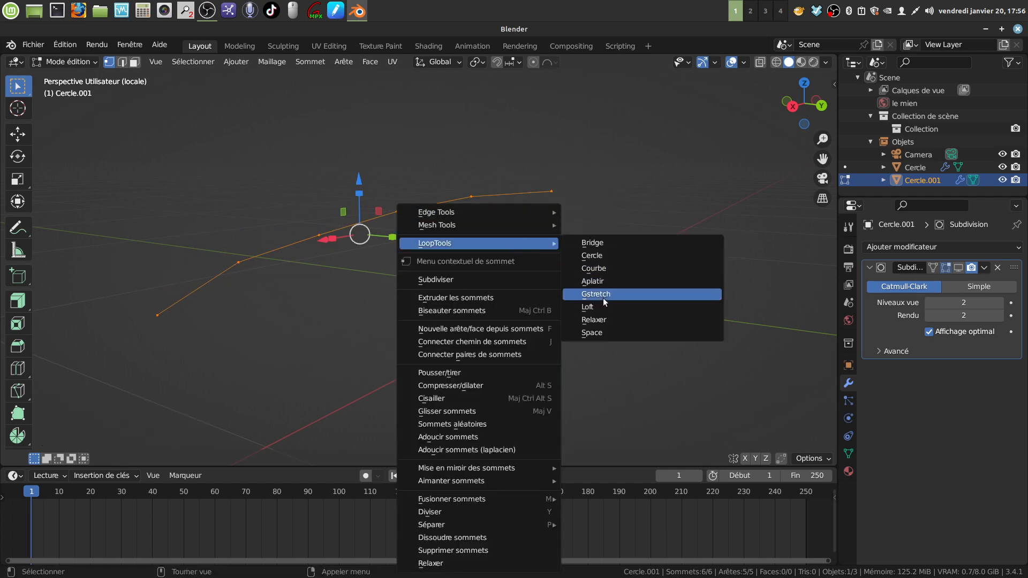
{"action": "left_click", "coordinate": [615, 320]}
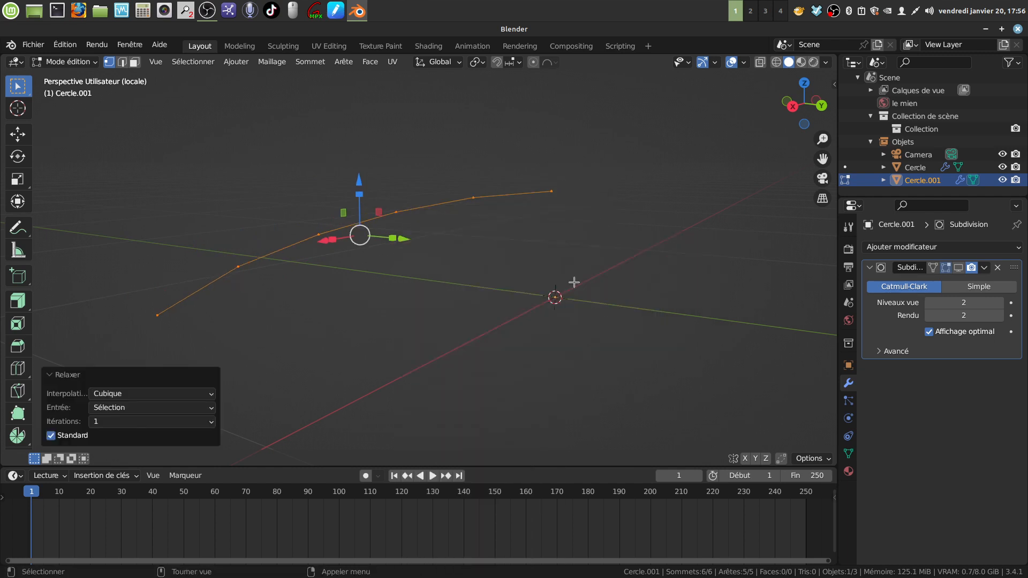
{"action": "middle_click_drag", "start_coordinate": [489, 228], "coordinate": [509, 225]}
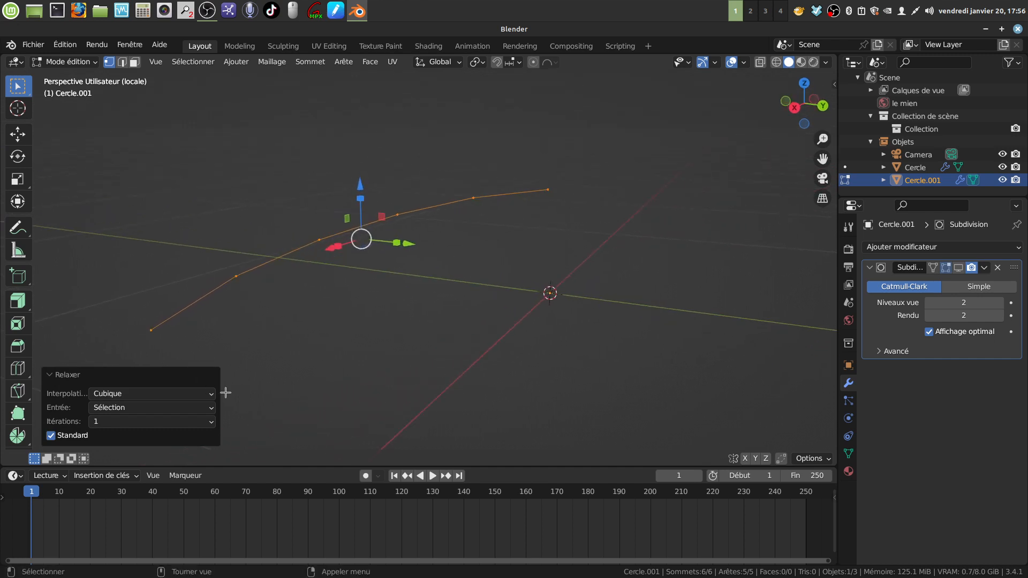
{"action": "left_click", "coordinate": [212, 423]}
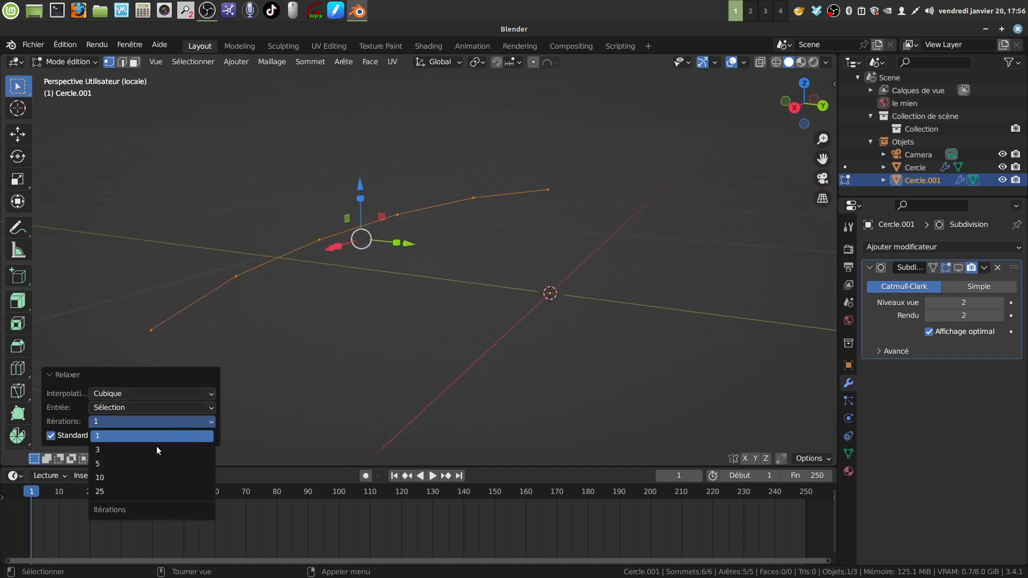
{"action": "left_click", "coordinate": [153, 466]}
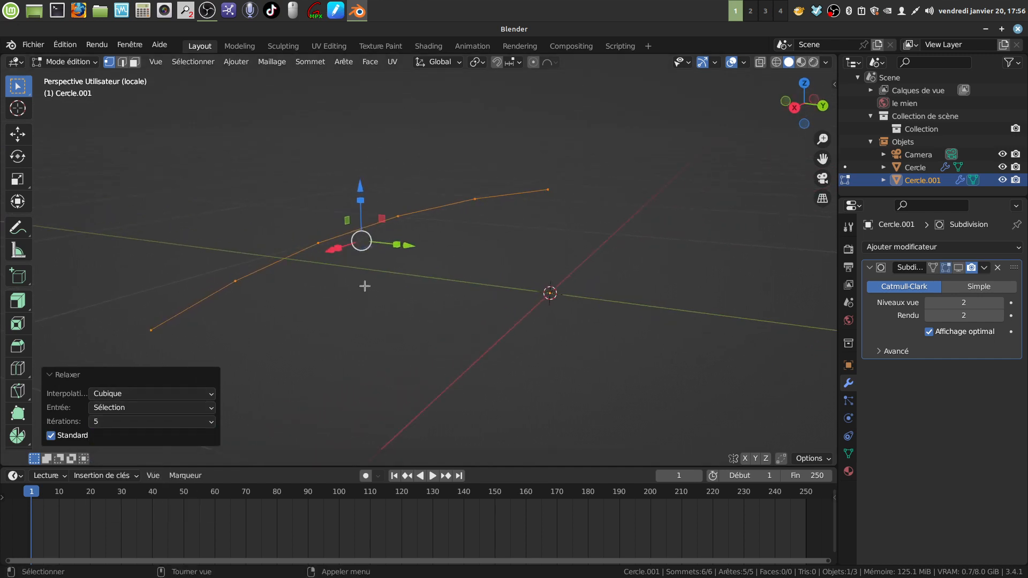
{"action": "middle_click_drag", "start_coordinate": [364, 285], "coordinate": [261, 250]}
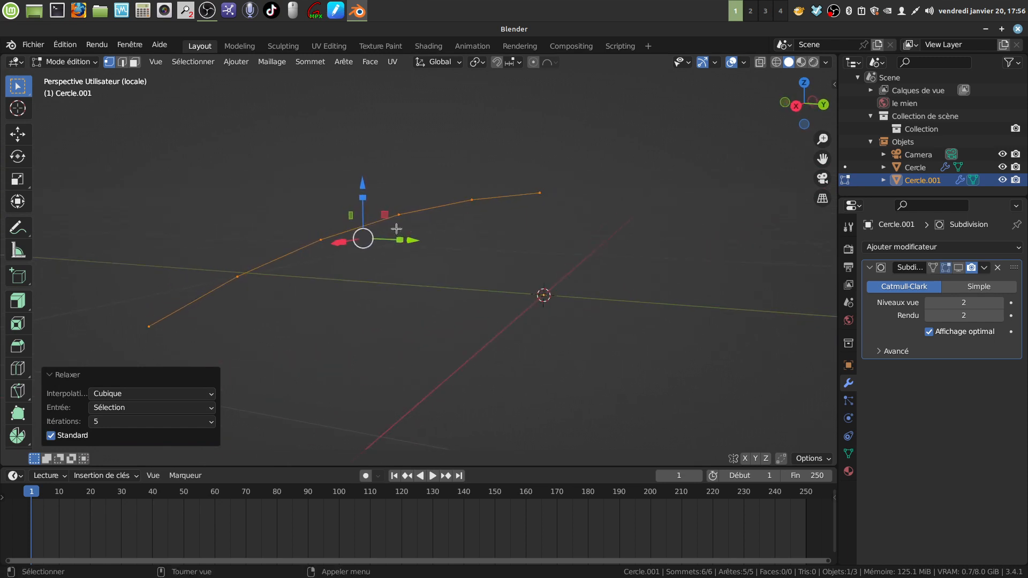
{"action": "middle_click_drag", "start_coordinate": [291, 298], "coordinate": [395, 274]}
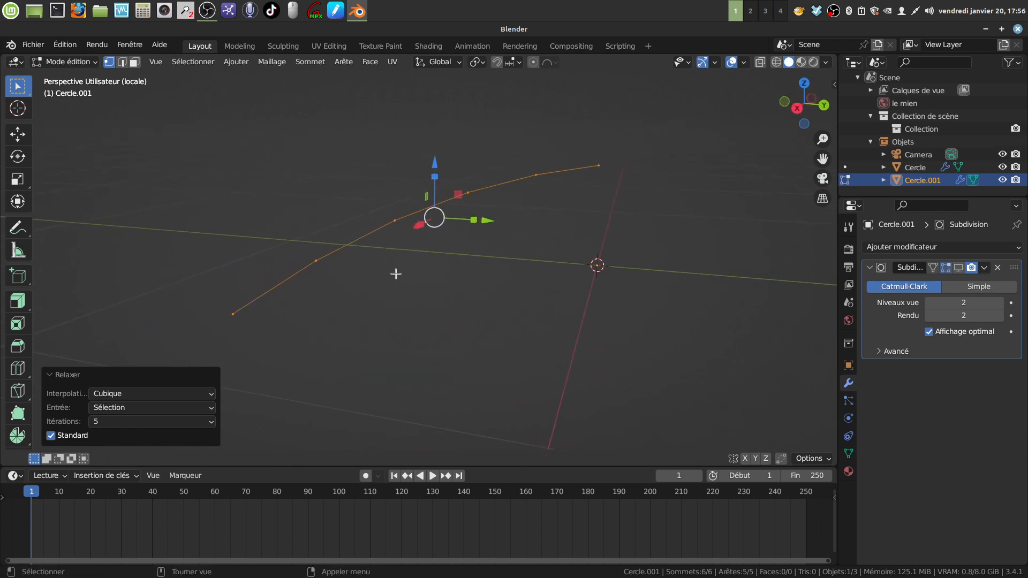
Return to Object Mode and convert the rib's edge mesh into a curve object
{"action": "left_click", "coordinate": [283, 63]}
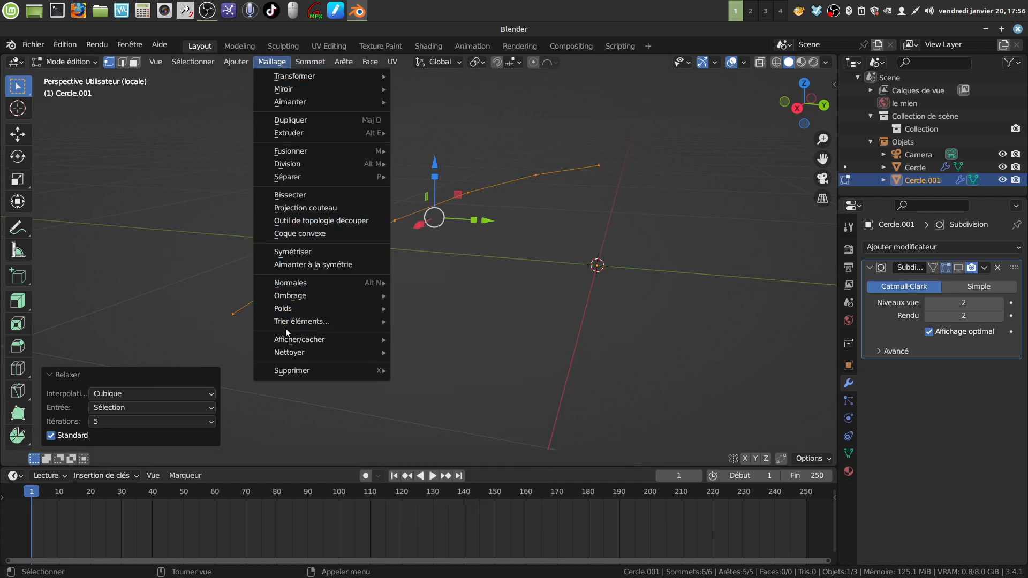
{"action": "key", "text": "Tab"}
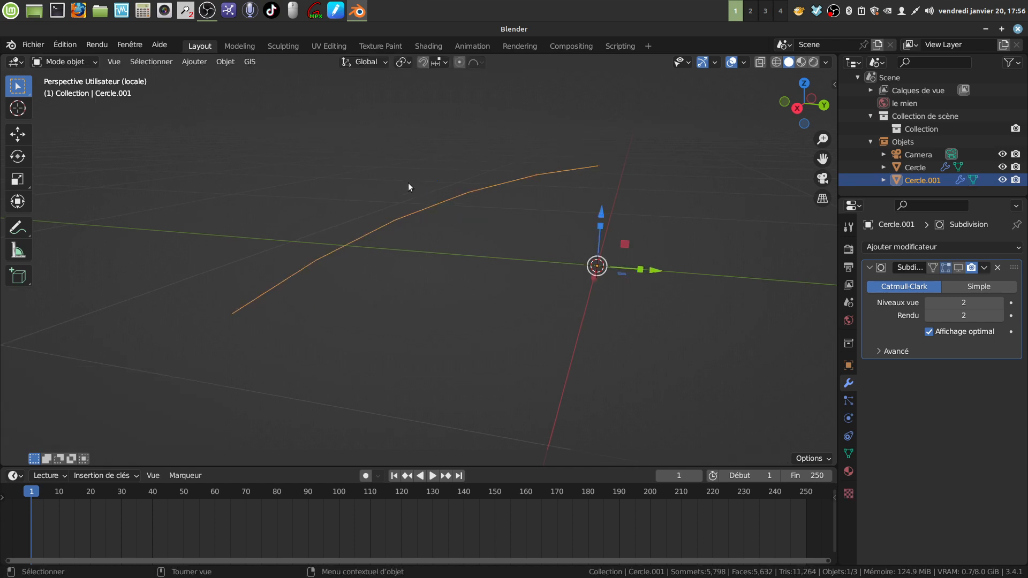
{"action": "left_click", "coordinate": [227, 62]}
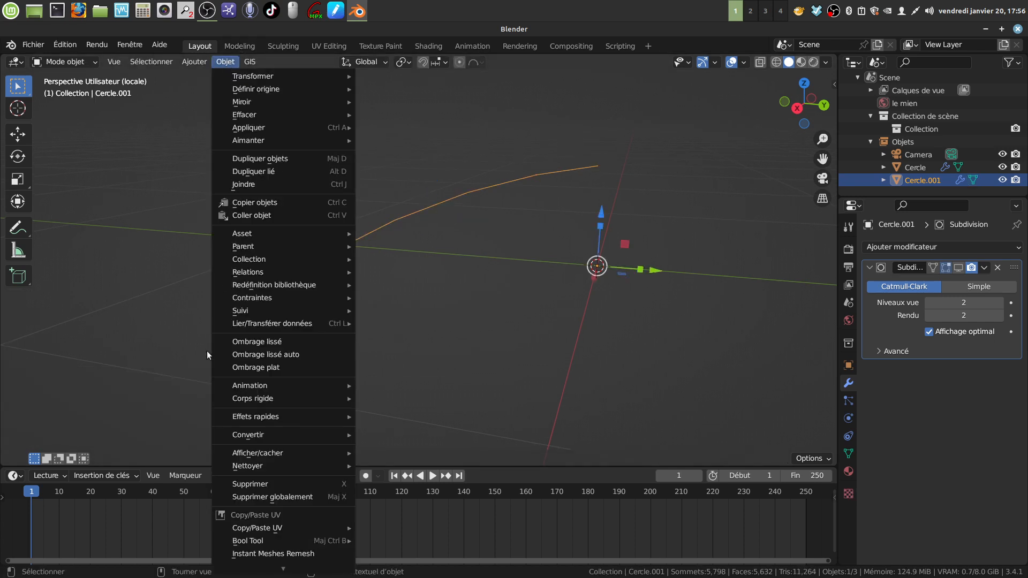
{"action": "mouse_move", "coordinate": [251, 435]}
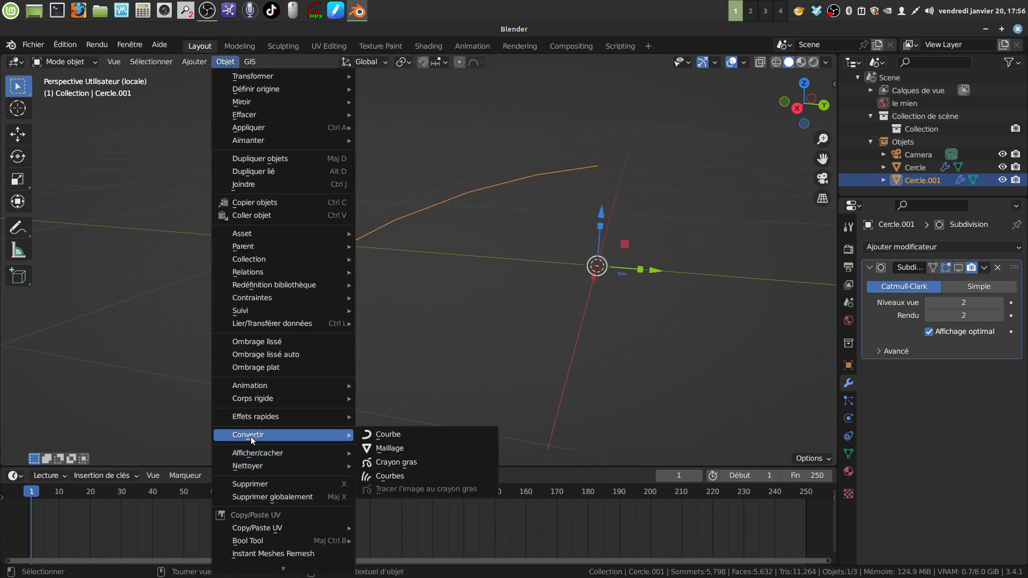
{"action": "left_click", "coordinate": [396, 436]}
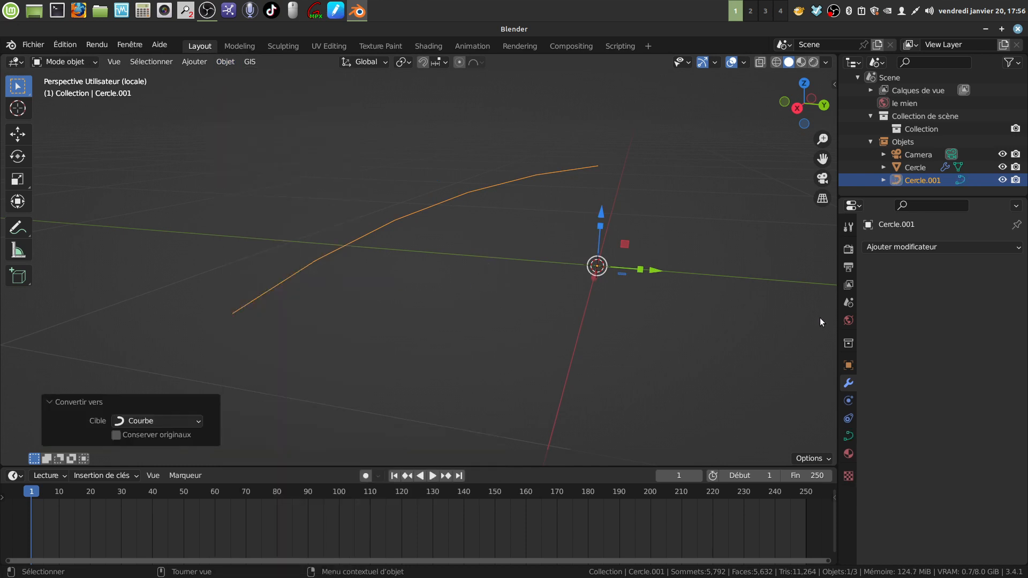
Expand the rib curve's geometry settings and give it a round bevel with a depth of 0.01 m
{"action": "left_click", "coordinate": [848, 435]}
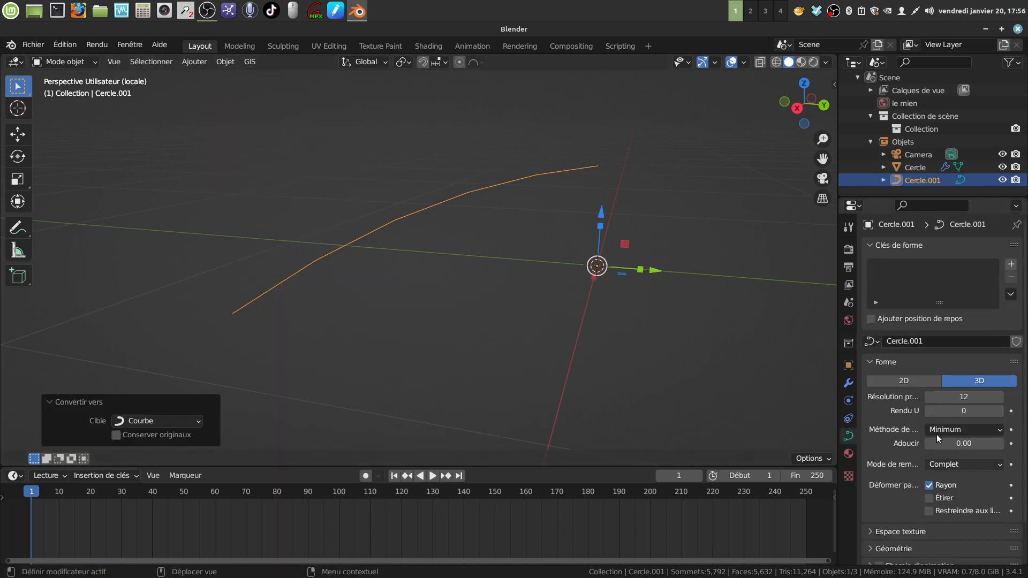
{"action": "scroll", "coordinate": [938, 439], "scroll_direction": "down", "scroll_amount": 2}
{"action": "left_click", "coordinate": [868, 506]}
{"action": "scroll", "coordinate": [887, 493], "scroll_direction": "down", "scroll_amount": 8}
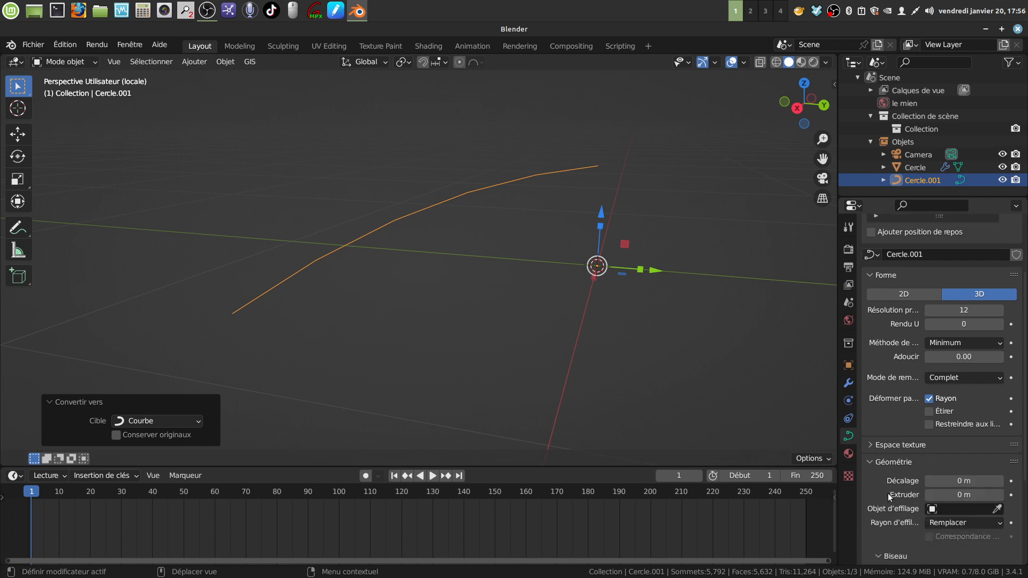
{"action": "left_click", "coordinate": [963, 457]}
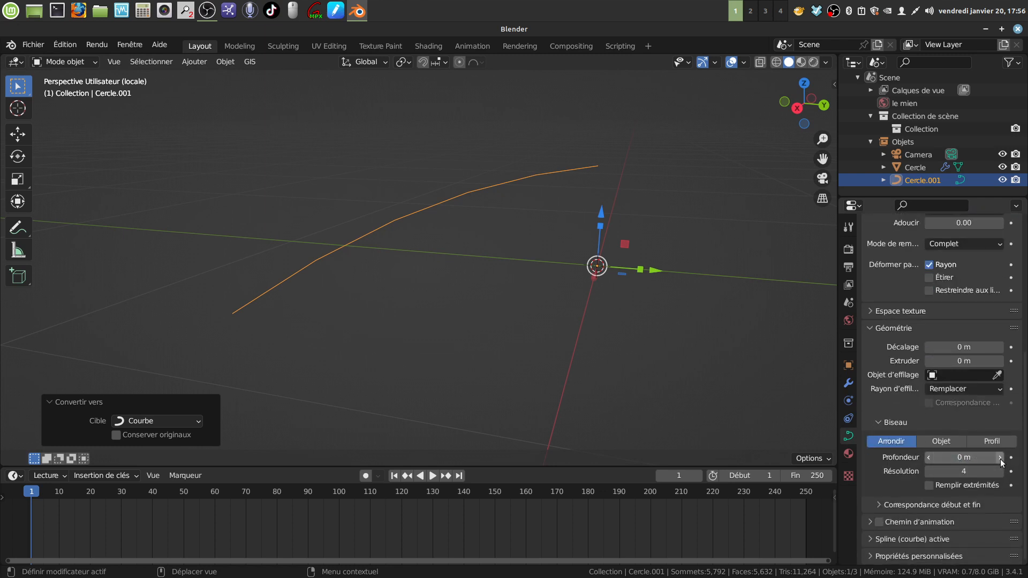
{"action": "type", "text": "0.01"}
{"action": "key", "text": "Return"}
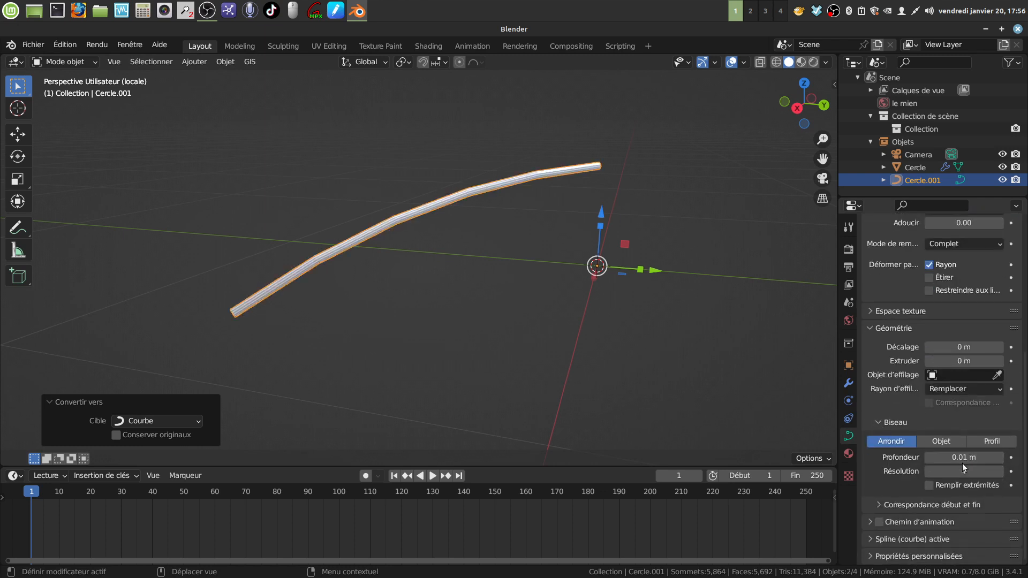
Reduce the rib curve's bevel depth to 0.001 m
{"action": "left_click", "coordinate": [949, 457]}
{"action": "left_click", "coordinate": [941, 456]}
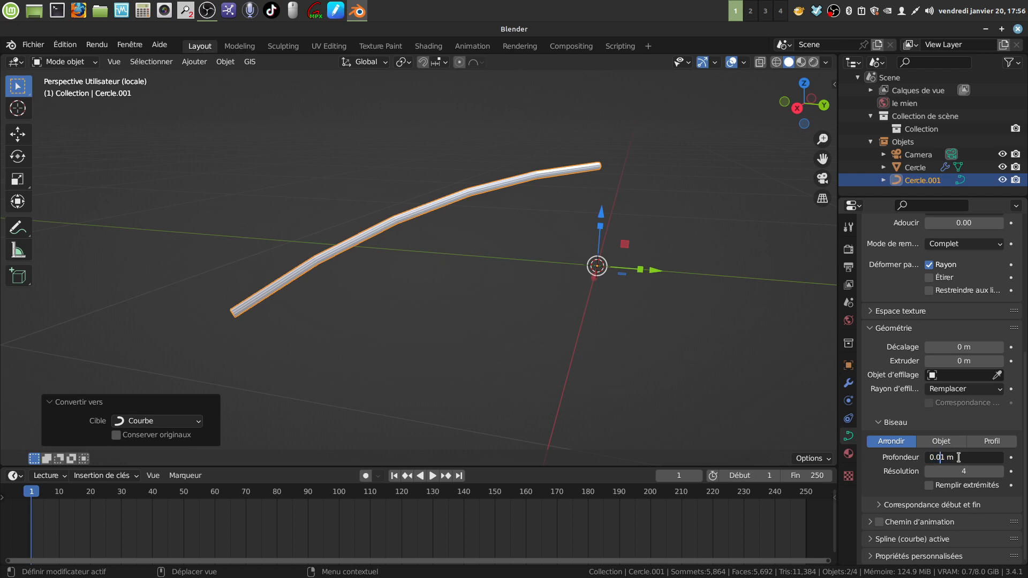
{"action": "type", "text": "0"}
{"action": "key", "text": "Return"}
{"action": "scroll", "coordinate": [412, 266], "scroll_direction": "up", "scroll_amount": 4}
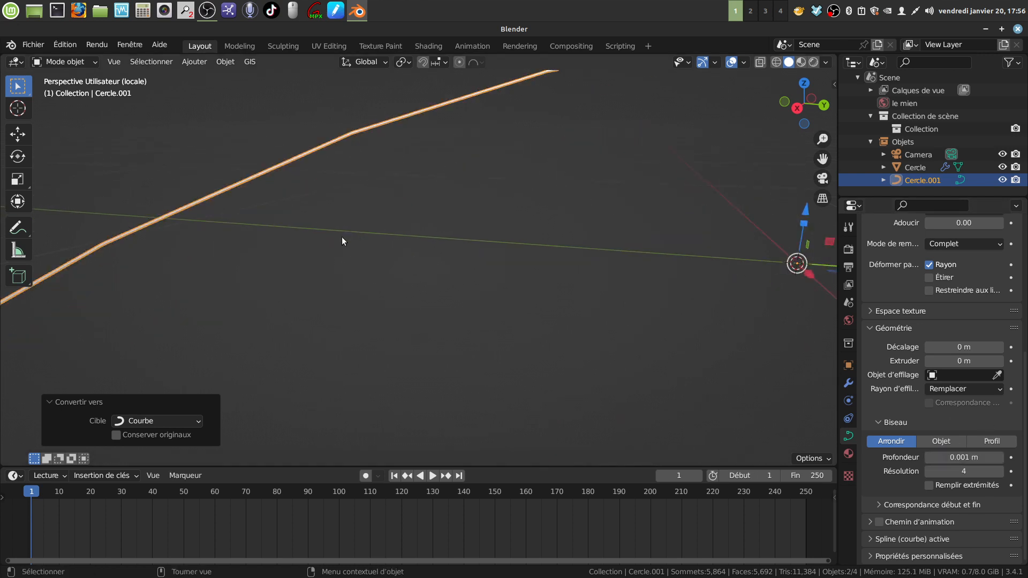
Set the rib curve's bevel depth to 0.003 m
{"action": "left_click", "coordinate": [948, 457]}
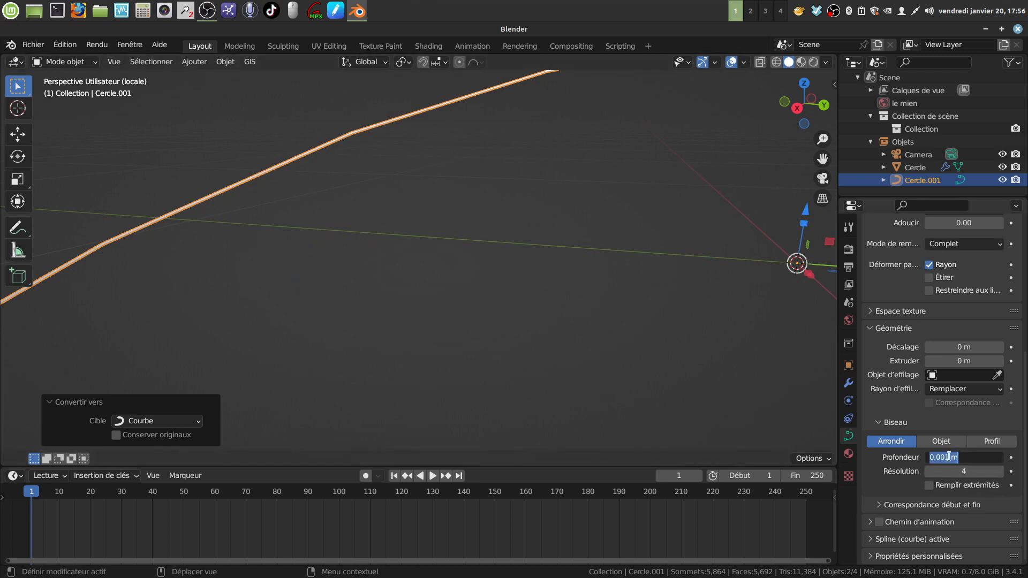
{"action": "left_click", "coordinate": [948, 457]}
{"action": "key", "text": "Return"}
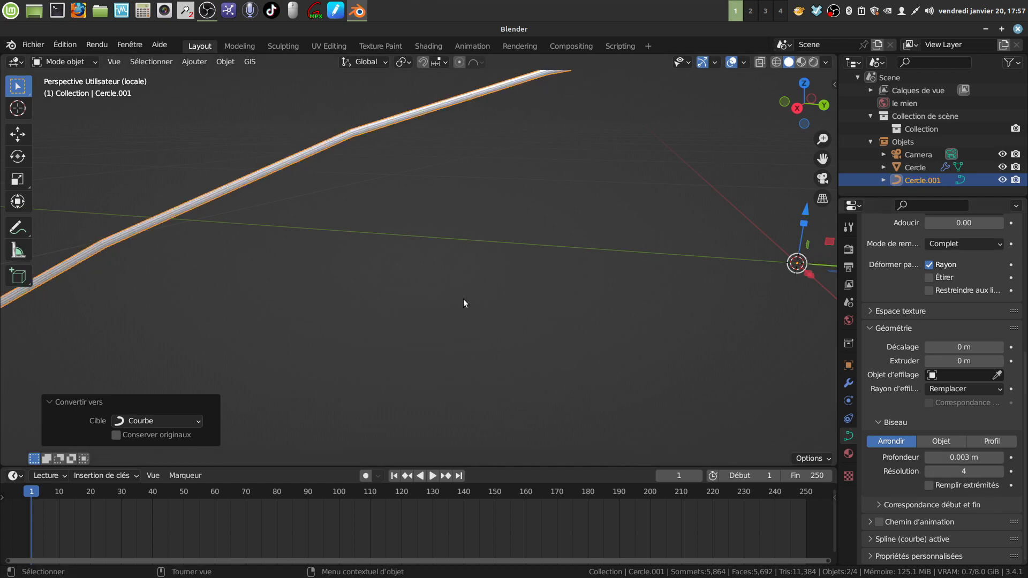
{"action": "middle_click_drag", "start_coordinate": [464, 299], "coordinate": [425, 279]}
{"action": "middle_click_drag", "start_coordinate": [419, 275], "coordinate": [399, 226]}
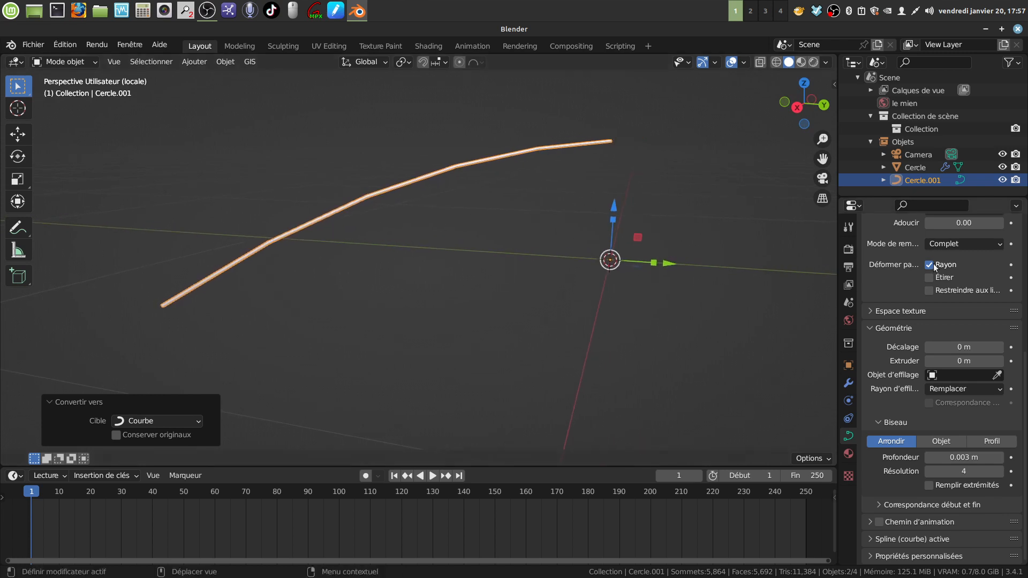
Add a Subdivision modifier to the rib curve and set its viewport level to 2
{"action": "scroll", "coordinate": [958, 243], "scroll_direction": "up", "scroll_amount": 10}
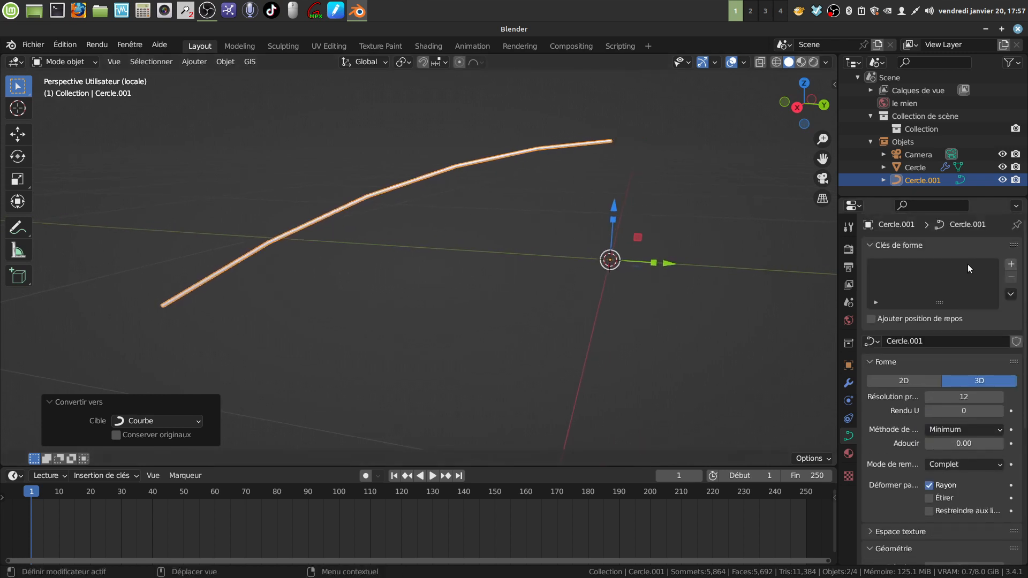
{"action": "left_click", "coordinate": [850, 383]}
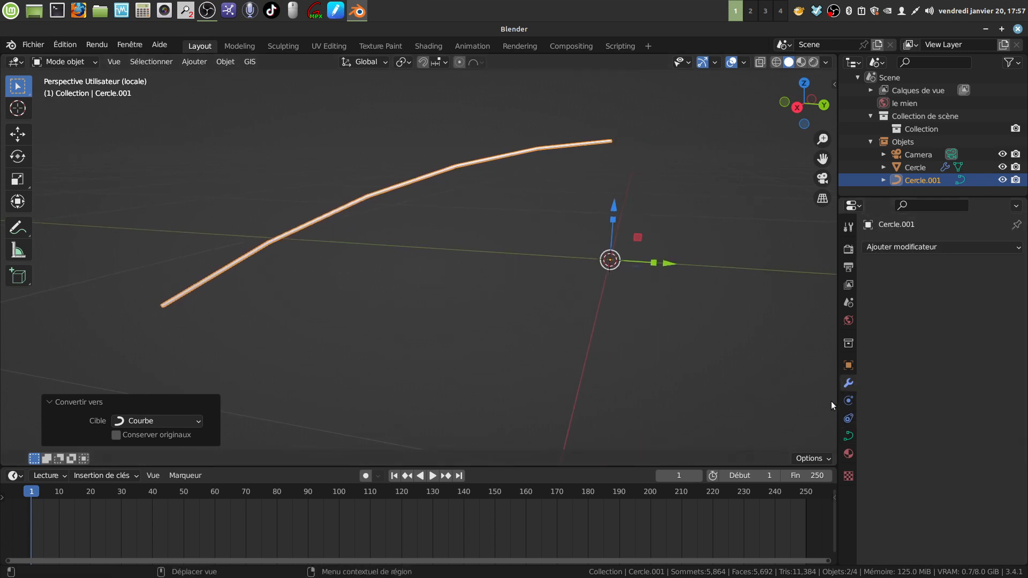
{"action": "middle_click_drag", "start_coordinate": [454, 270], "coordinate": [587, 254]}
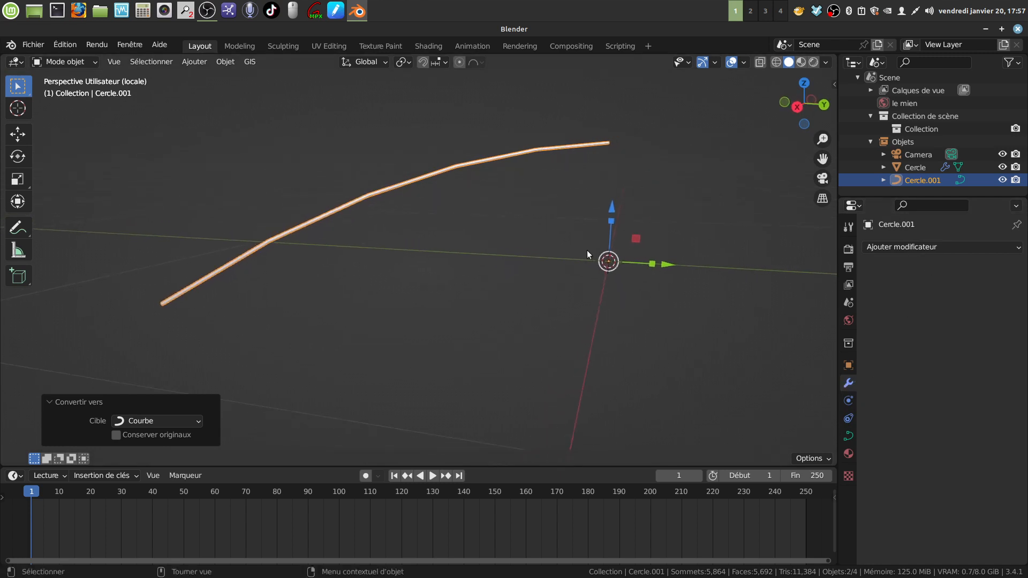
{"action": "left_click", "coordinate": [1011, 250]}
{"action": "left_click", "coordinate": [766, 421]}
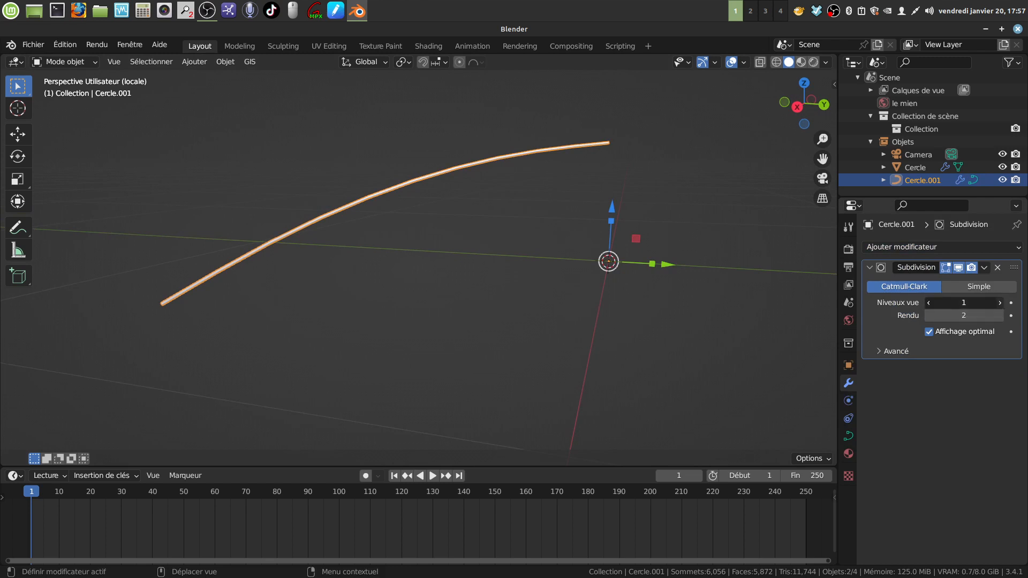
{"action": "left_click", "coordinate": [999, 302]}
{"action": "middle_click_drag", "start_coordinate": [487, 290], "coordinate": [502, 287]}
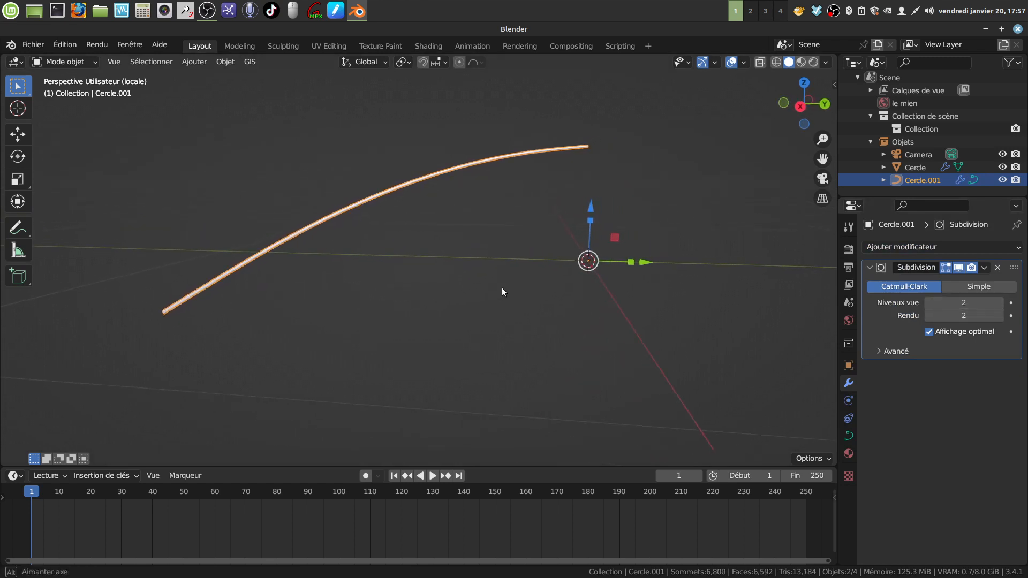
Set the rib curve's origin to its geometry
{"action": "left_click", "coordinate": [229, 62]}
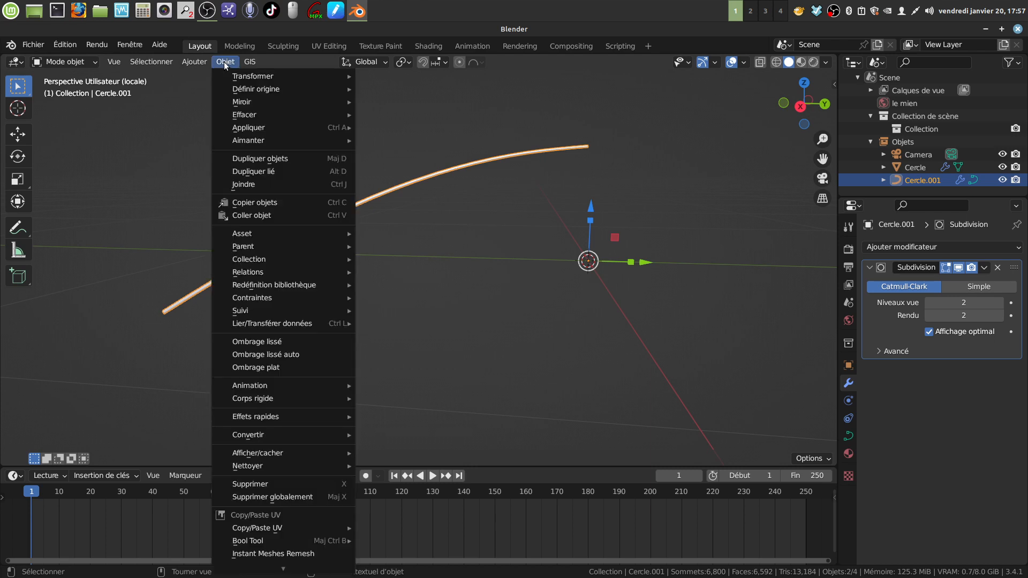
{"action": "mouse_move", "coordinate": [266, 90]}
{"action": "left_click", "coordinate": [388, 102]}
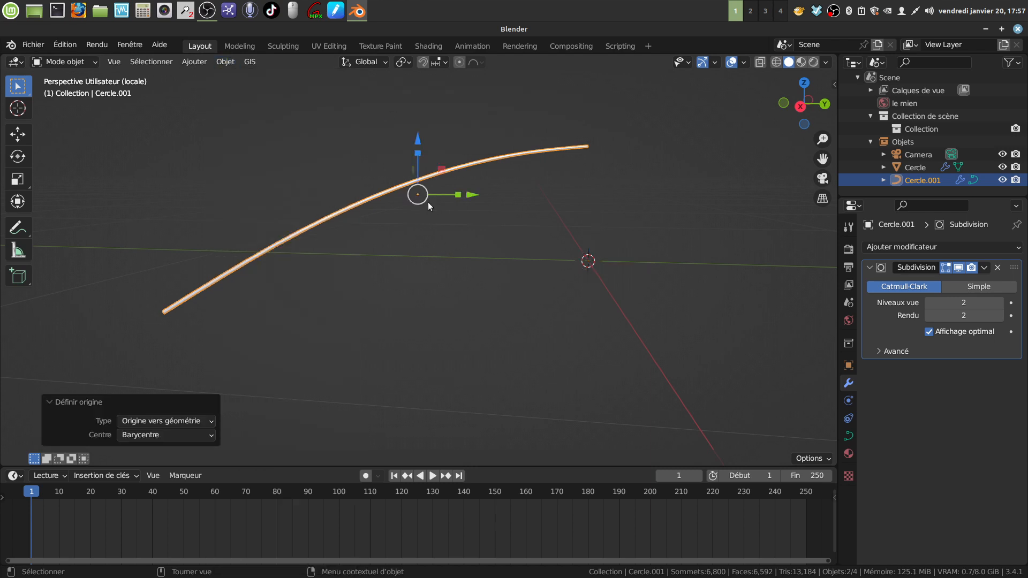
{"action": "middle_click_drag", "start_coordinate": [478, 233], "coordinate": [484, 187]}
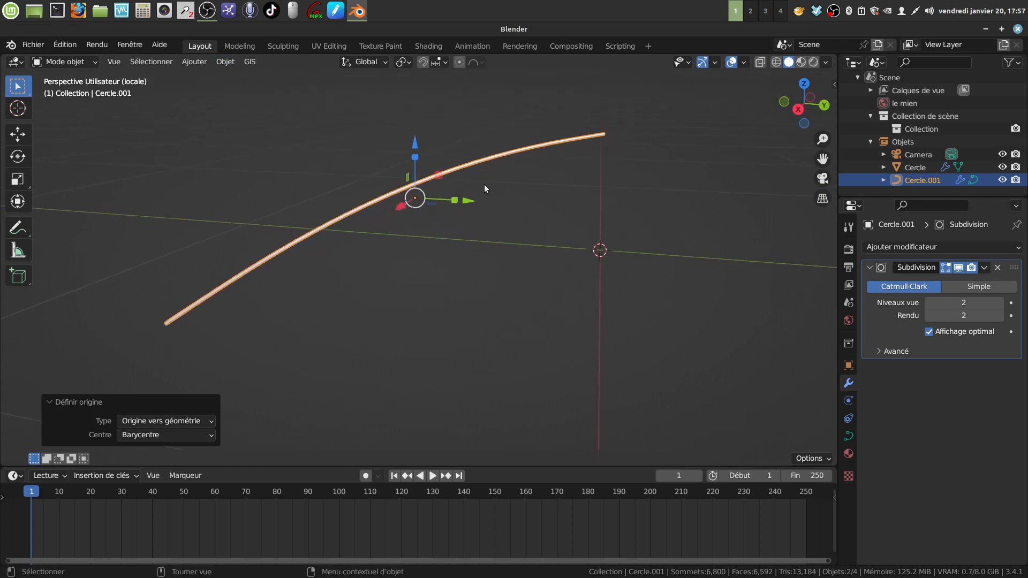
Exit local view and shift the whole rib slightly along Z to fit it against the canopy's underside
{"action": "key", "text": "KP_Divide"}
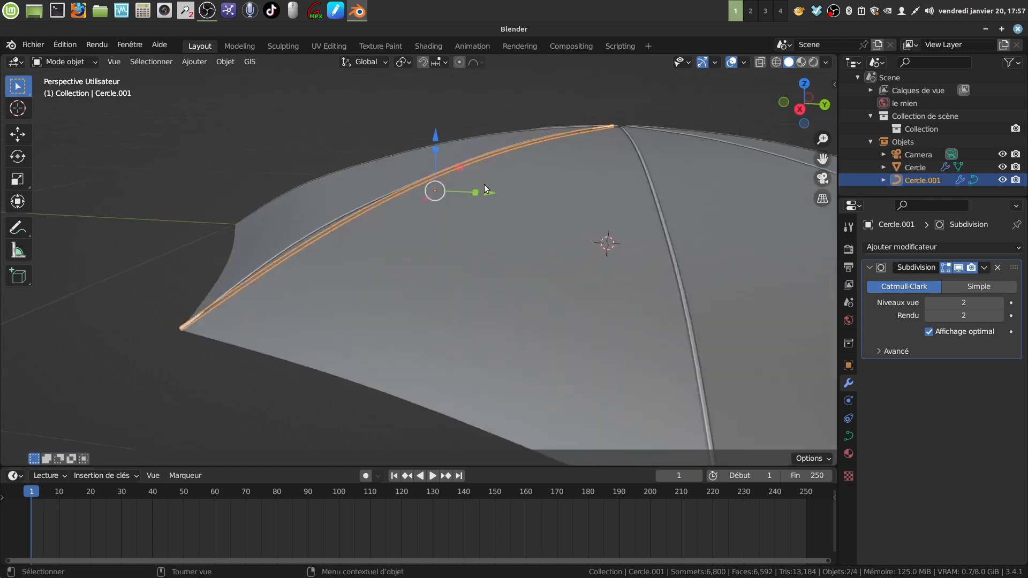
{"action": "middle_click_drag", "start_coordinate": [644, 126], "coordinate": [532, 162]}
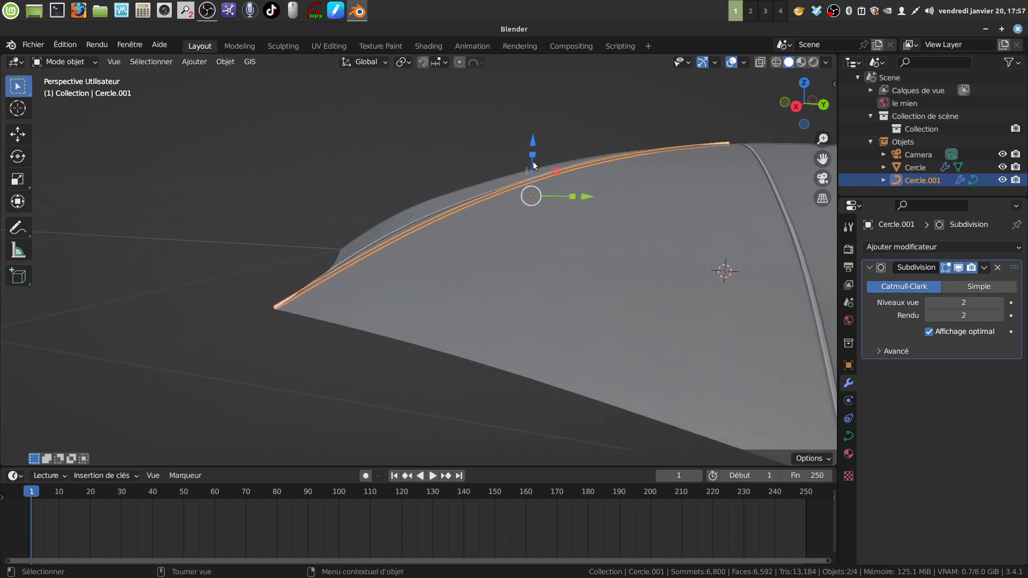
{"action": "left_click_drag", "start_coordinate": [532, 143], "coordinate": [533, 144]}
{"action": "middle_click_drag", "start_coordinate": [586, 188], "coordinate": [342, 344]}
{"action": "left_click", "coordinate": [366, 402]}
{"action": "middle_click_drag", "start_coordinate": [614, 176], "coordinate": [450, 239]}
{"action": "left_click", "coordinate": [342, 275]}
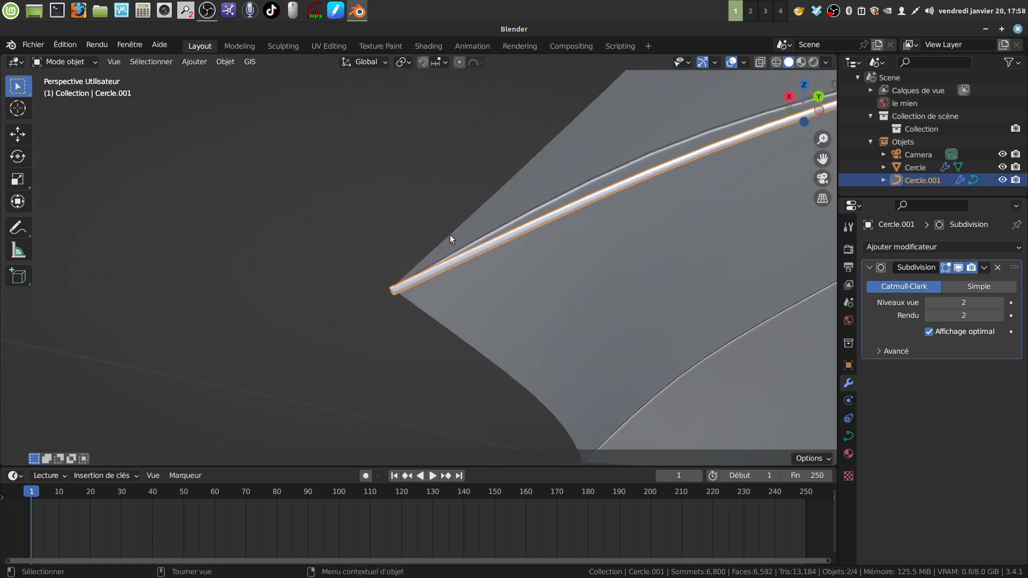
In Edit Mode, lower the rib curve's control point at the canopy's outer rim by about 0.0014 m along Z
{"action": "key", "text": "Tab"}
{"action": "middle_click_drag", "start_coordinate": [459, 307], "coordinate": [480, 291], "text": "shift"}
{"action": "left_click", "coordinate": [370, 274]}
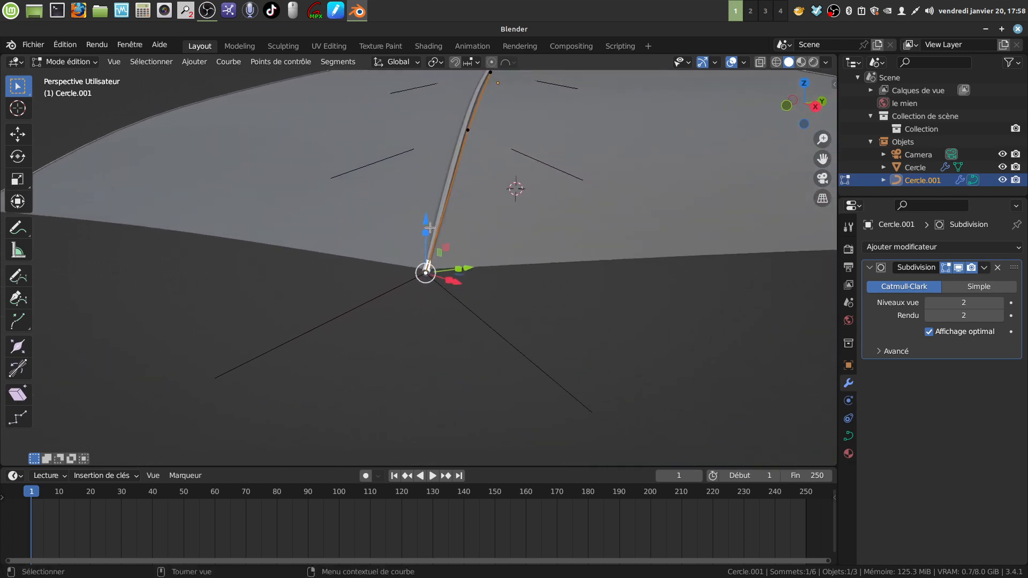
{"action": "left_click_drag", "start_coordinate": [430, 228], "coordinate": [426, 225]}
{"action": "middle_click_drag", "start_coordinate": [426, 225], "coordinate": [402, 208]}
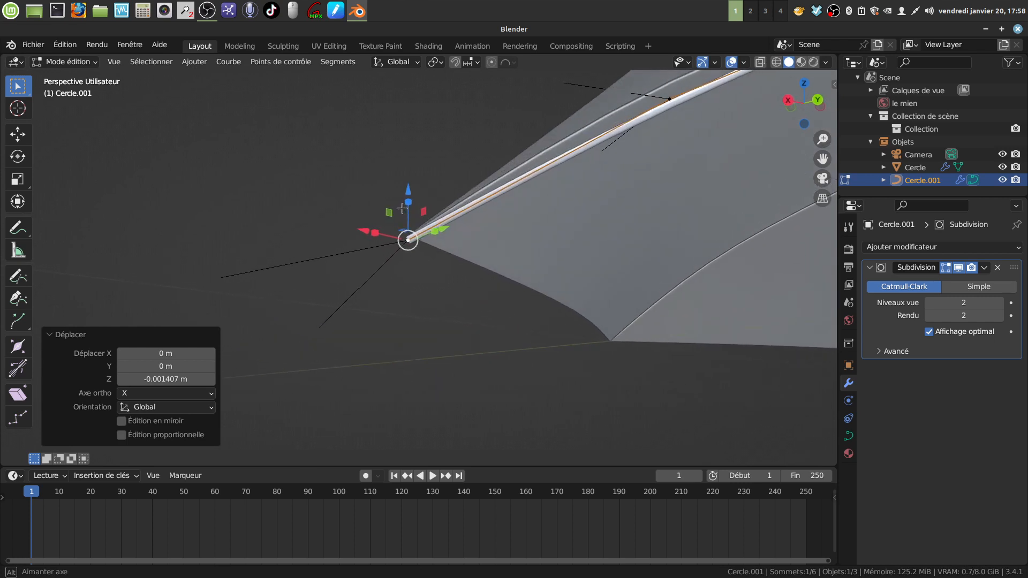
In the top orthographic view, move the rib curve's outer-rim control point slightly inward along the canopy's corner
{"action": "middle_click_drag", "start_coordinate": [450, 245], "coordinate": [482, 278]}
{"action": "key", "text": "KP_7"}
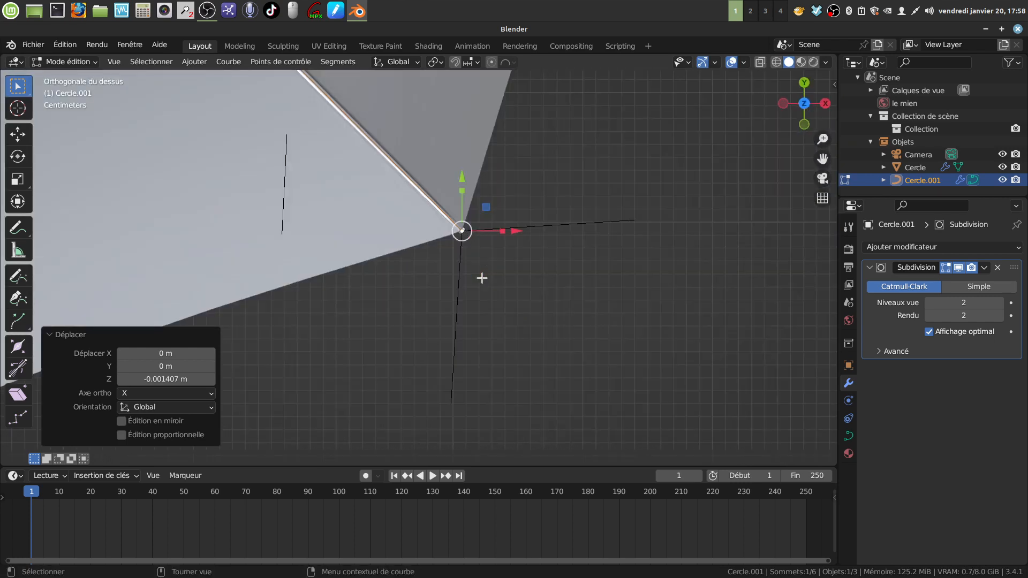
{"action": "scroll", "coordinate": [482, 277], "scroll_direction": "up", "scroll_amount": 4}
{"action": "middle_click_drag", "start_coordinate": [583, 207], "coordinate": [537, 295], "text": "shift"}
{"action": "scroll", "coordinate": [567, 326], "scroll_direction": "up", "scroll_amount": 2}
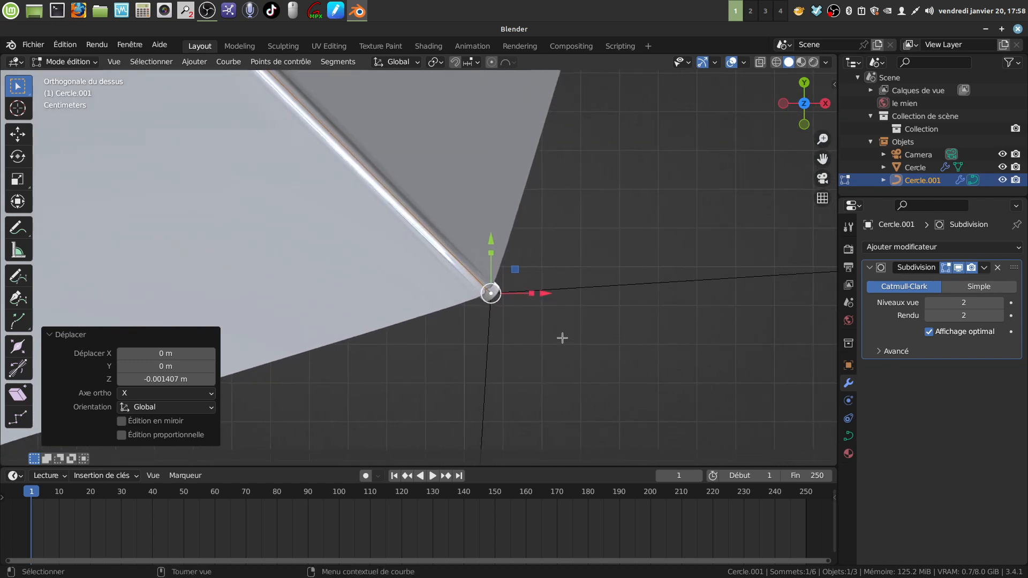
{"action": "key", "text": "g"}
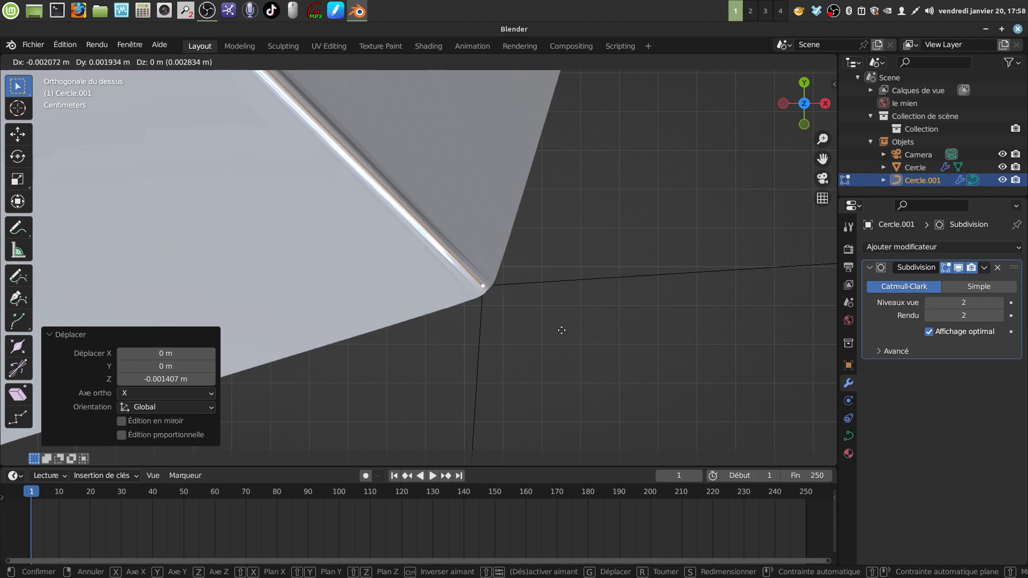
{"action": "left_click", "coordinate": [551, 322]}
Raise the rib curve's second control point from the rim by about 0.008 m along Z, and return to Object Mode with nothing selected
{"action": "middle_click_drag", "start_coordinate": [488, 296], "coordinate": [535, 188]}
{"action": "left_click", "coordinate": [340, 185]}
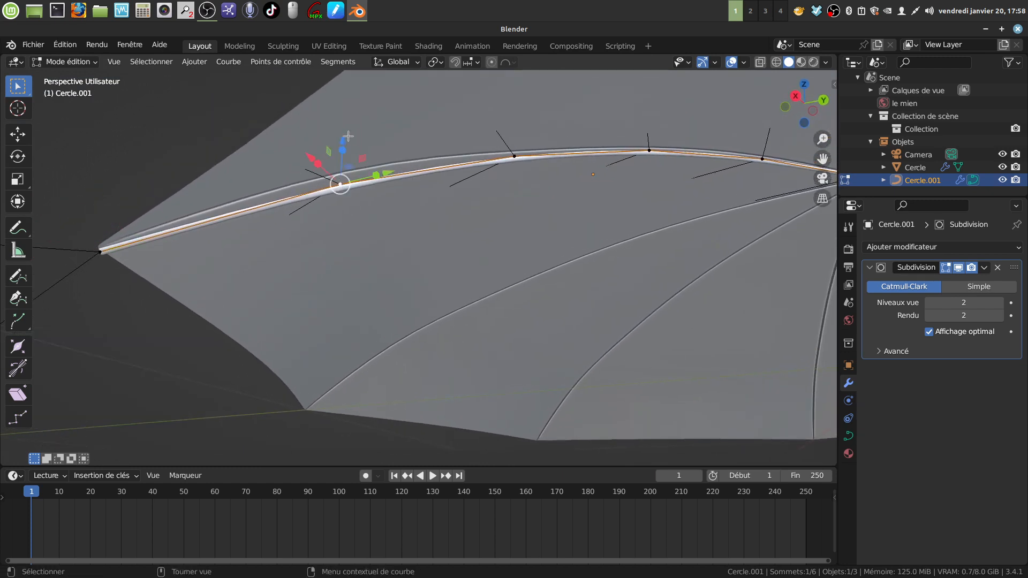
{"action": "left_click_drag", "start_coordinate": [348, 136], "coordinate": [420, 189]}
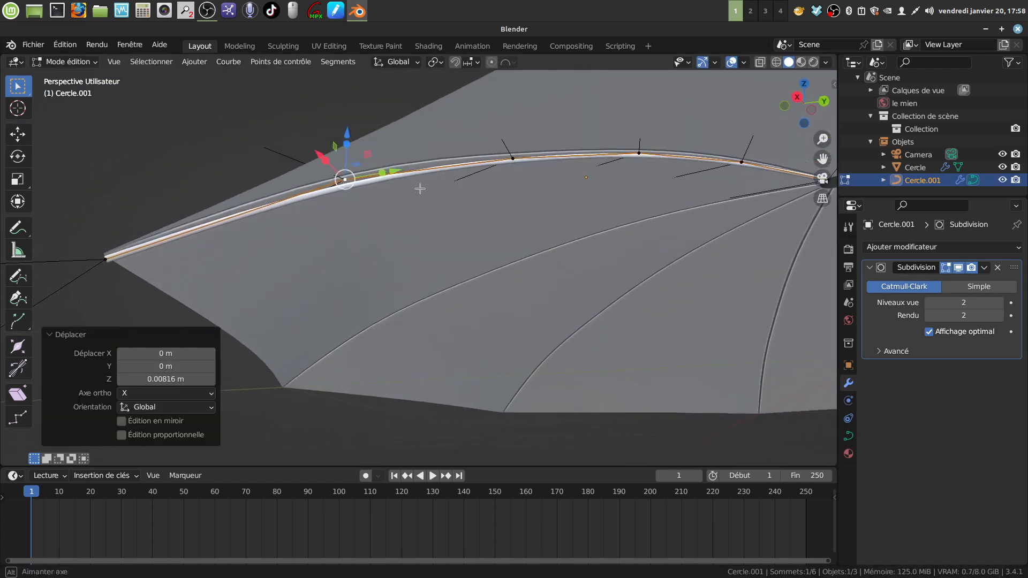
{"action": "middle_click_drag", "start_coordinate": [420, 189], "coordinate": [632, 257]}
{"action": "key", "text": "Tab"}
{"action": "left_click", "coordinate": [268, 341]}
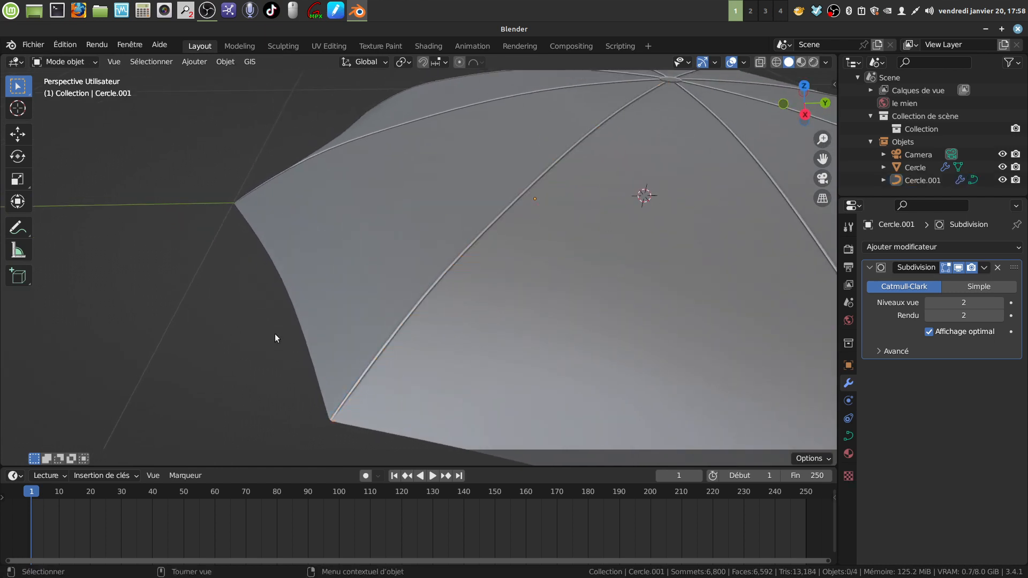
Inspect the rib's fit beneath the canopy and remove its Subdivision modifier
{"action": "scroll", "coordinate": [638, 209], "scroll_direction": "up", "scroll_amount": 3}
{"action": "middle_click_drag", "start_coordinate": [637, 211], "coordinate": [711, 111]}
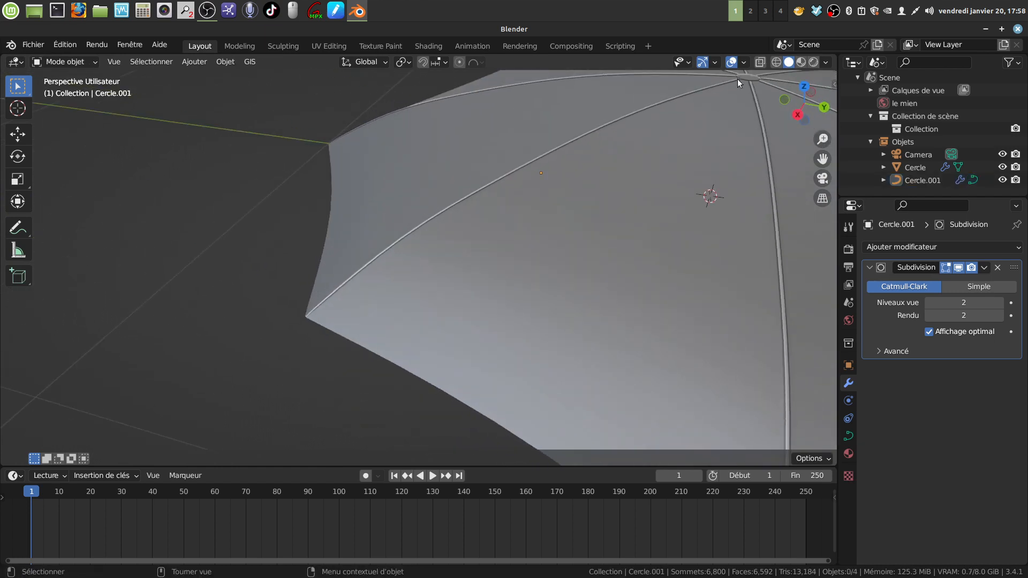
{"action": "middle_click_drag", "start_coordinate": [334, 279], "coordinate": [444, 170]}
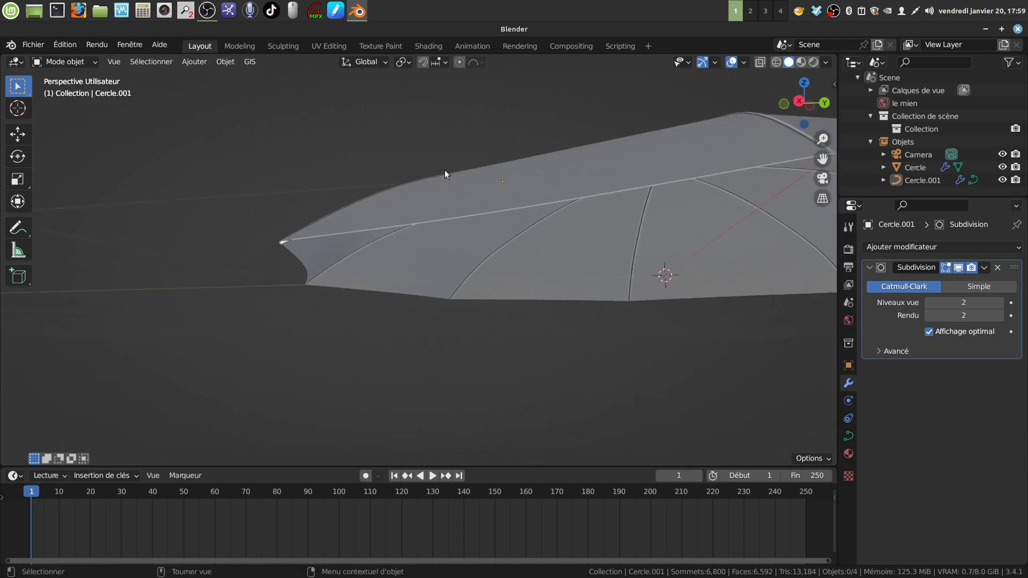
{"action": "scroll", "coordinate": [398, 274], "scroll_direction": "up", "scroll_amount": 2}
{"action": "middle_click_drag", "start_coordinate": [403, 239], "coordinate": [401, 221]}
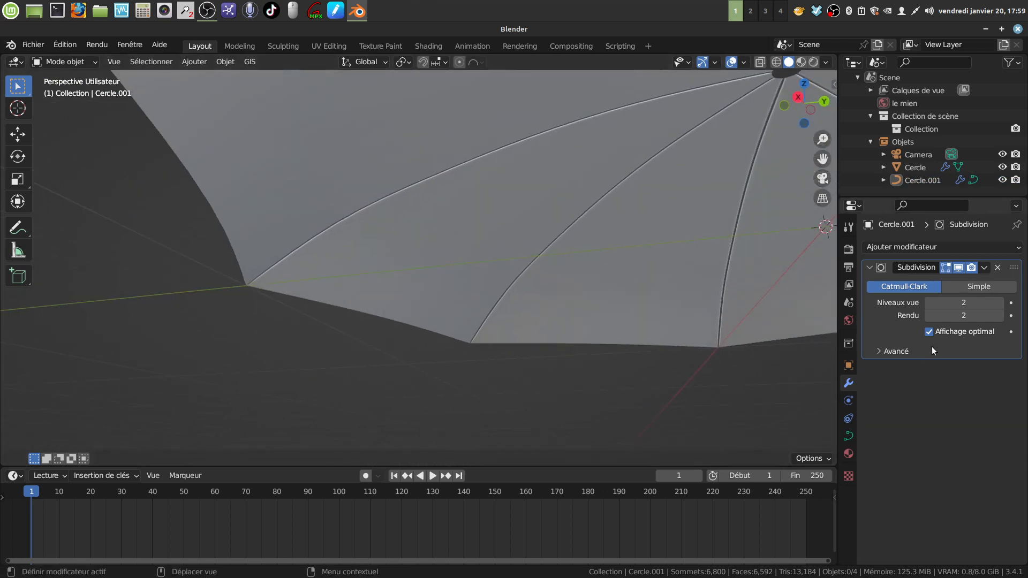
{"action": "left_click", "coordinate": [996, 267]}
{"action": "middle_click_drag", "start_coordinate": [676, 282], "coordinate": [532, 294]}
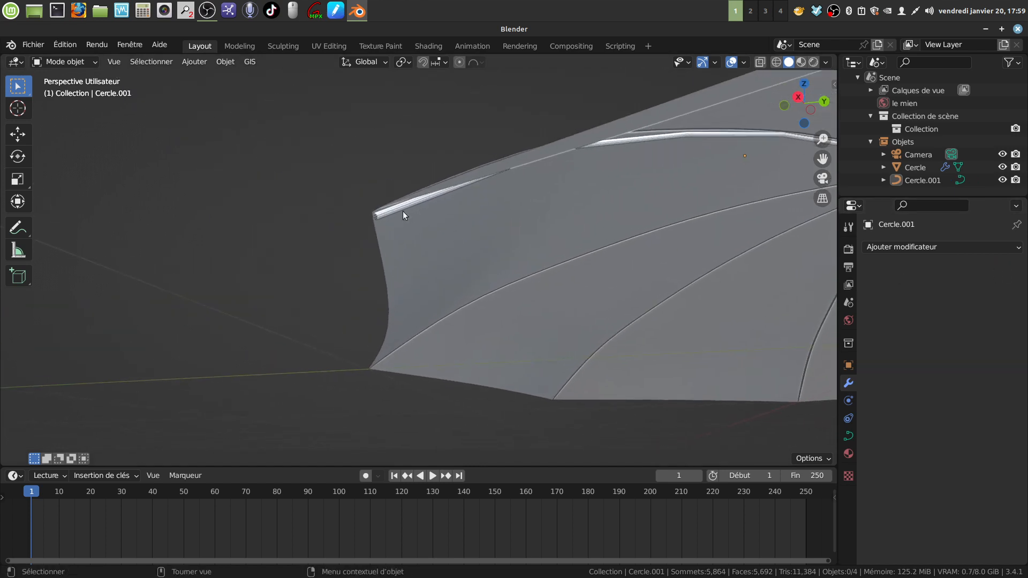
Convert the rib curve beneath the canopy to a mesh
{"action": "left_click", "coordinate": [387, 215]}
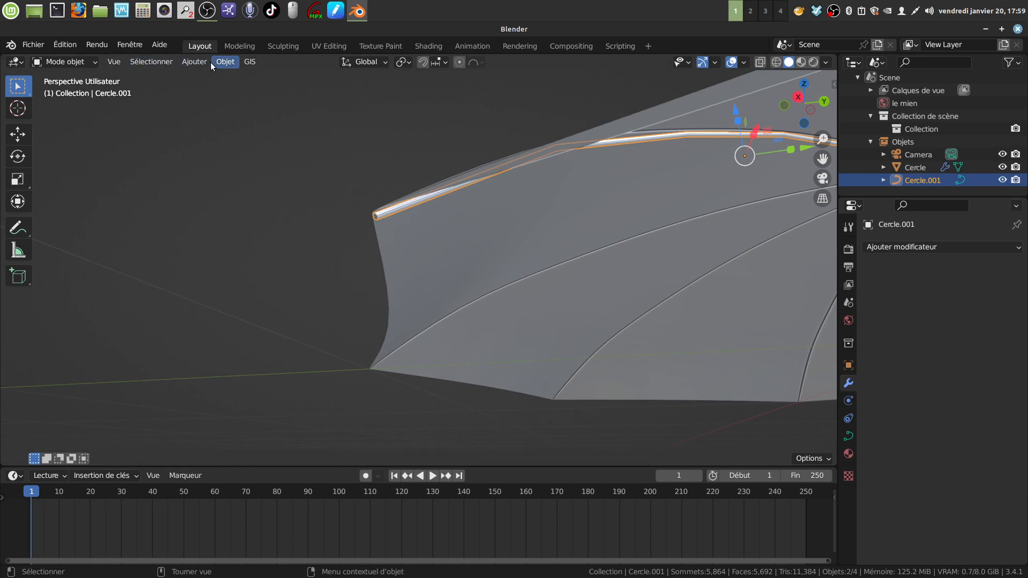
{"action": "left_click", "coordinate": [196, 63]}
{"action": "mouse_move", "coordinate": [226, 62]}
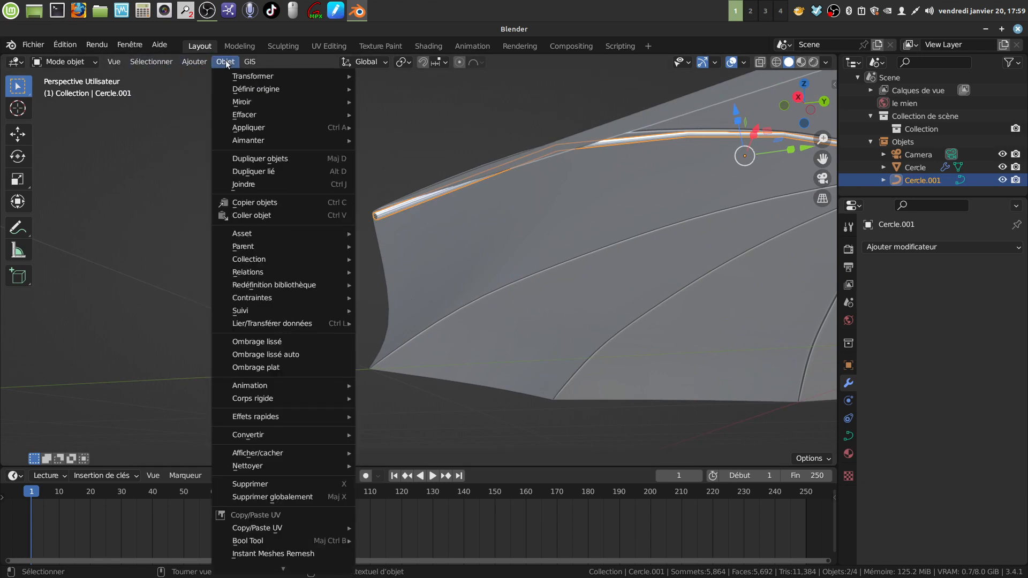
{"action": "mouse_move", "coordinate": [277, 436]}
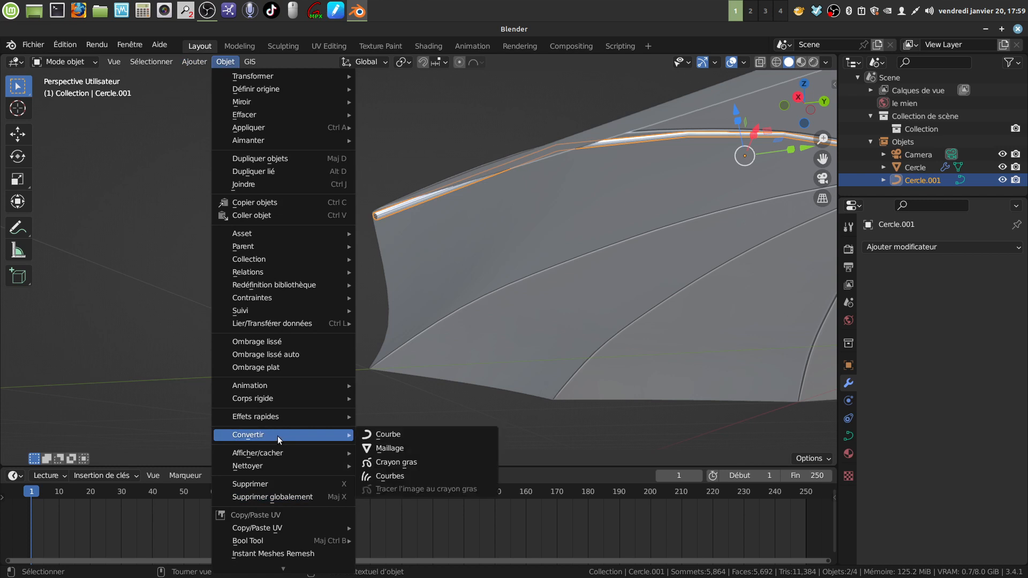
{"action": "left_click", "coordinate": [396, 448]}
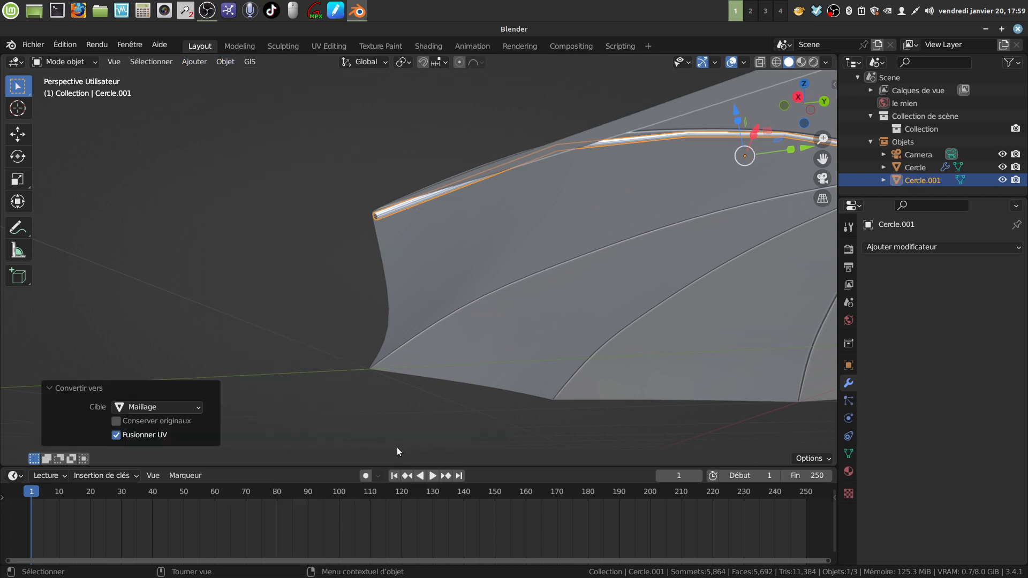
Add a Subdivision modifier to the rib mesh with viewport level 2
{"action": "left_click", "coordinate": [1019, 252]}
{"action": "left_click", "coordinate": [701, 476]}
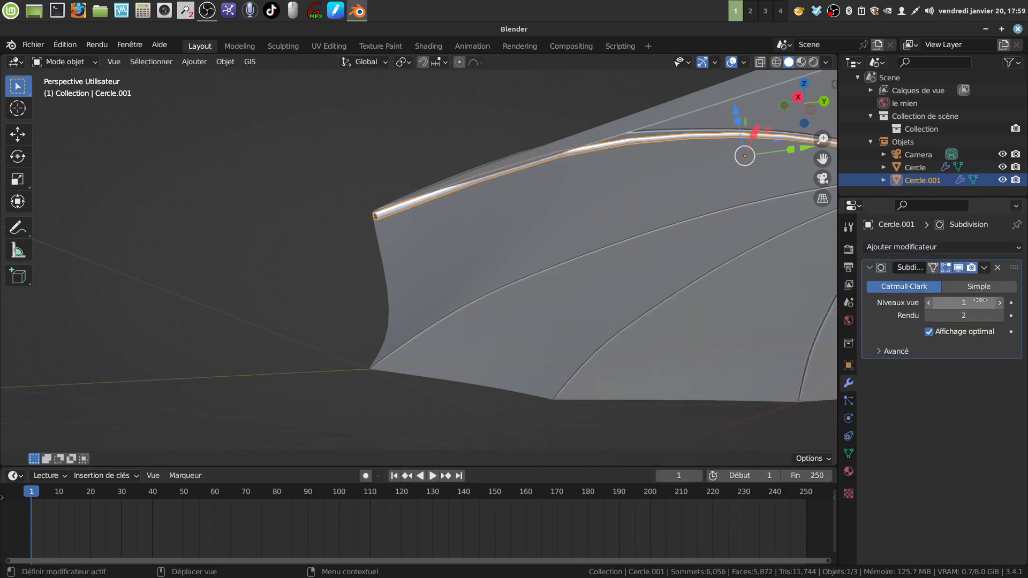
{"action": "left_click", "coordinate": [1000, 303]}
{"action": "middle_click_drag", "start_coordinate": [650, 224], "coordinate": [516, 139]}
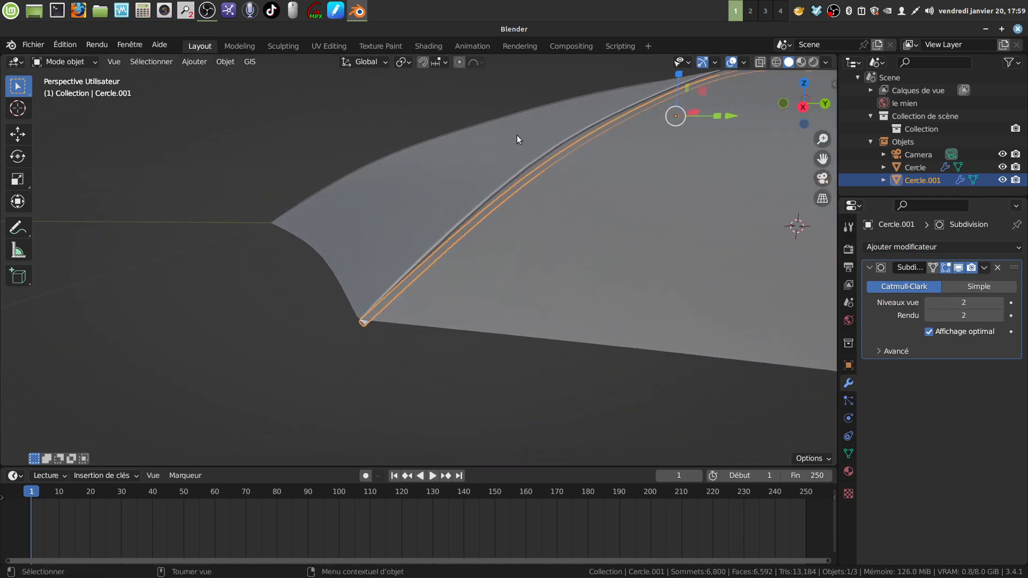
{"action": "middle_click_drag", "start_coordinate": [528, 264], "coordinate": [324, 208]}
In Edit Mode, select the edge loop at the rib's outer end and move it inward by about 0.001 m on each axis
{"action": "key", "text": "Tab"}
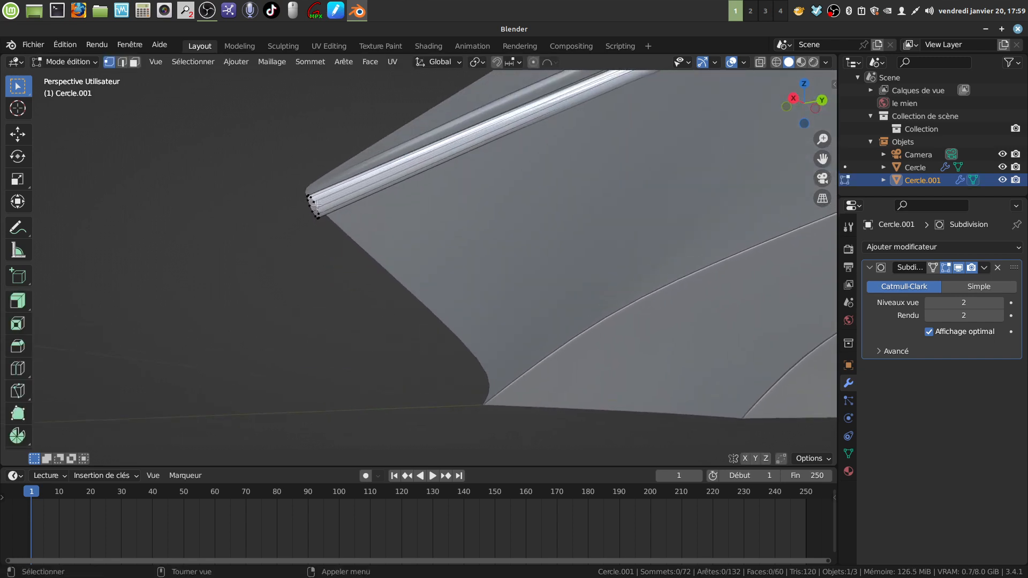
{"action": "left_click", "coordinate": [315, 205], "text": "alt"}
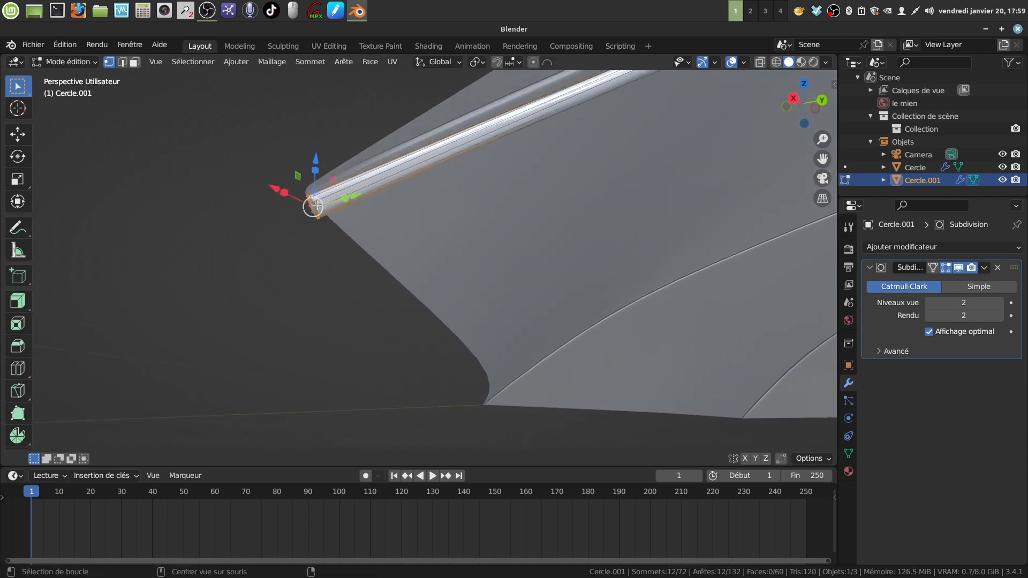
{"action": "middle_click_drag", "start_coordinate": [315, 205], "coordinate": [541, 290]}
{"action": "key", "text": "KP_1"}
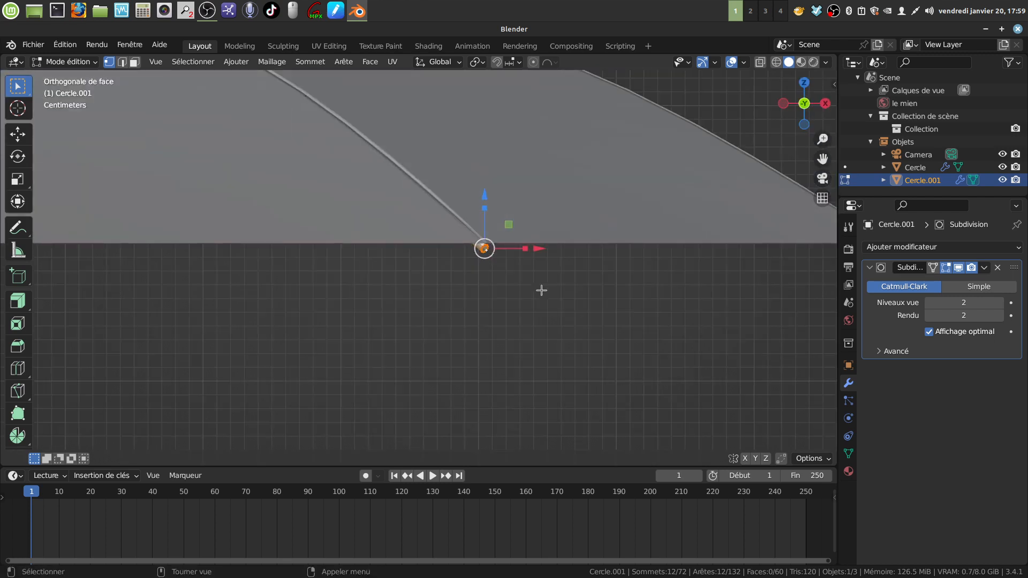
{"action": "middle_click_drag", "start_coordinate": [564, 298], "coordinate": [321, 294]}
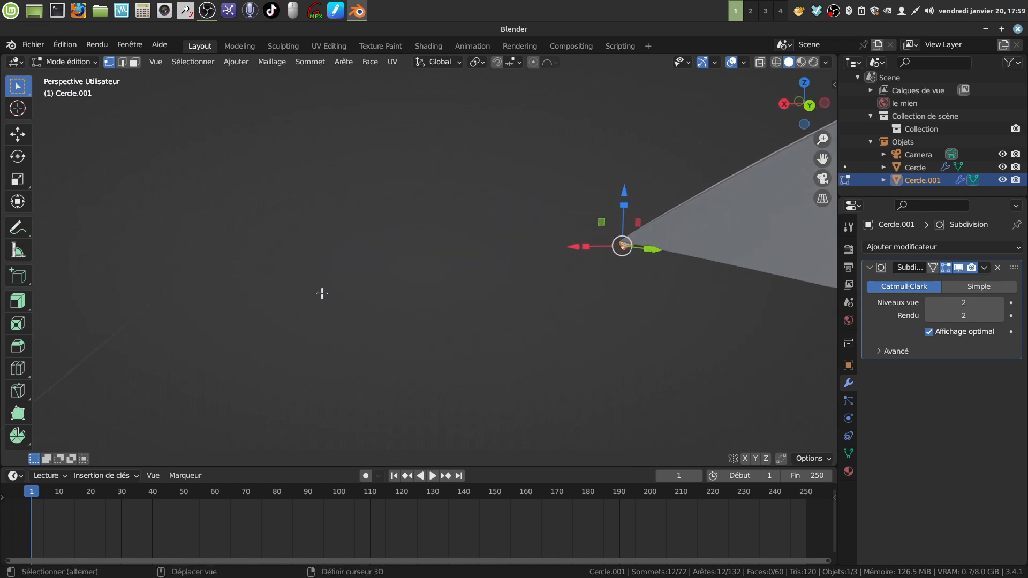
{"action": "middle_click_drag", "start_coordinate": [578, 257], "coordinate": [448, 263], "text": "shift"}
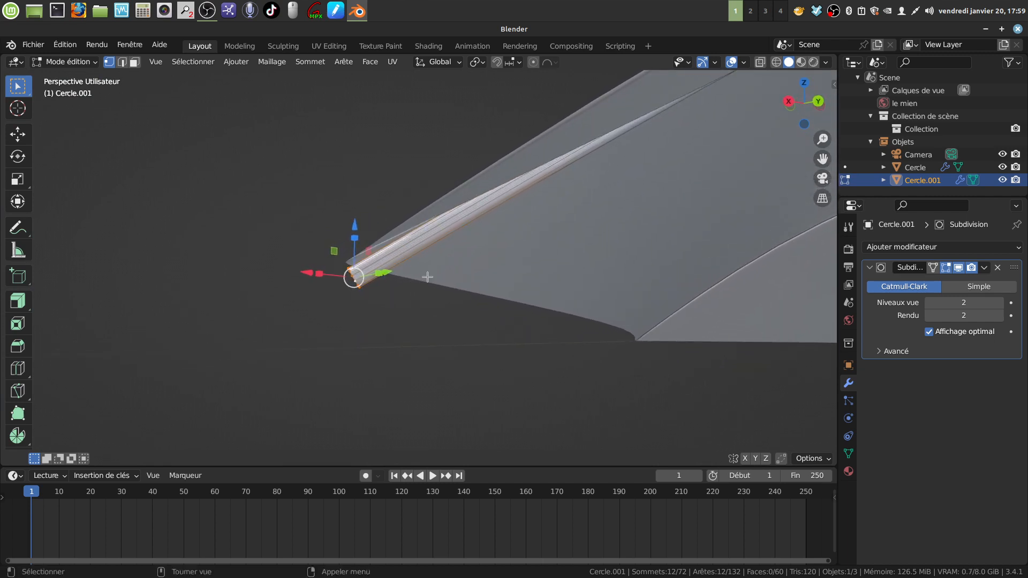
{"action": "key", "text": "g"}
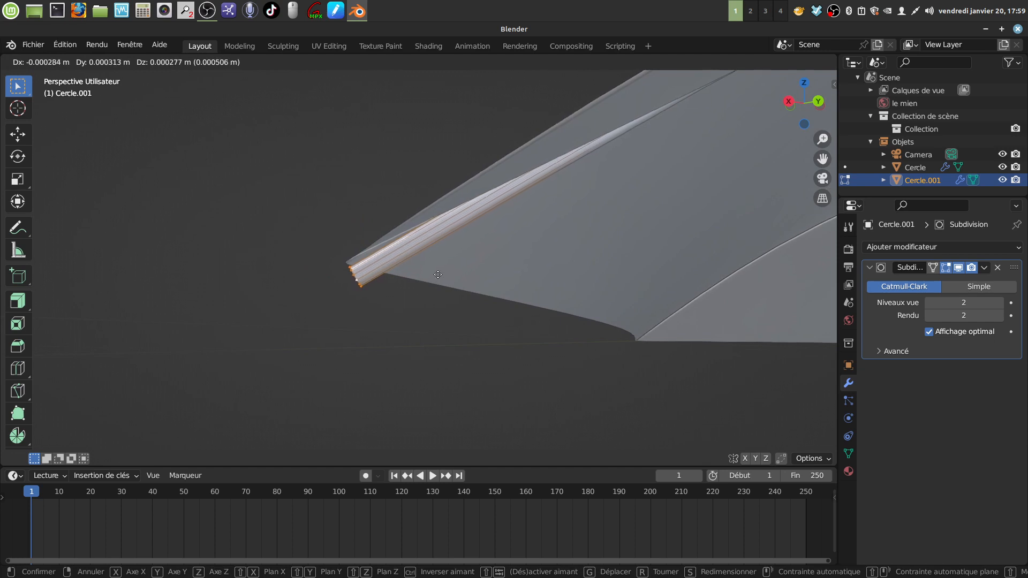
{"action": "left_click", "coordinate": [442, 272]}
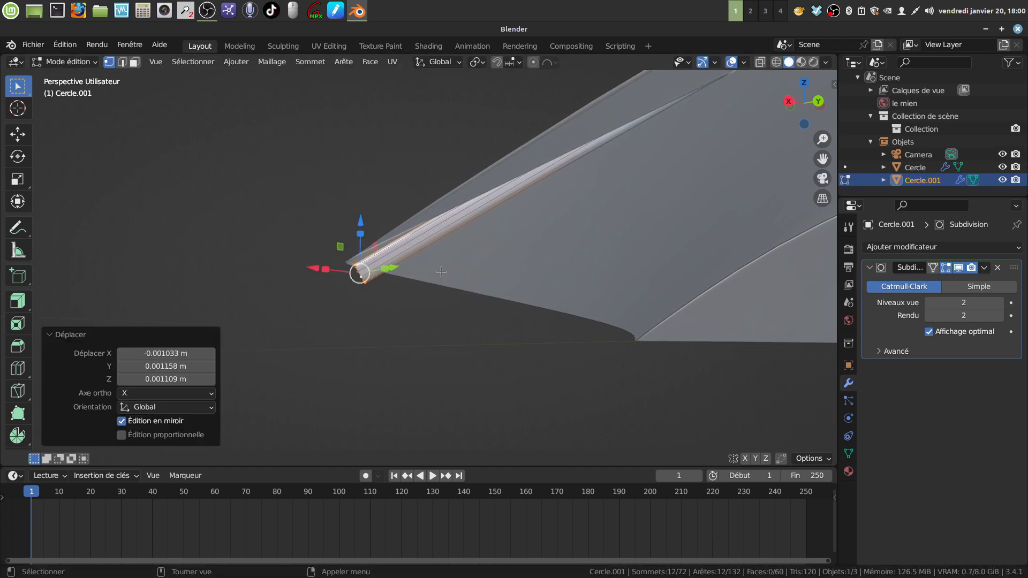
Extrude the rib's end loop in place scaled to about 1.27, and turn off the Subdivision modifier's viewport display
{"action": "key", "text": "e"}
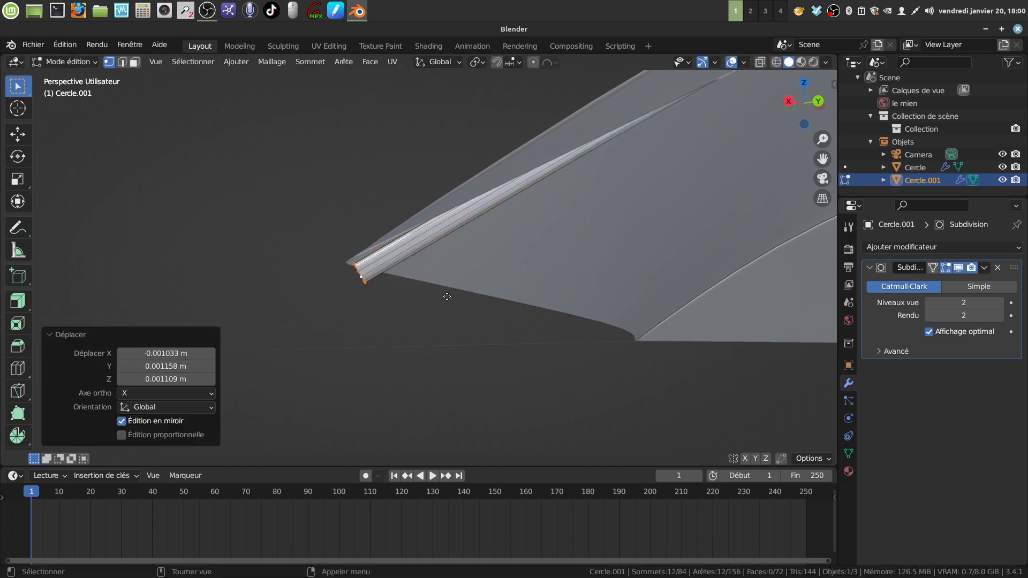
{"action": "key", "text": "s"}
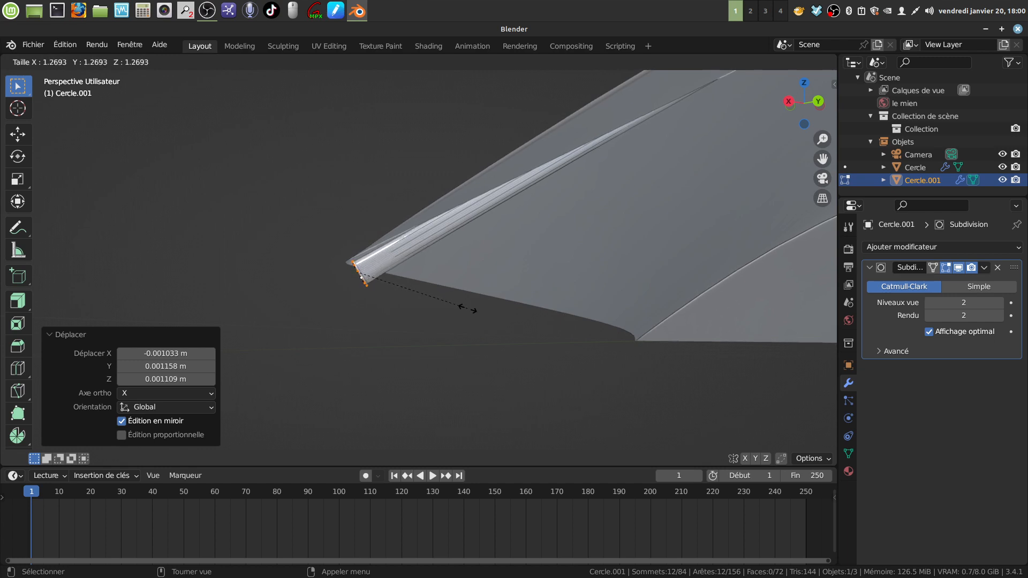
{"action": "left_click", "coordinate": [466, 308]}
{"action": "left_click", "coordinate": [958, 268]}
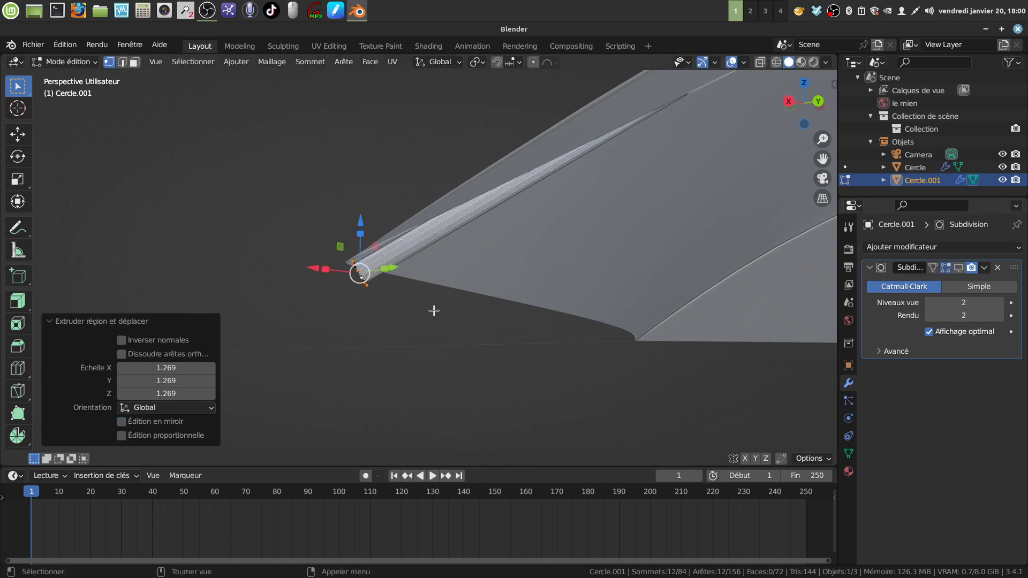
Extrude the enlarged end loop outward about 0.01 m along the rib, and cap it with an extrusion scaled to 0
{"action": "key", "text": "e"}
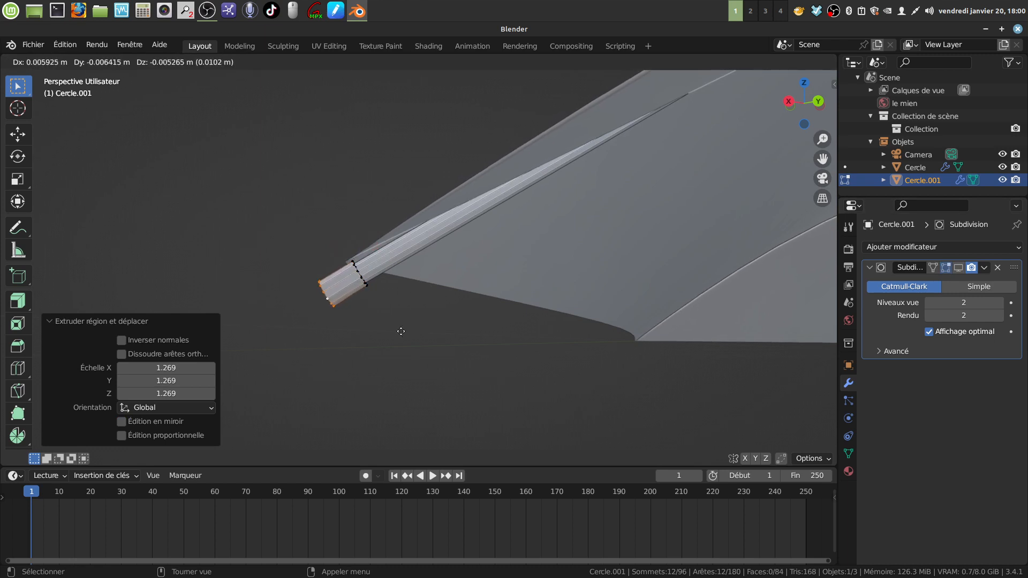
{"action": "left_click", "coordinate": [401, 332]}
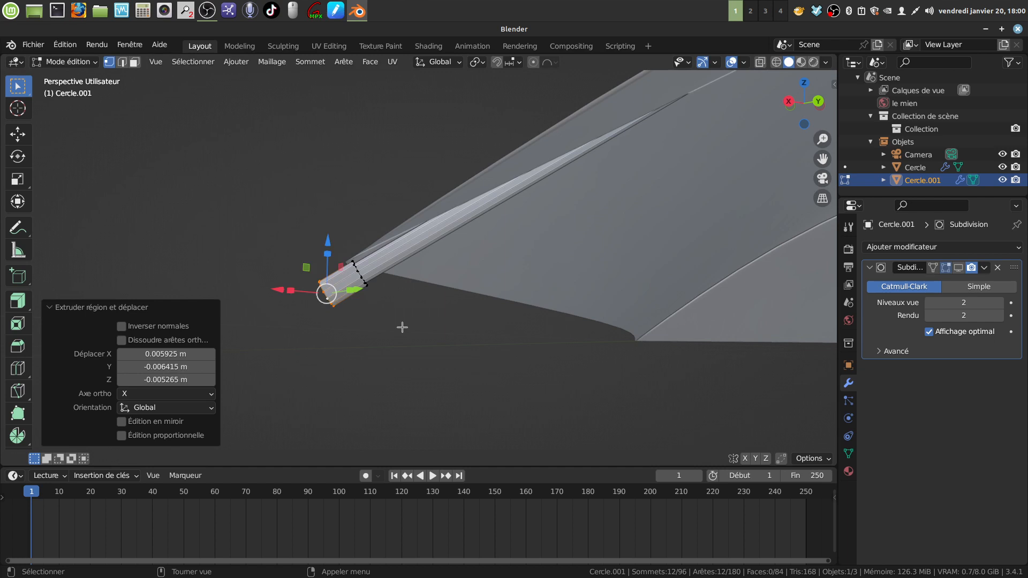
{"action": "mouse_move", "coordinate": [402, 328]}
{"action": "middle_mouse_down"}
{"action": "mouse_move", "coordinate": [431, 342]}
{"action": "mouse_move", "coordinate": [421, 330]}
{"action": "middle_mouse_up"}
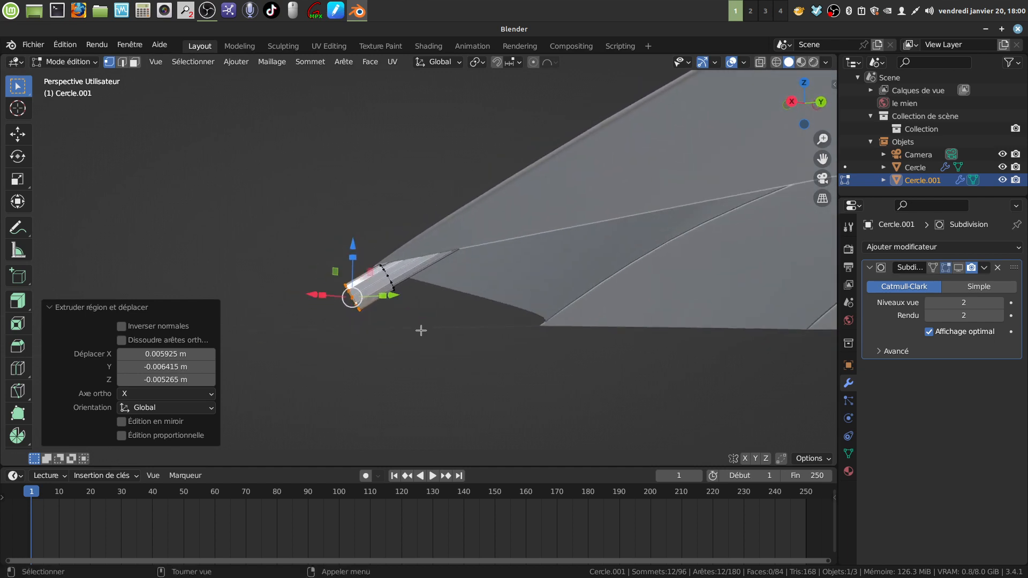
{"action": "key", "text": "s"}
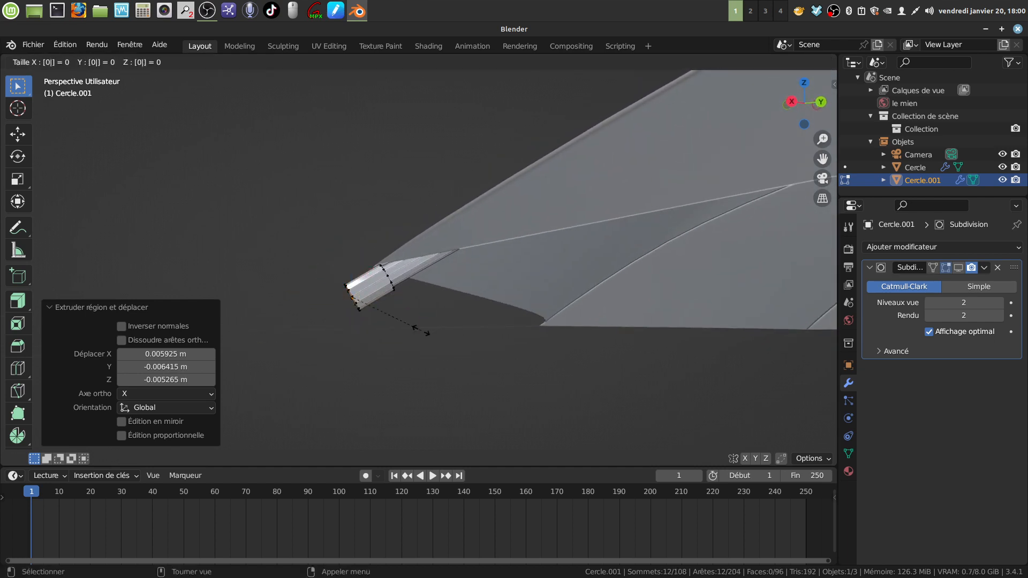
{"action": "key", "text": "Return"}
{"action": "middle_click_drag", "start_coordinate": [423, 328], "coordinate": [415, 349]}
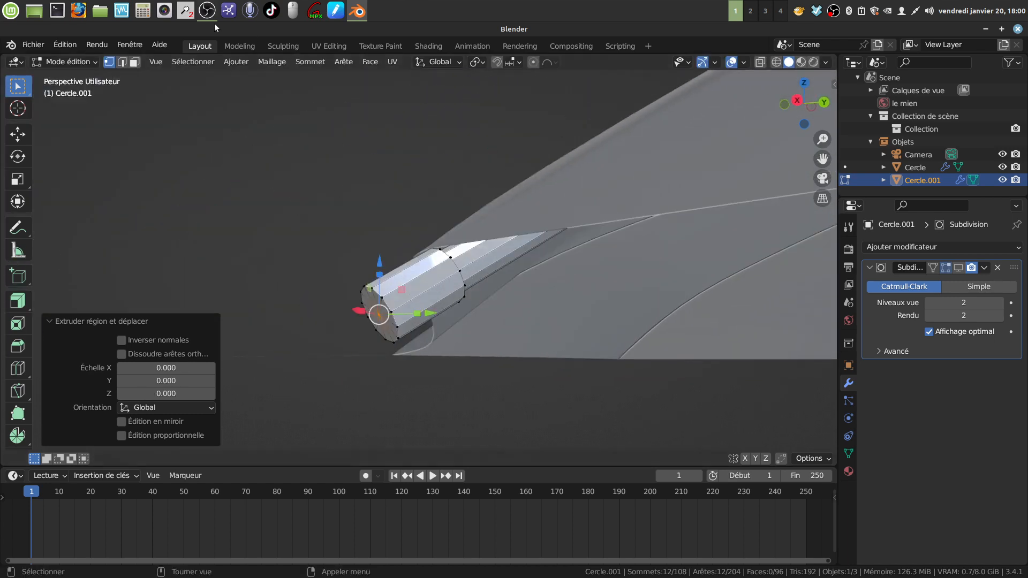
Select the outer rim edge loop of the rib's tip and bevel it with width 0.00124 m and 2 segments
{"action": "left_click", "coordinate": [123, 62]}
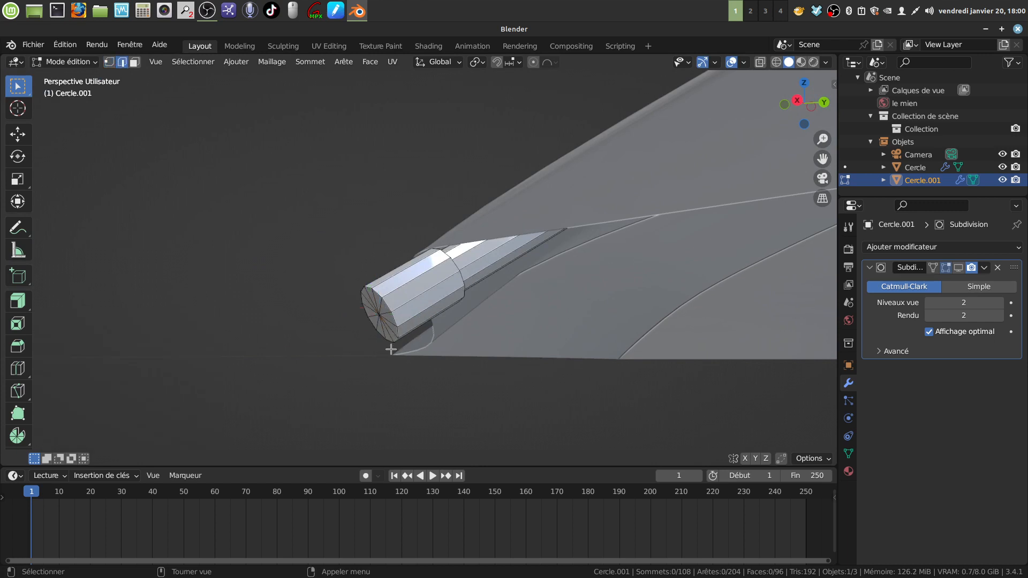
{"action": "left_click", "coordinate": [390, 306], "text": "alt"}
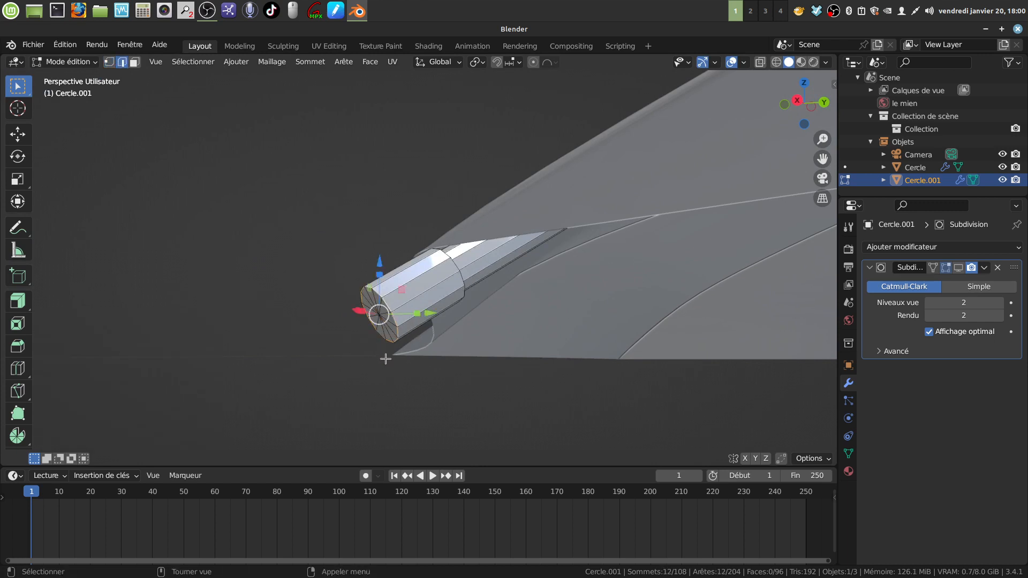
{"action": "key", "text": "ctrl+b"}
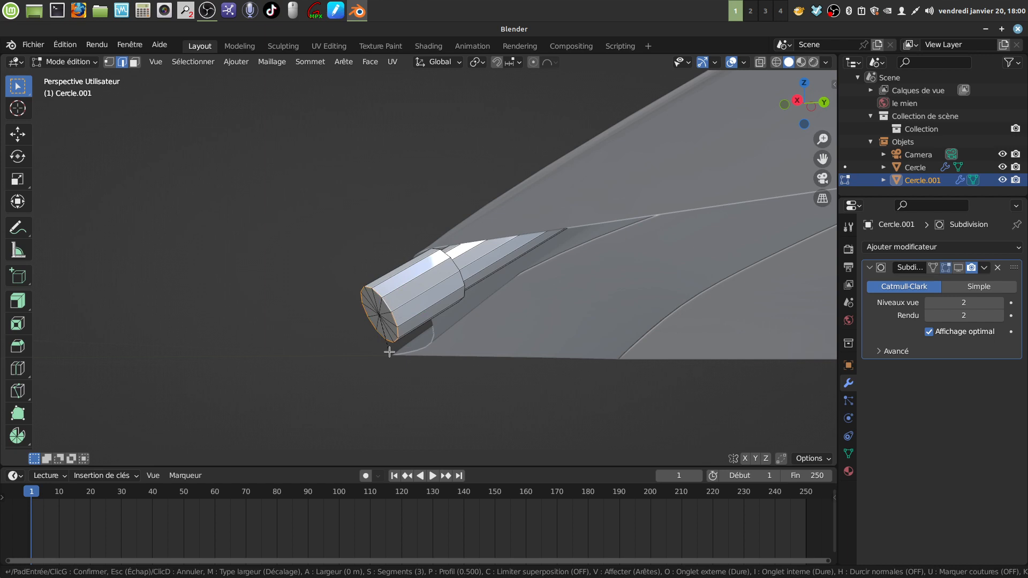
{"action": "scroll", "coordinate": [389, 353], "scroll_direction": "down", "scroll_amount": 2}
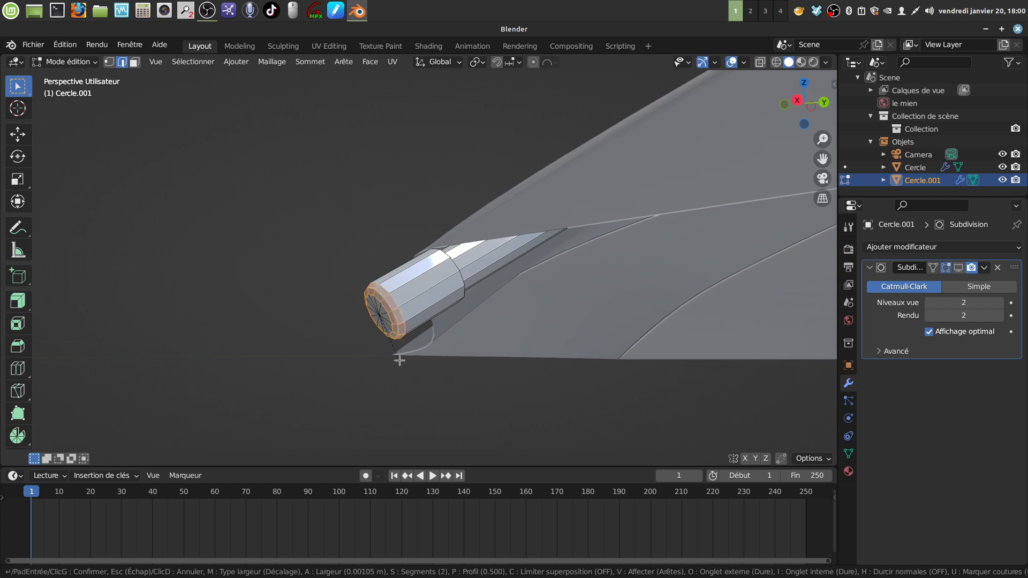
{"action": "scroll", "coordinate": [400, 360], "scroll_direction": "up", "scroll_amount": 1}
{"action": "left_click", "coordinate": [401, 361]}
Select both edge loops of the shoulder where the thicker tip begins and bevel them 0.000225 m with 2 segments
{"action": "middle_click_drag", "start_coordinate": [401, 362], "coordinate": [436, 278]}
{"action": "scroll", "coordinate": [503, 313], "scroll_direction": "up", "scroll_amount": 3}
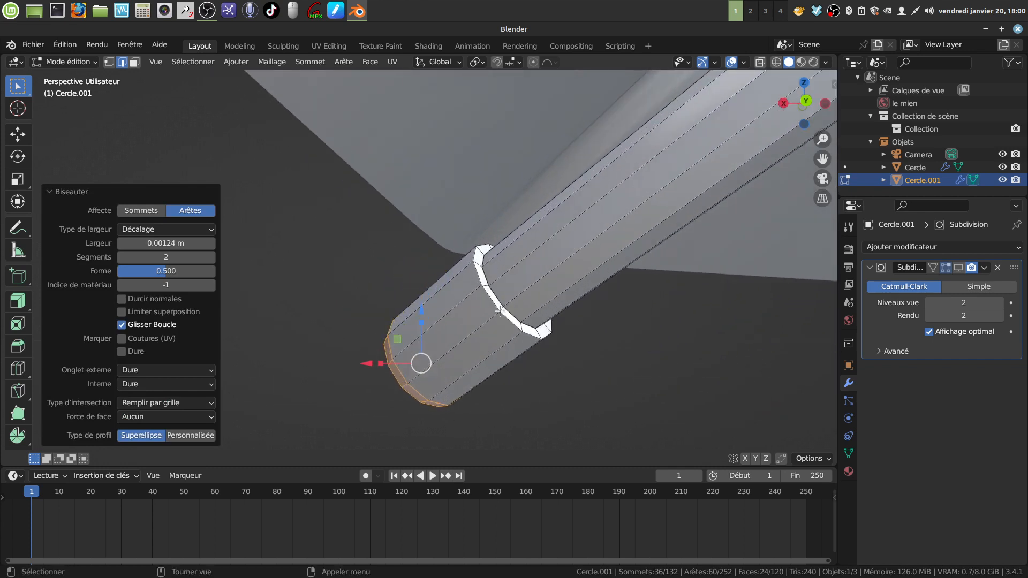
{"action": "left_click", "coordinate": [499, 306], "text": "alt"}
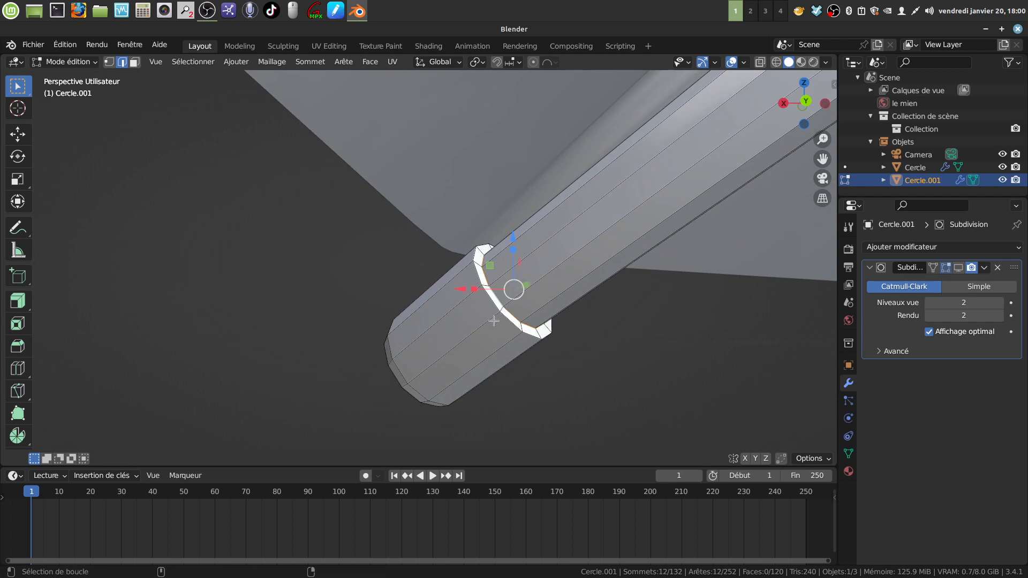
{"action": "left_click", "coordinate": [506, 337], "text": "alt+shift"}
{"action": "scroll", "coordinate": [506, 336], "scroll_direction": "up", "scroll_amount": 3}
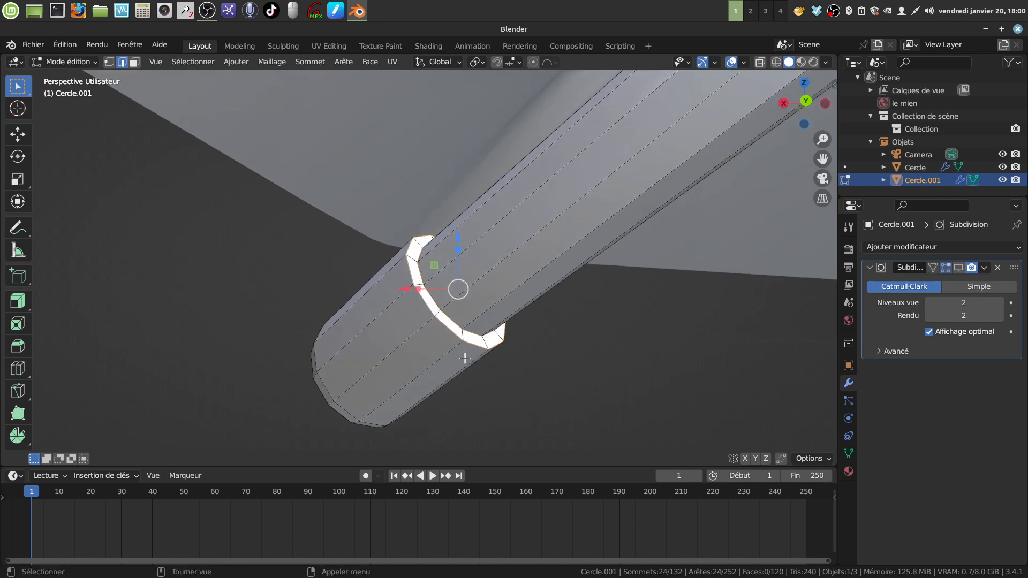
{"action": "key", "text": "ctrl+b"}
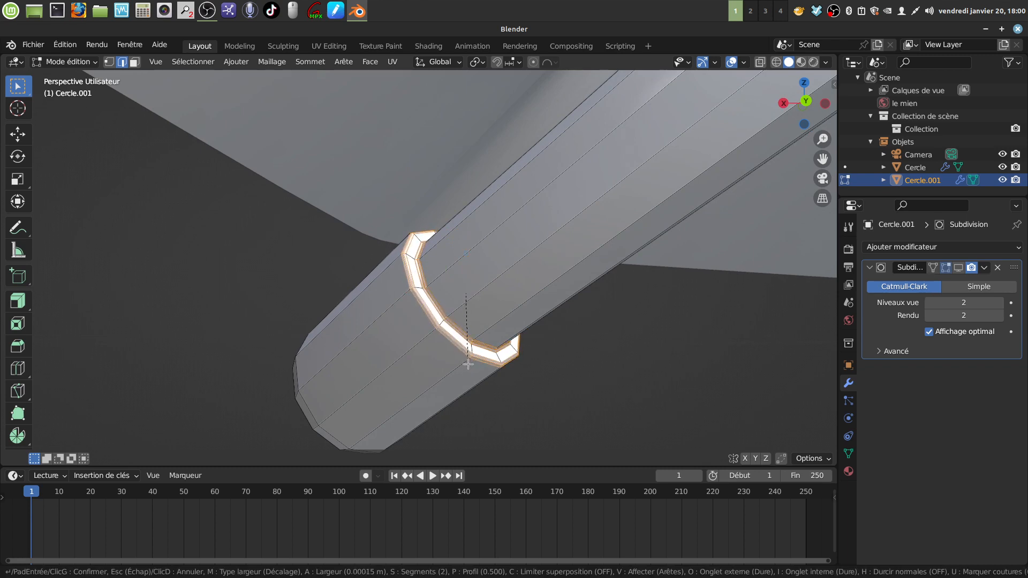
{"action": "left_click", "coordinate": [468, 365]}
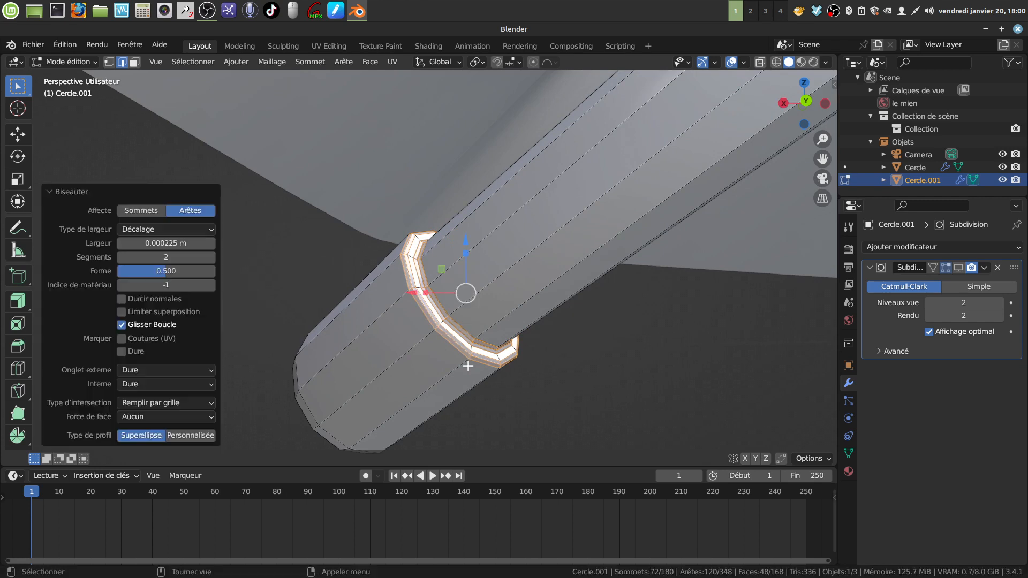
In Object Mode, turn on the Subdivision modifier's viewport display and shade the rib smooth
{"action": "middle_click_drag", "start_coordinate": [462, 300], "coordinate": [502, 277]}
{"action": "key", "text": "Tab"}
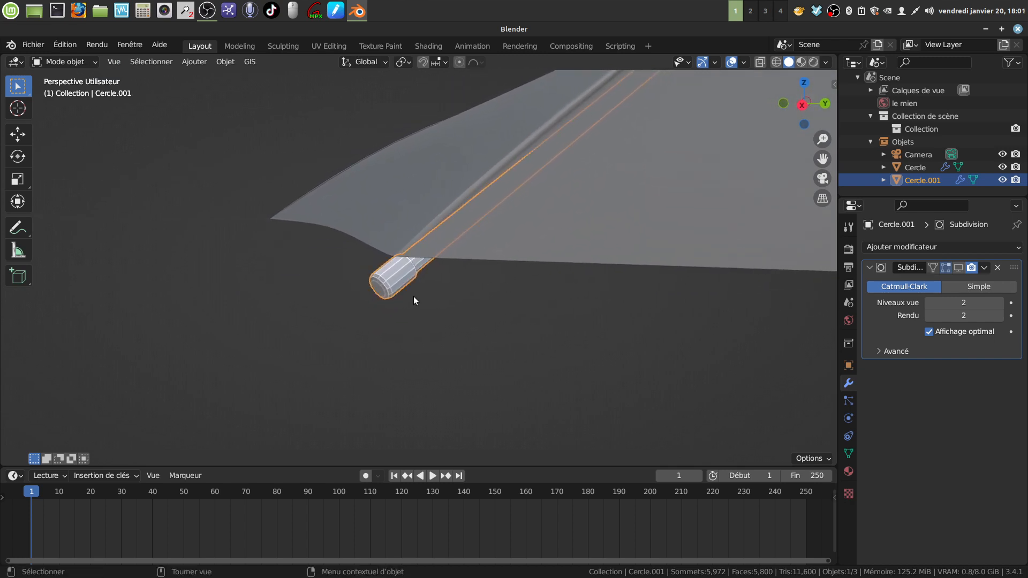
{"action": "left_click", "coordinate": [957, 268]}
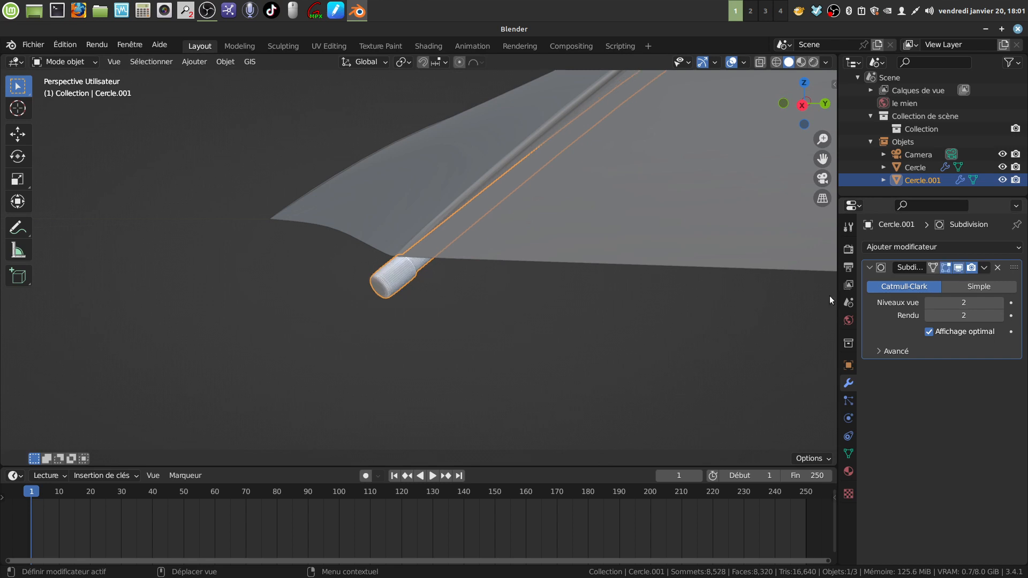
{"action": "scroll", "coordinate": [438, 360], "scroll_direction": "up", "scroll_amount": 3}
{"action": "right_click", "coordinate": [375, 300]}
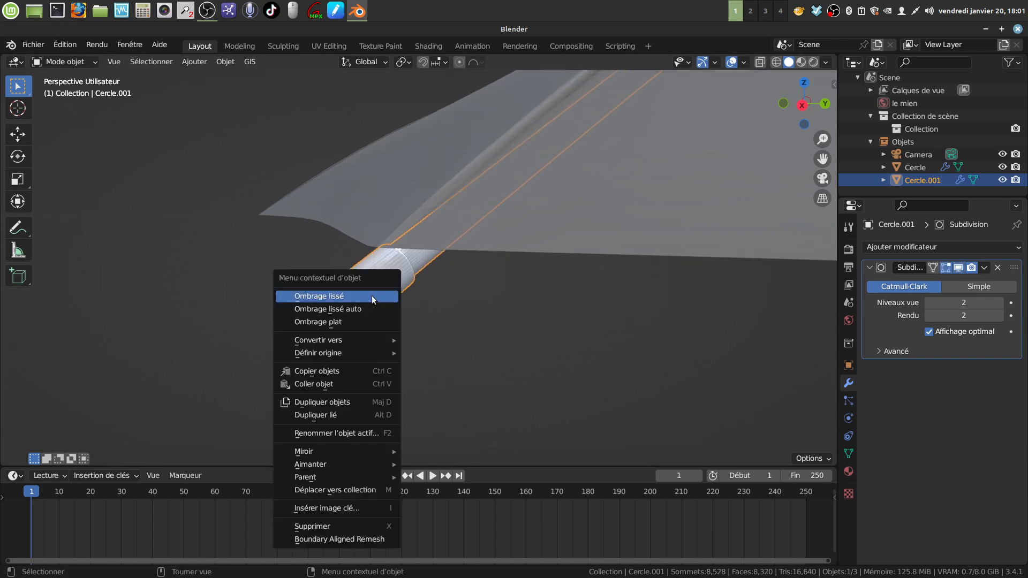
{"action": "left_click", "coordinate": [375, 297]}
{"action": "middle_click_drag", "start_coordinate": [375, 296], "coordinate": [410, 281]}
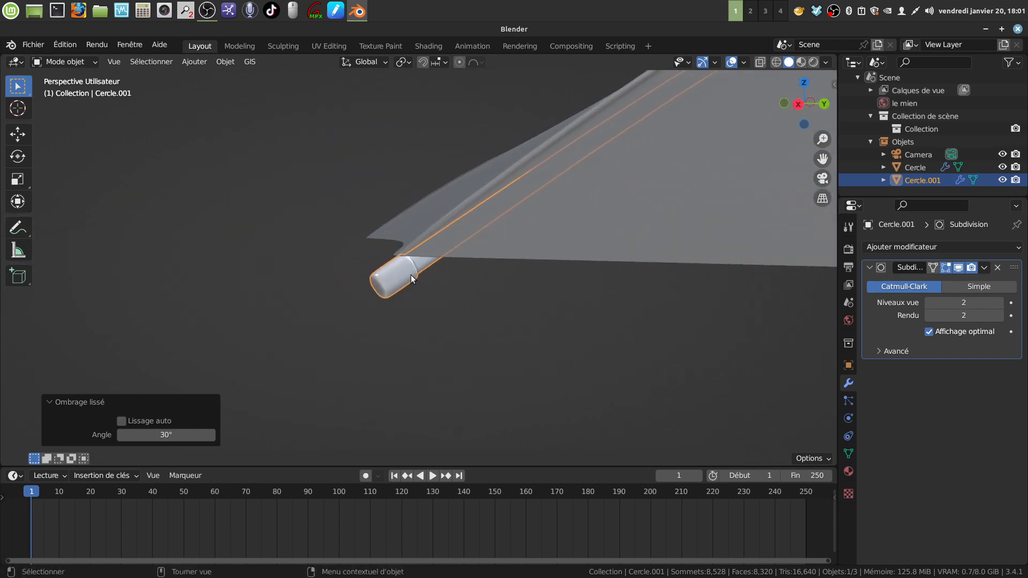
Select the rib's whole mesh and merge its vertices by distance at 0.0001 m
{"action": "key", "text": "Tab"}
{"action": "key", "text": "alt+a"}
{"action": "key", "text": "a"}
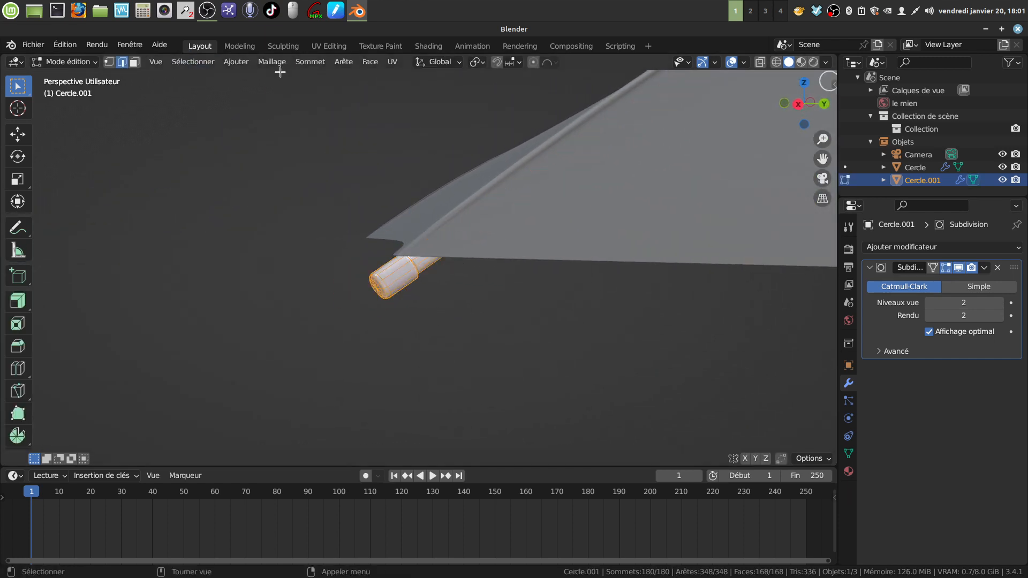
{"action": "left_click", "coordinate": [265, 61]}
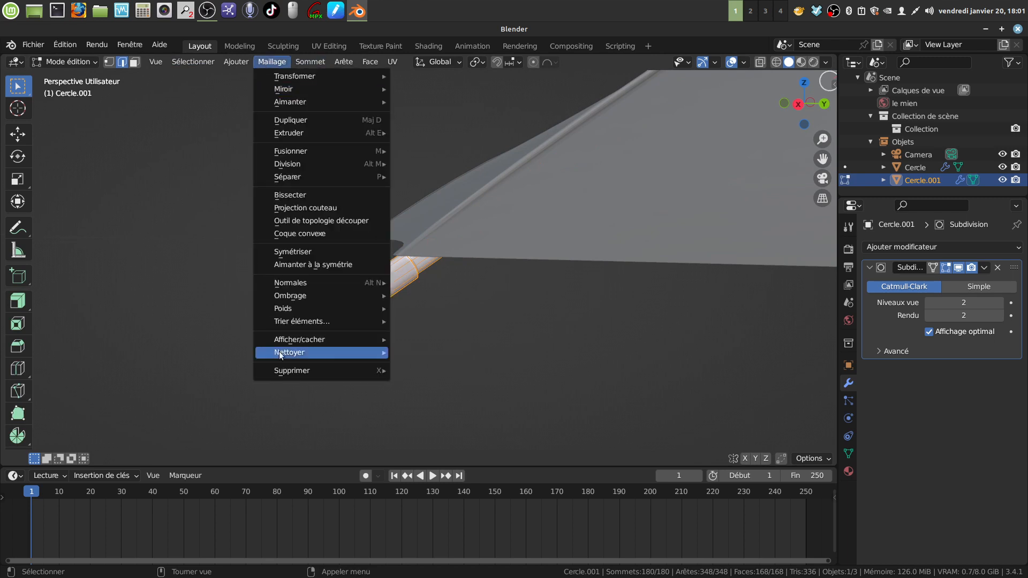
{"action": "mouse_move", "coordinate": [283, 352]}
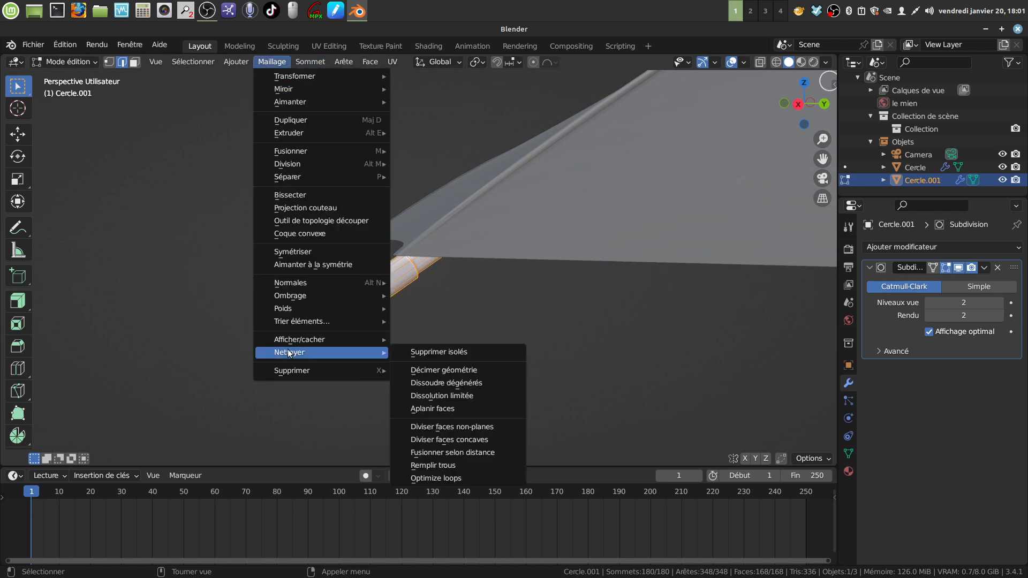
{"action": "left_click", "coordinate": [473, 452]}
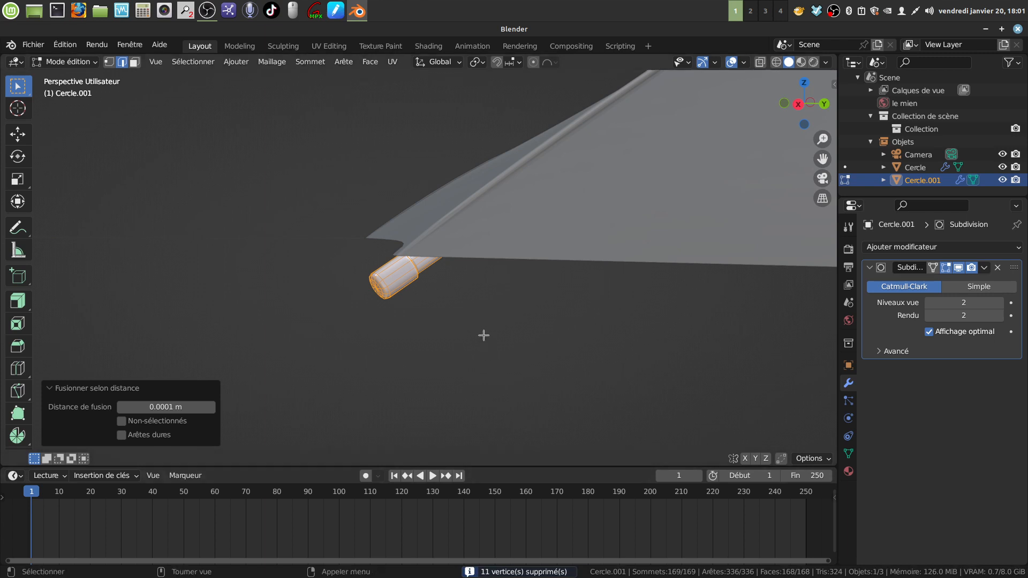
{"action": "key", "text": "Tab"}
Try a loop cut near the rib's inner end at the canopy's centre hole with factor -0.875, and undo it
{"action": "middle_click_drag", "start_coordinate": [373, 285], "coordinate": [740, 312]}
{"action": "middle_click_drag", "start_coordinate": [732, 249], "coordinate": [611, 321]}
{"action": "scroll", "coordinate": [615, 278], "scroll_direction": "up", "scroll_amount": 3}
{"action": "middle_click_drag", "start_coordinate": [574, 212], "coordinate": [533, 224], "text": "shift"}
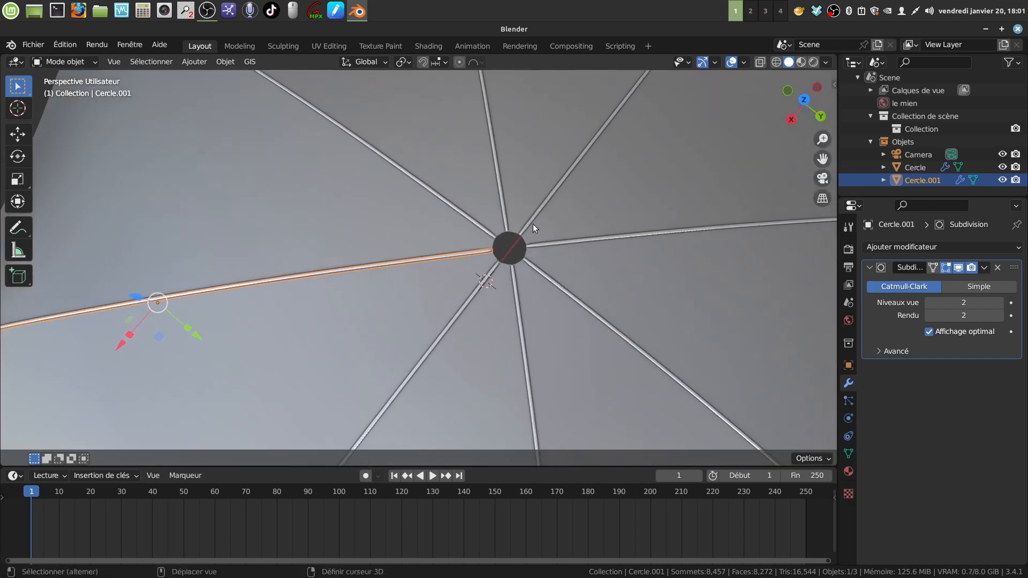
{"action": "scroll", "coordinate": [544, 316], "scroll_direction": "up", "scroll_amount": 4}
{"action": "middle_click_drag", "start_coordinate": [544, 289], "coordinate": [438, 300], "text": "shift"}
{"action": "scroll", "coordinate": [464, 243], "scroll_direction": "up", "scroll_amount": 3}
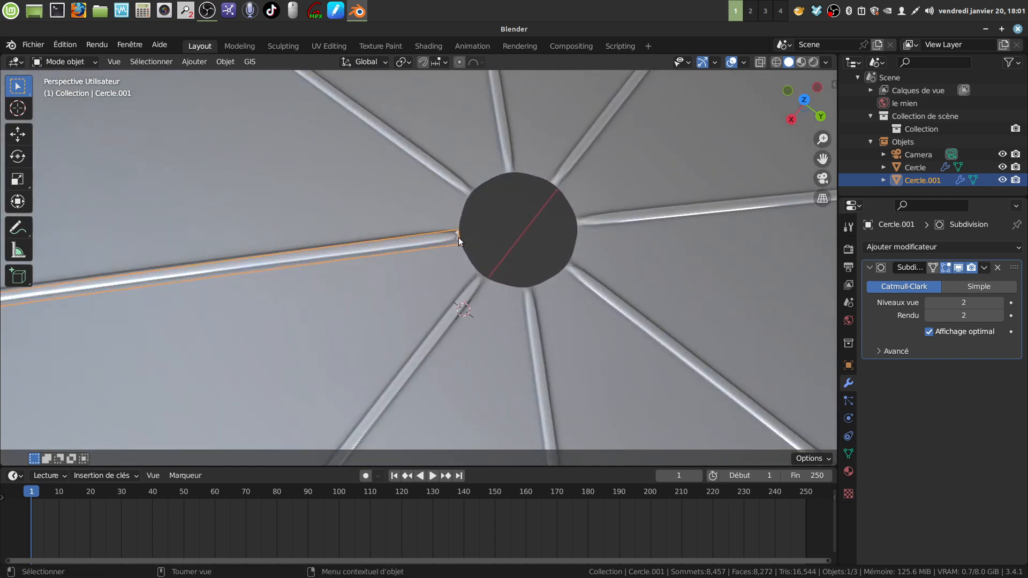
{"action": "key", "text": "Tab"}
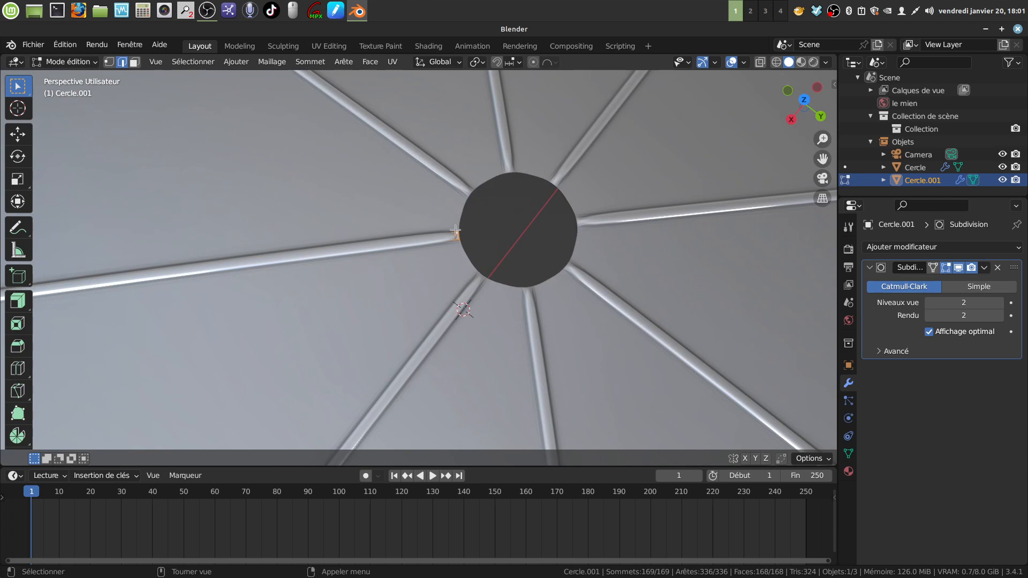
{"action": "key", "text": "ctrl+r"}
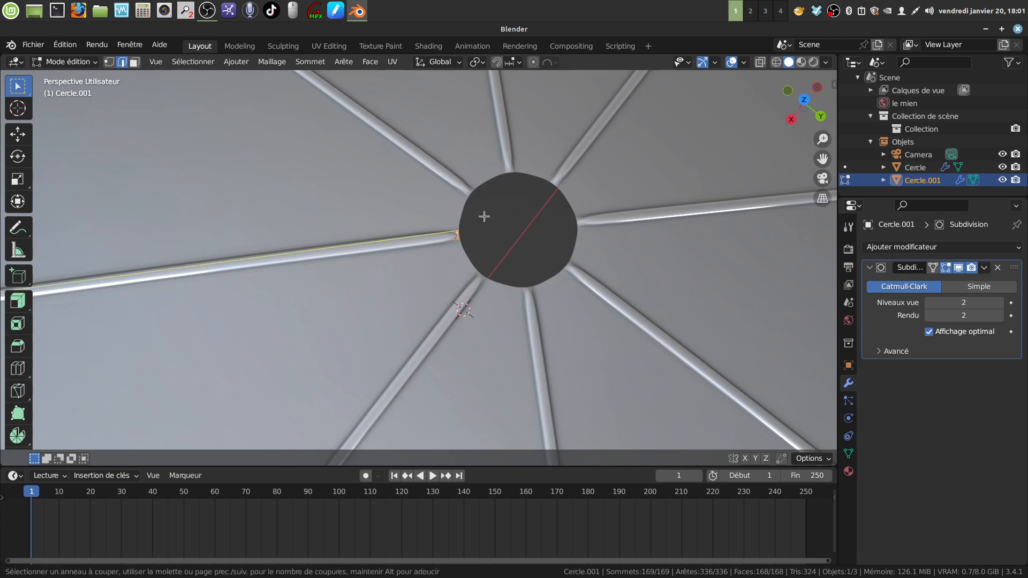
{"action": "left_click", "coordinate": [449, 241]}
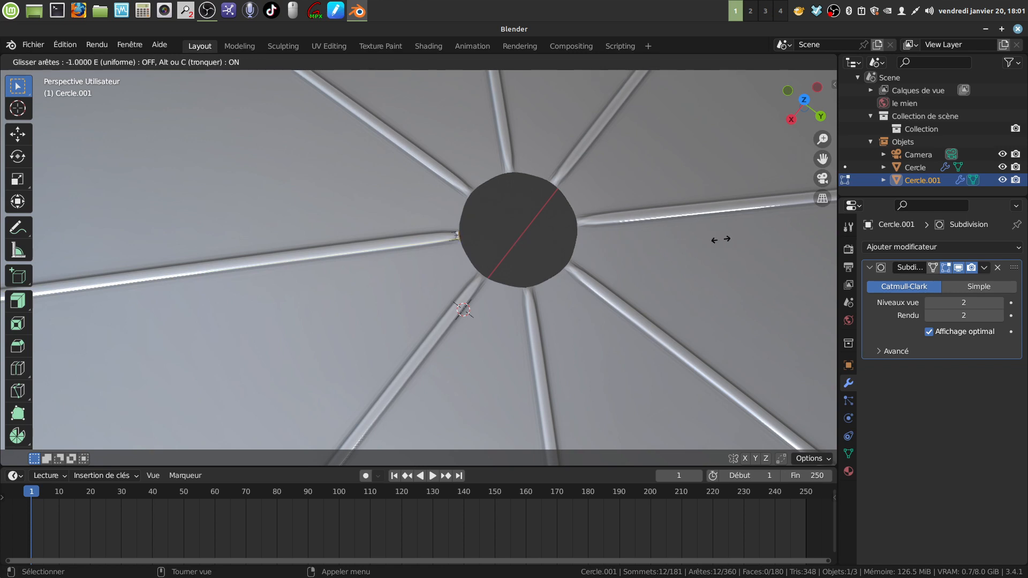
{"action": "left_click", "coordinate": [673, 232]}
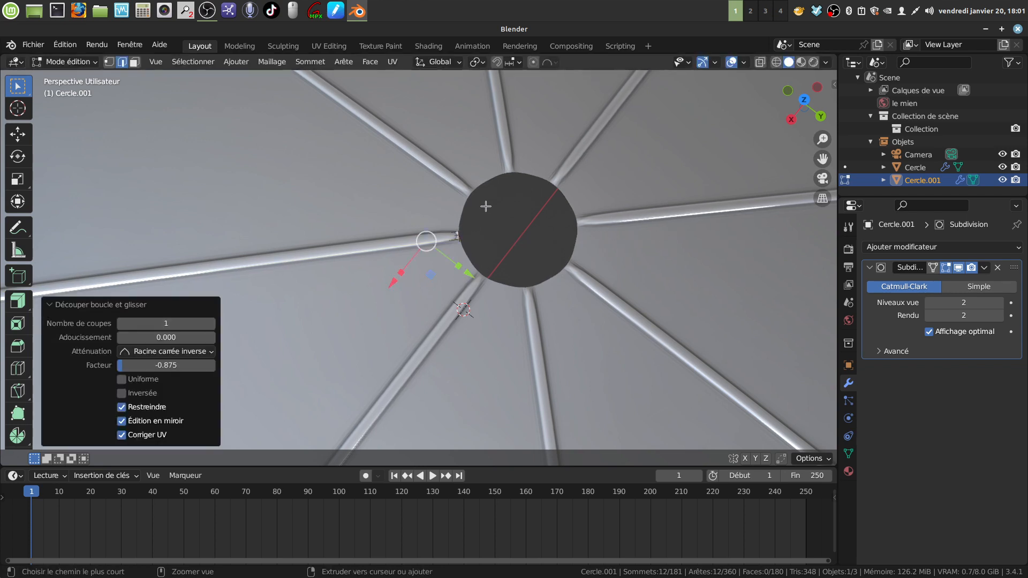
{"action": "key", "text": "ctrl+z"}
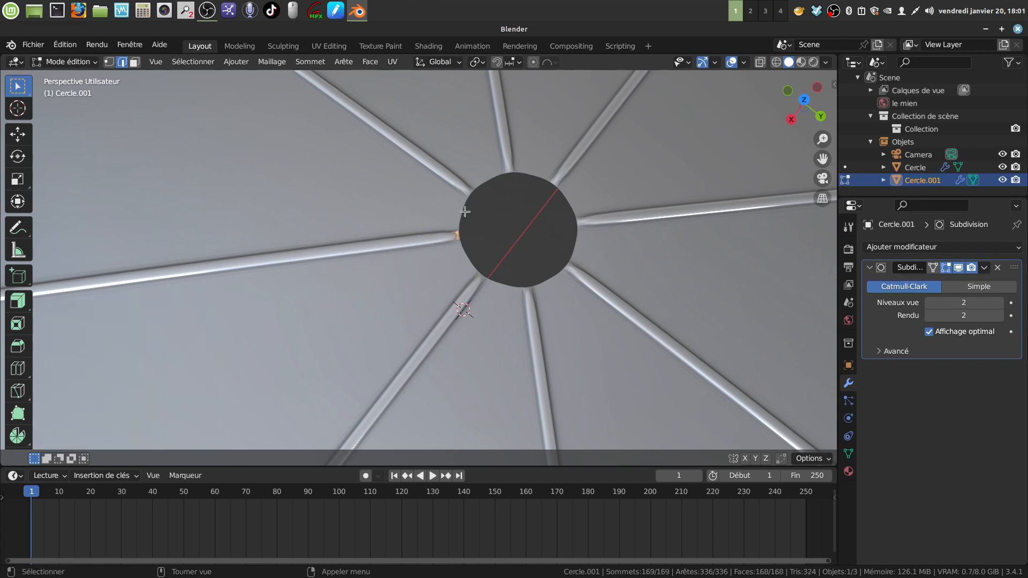
{"action": "left_click", "coordinate": [458, 229]}
{"action": "key", "text": "Tab"}
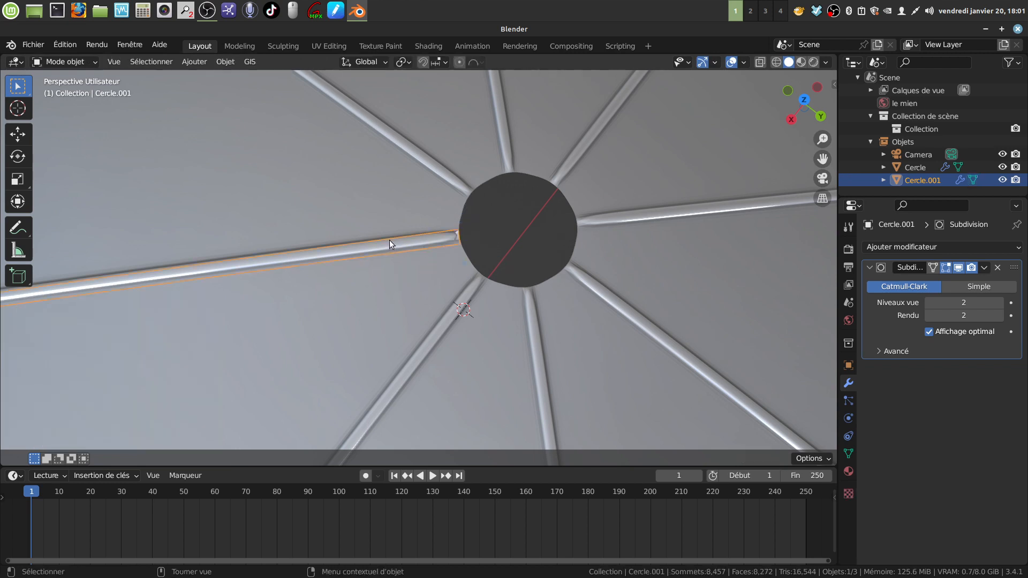
Isolate the rib in local view and turn off its Subdivision modifier's viewport display
{"action": "key", "text": "KP_Divide"}
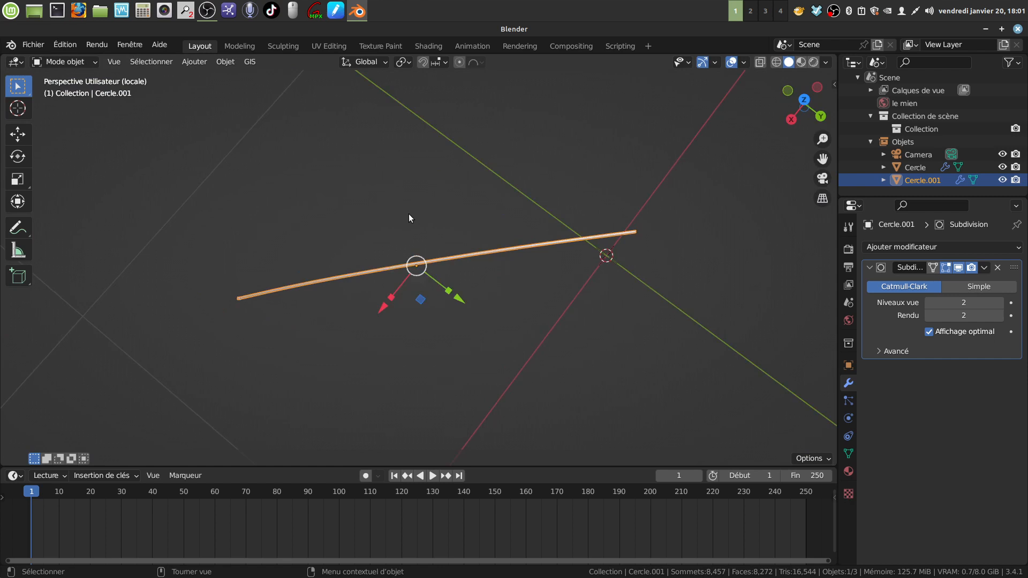
{"action": "middle_click_drag", "start_coordinate": [409, 214], "coordinate": [440, 233]}
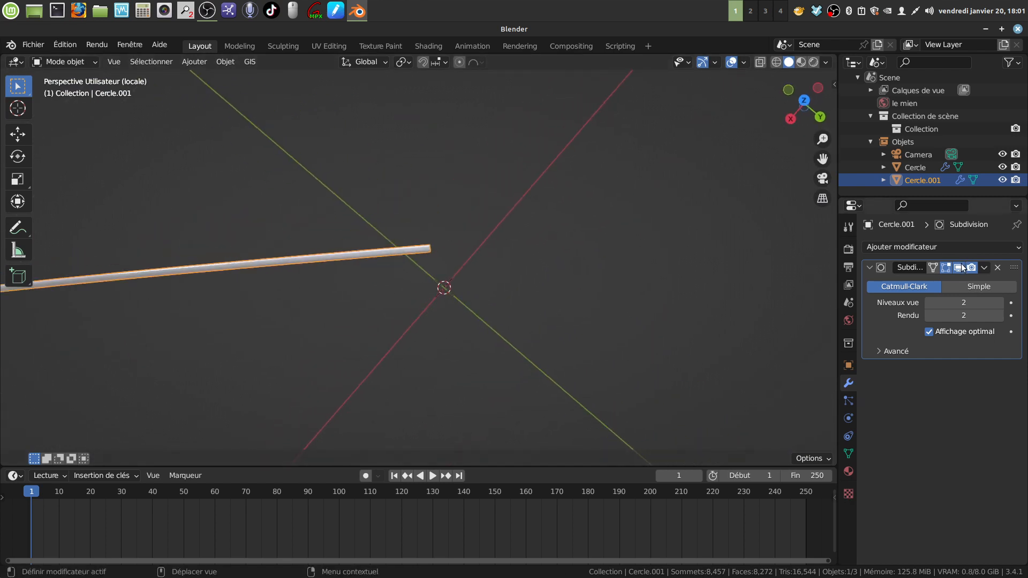
{"action": "left_click", "coordinate": [958, 267]}
Add a single loop cut around the rib, slid close to its inner end with factor -0.990
{"action": "scroll", "coordinate": [508, 271], "scroll_direction": "up", "scroll_amount": 2}
{"action": "key", "text": "Tab"}
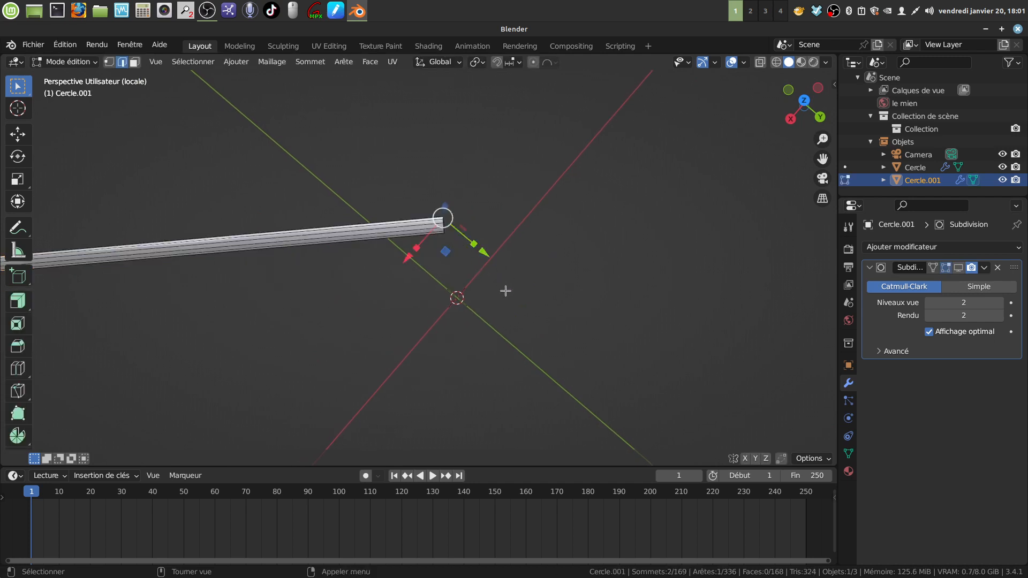
{"action": "middle_click_drag", "start_coordinate": [505, 292], "coordinate": [407, 238]}
{"action": "middle_click_drag", "start_coordinate": [496, 252], "coordinate": [489, 228]}
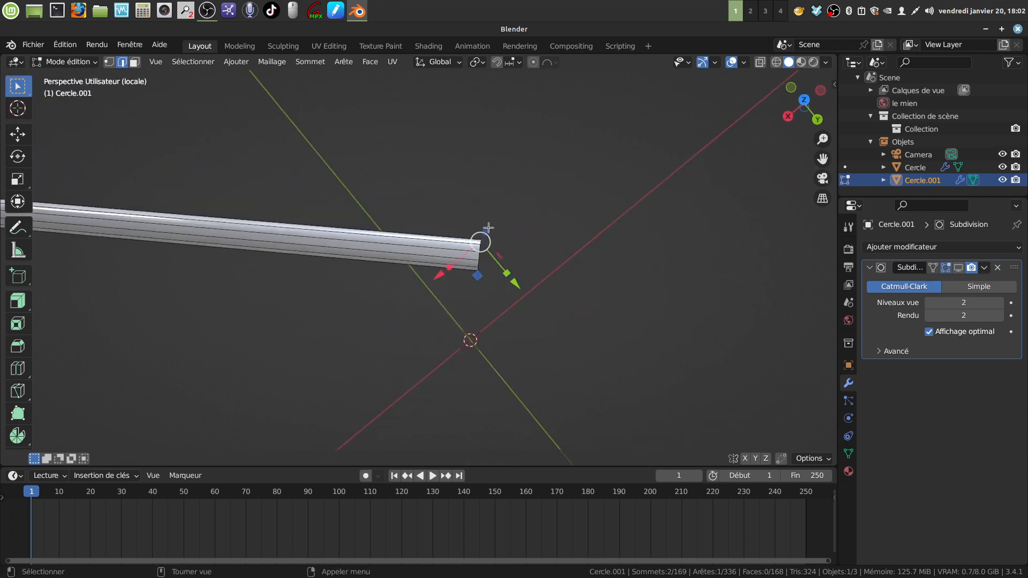
{"action": "key", "text": "ctrl"}
{"action": "key", "text": "ctrl+r"}
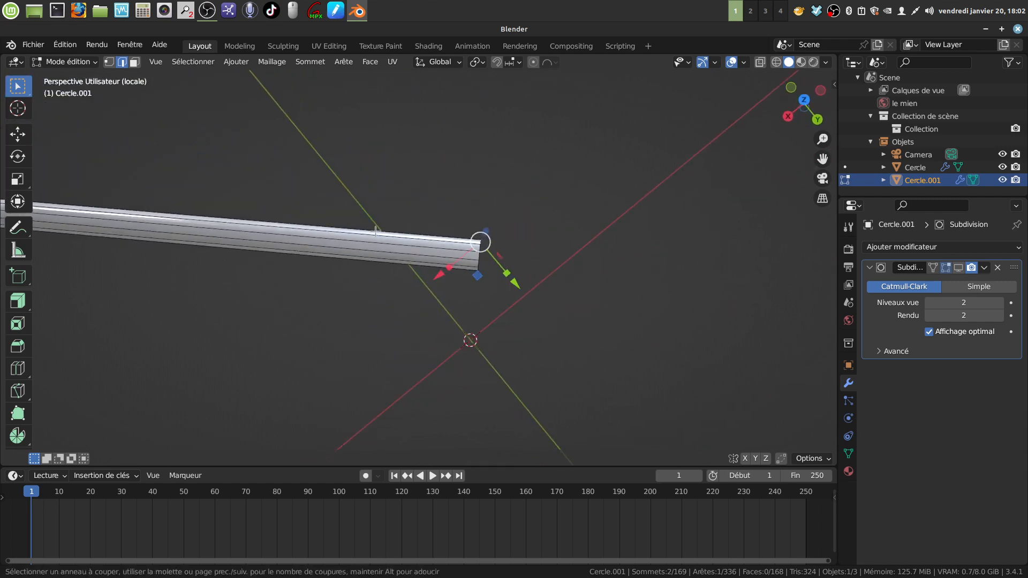
{"action": "left_click", "coordinate": [376, 231]}
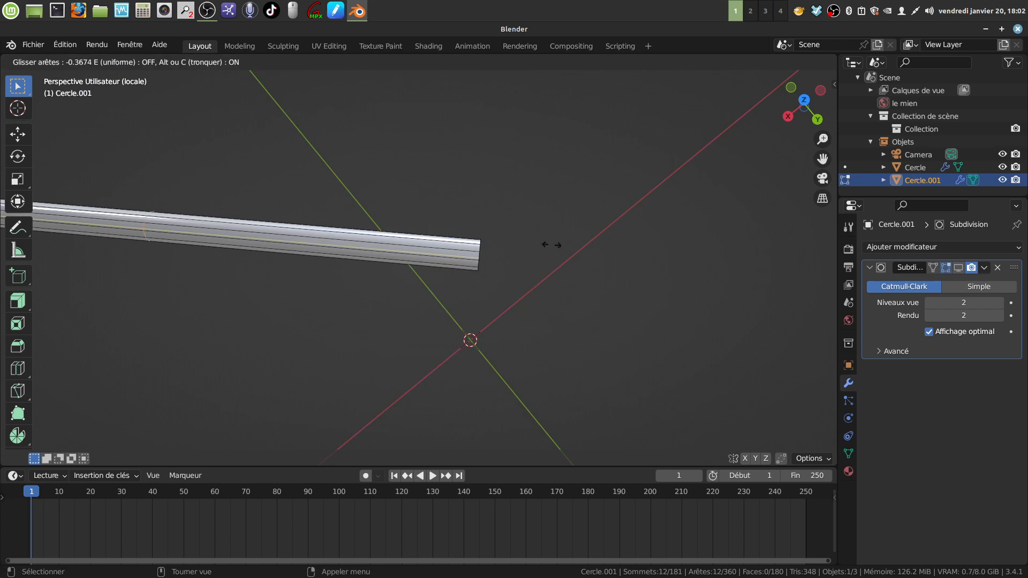
{"action": "left_click", "coordinate": [8, 274]}
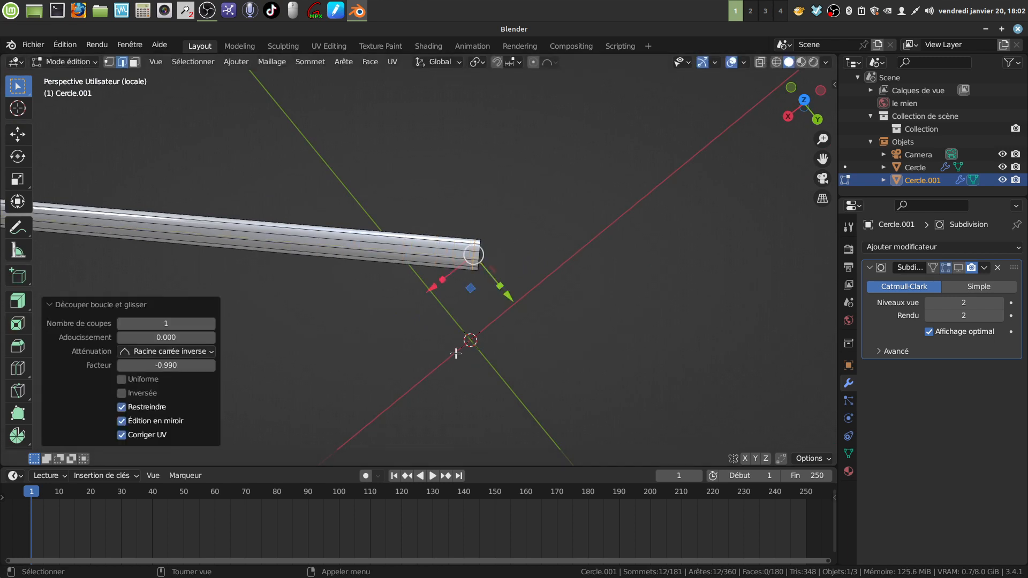
{"action": "scroll", "coordinate": [471, 337], "scroll_direction": "down", "scroll_amount": 1}
{"action": "key", "text": "Tab"}
Turn the Subdivision modifier's viewport display on again for the isolated rib
{"action": "middle_click_drag", "start_coordinate": [473, 331], "coordinate": [474, 338]}
{"action": "middle_click_drag", "start_coordinate": [474, 292], "coordinate": [507, 274], "text": "shift"}
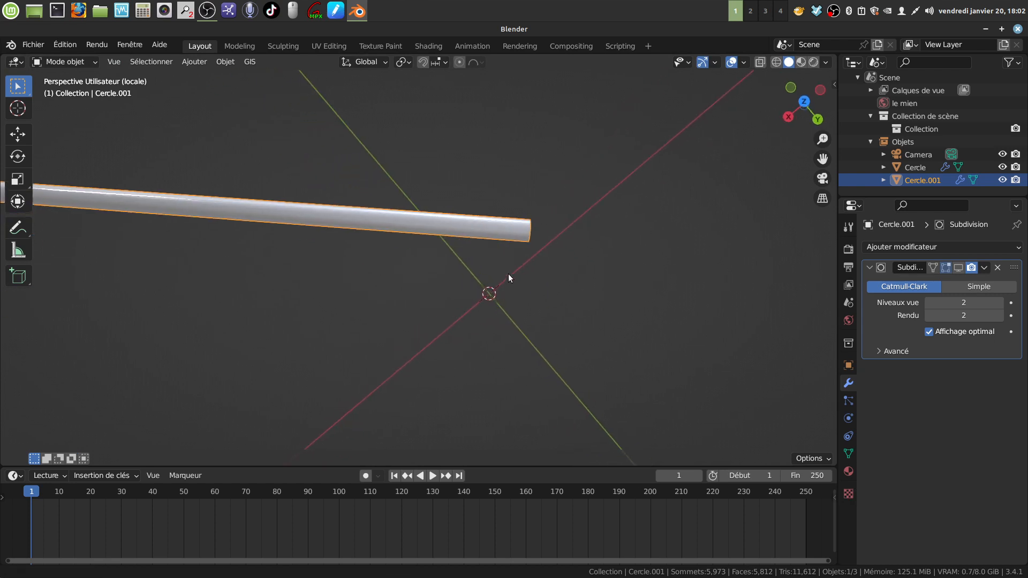
{"action": "scroll", "coordinate": [507, 274], "scroll_direction": "down", "scroll_amount": 2}
{"action": "mouse_move", "coordinate": [447, 298]}
{"action": "middle_mouse_down"}
{"action": "mouse_move", "coordinate": [419, 309]}
{"action": "mouse_move", "coordinate": [438, 307]}
{"action": "middle_mouse_up"}
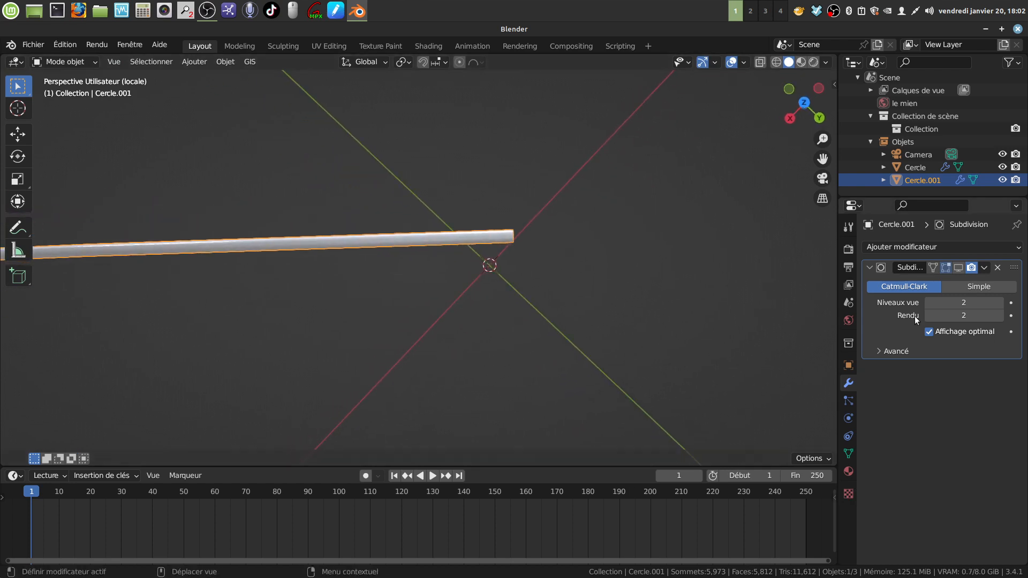
{"action": "left_click", "coordinate": [958, 267]}
{"action": "scroll", "coordinate": [369, 303], "scroll_direction": "down", "scroll_amount": 3}
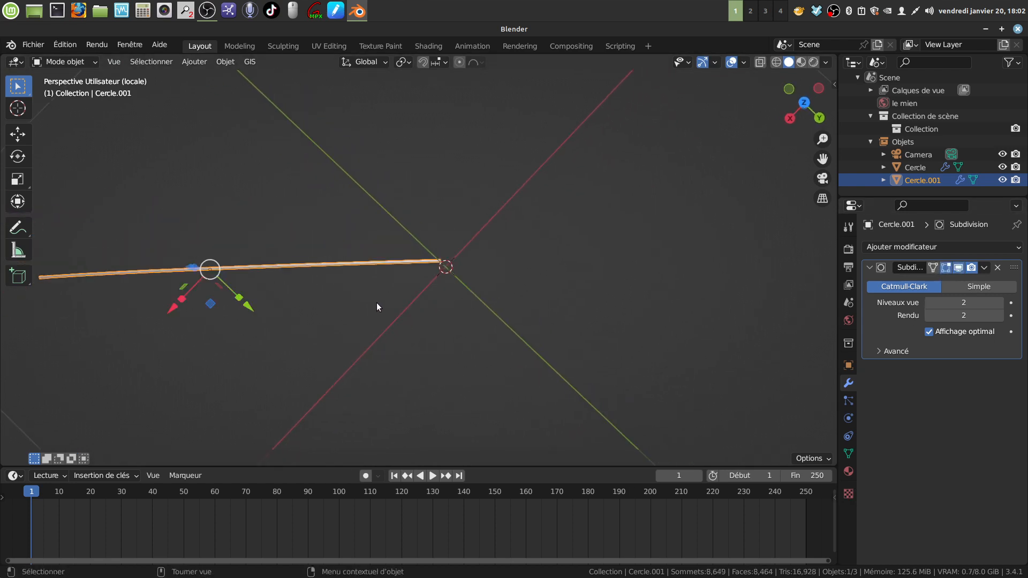
Set the isolated rib's origin to the 3D cursor at the world centre, viewing it from above
{"action": "middle_click_drag", "start_coordinate": [377, 303], "coordinate": [414, 299]}
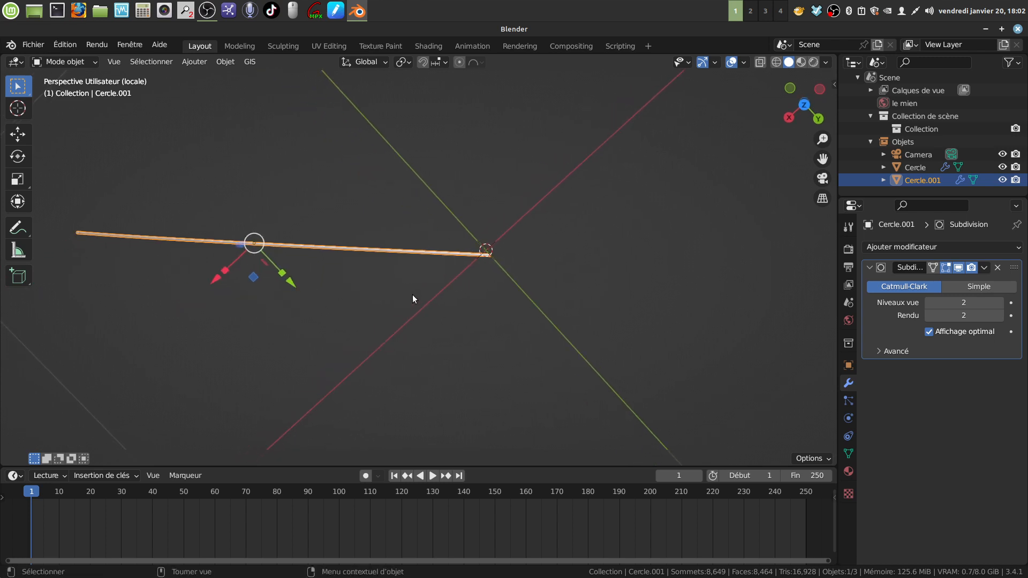
{"action": "key", "text": "KP_7"}
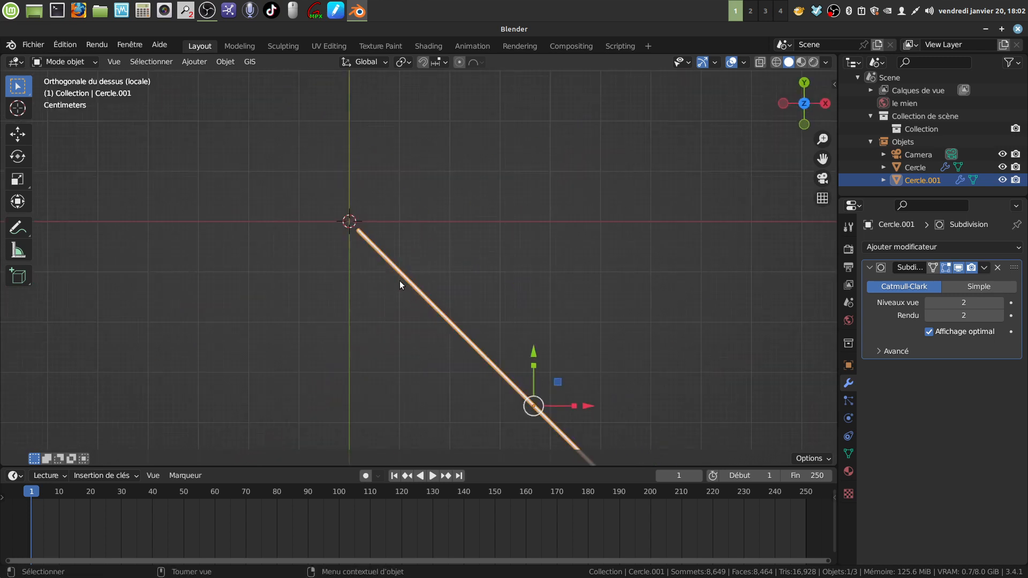
{"action": "scroll", "coordinate": [399, 280], "scroll_direction": "down", "scroll_amount": 2}
{"action": "middle_click_drag", "start_coordinate": [398, 227], "coordinate": [426, 229], "text": "shift"}
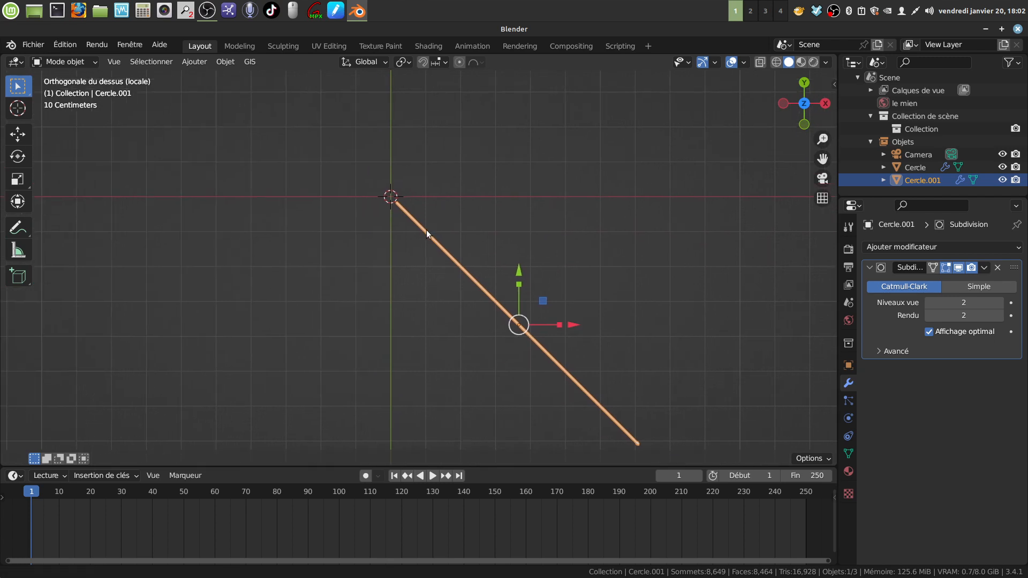
{"action": "middle_click_drag", "start_coordinate": [405, 299], "coordinate": [416, 309], "text": "shift"}
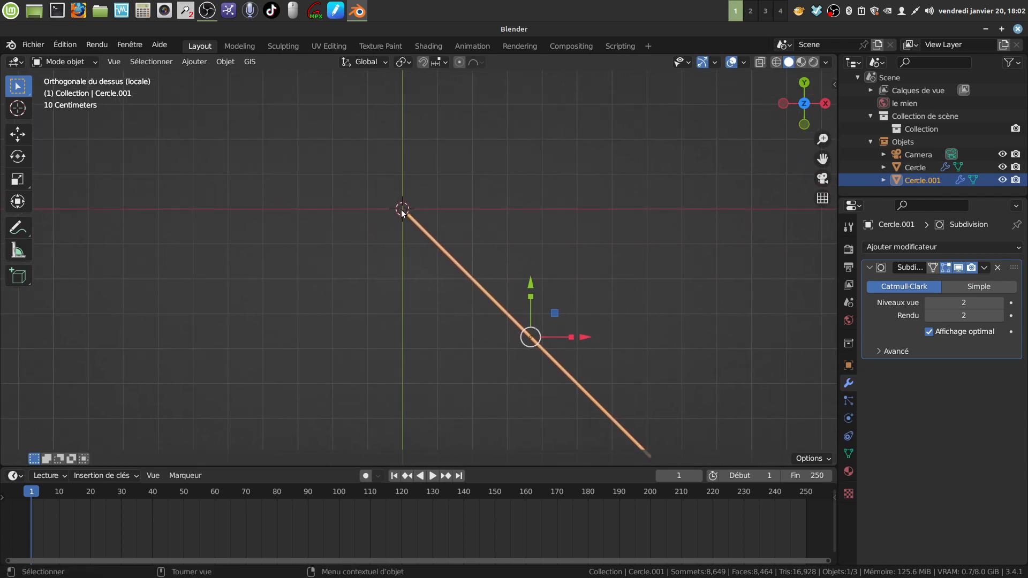
{"action": "middle_click_drag", "start_coordinate": [455, 269], "coordinate": [508, 282], "text": "shift"}
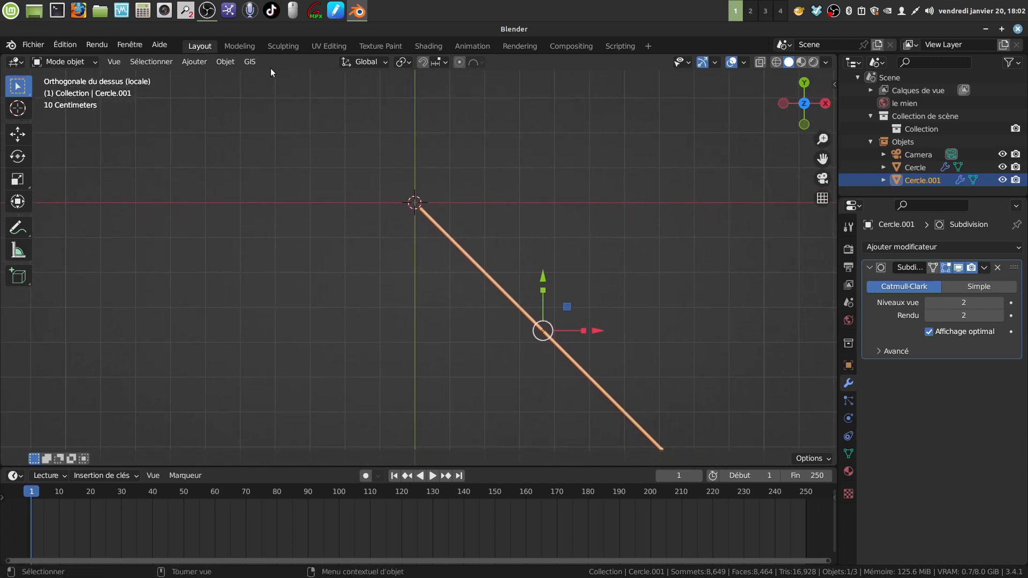
{"action": "left_click", "coordinate": [222, 63]}
{"action": "mouse_move", "coordinate": [252, 87]}
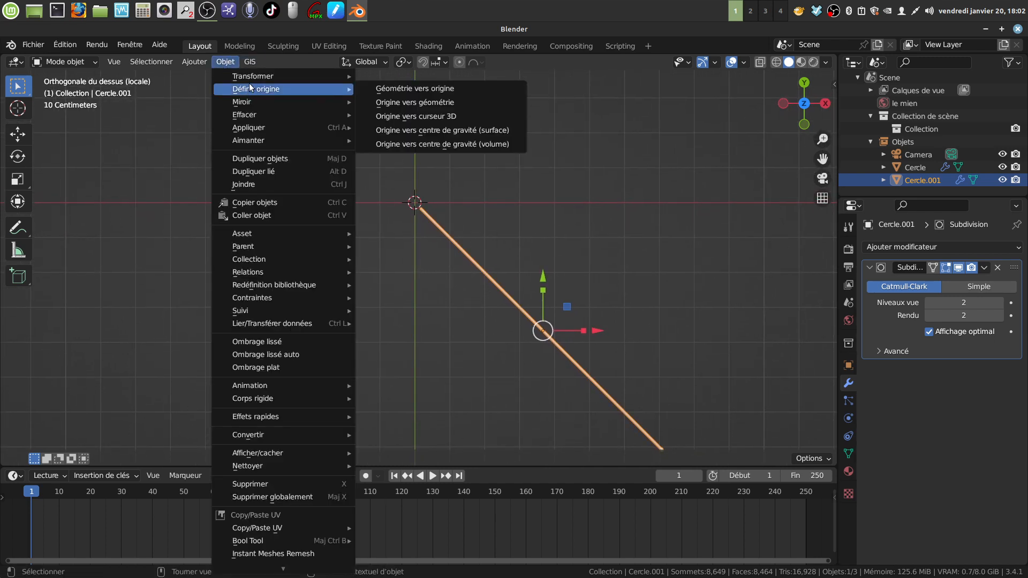
{"action": "left_click", "coordinate": [452, 116]}
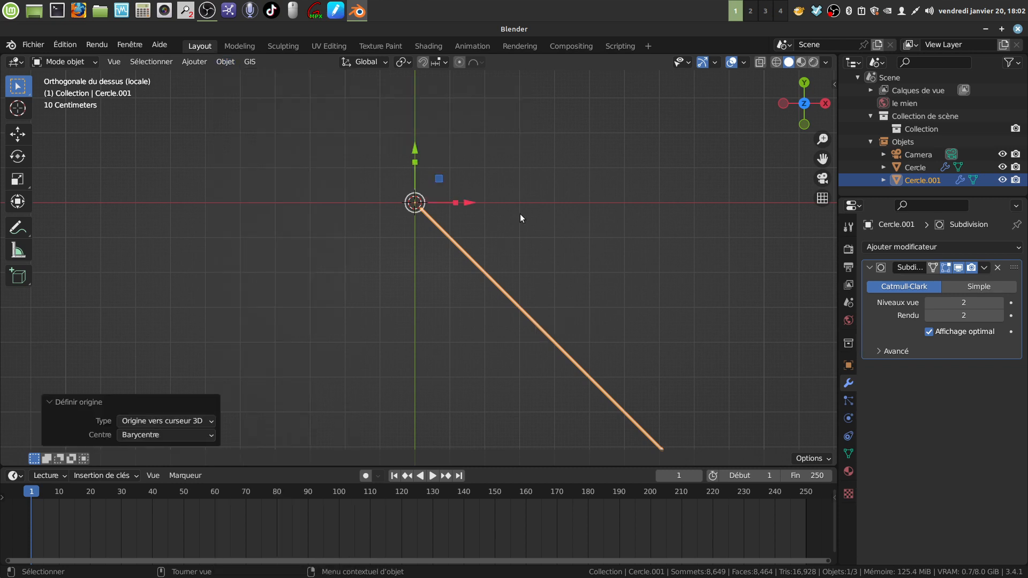
Spin the rib's entire mesh 360° around the Z axis with the Spin tool in Edit Mode
{"action": "key", "text": "Tab"}
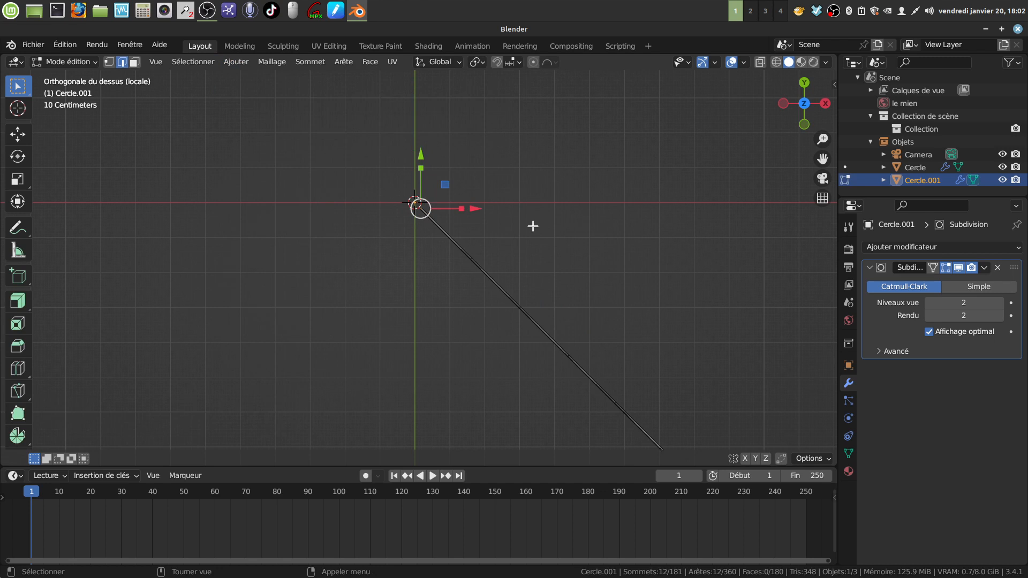
{"action": "key", "text": "alt+a"}
{"action": "key", "text": "a"}
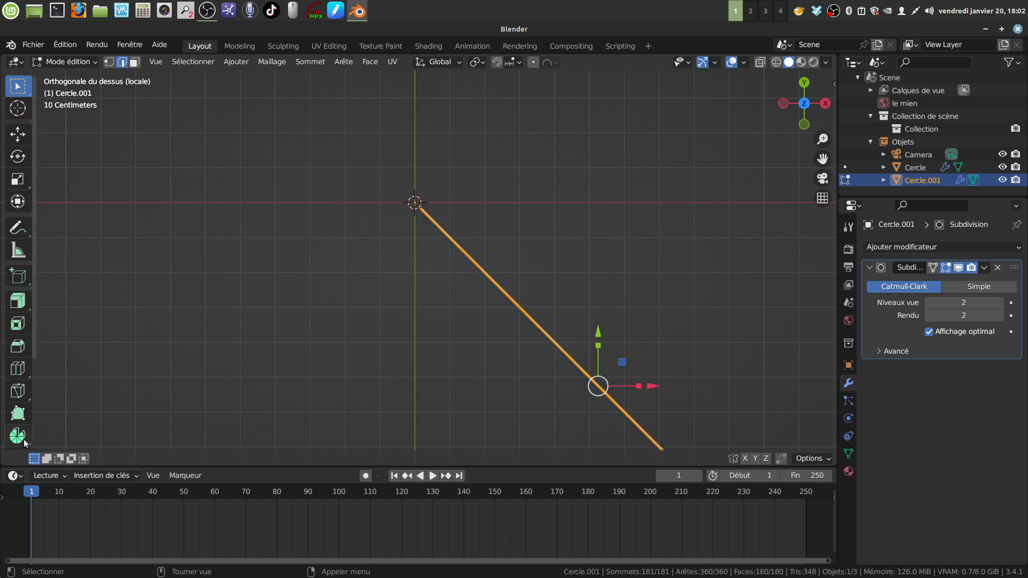
{"action": "left_click_drag", "start_coordinate": [24, 442], "coordinate": [44, 440]}
{"action": "left_click", "coordinate": [85, 461]}
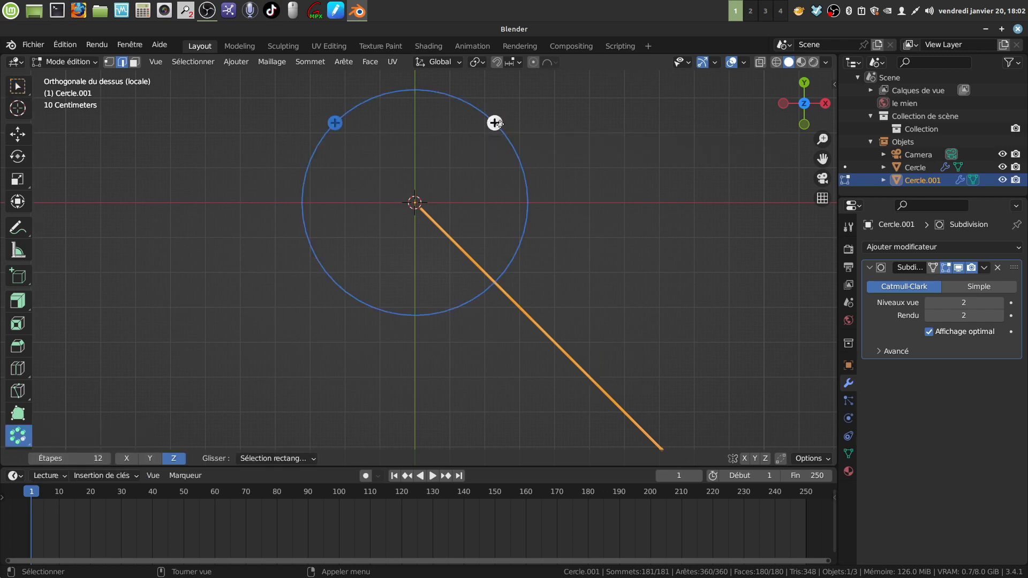
{"action": "left_click", "coordinate": [495, 123]}
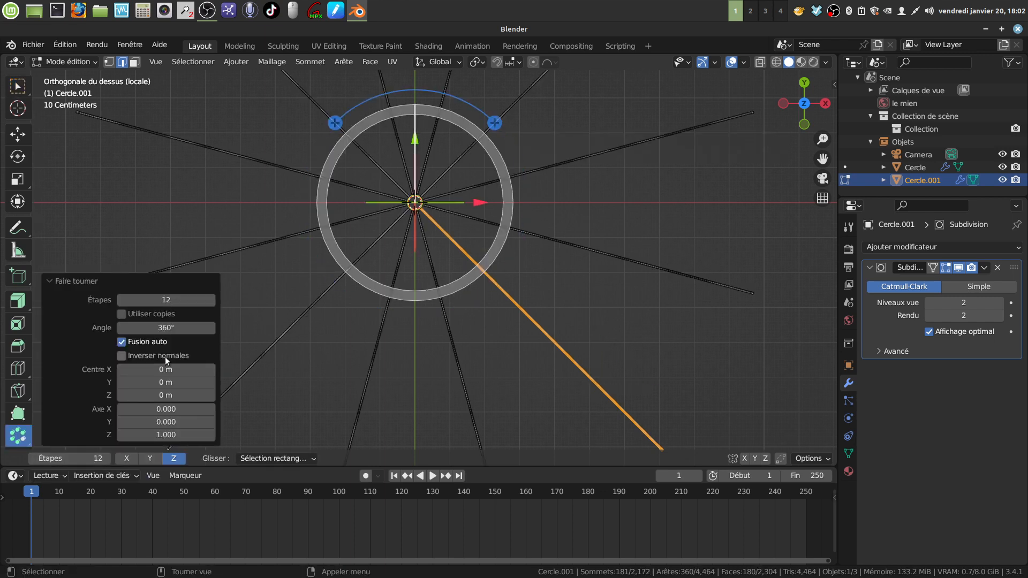
Set the spin to 8 steps and enable the use of duplicates
{"action": "left_click", "coordinate": [171, 299]}
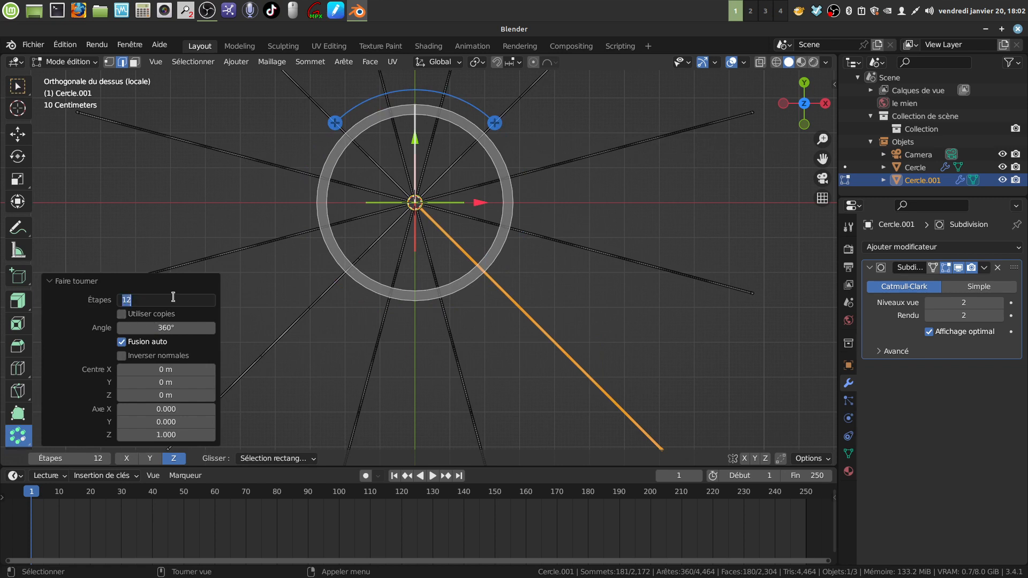
{"action": "key", "text": "BackSpace"}
{"action": "type", "text": "8"}
{"action": "key", "text": "Return"}
{"action": "left_click", "coordinate": [122, 314]}
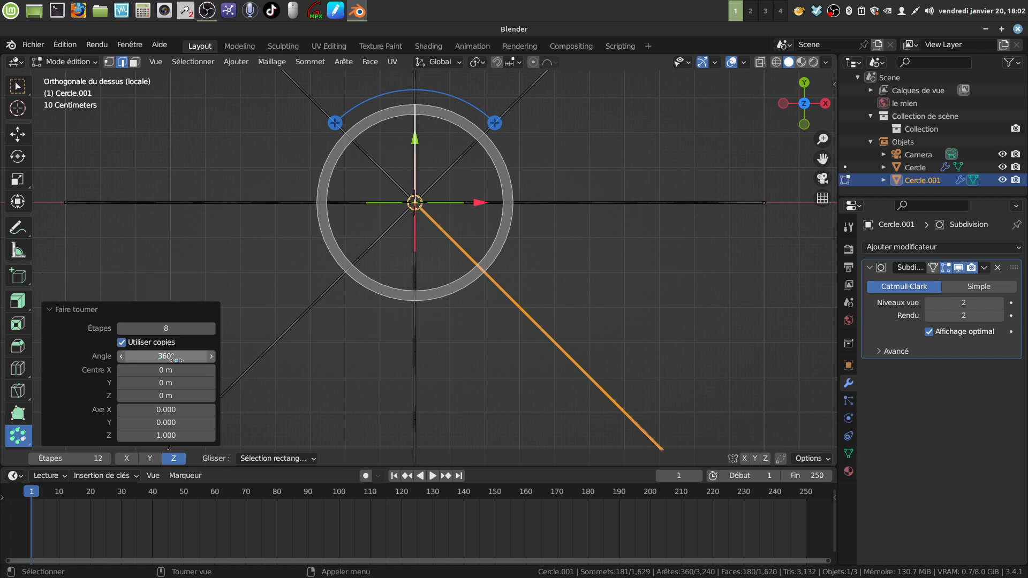
{"action": "mouse_move", "coordinate": [177, 360]}
{"action": "left_mouse_down"}
{"action": "mouse_move", "coordinate": [156, 356]}
{"action": "mouse_move", "coordinate": [163, 351]}
{"action": "left_mouse_up"}
{"action": "middle_click_drag", "start_coordinate": [525, 280], "coordinate": [522, 244]}
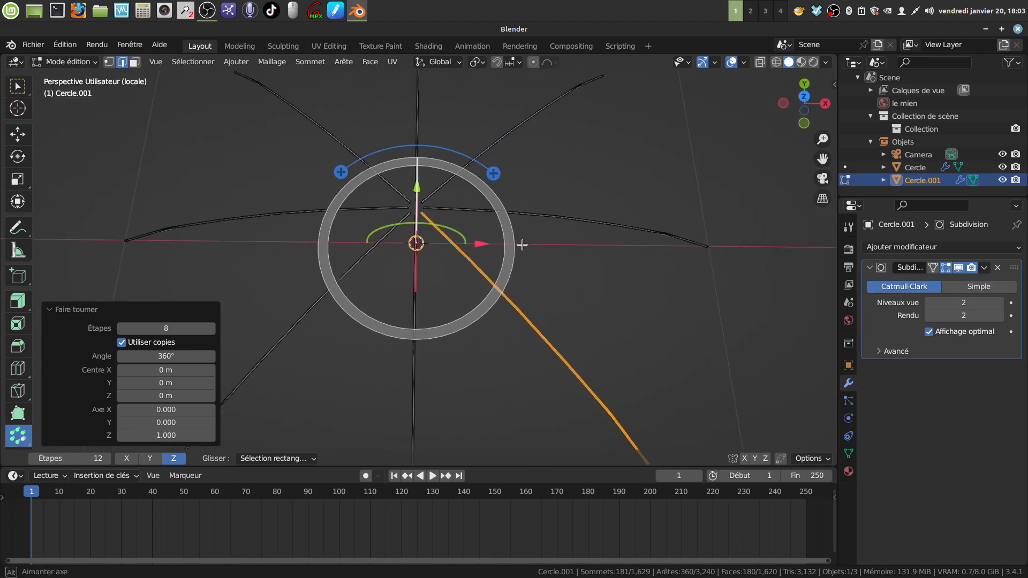
Merge the vertices of all the ribs by distance at 0.0001 m and return to Object Mode
{"action": "left_click", "coordinate": [18, 86]}
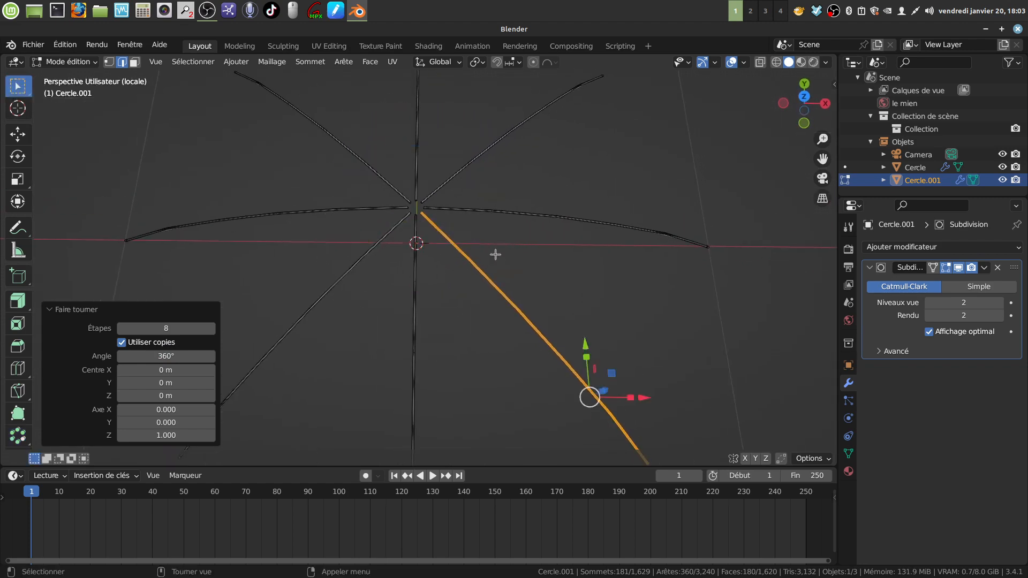
{"action": "key", "text": "a"}
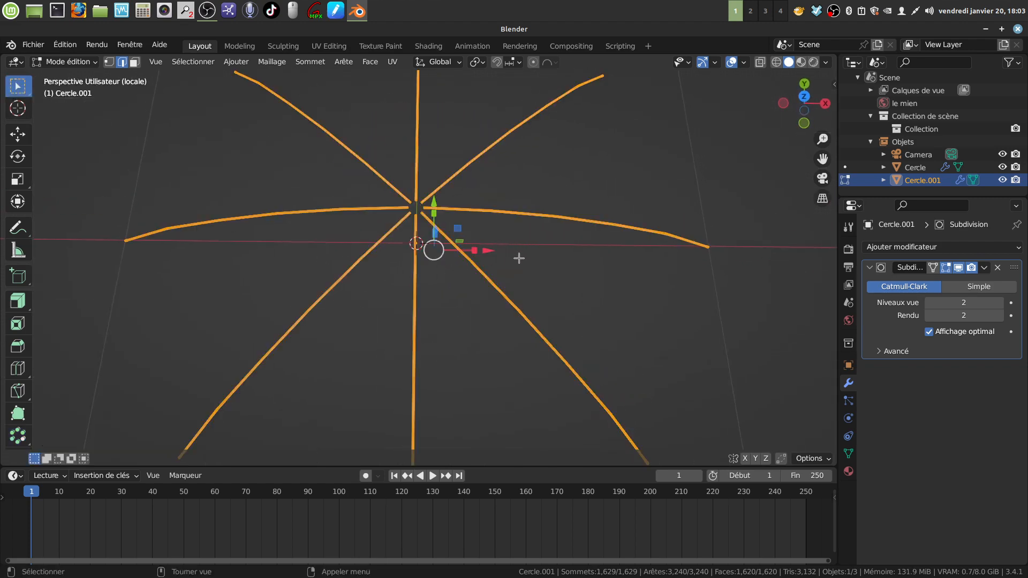
{"action": "left_click", "coordinate": [276, 61]}
{"action": "mouse_move", "coordinate": [308, 352]}
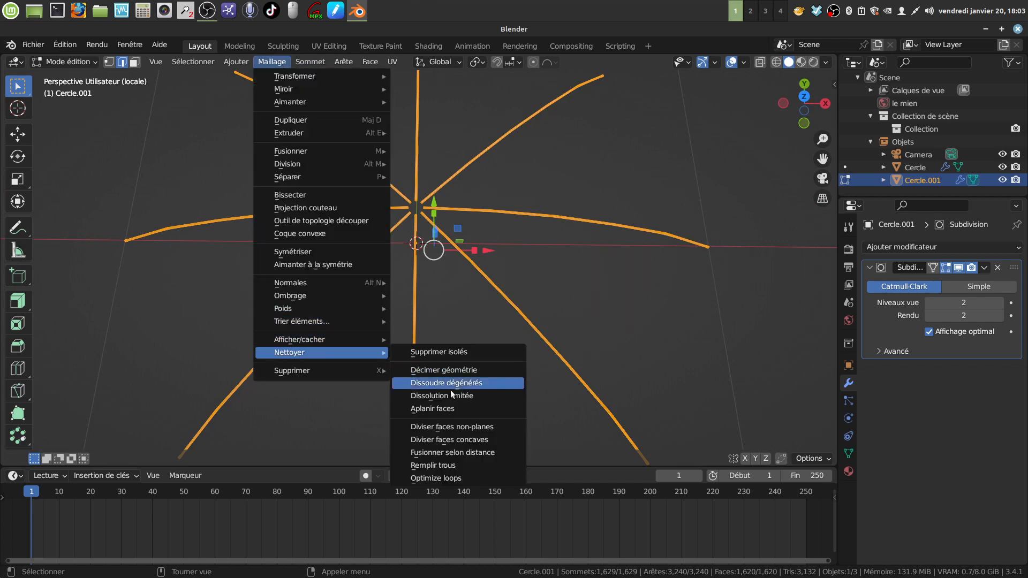
{"action": "left_click", "coordinate": [486, 455]}
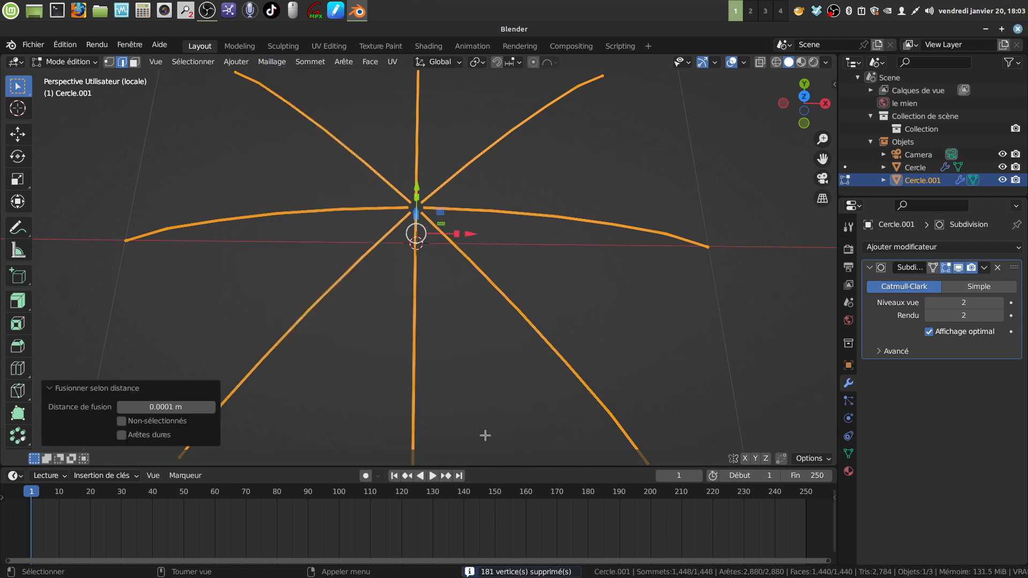
{"action": "scroll", "coordinate": [506, 259], "scroll_direction": "down", "scroll_amount": 4}
{"action": "middle_click_drag", "start_coordinate": [509, 283], "coordinate": [494, 249]}
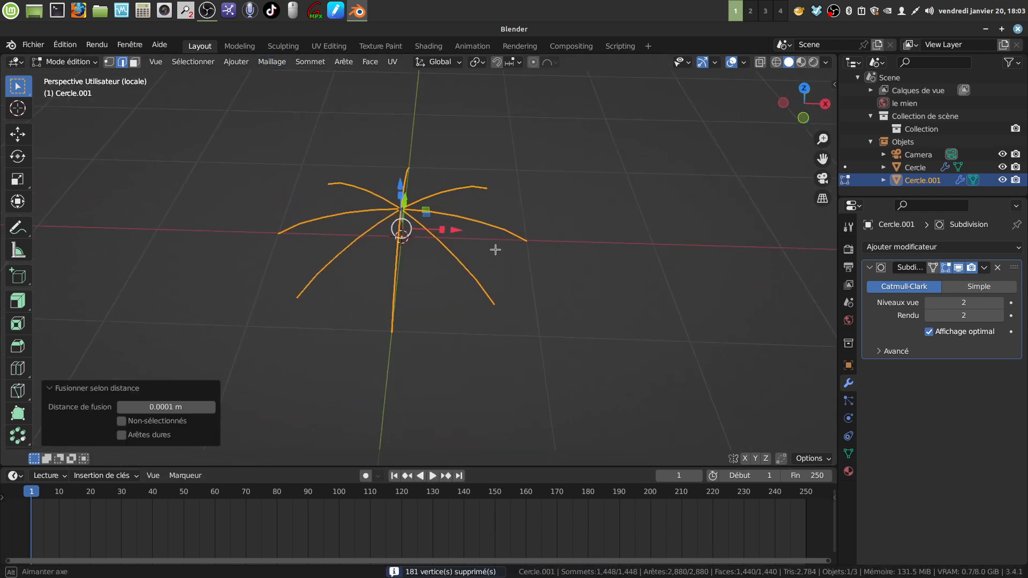
{"action": "key", "text": "Tab"}
Leave local view with the ribs object selected, and inspect the ribs on the canopy around its centre hole
{"action": "left_click", "coordinate": [511, 281]}
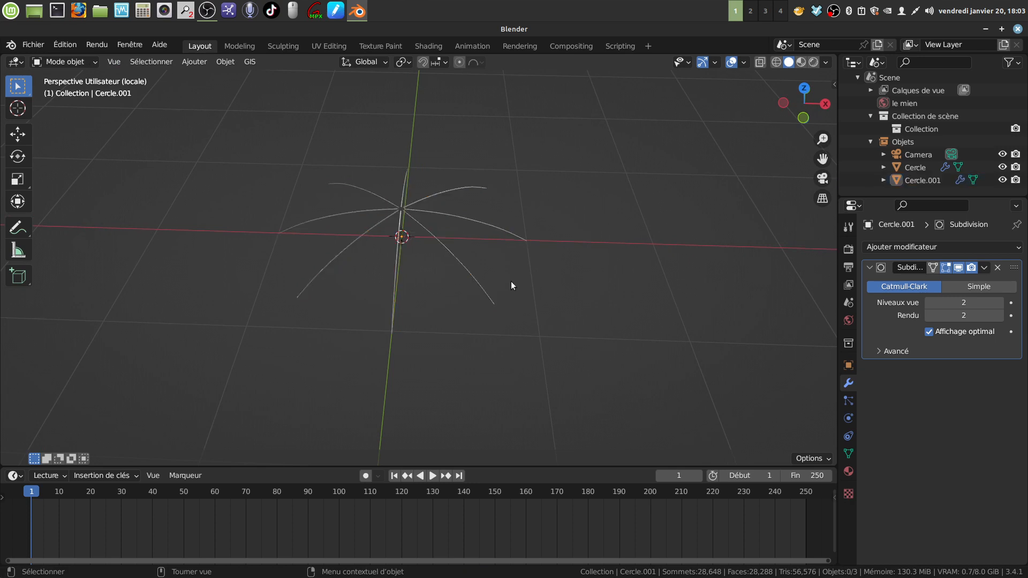
{"action": "left_click", "coordinate": [479, 284]}
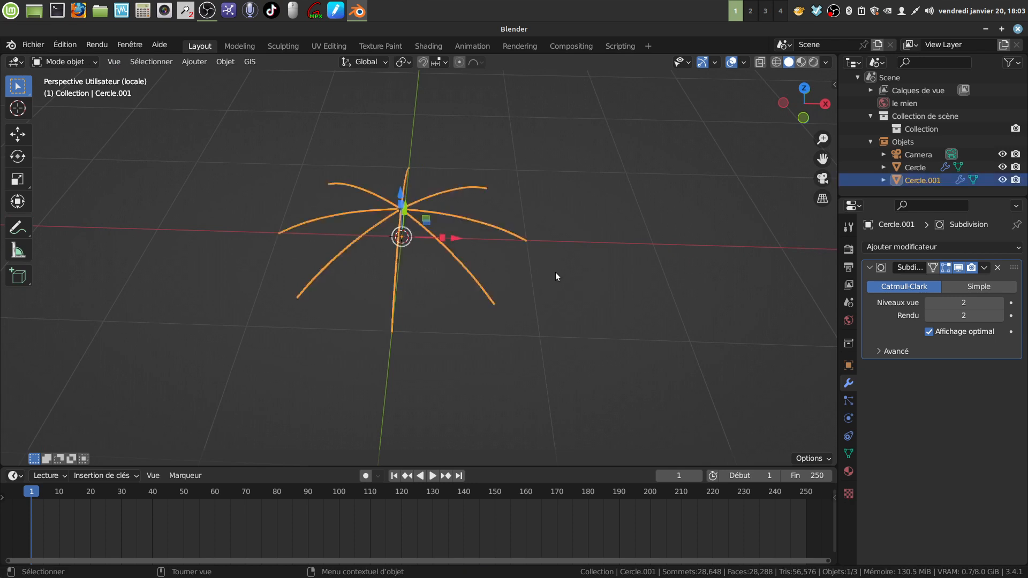
{"action": "key", "text": "KP_Divide"}
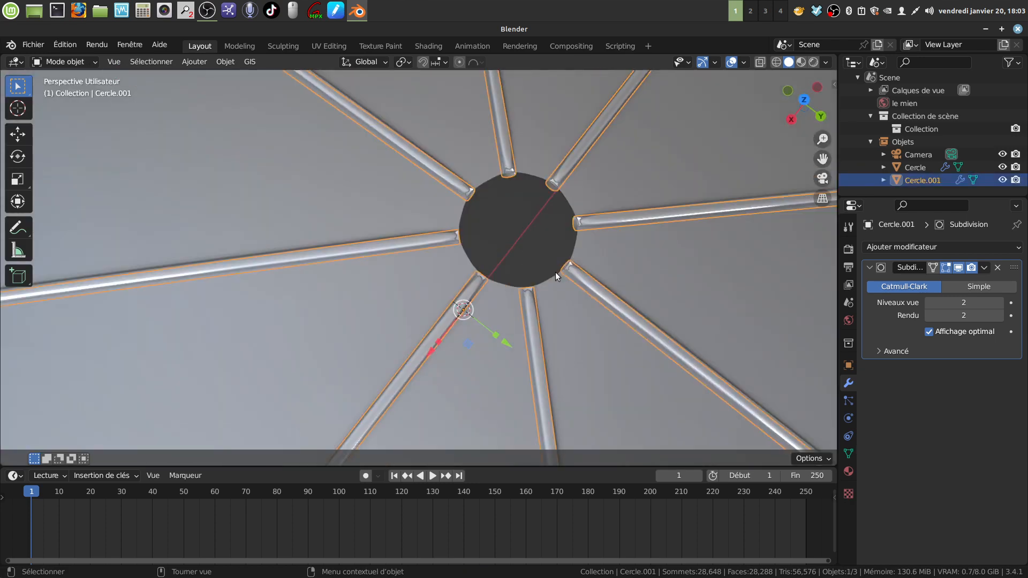
{"action": "middle_click_drag", "start_coordinate": [555, 272], "coordinate": [594, 357]}
{"action": "scroll", "coordinate": [552, 268], "scroll_direction": "down", "scroll_amount": 6}
{"action": "left_click", "coordinate": [594, 362]}
{"action": "middle_click_drag", "start_coordinate": [509, 381], "coordinate": [423, 336]}
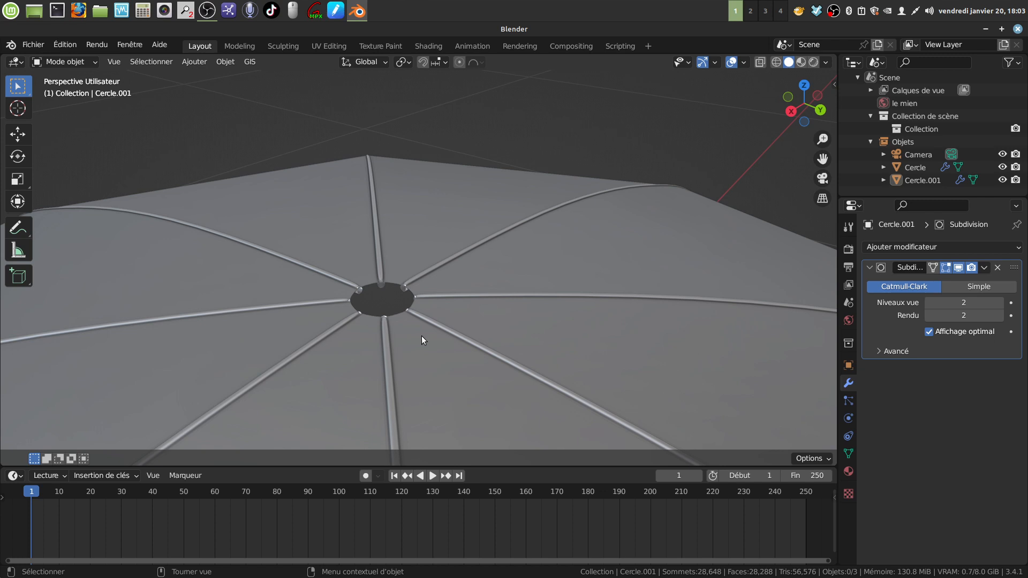
{"action": "middle_click_drag", "start_coordinate": [435, 350], "coordinate": [426, 258]}
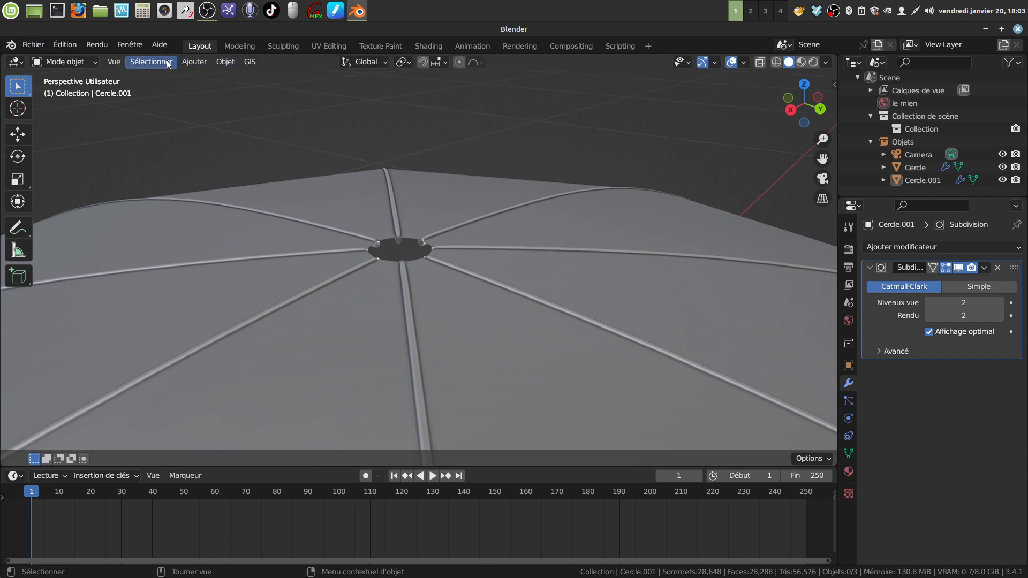
Add a mesh cylinder with 18 vertices and its cap fill type set to nothing (Rien)
{"action": "left_click", "coordinate": [196, 63]}
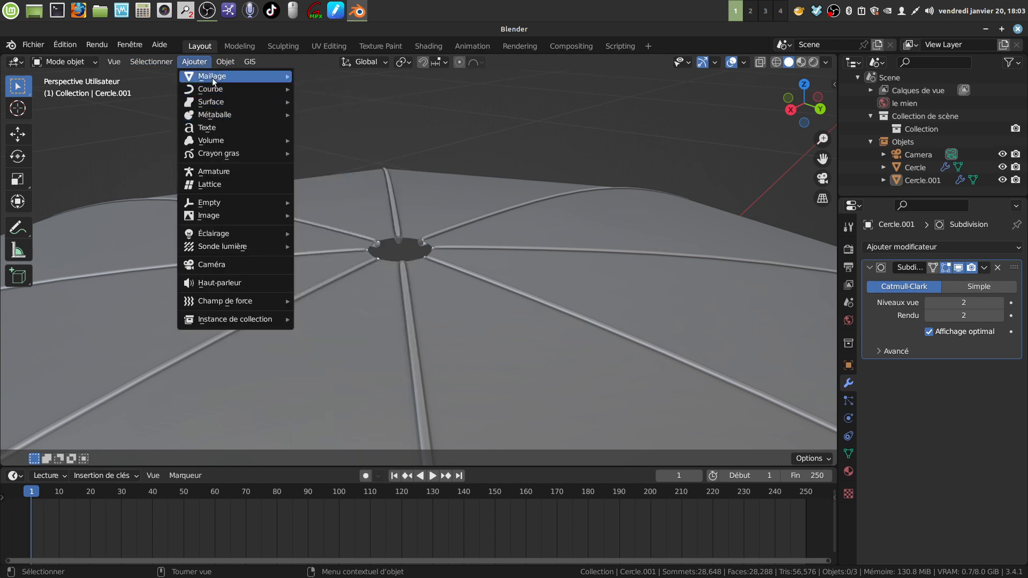
{"action": "mouse_move", "coordinate": [212, 81]}
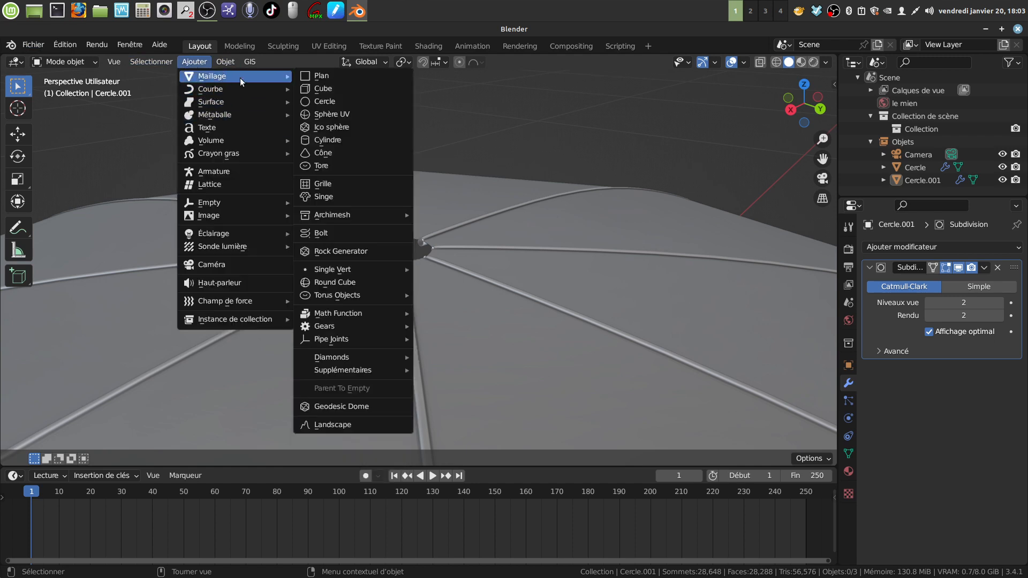
{"action": "left_click", "coordinate": [343, 141]}
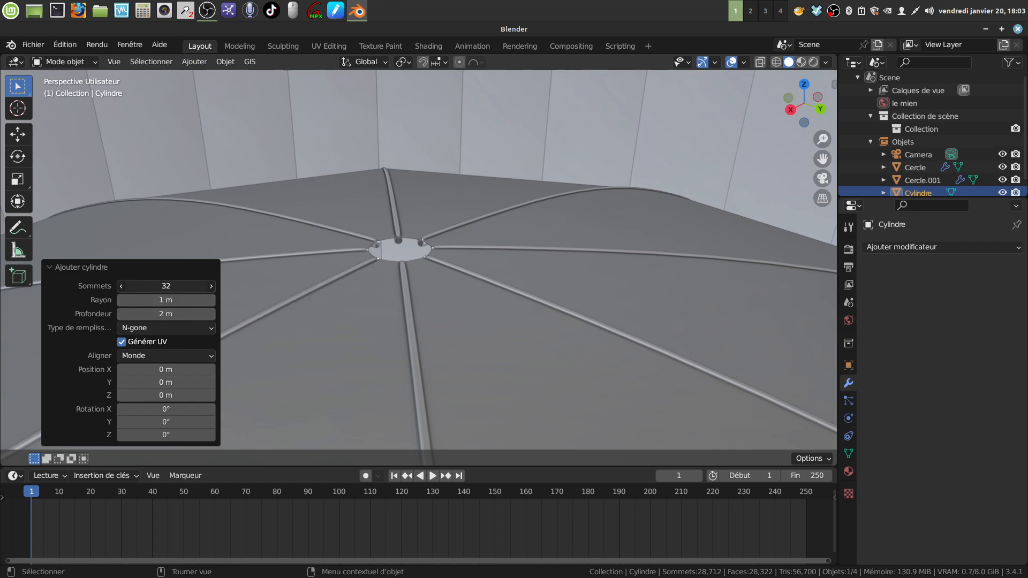
{"action": "left_click", "coordinate": [166, 287]}
{"action": "type", "text": "18"}
{"action": "key", "text": "Return"}
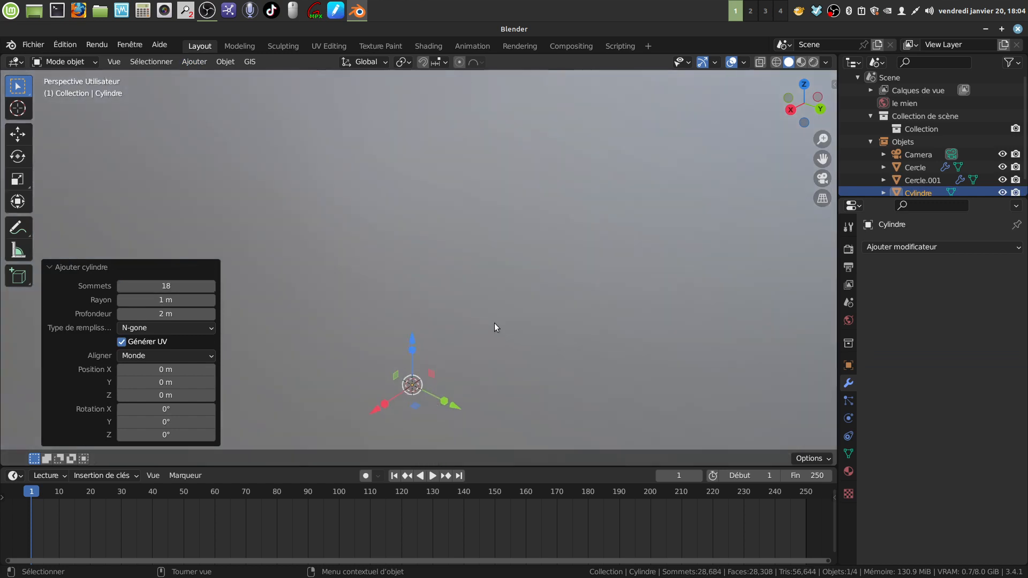
{"action": "scroll", "coordinate": [512, 336], "scroll_direction": "down", "scroll_amount": 8}
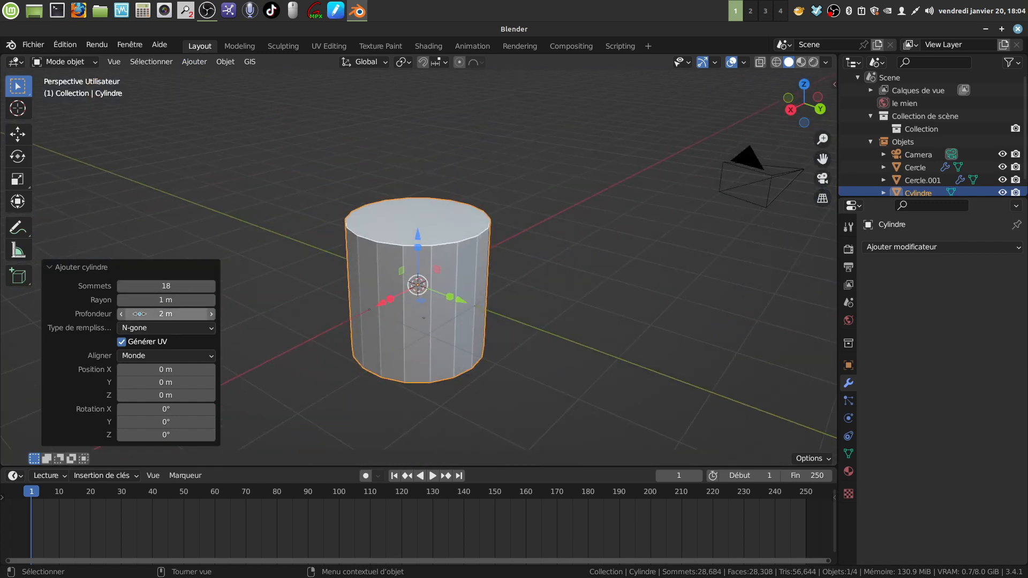
{"action": "left_click", "coordinate": [212, 328]}
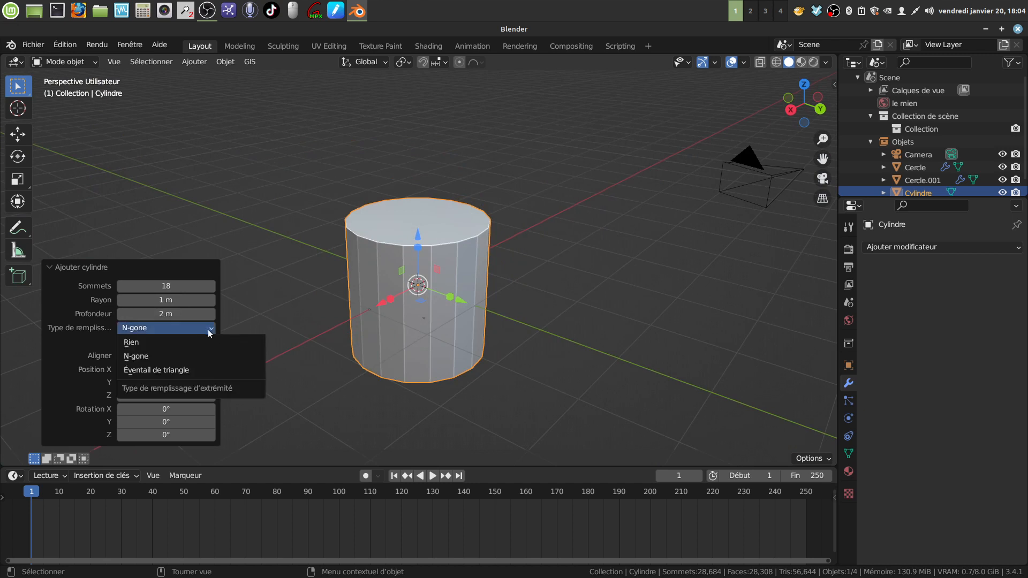
{"action": "left_click", "coordinate": [186, 339]}
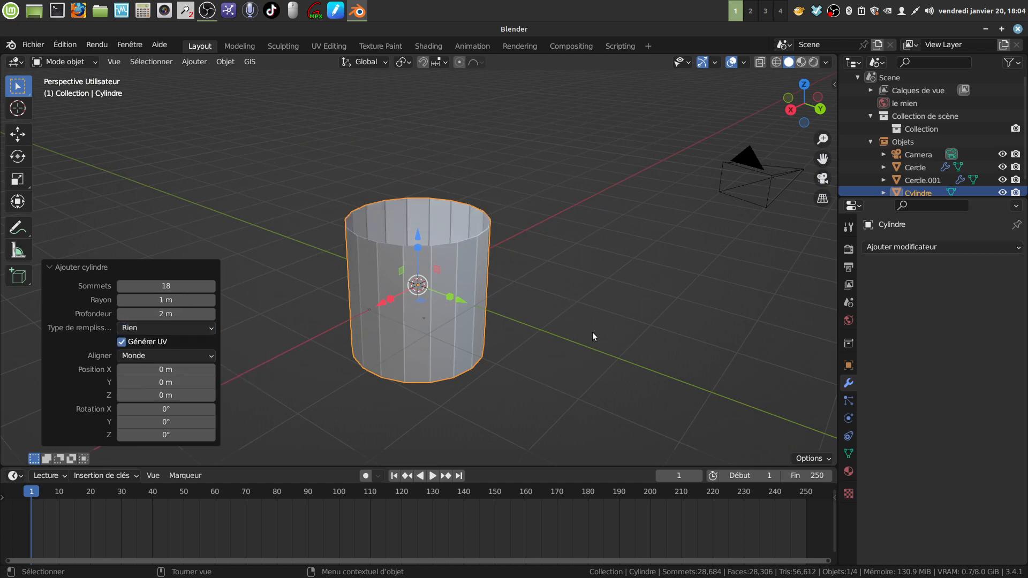
Scale the cylinder by 0.220 and raise it about 0.28 m along Z to the top of the canopy
{"action": "key", "text": "s"}
{"action": "left_click", "coordinate": [458, 287]}
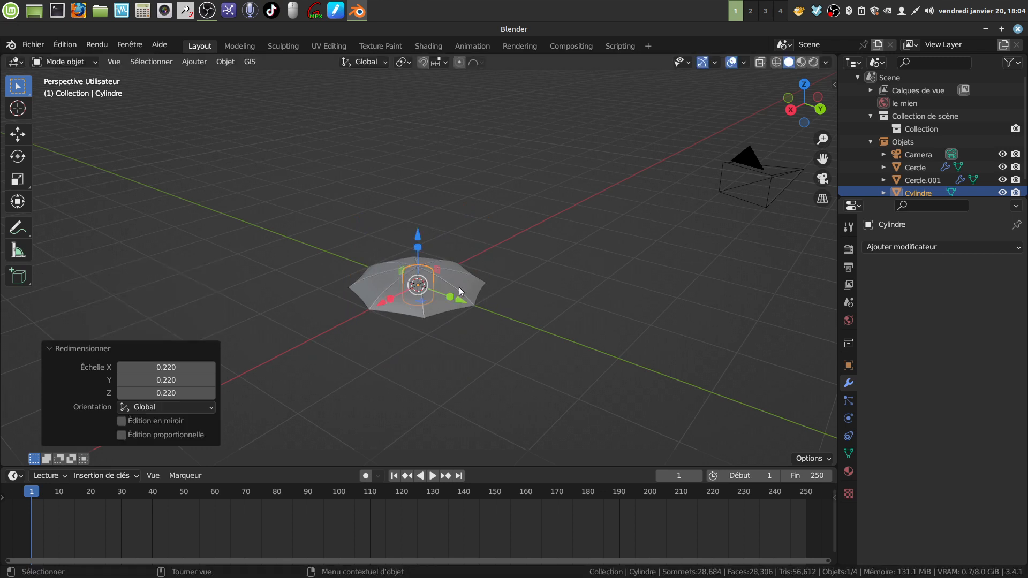
{"action": "scroll", "coordinate": [423, 302], "scroll_direction": "up", "scroll_amount": 5}
{"action": "key", "text": "g"}
{"action": "key", "text": "z"}
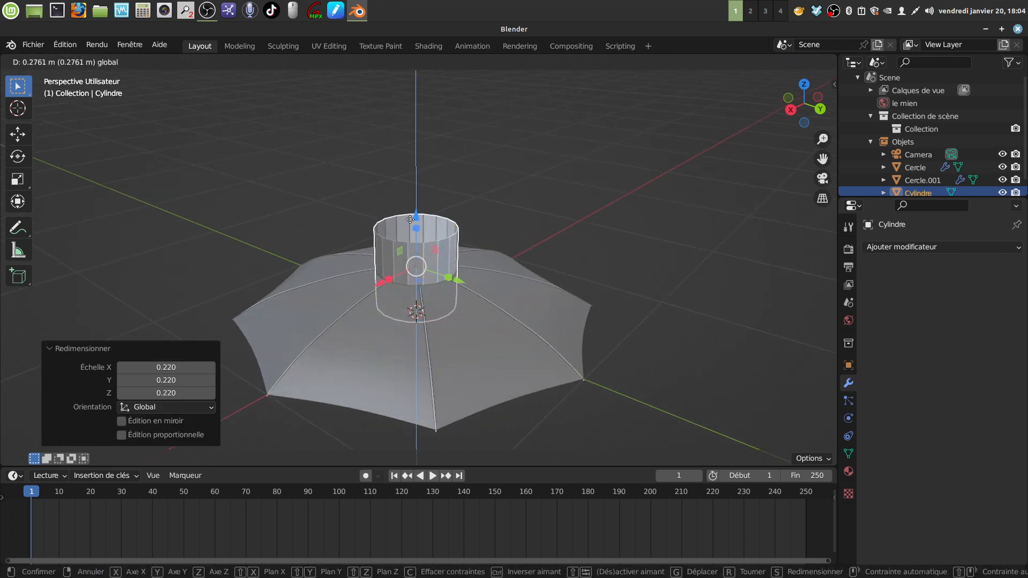
{"action": "left_click", "coordinate": [487, 325]}
Shrink the cylinder further by a factor of 0.236 around the canopy's centre hole
{"action": "key", "text": "s"}
{"action": "left_click", "coordinate": [428, 291]}
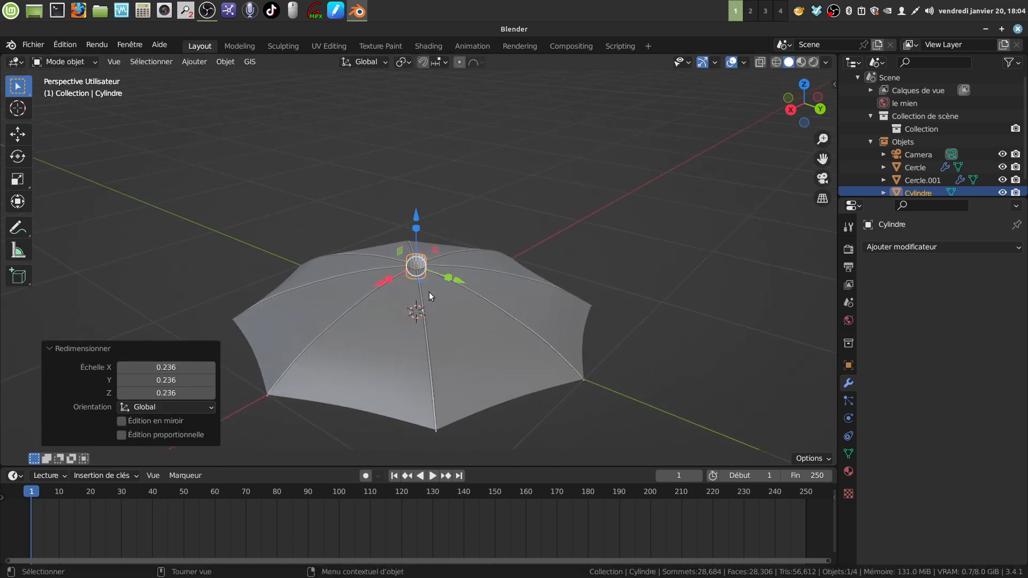
{"action": "scroll", "coordinate": [445, 356], "scroll_direction": "up", "scroll_amount": 3}
{"action": "scroll", "coordinate": [451, 336], "scroll_direction": "up", "scroll_amount": 5}
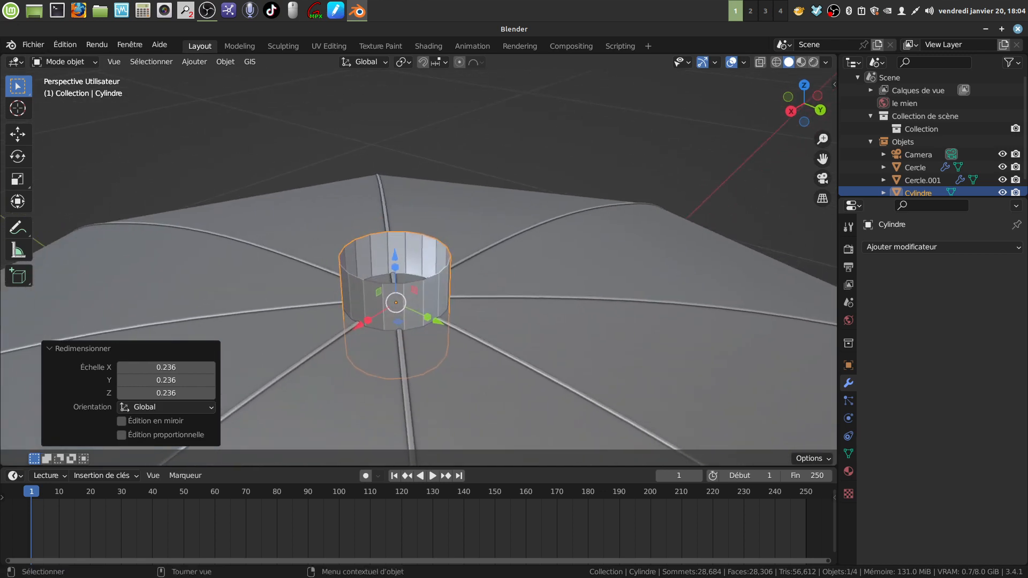
Scale the cylinder down by a factor of 0.409 around the canopy's centre hole
{"action": "key", "text": "s"}
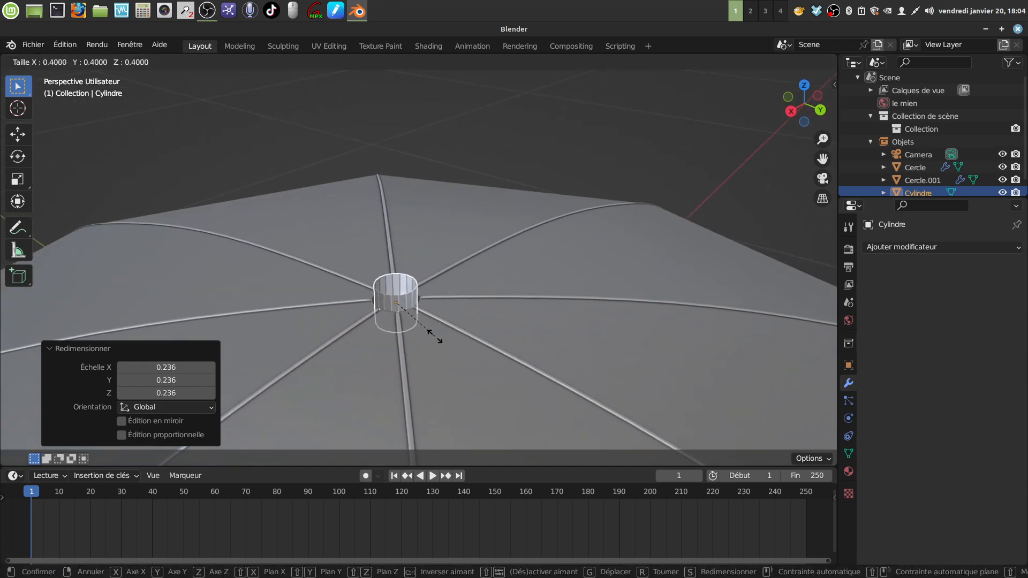
{"action": "left_click", "coordinate": [435, 337]}
{"action": "scroll", "coordinate": [479, 394], "scroll_direction": "up", "scroll_amount": 2}
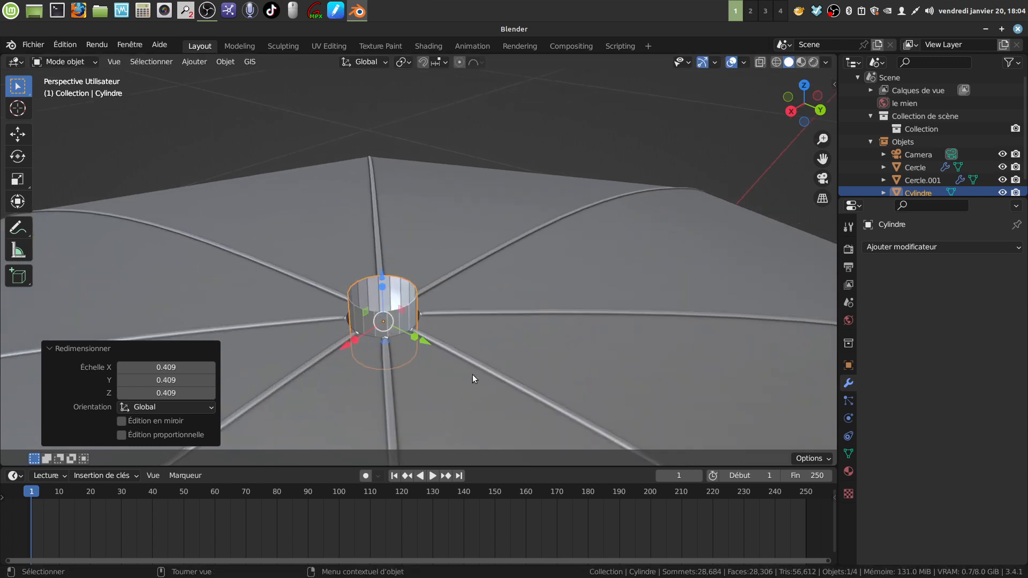
Enlarge the cylinder slightly by factors of 1.096 and 1.173 so it encloses the inner ends of the ribs
{"action": "mouse_move", "coordinate": [472, 374]}
{"action": "middle_mouse_down", "text": "ctrl"}
{"action": "mouse_move", "coordinate": [462, 316]}
{"action": "mouse_move", "coordinate": [467, 362]}
{"action": "middle_mouse_up", "text": "ctrl"}
{"action": "middle_click_drag", "start_coordinate": [445, 400], "coordinate": [445, 321], "text": "ctrl"}
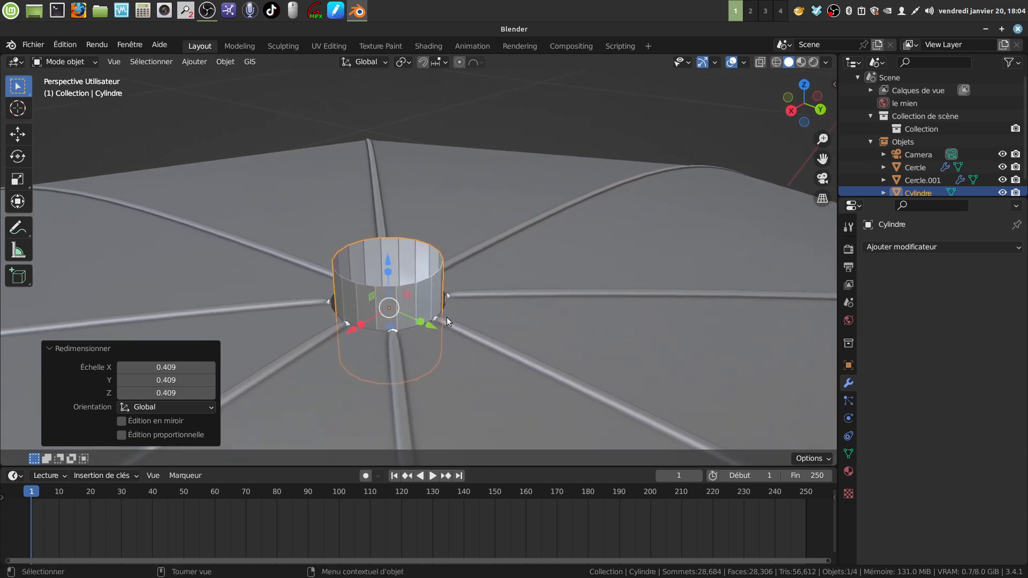
{"action": "key", "text": "s"}
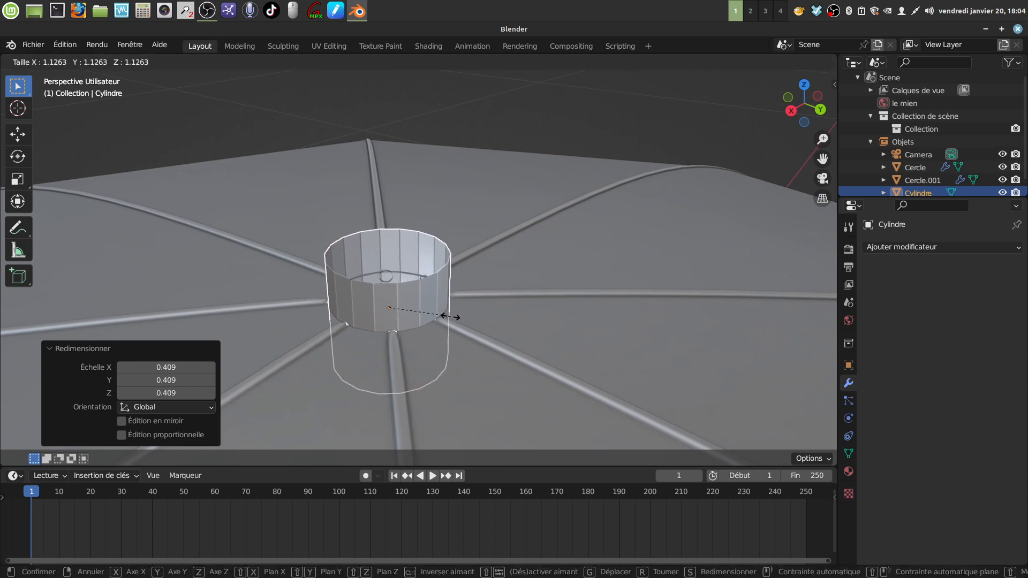
{"action": "left_click", "coordinate": [449, 317]}
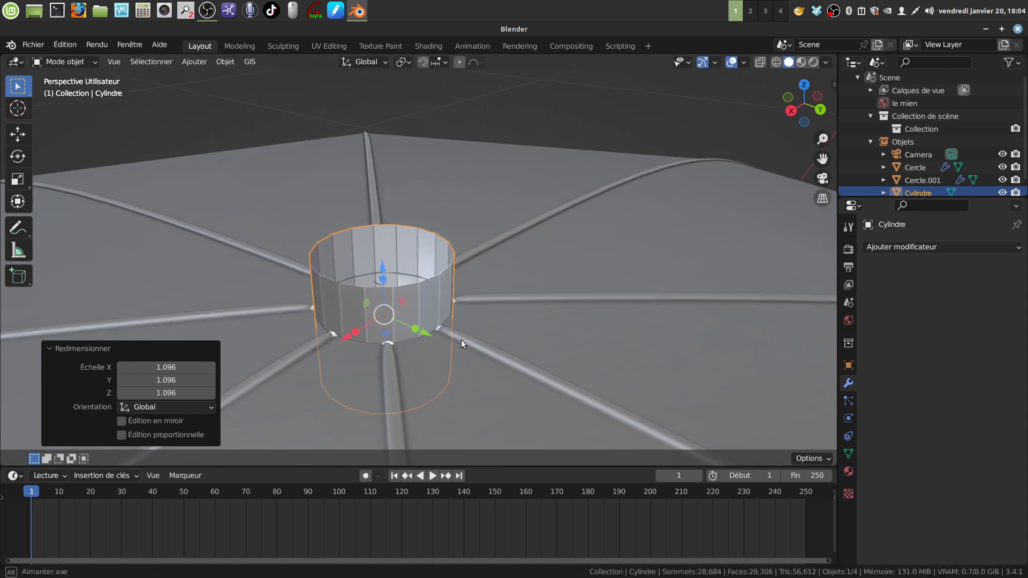
{"action": "middle_click_drag", "start_coordinate": [461, 339], "coordinate": [453, 357]}
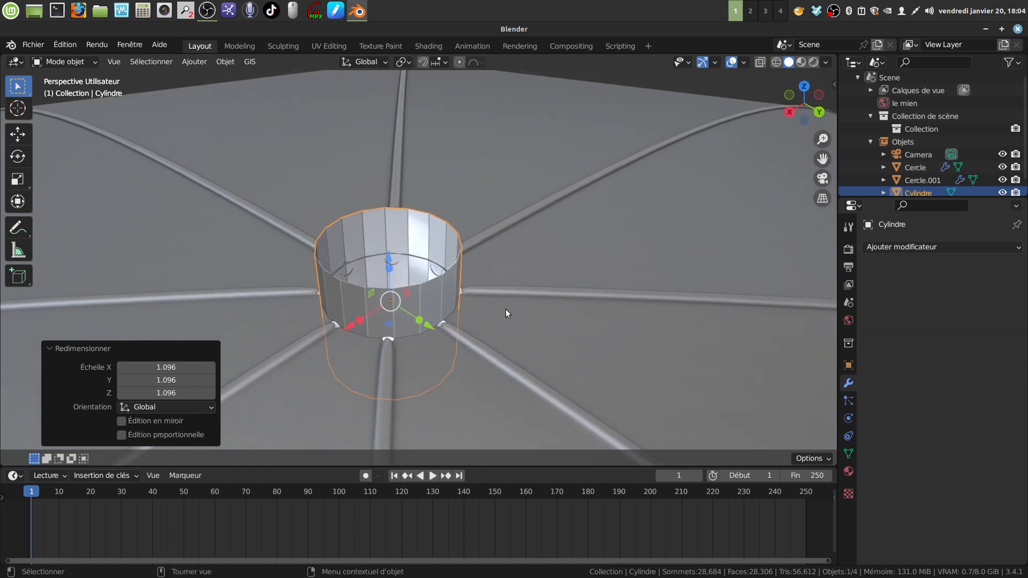
{"action": "key", "text": "s"}
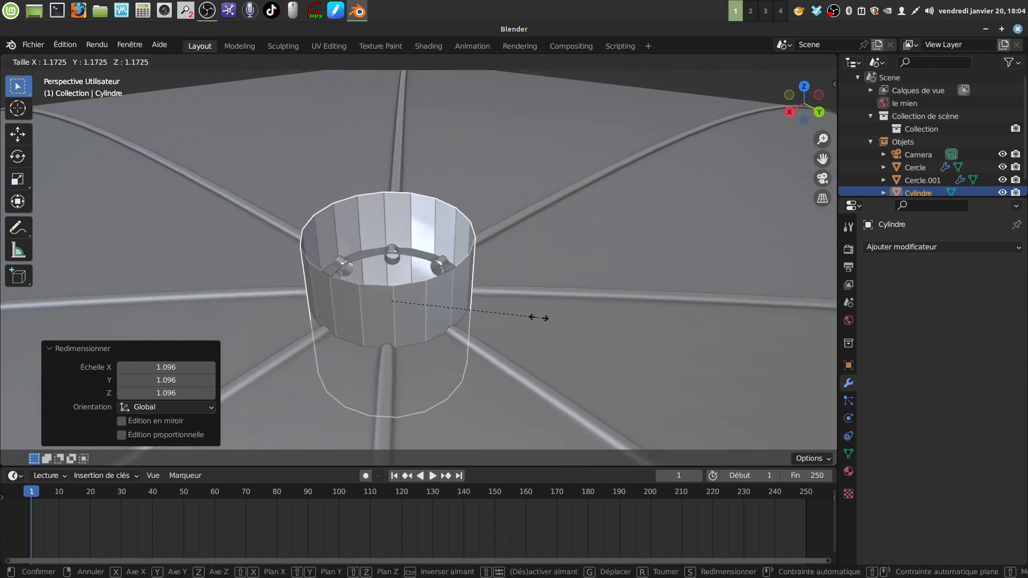
{"action": "left_click", "coordinate": [538, 318]}
Extrude the cylinder's top edge loop inward in Edit Mode, scaled by 0.730, to form a flat rim
{"action": "mouse_move", "coordinate": [477, 277]}
{"action": "middle_mouse_down"}
{"action": "mouse_move", "coordinate": [473, 288]}
{"action": "mouse_move", "coordinate": [474, 279]}
{"action": "middle_mouse_up"}
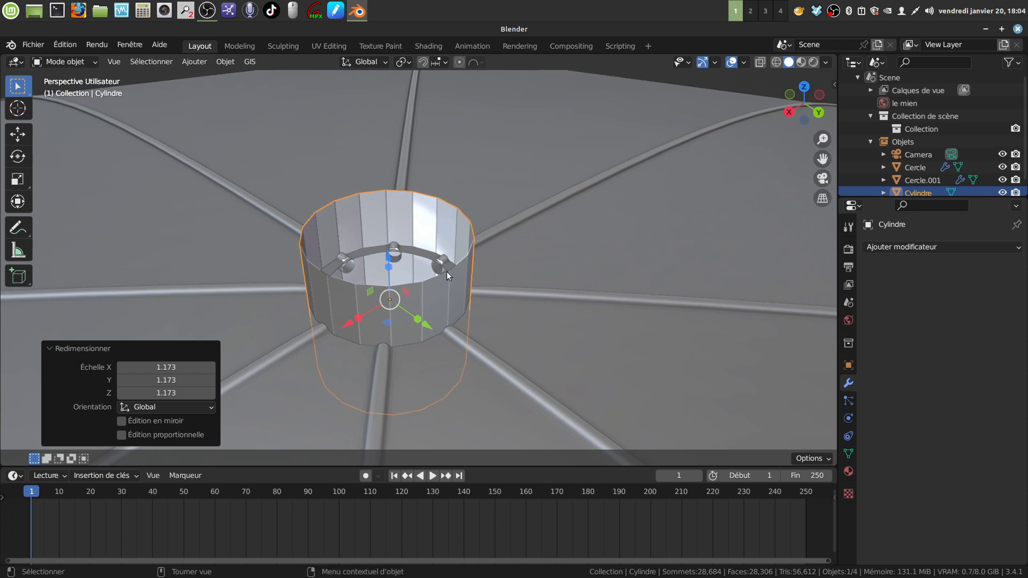
{"action": "key", "text": "Tab"}
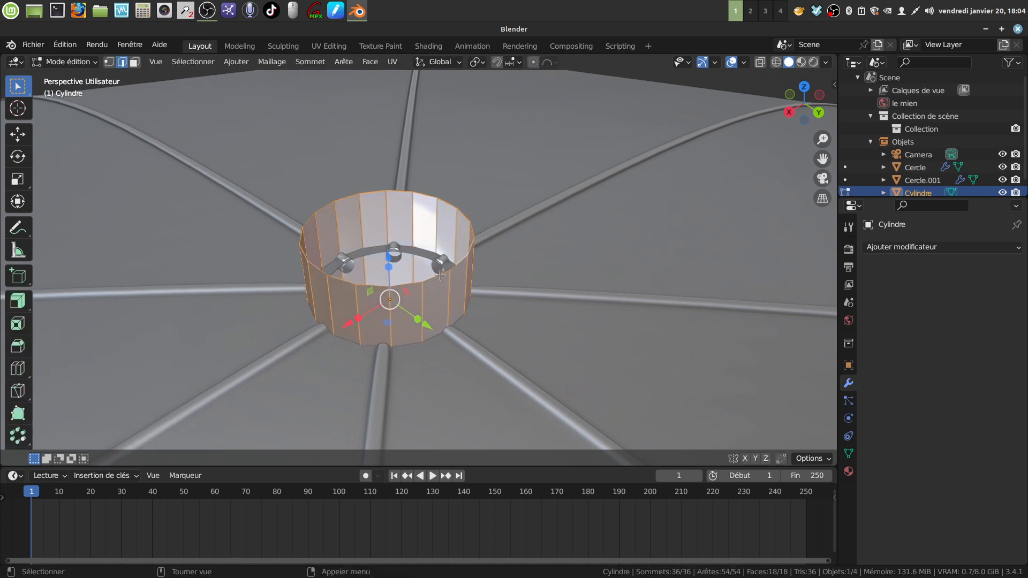
{"action": "left_click", "coordinate": [440, 275], "text": "alt"}
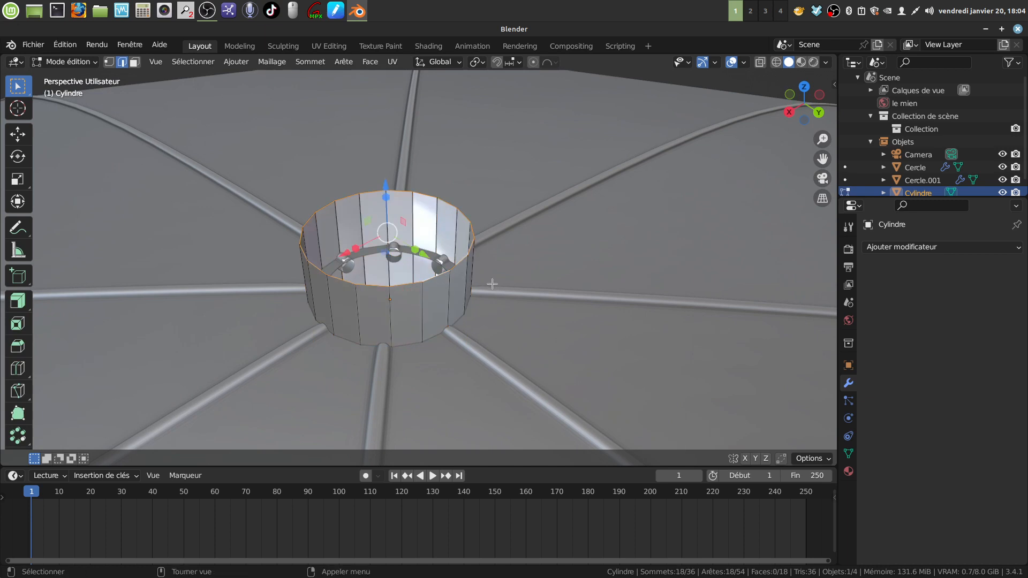
{"action": "key", "text": "e"}
{"action": "key", "text": "s"}
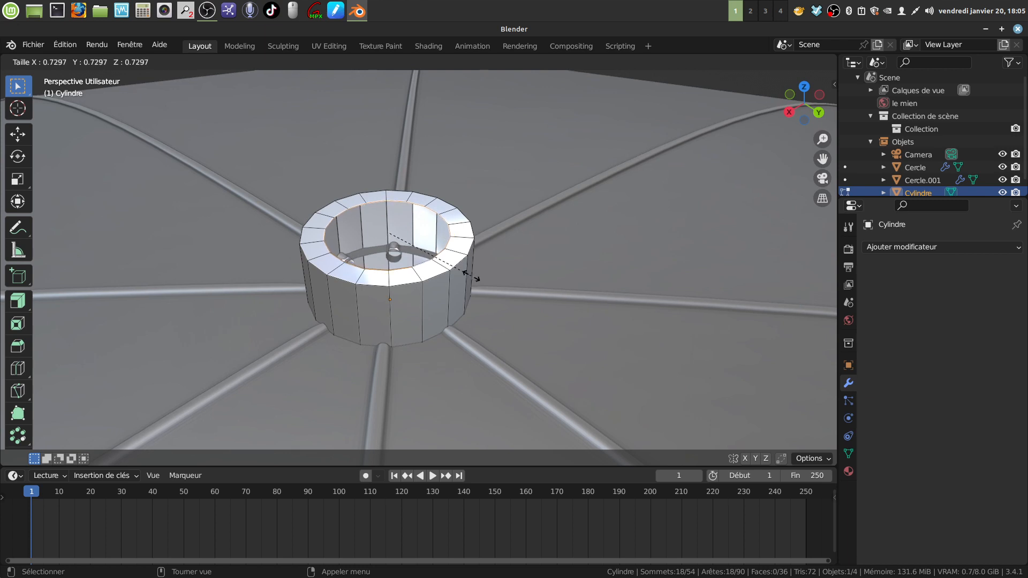
{"action": "left_click", "coordinate": [471, 276]}
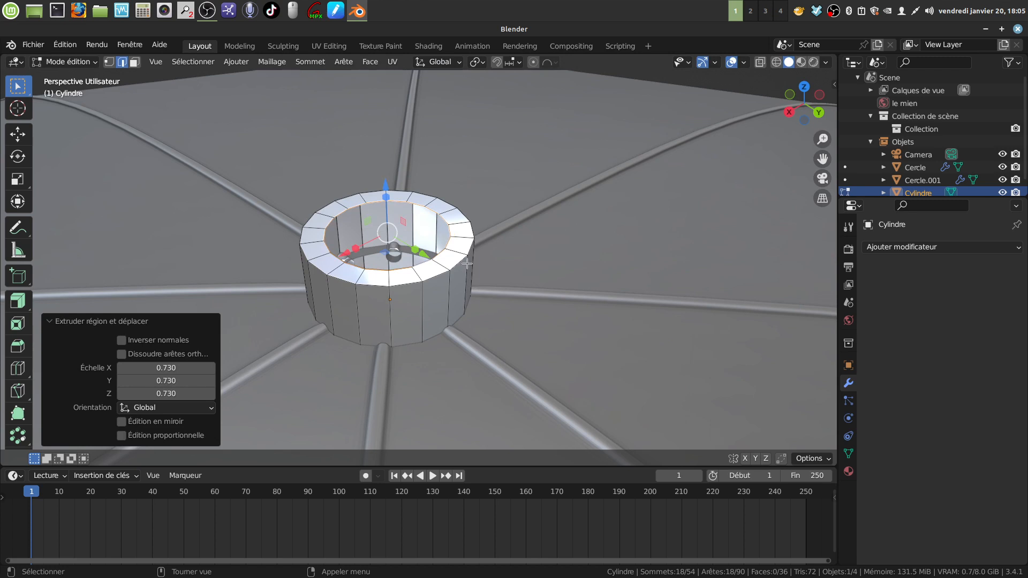
Extrude the rim's inner edge loop down about 0.0071 m, and extrude it inward scaled by 0.780 as a recessed ledge
{"action": "key", "text": "e"}
{"action": "right_click", "coordinate": [467, 263]}
{"action": "left_click_drag", "start_coordinate": [385, 188], "coordinate": [386, 208]}
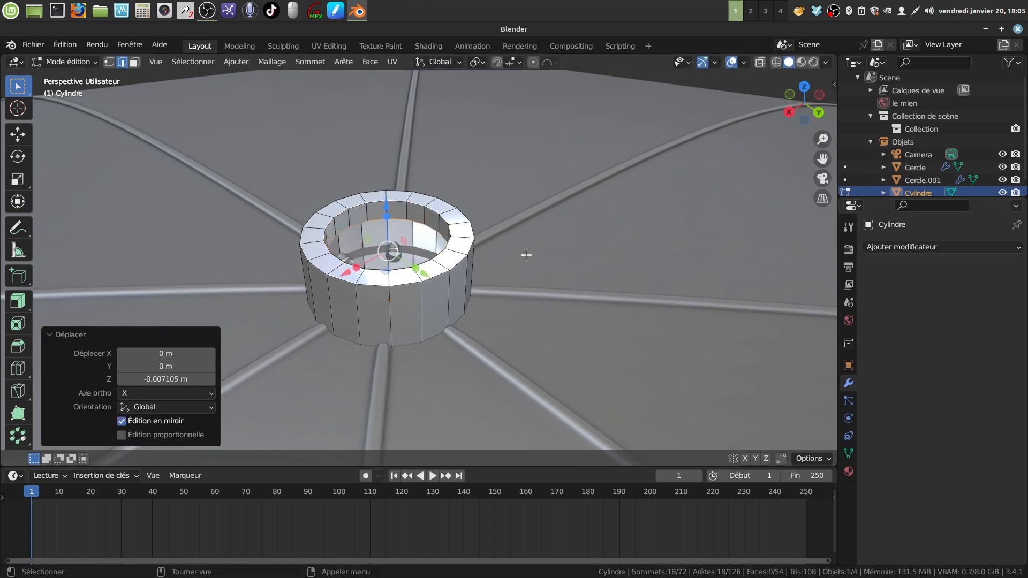
{"action": "key", "text": "e"}
{"action": "key", "text": "s"}
{"action": "left_click", "coordinate": [496, 257]}
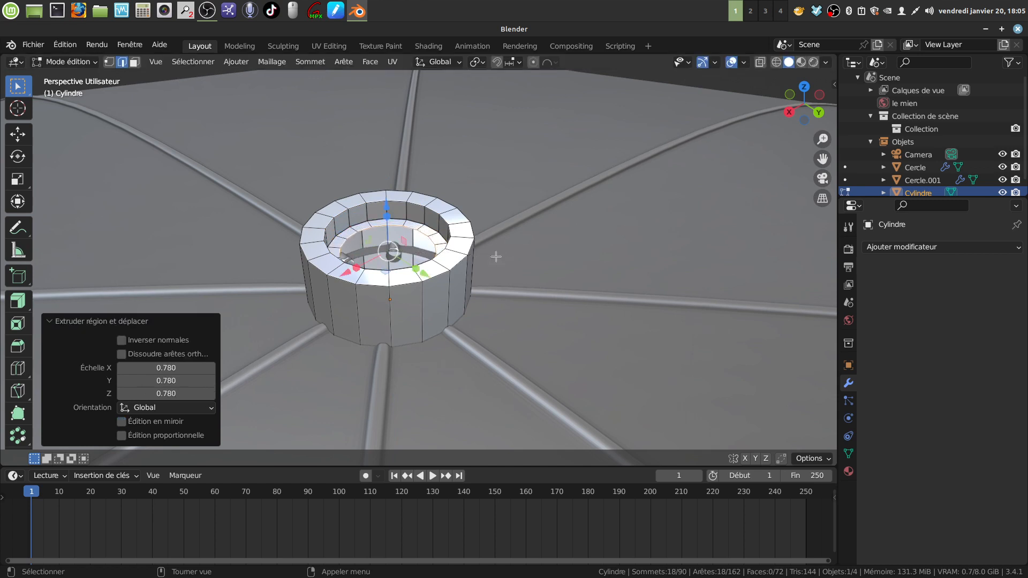
Bevel the inner and outer edge loops of the cylinder's top rim with a 0.0936 m width and 2 segments
{"action": "middle_click_drag", "start_coordinate": [495, 257], "coordinate": [461, 255]}
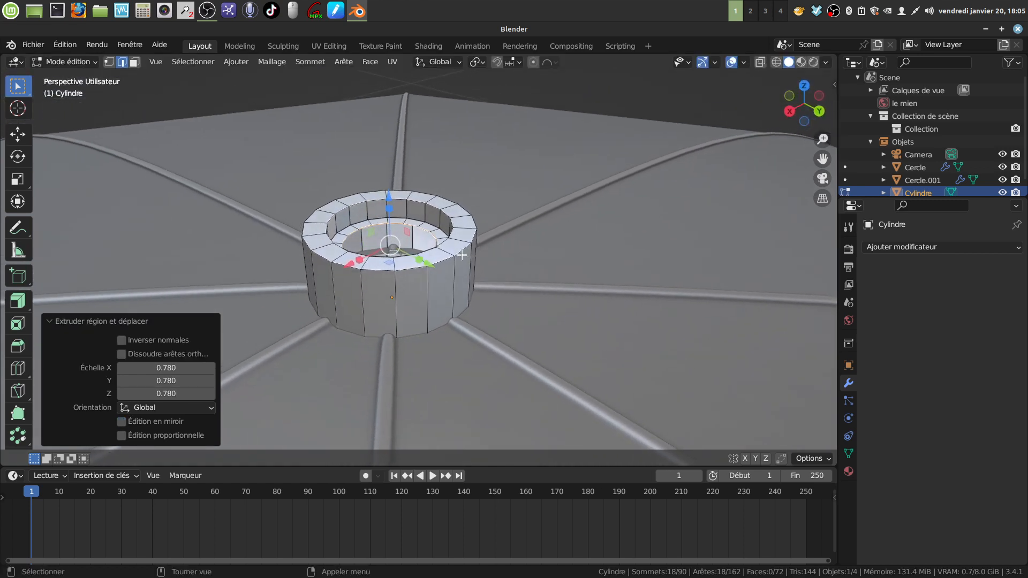
{"action": "left_click", "coordinate": [435, 205], "text": "alt"}
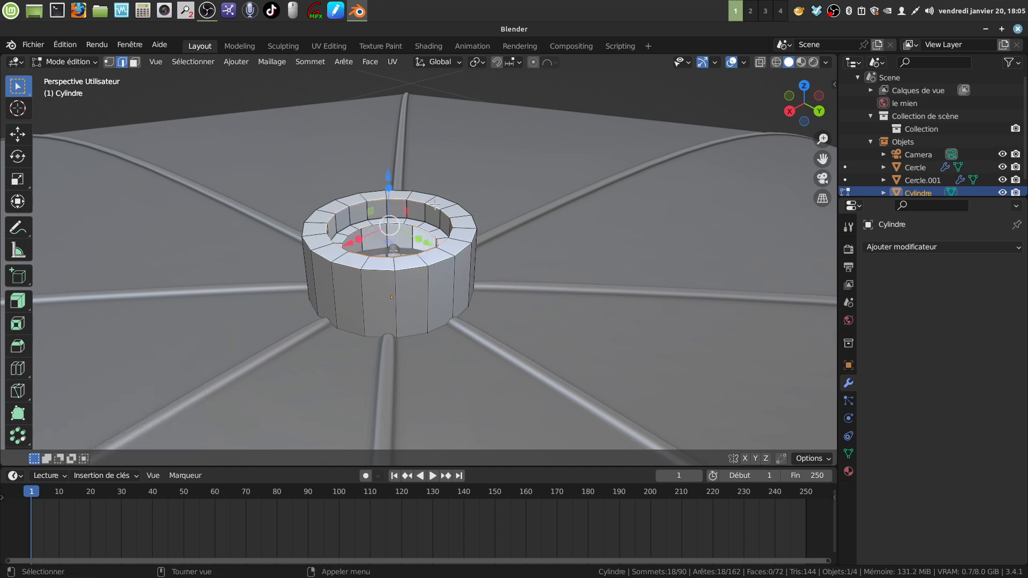
{"action": "left_click", "coordinate": [472, 220], "text": "alt+shift"}
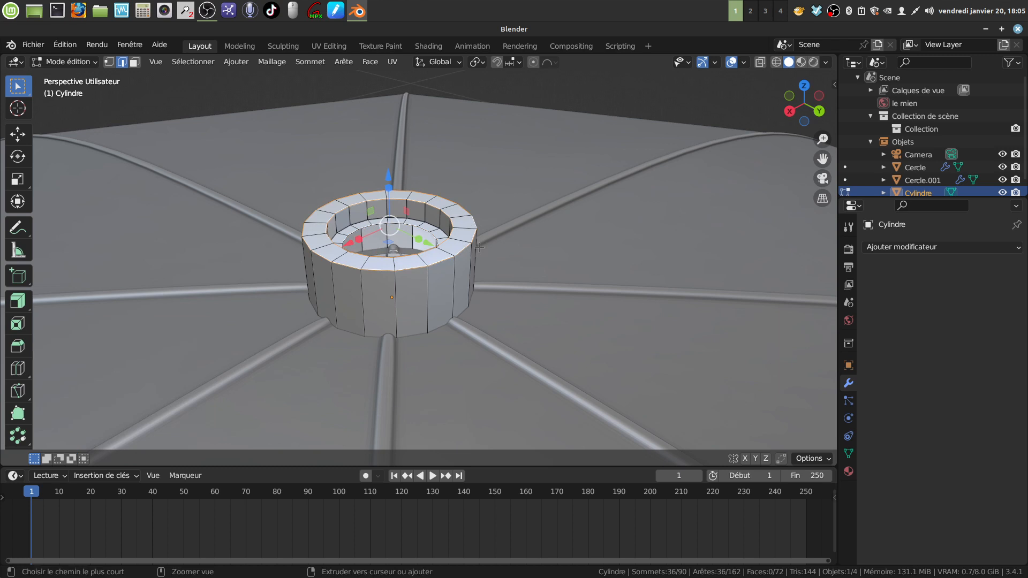
{"action": "key", "text": "ctrl+b"}
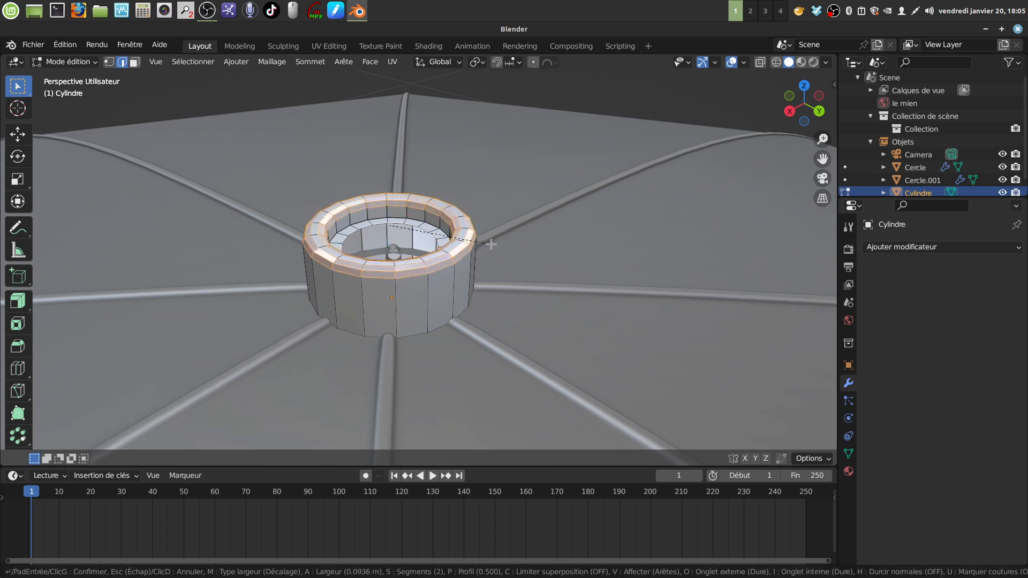
{"action": "left_click", "coordinate": [490, 244]}
Bevel the outer edge loop of the recessed ledge with a 0.0458 m width and 2 segments
{"action": "scroll", "coordinate": [482, 252], "scroll_direction": "up", "scroll_amount": 4}
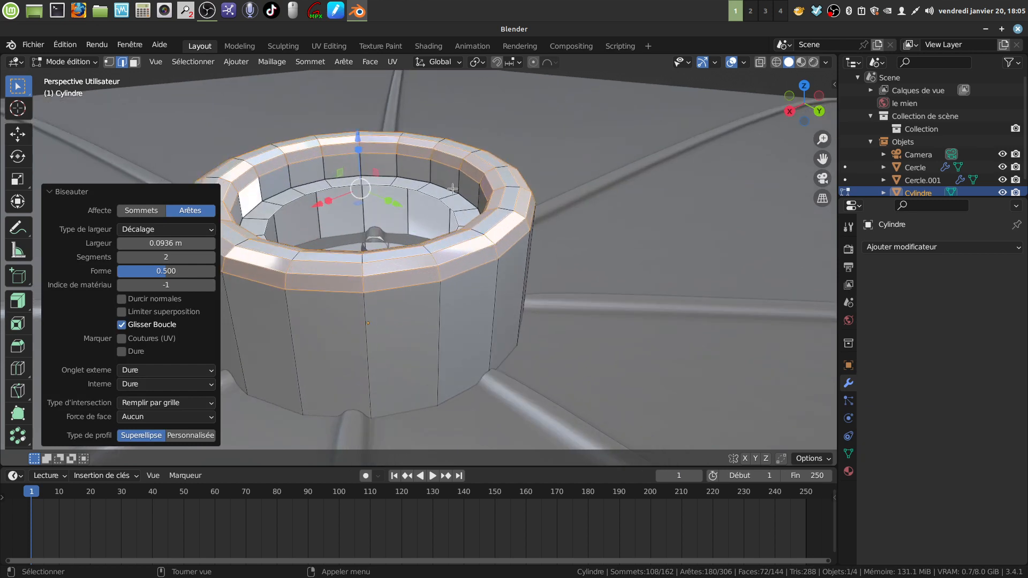
{"action": "left_click", "coordinate": [451, 189], "text": "alt"}
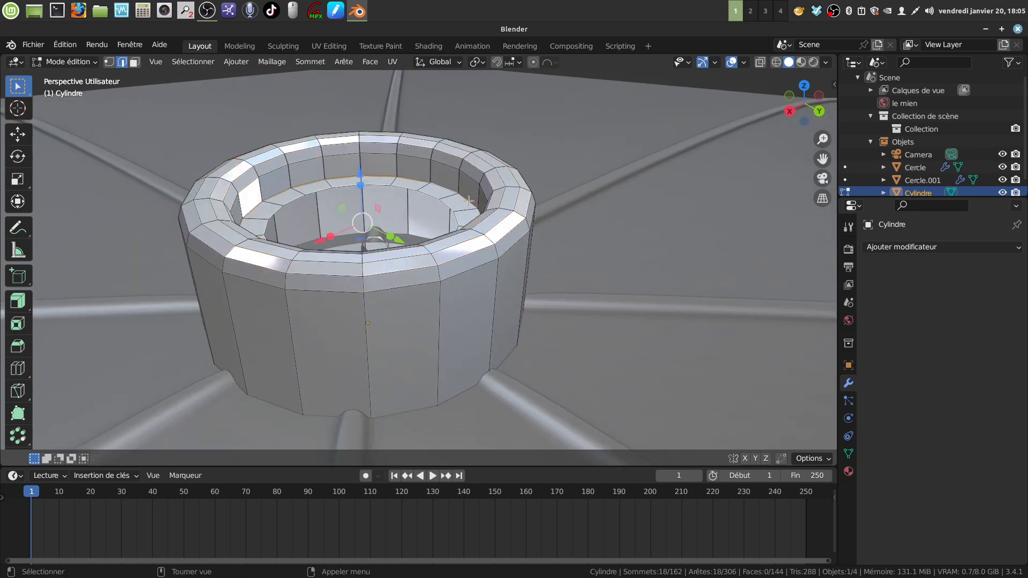
{"action": "key", "text": "ctrl+b"}
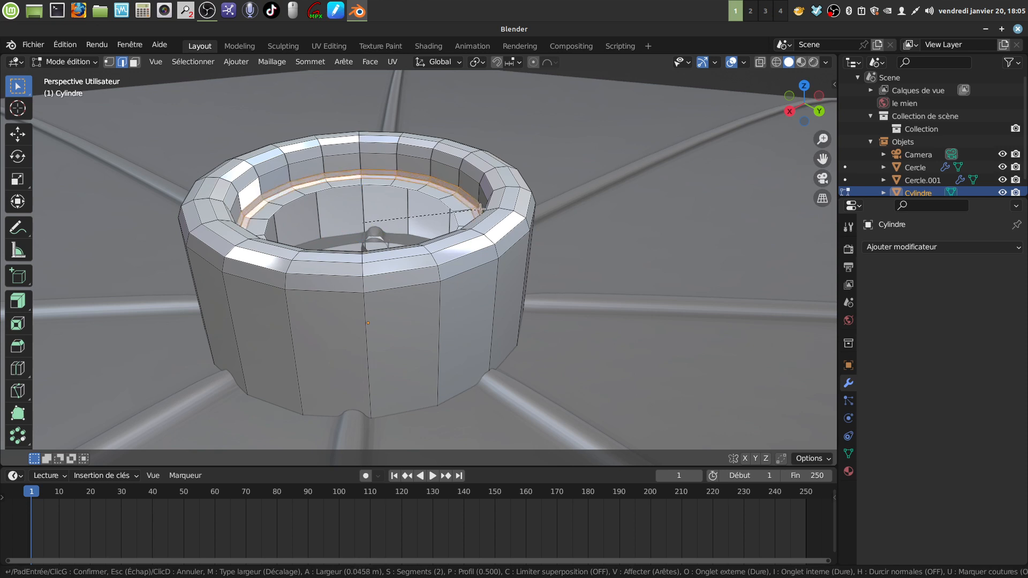
{"action": "left_click", "coordinate": [480, 209]}
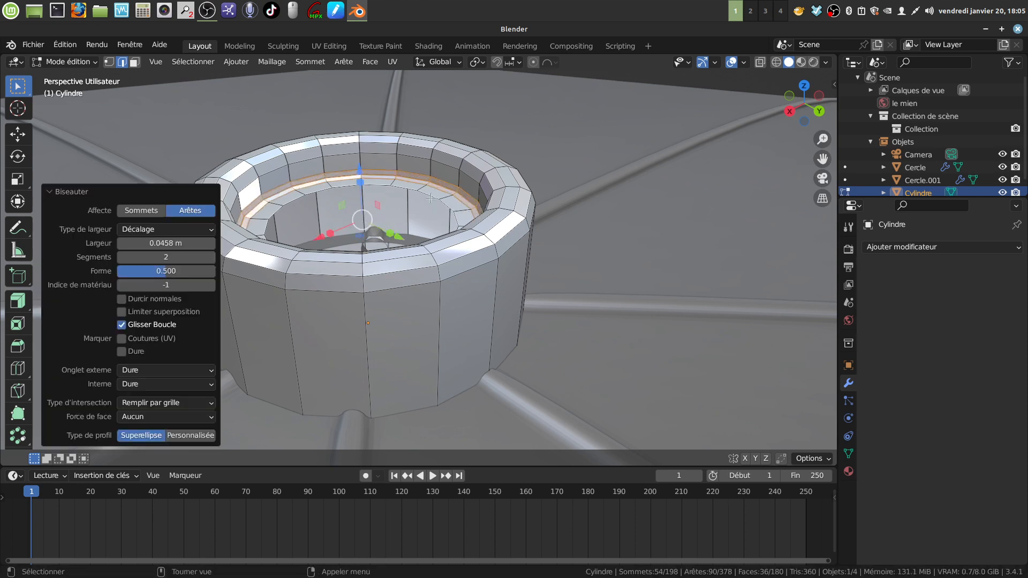
{"action": "left_click", "coordinate": [458, 210], "text": "alt"}
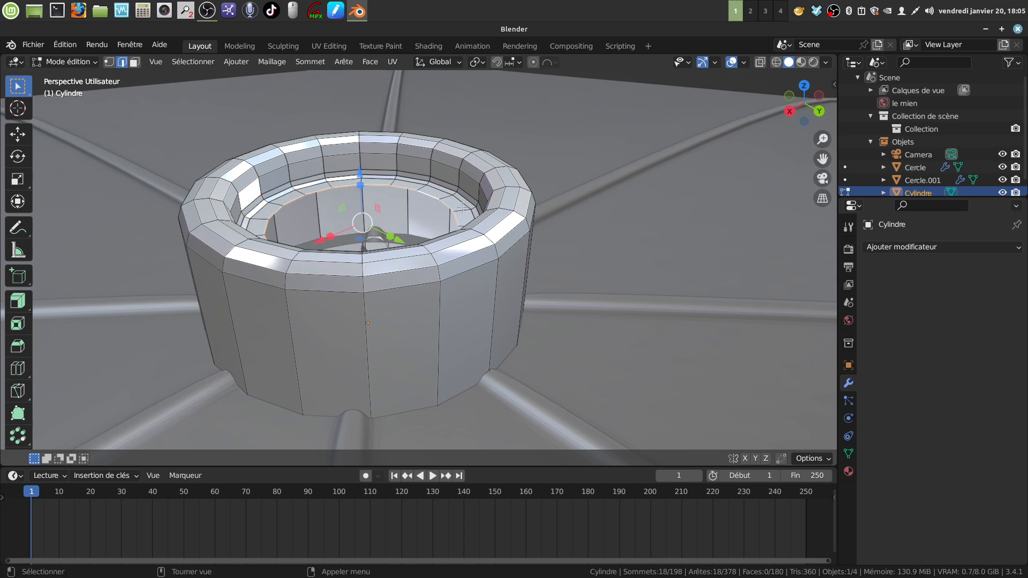
{"action": "key", "text": "ctrl+b"}
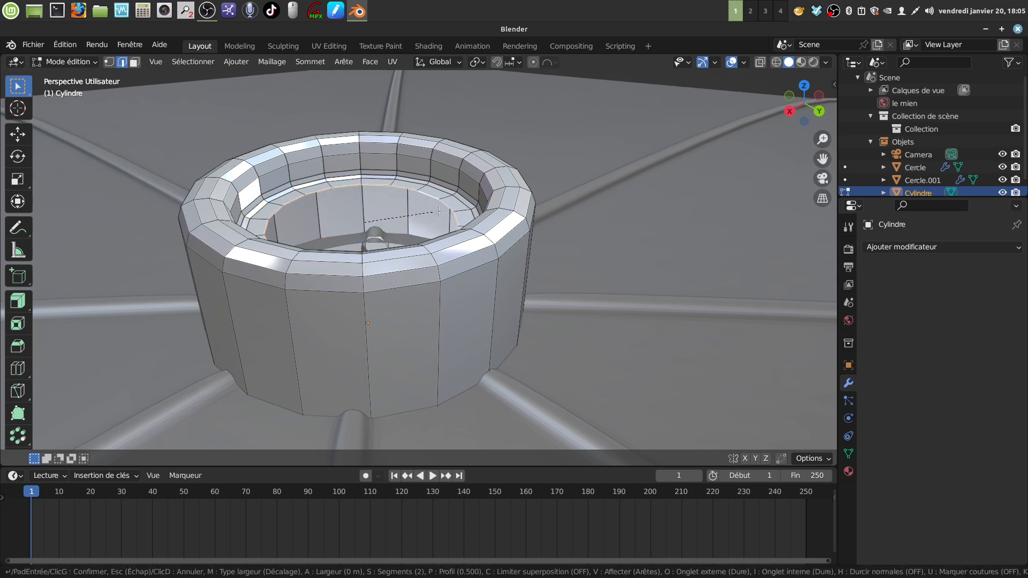
{"action": "key", "text": "Escape"}
Deselect the mesh, return to Object Mode and lower the cylinder about 0.02 m along Z into the canopy
{"action": "mouse_move", "coordinate": [455, 208]}
{"action": "middle_mouse_down"}
{"action": "mouse_move", "coordinate": [444, 227]}
{"action": "mouse_move", "coordinate": [449, 191]}
{"action": "middle_mouse_up"}
{"action": "scroll", "coordinate": [445, 227], "scroll_direction": "down", "scroll_amount": 4}
{"action": "key", "text": "alt+a"}
{"action": "scroll", "coordinate": [447, 227], "scroll_direction": "down", "scroll_amount": 2}
{"action": "key", "text": "Tab"}
{"action": "scroll", "coordinate": [421, 245], "scroll_direction": "down", "scroll_amount": 2}
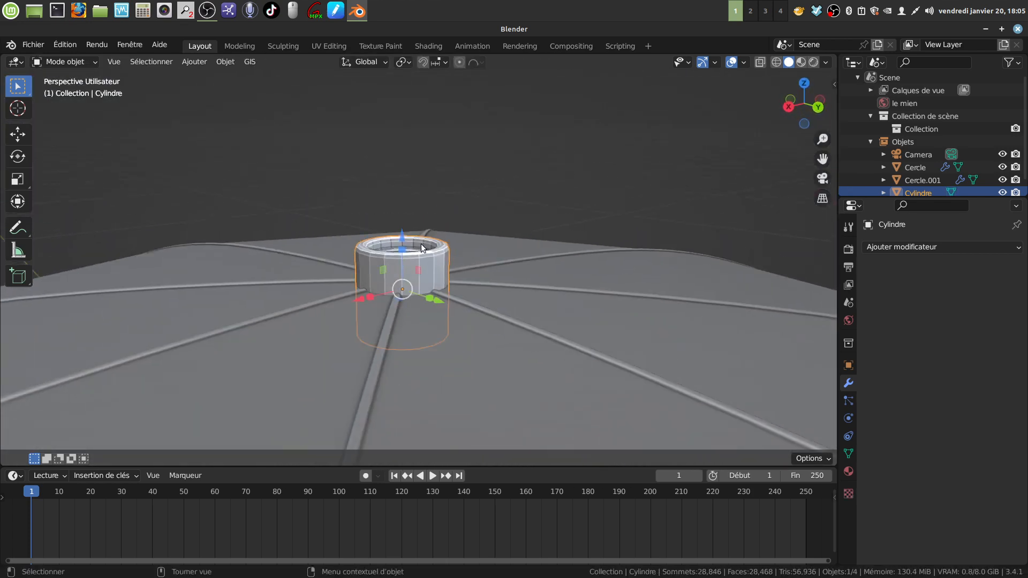
{"action": "left_click_drag", "start_coordinate": [402, 240], "coordinate": [397, 268]}
Shorten the cylinder from below by raising its bottom edge loop about 0.037 m along Z in Edit Mode
{"action": "middle_click_drag", "start_coordinate": [452, 331], "coordinate": [462, 78]}
{"action": "scroll", "coordinate": [483, 313], "scroll_direction": "up", "scroll_amount": 4}
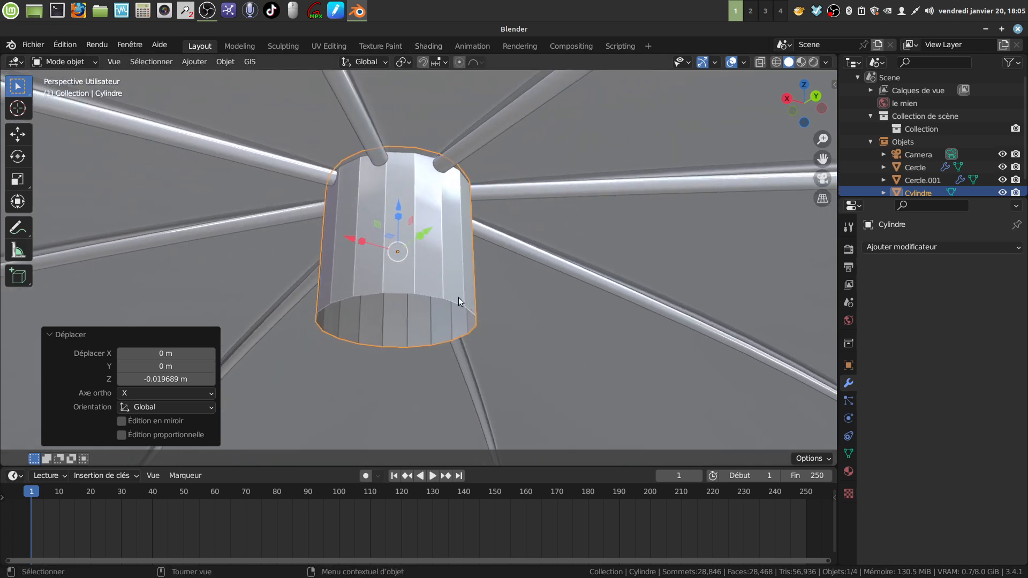
{"action": "key", "text": "Tab"}
{"action": "left_click", "coordinate": [453, 302]}
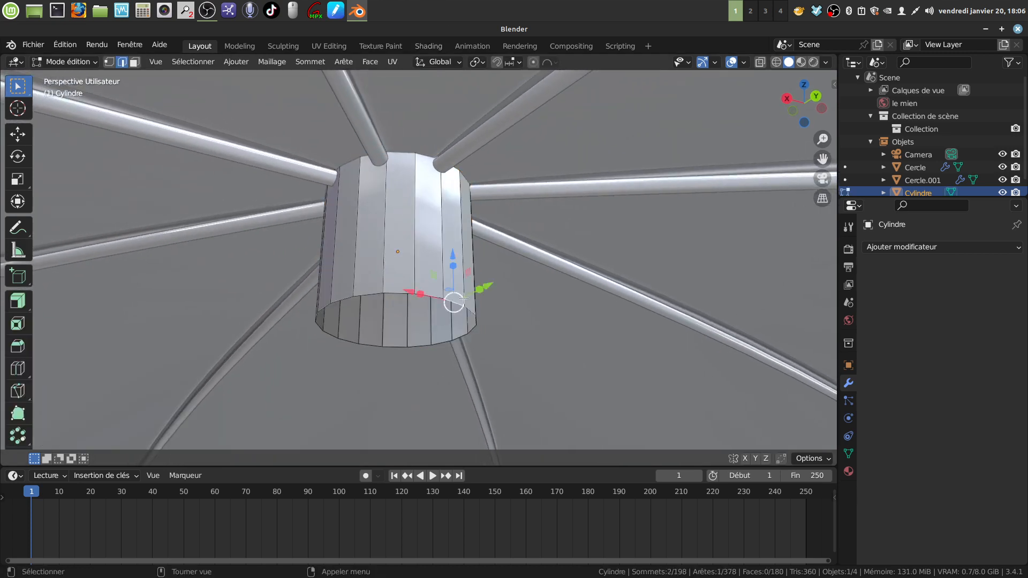
{"action": "left_click", "coordinate": [387, 293], "text": "alt"}
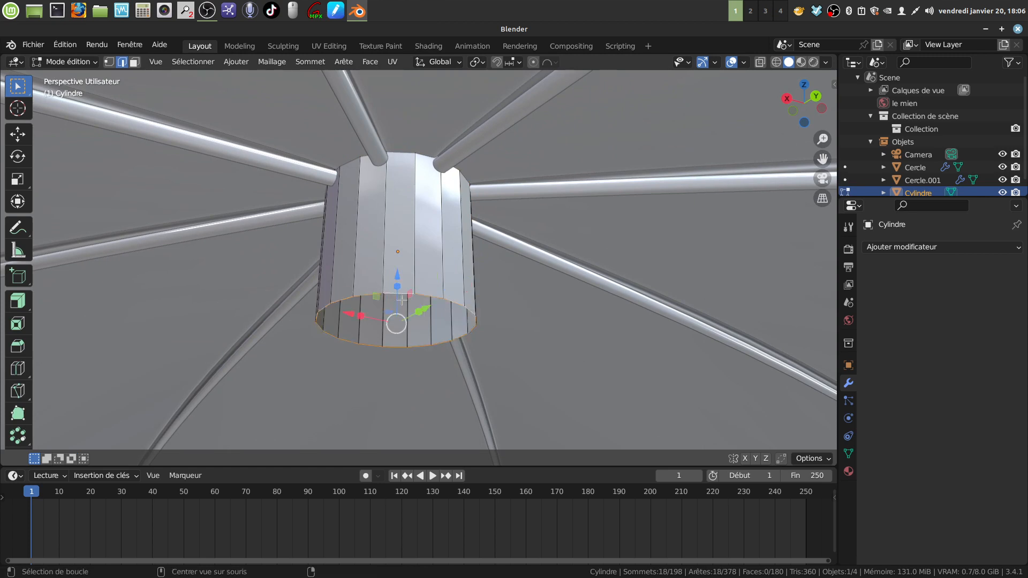
{"action": "left_click_drag", "start_coordinate": [397, 274], "coordinate": [394, 173]}
Extrude the cylinder's bottom edge loop inward, scaled by 0.578, to form an annular underside
{"action": "middle_click_drag", "start_coordinate": [394, 173], "coordinate": [413, 199]}
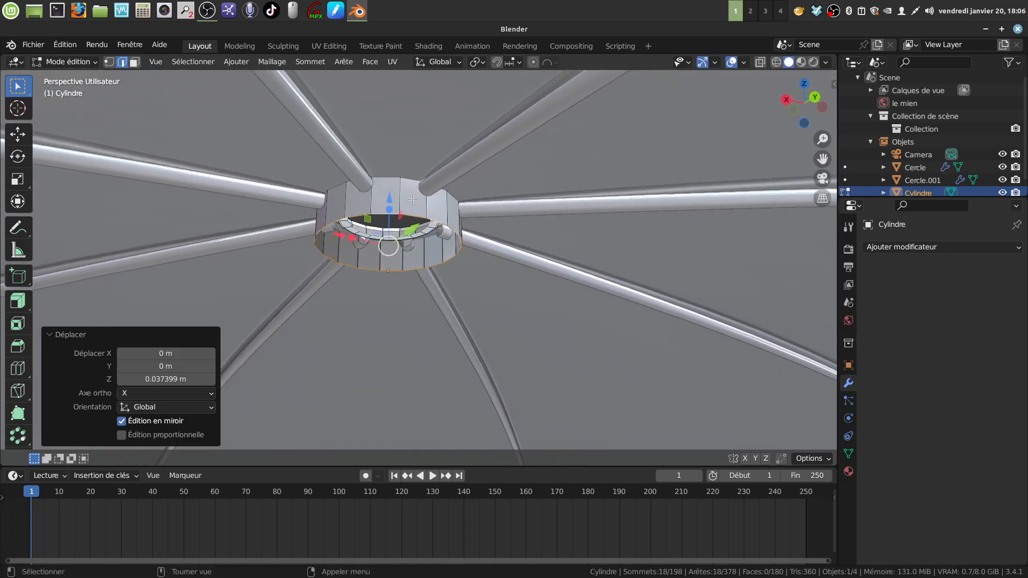
{"action": "key", "text": "e"}
{"action": "key", "text": "s"}
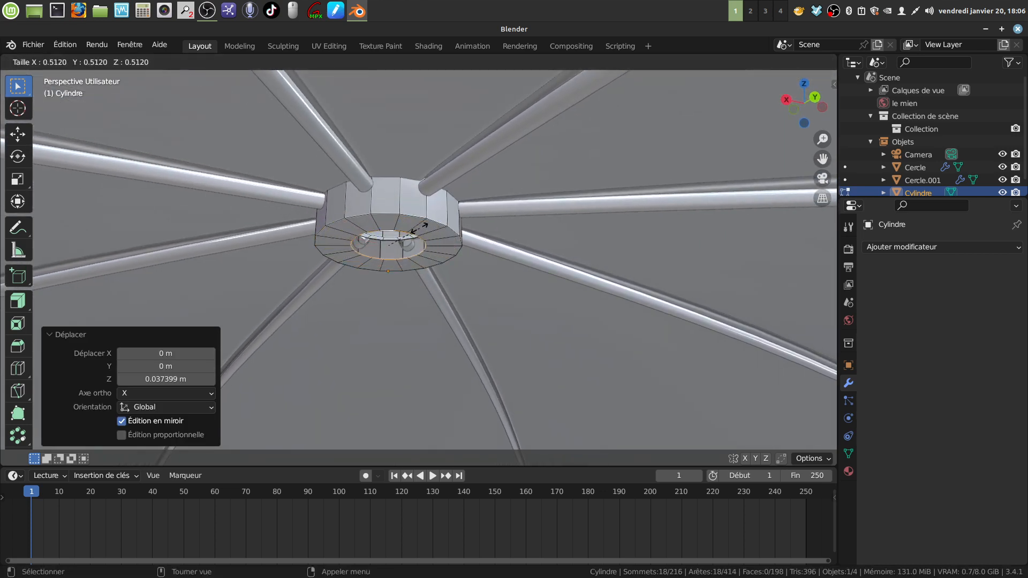
{"action": "left_click", "coordinate": [436, 222]}
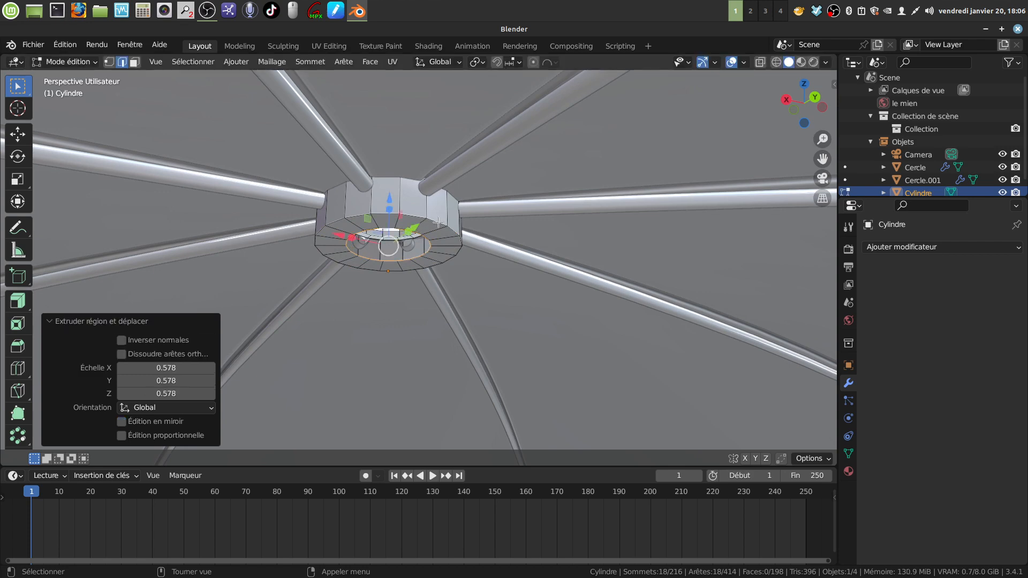
Scale the underside's inner edge loop by 0.979 in top view to match it to the hole of the upper ledge
{"action": "key", "text": "KP_7"}
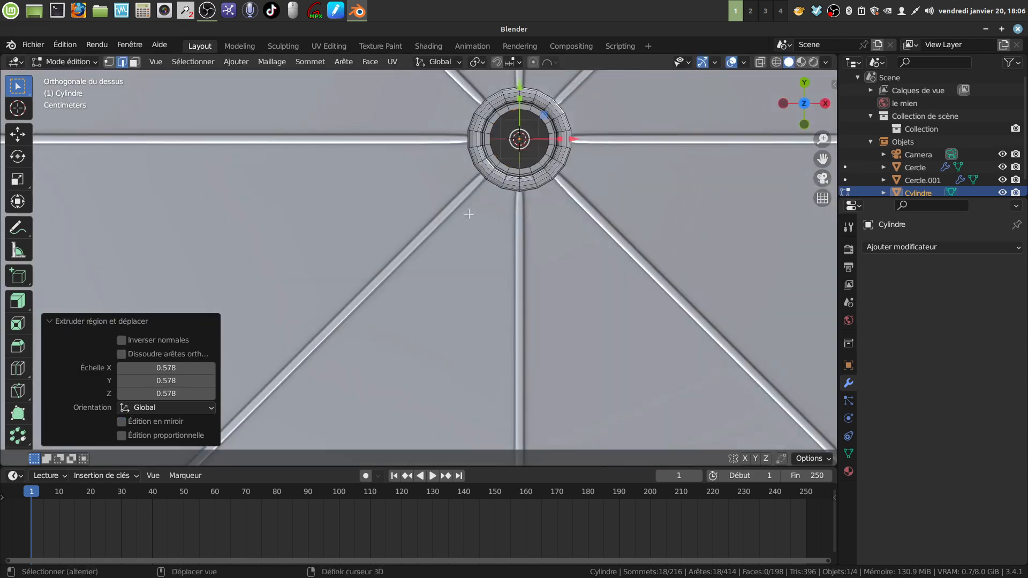
{"action": "middle_click_drag", "start_coordinate": [470, 215], "coordinate": [372, 333], "text": "shift"}
{"action": "scroll", "coordinate": [420, 382], "scroll_direction": "up", "scroll_amount": 5}
{"action": "middle_click_drag", "start_coordinate": [439, 259], "coordinate": [425, 237], "text": "shift"}
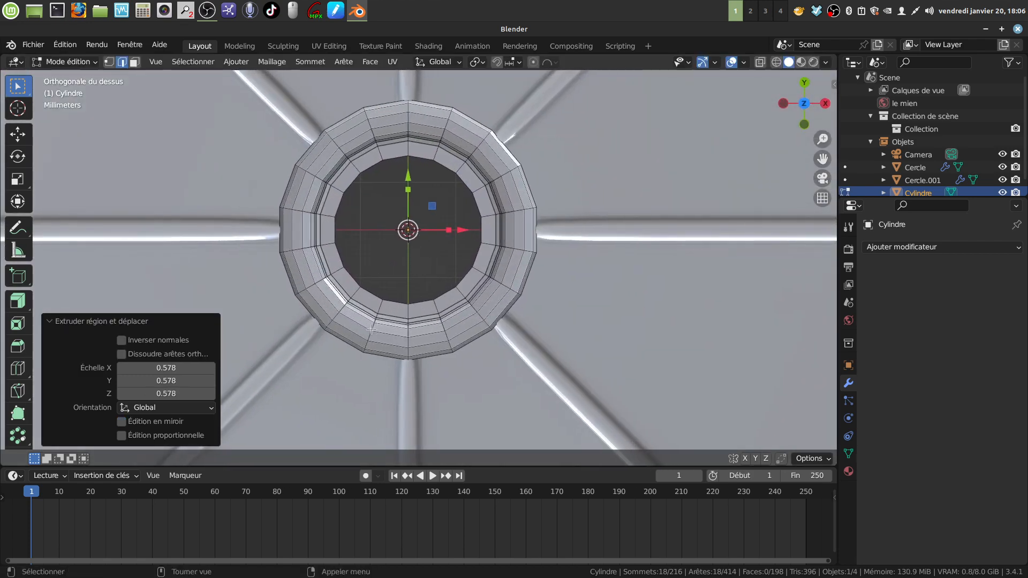
{"action": "key", "text": "s"}
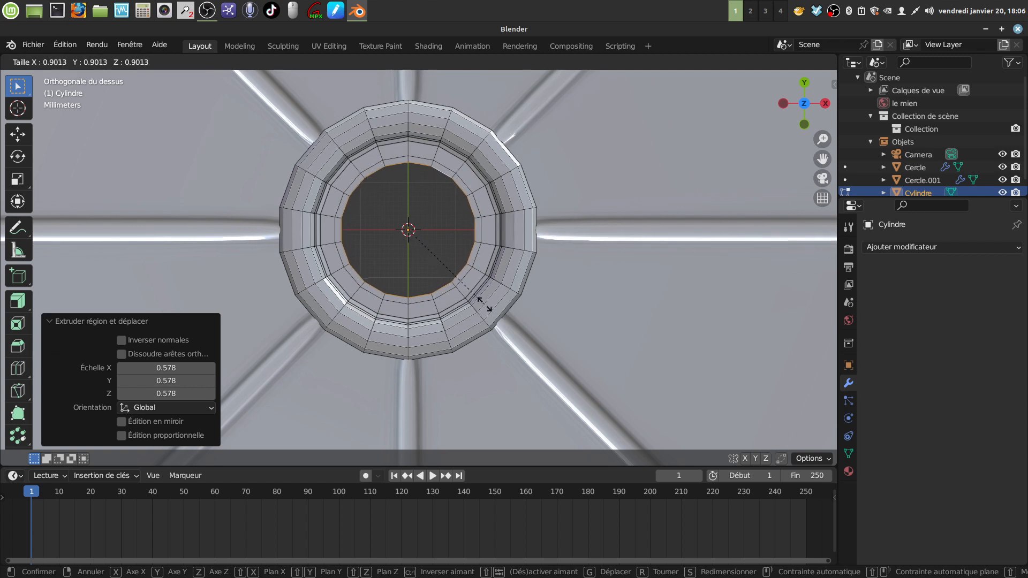
{"action": "left_click", "coordinate": [492, 308]}
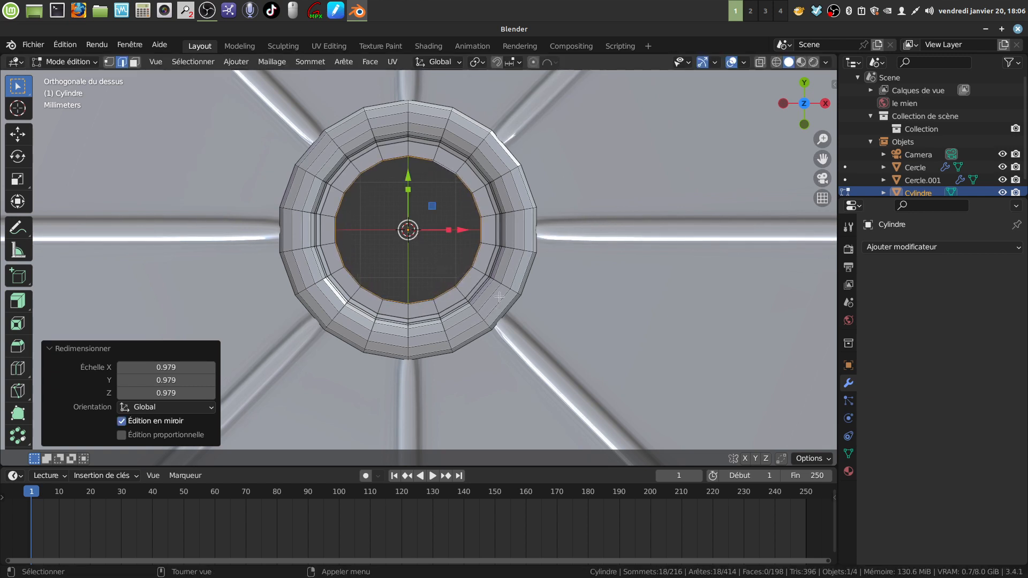
Bridge the hub ring's upper and lower inner edge loops to form the inside wall of the hole
{"action": "left_click", "coordinate": [470, 277], "text": "alt+shift"}
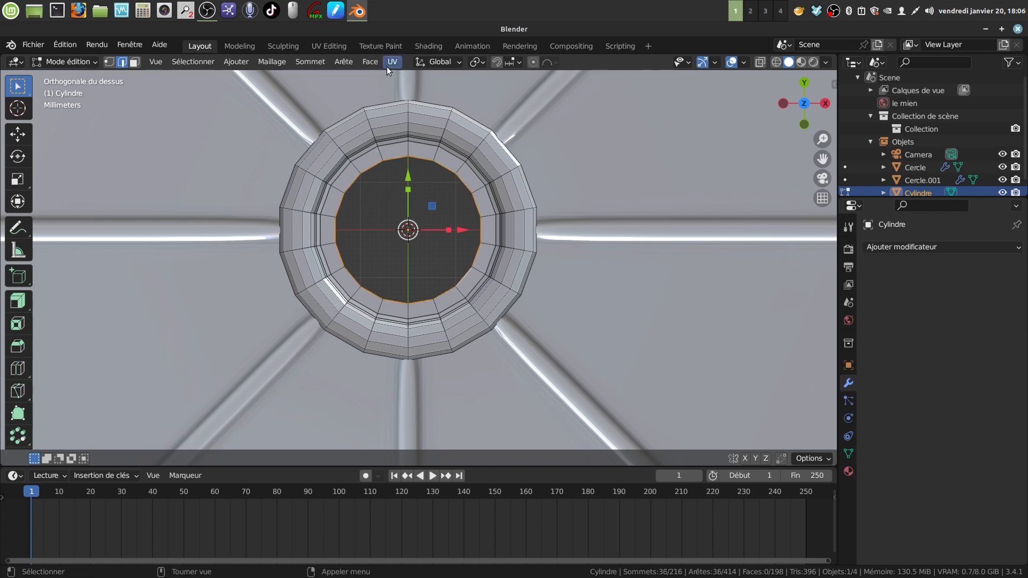
{"action": "left_click", "coordinate": [343, 63]}
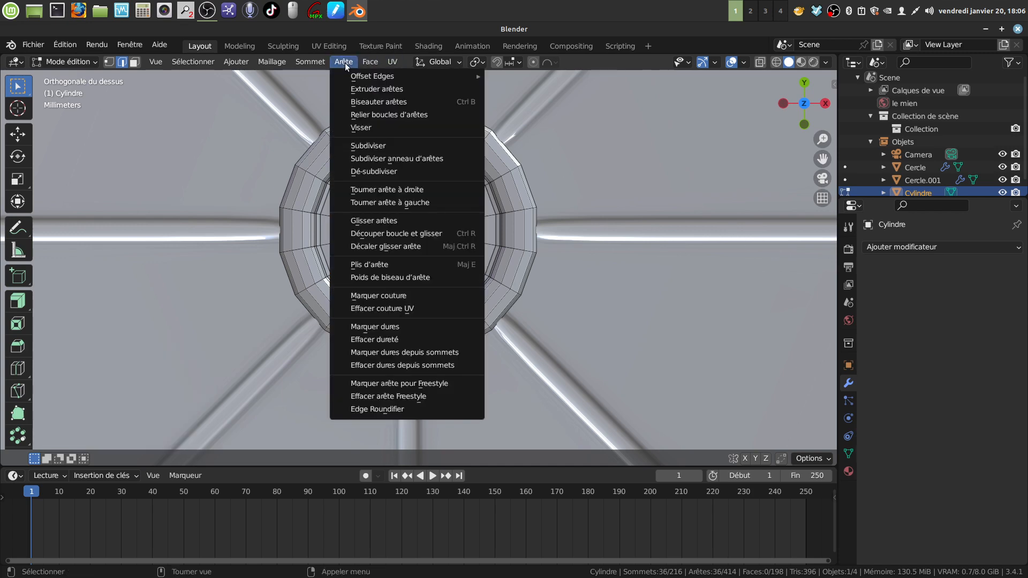
{"action": "left_click", "coordinate": [404, 113]}
{"action": "scroll", "coordinate": [477, 271], "scroll_direction": "up", "scroll_amount": 3}
{"action": "middle_click_drag", "start_coordinate": [478, 268], "coordinate": [481, 232]}
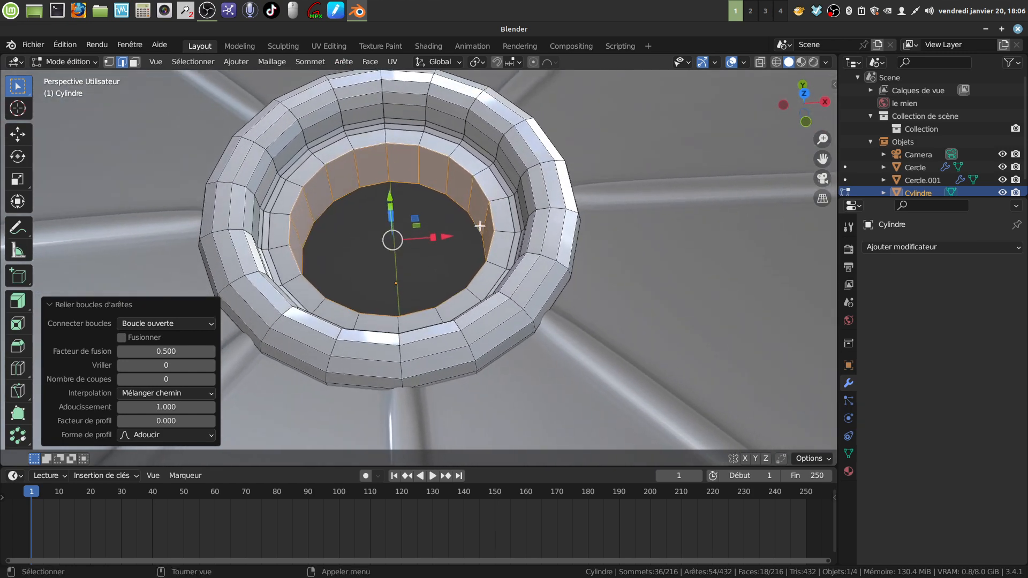
Bevel the upper and lower edge loops around the hub's hole about 0.042 m wide with 2 segments
{"action": "key", "text": "alt+a"}
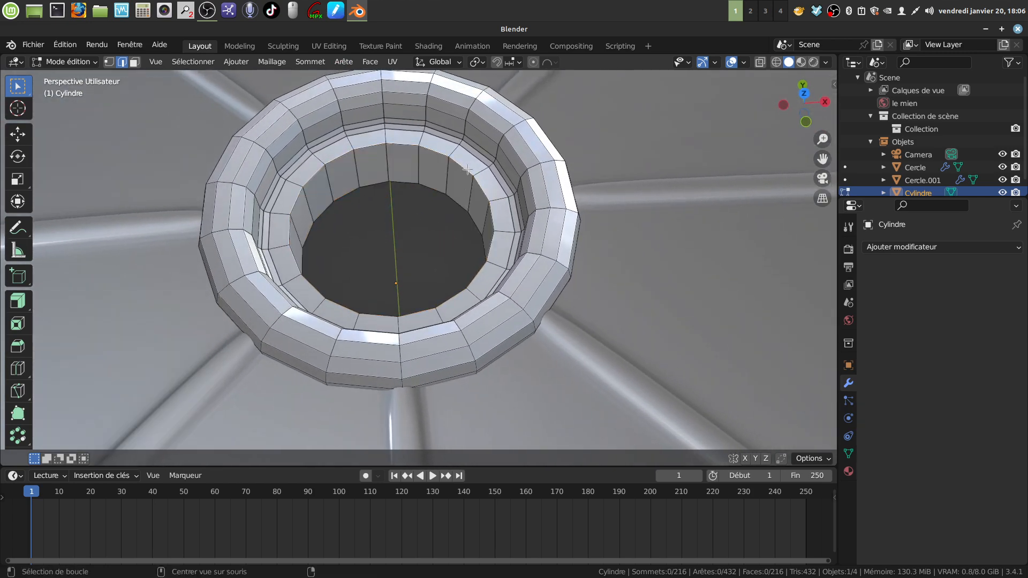
{"action": "left_click", "coordinate": [465, 170], "text": "alt"}
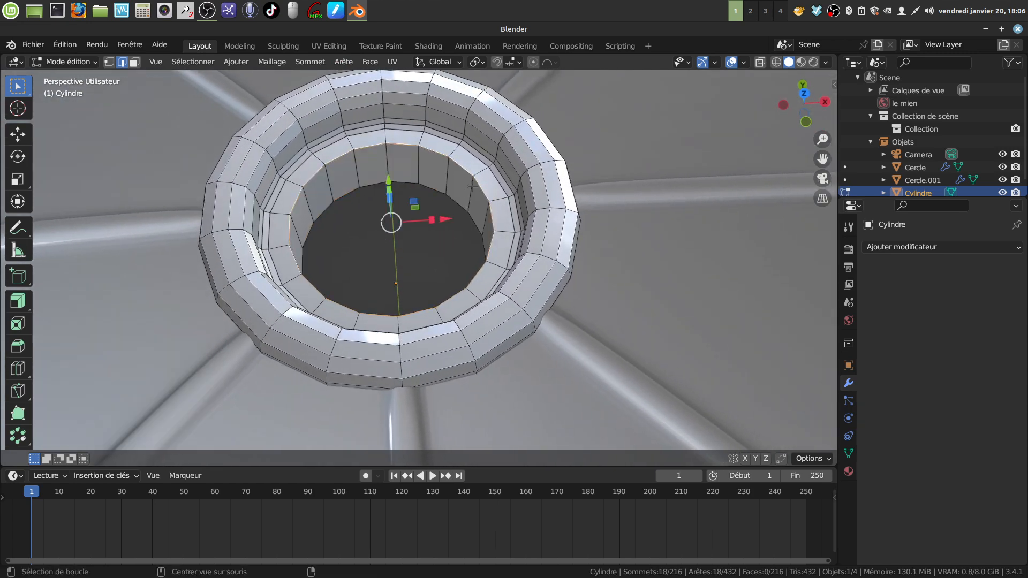
{"action": "left_click", "coordinate": [478, 223], "text": "alt+shift"}
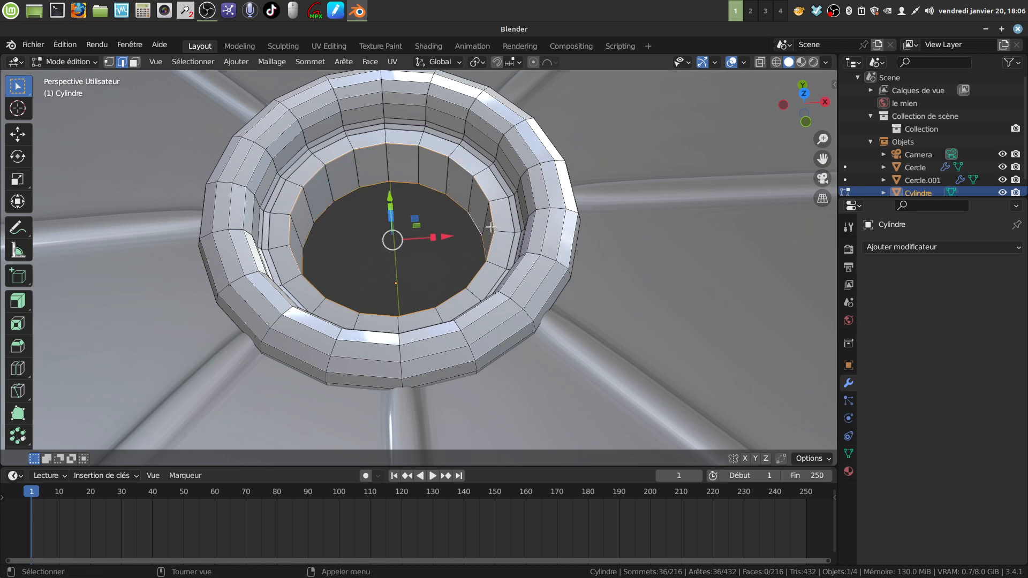
{"action": "key", "text": "ctrl+b"}
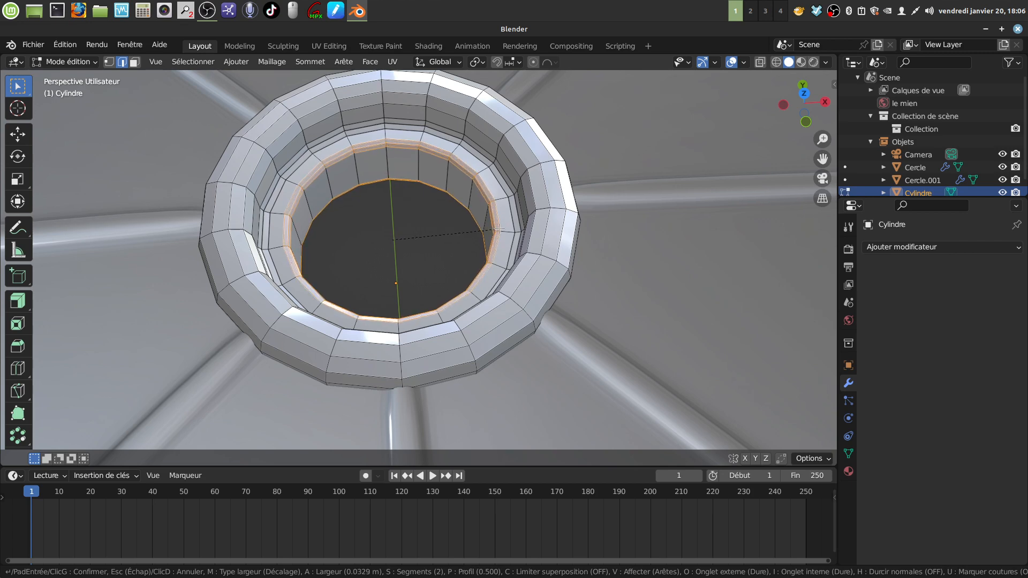
{"action": "left_click", "coordinate": [501, 228]}
Bevel the hub's outer bottom edge loop about 0.064 m wide with 2 segments
{"action": "scroll", "coordinate": [471, 321], "scroll_direction": "down", "scroll_amount": 10}
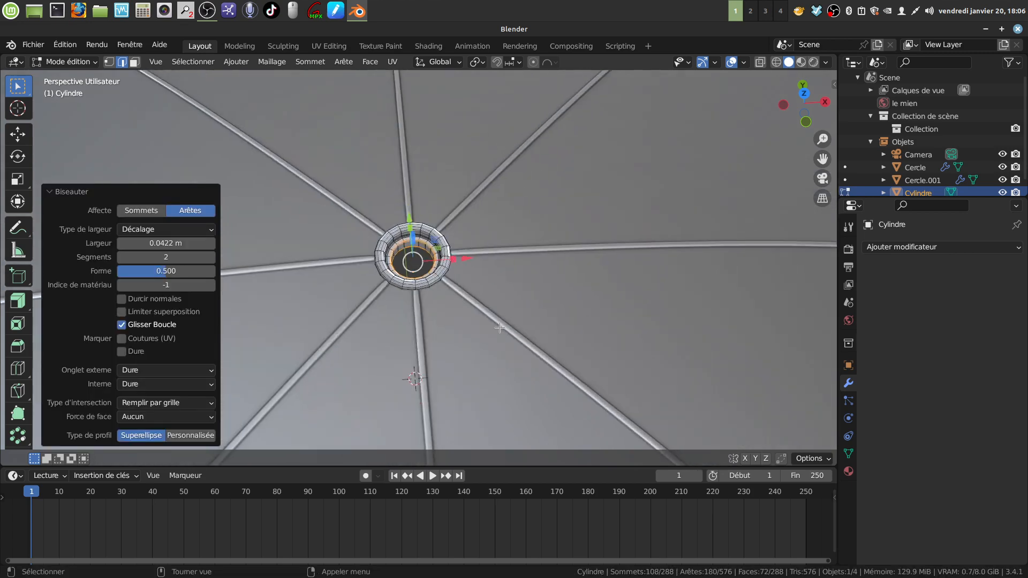
{"action": "middle_click_drag", "start_coordinate": [444, 335], "coordinate": [485, 326]}
{"action": "middle_click_drag", "start_coordinate": [443, 216], "coordinate": [468, 163]}
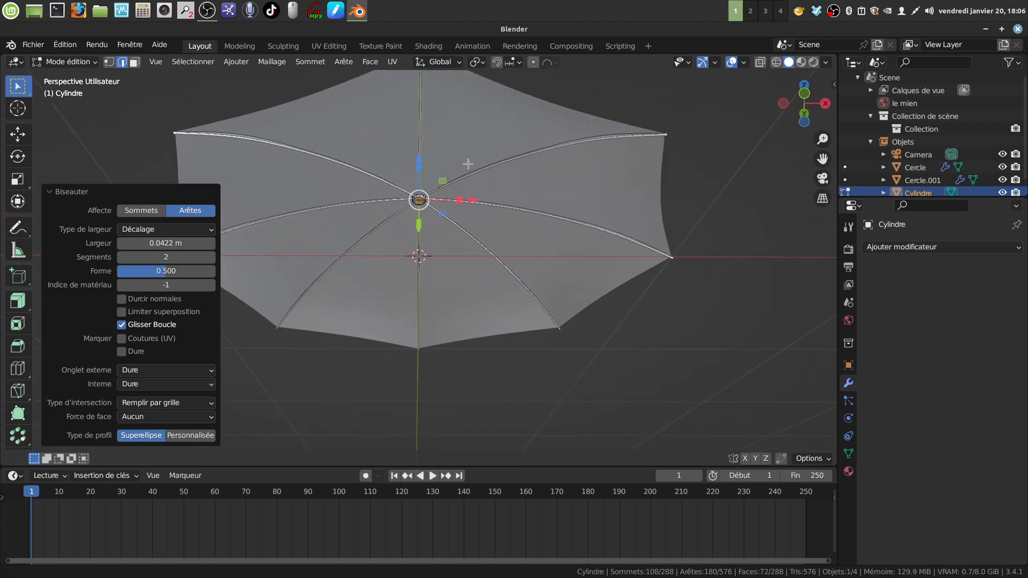
{"action": "scroll", "coordinate": [451, 271], "scroll_direction": "up", "scroll_amount": 5}
{"action": "middle_click_drag", "start_coordinate": [444, 221], "coordinate": [459, 266]}
{"action": "scroll", "coordinate": [453, 274], "scroll_direction": "up", "scroll_amount": 4}
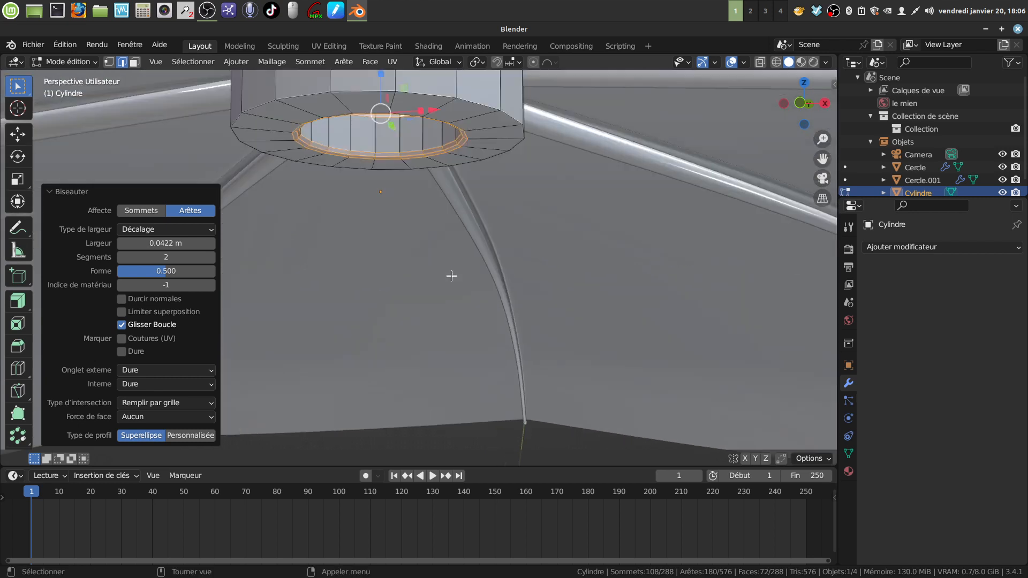
{"action": "middle_click_drag", "start_coordinate": [453, 215], "coordinate": [447, 247], "text": "shift"}
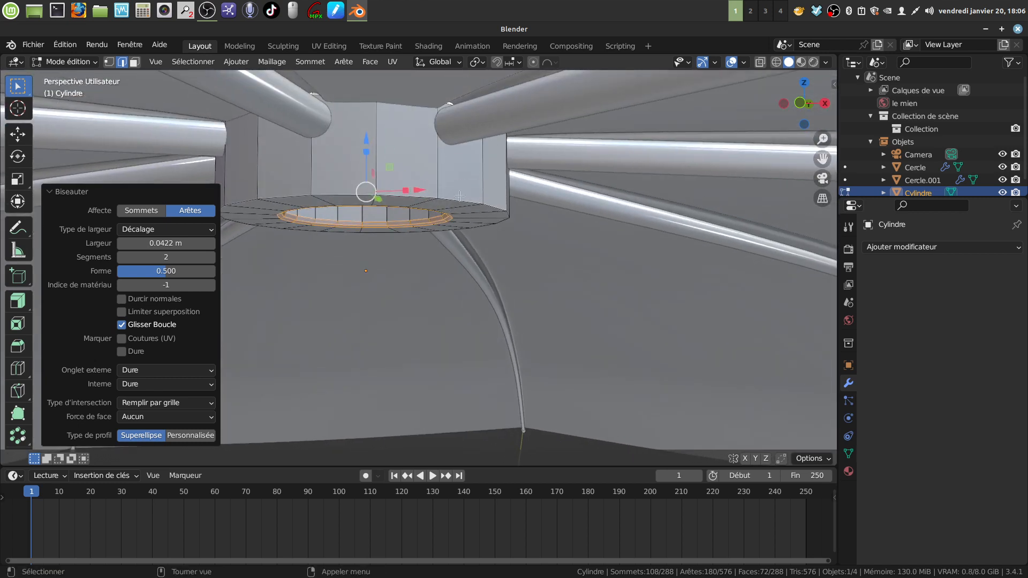
{"action": "left_click", "coordinate": [482, 222], "text": "alt"}
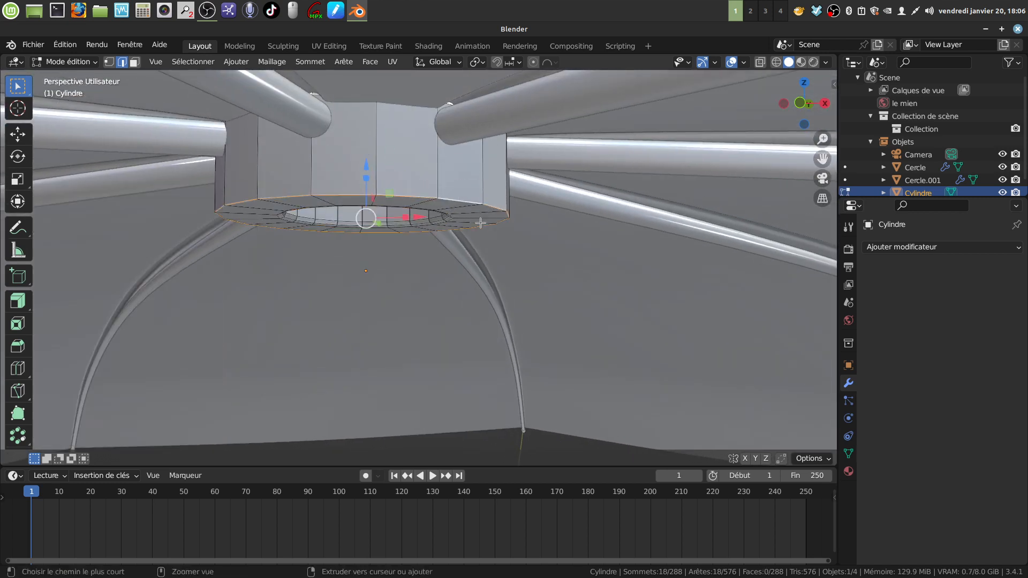
{"action": "key", "text": "ctrl+b"}
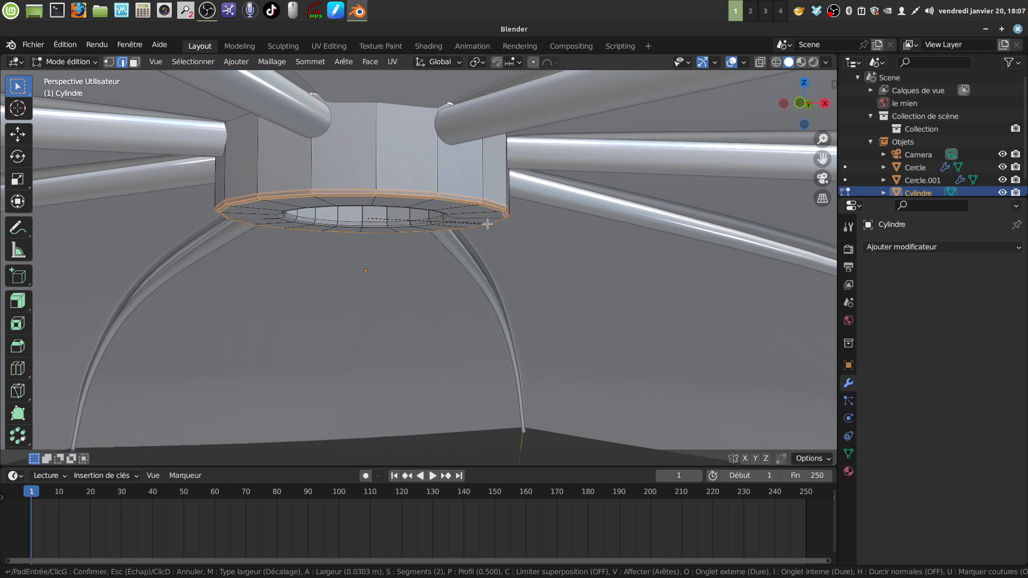
{"action": "left_click", "coordinate": [492, 221]}
Return to Object Mode and add a Subdivision Surface modifier to the hub ring with viewport level 2
{"action": "middle_click_drag", "start_coordinate": [492, 222], "coordinate": [463, 201]}
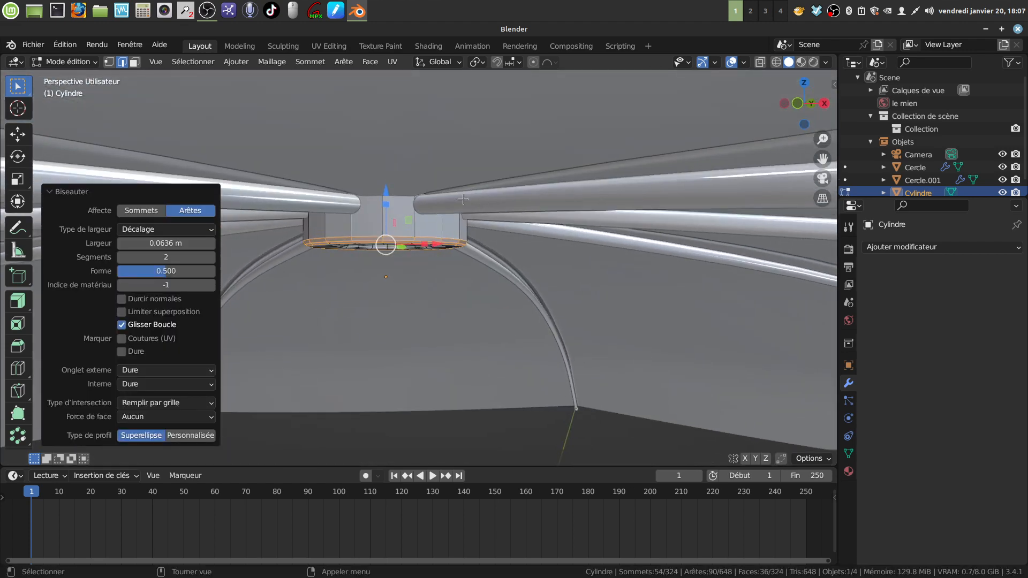
{"action": "key", "text": "Tab"}
{"action": "left_click", "coordinate": [1017, 256]}
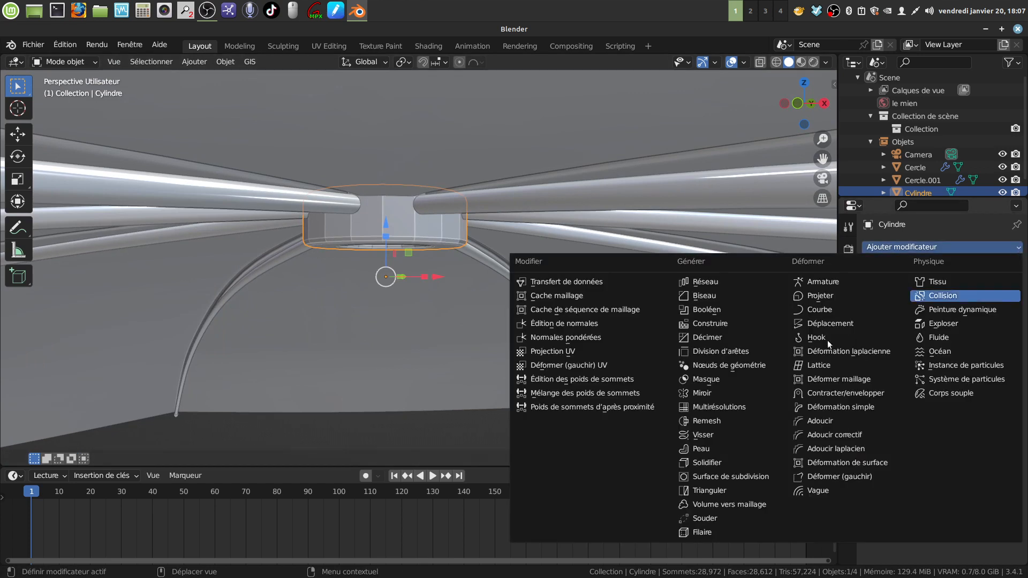
{"action": "left_click", "coordinate": [755, 477]}
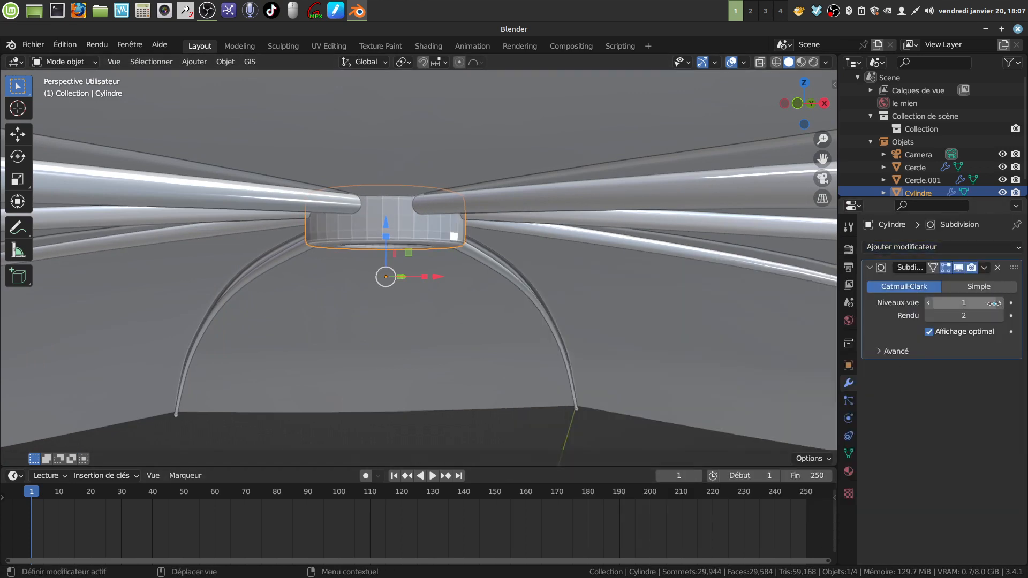
{"action": "left_click", "coordinate": [999, 302]}
Apply smooth shading to the hub ring and deselect it
{"action": "right_click", "coordinate": [396, 216]}
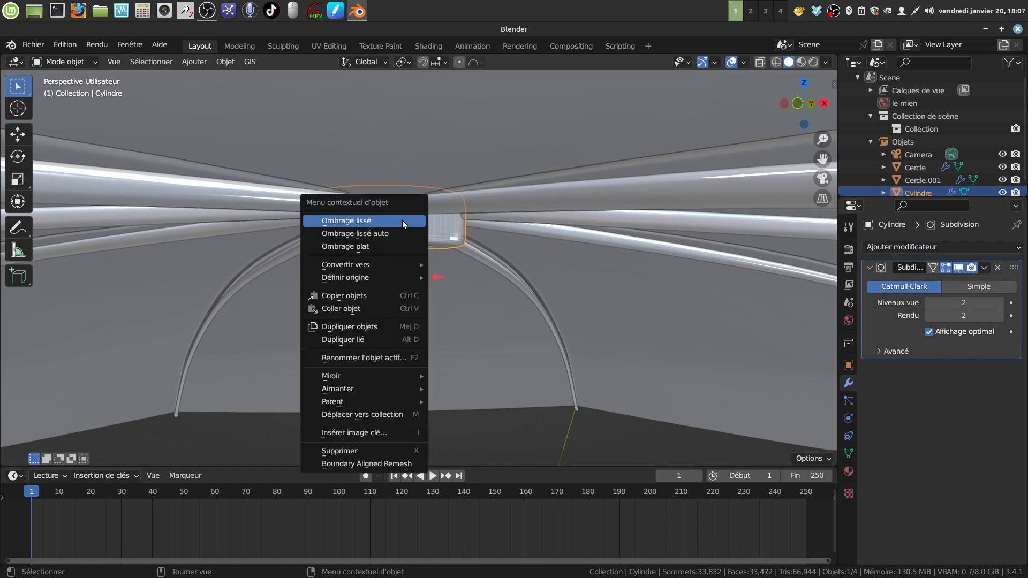
{"action": "left_click", "coordinate": [396, 222]}
{"action": "mouse_move", "coordinate": [396, 221]}
{"action": "middle_mouse_down"}
{"action": "mouse_move", "coordinate": [452, 159]}
{"action": "mouse_move", "coordinate": [417, 196]}
{"action": "mouse_move", "coordinate": [400, 285]}
{"action": "mouse_move", "coordinate": [422, 243]}
{"action": "mouse_move", "coordinate": [422, 184]}
{"action": "mouse_move", "coordinate": [443, 185]}
{"action": "mouse_move", "coordinate": [424, 178]}
{"action": "middle_mouse_up"}
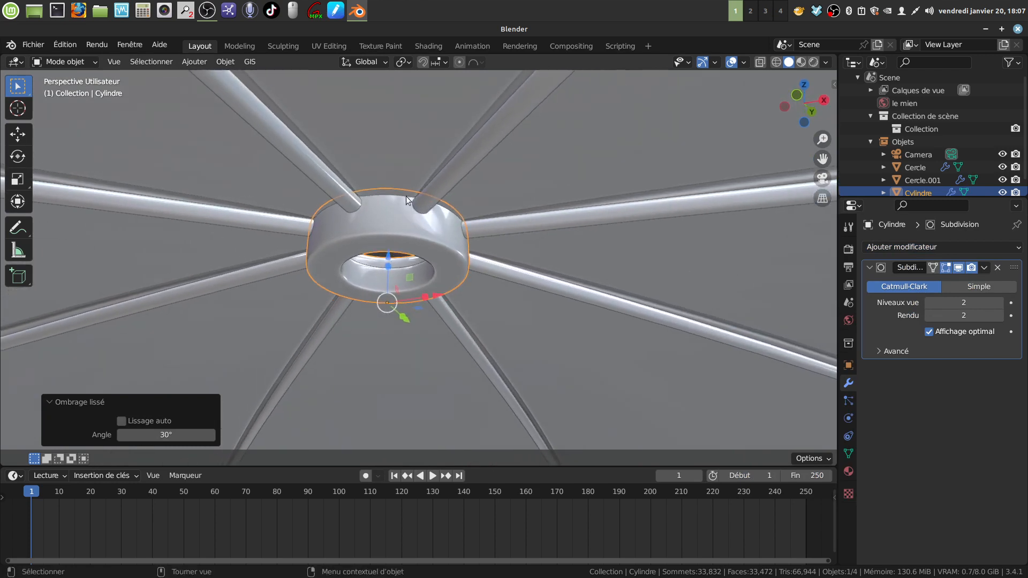
{"action": "middle_click_drag", "start_coordinate": [365, 210], "coordinate": [361, 199]}
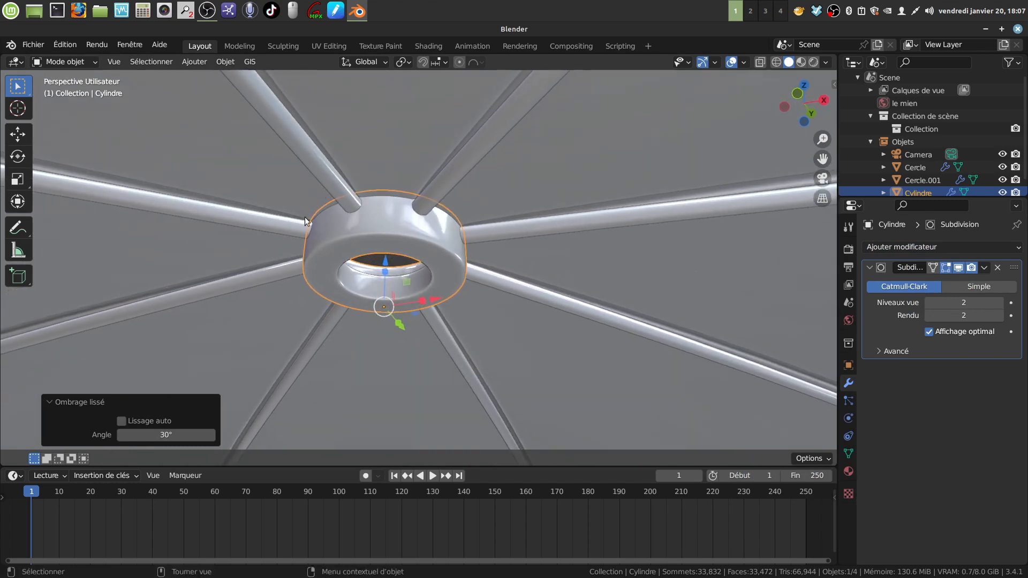
{"action": "middle_click_drag", "start_coordinate": [262, 225], "coordinate": [374, 310]}
{"action": "middle_click_drag", "start_coordinate": [399, 170], "coordinate": [385, 322]}
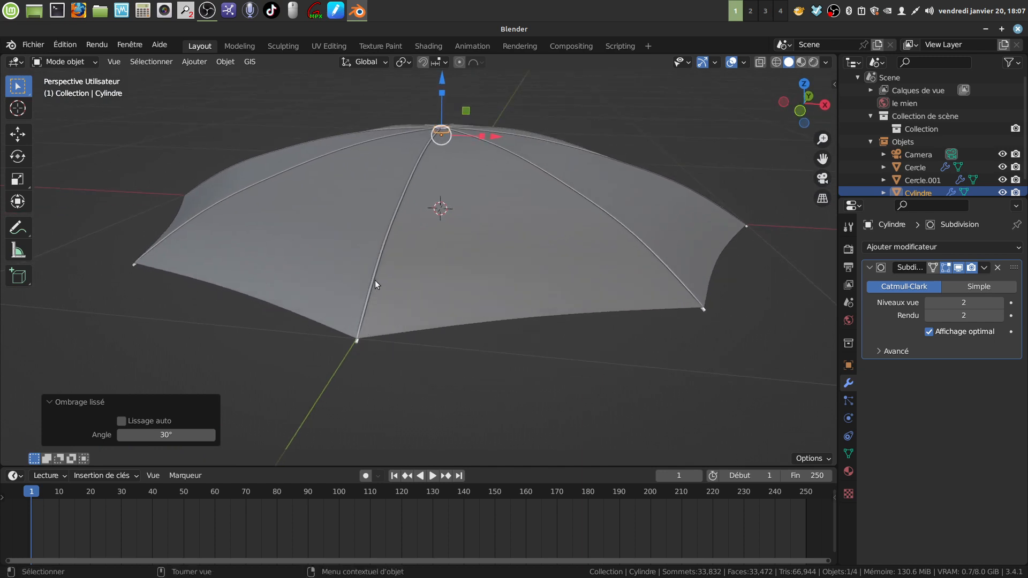
{"action": "middle_click_drag", "start_coordinate": [375, 281], "coordinate": [402, 279]}
{"action": "left_click", "coordinate": [625, 147]}
{"action": "middle_click_drag", "start_coordinate": [445, 171], "coordinate": [465, 177]}
Save the project as "parapluie" in the téléc folder
{"action": "left_click", "coordinate": [33, 44]}
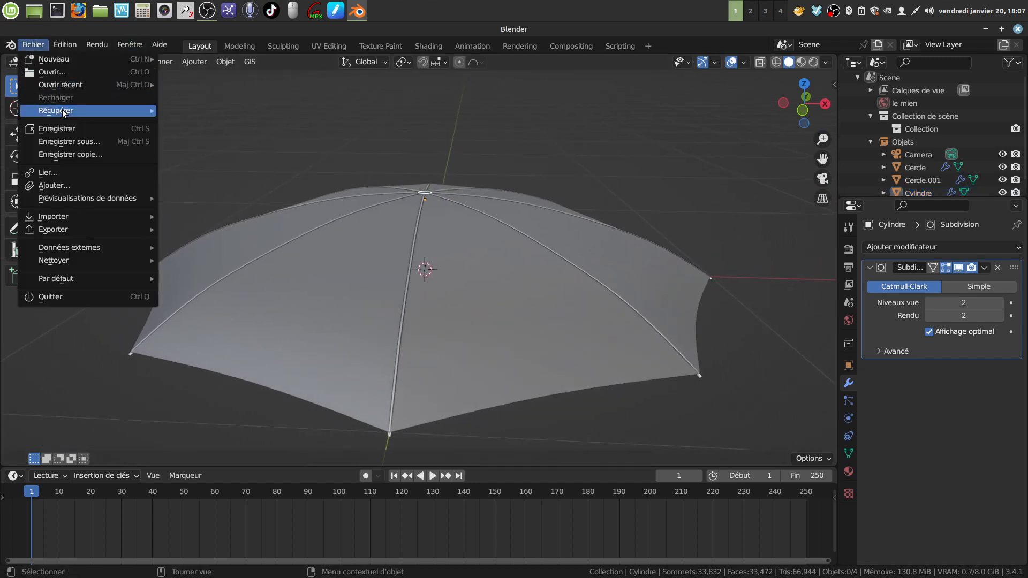
{"action": "left_click", "coordinate": [89, 143]}
{"action": "left_click", "coordinate": [227, 434]}
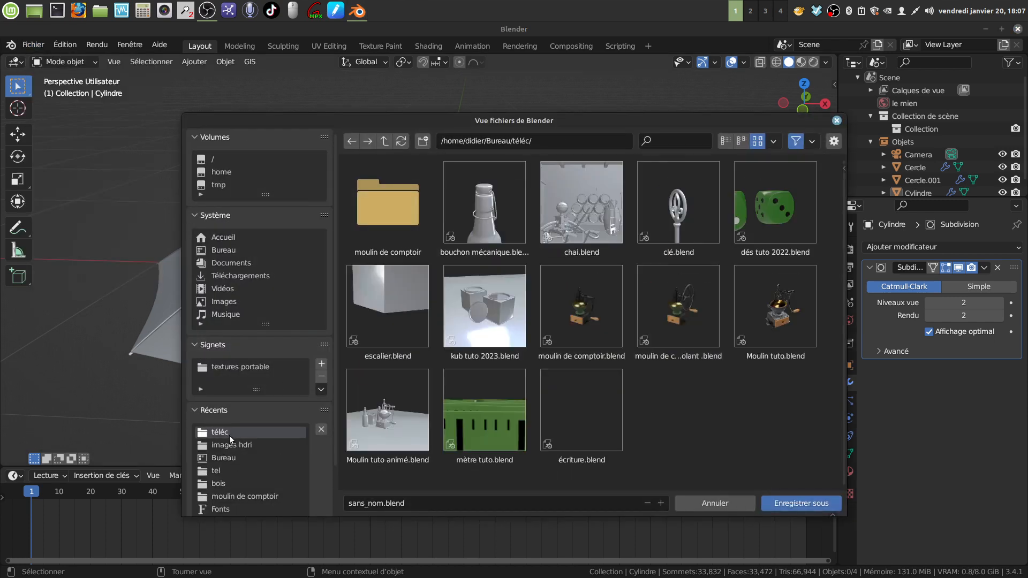
{"action": "left_click", "coordinate": [413, 502]}
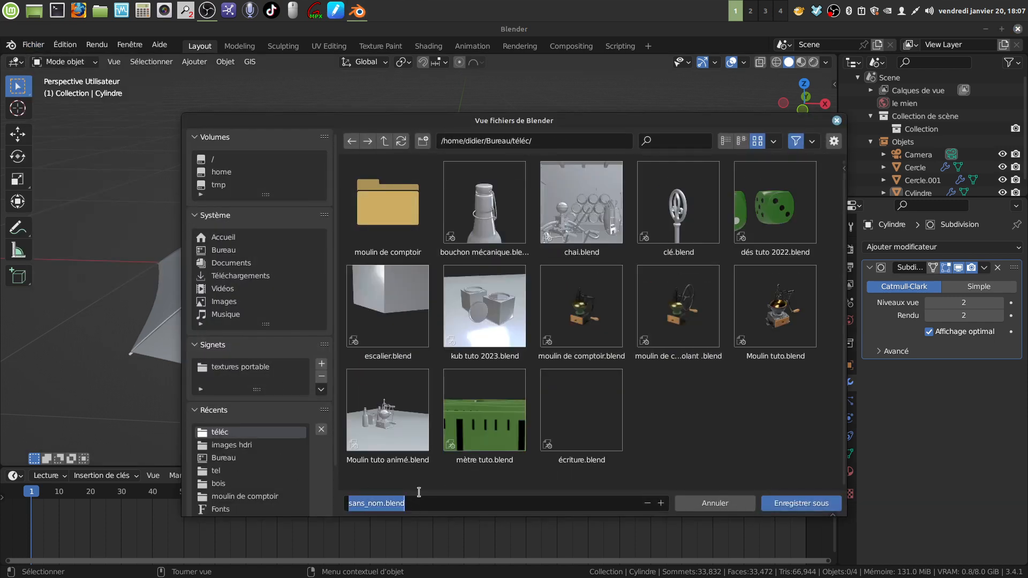
{"action": "key", "text": "BackSpace"}
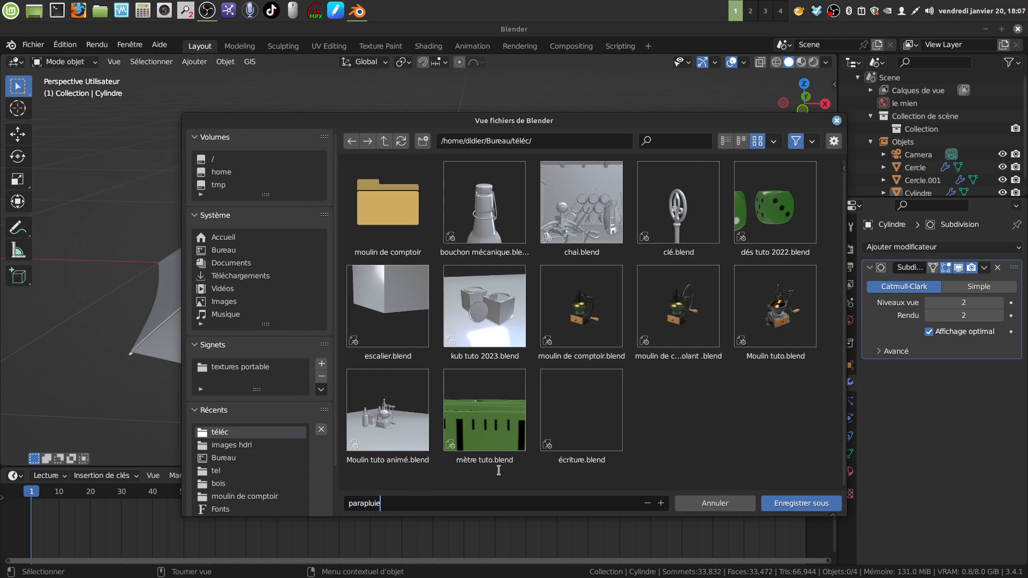
{"action": "type", "text": "parapluie"}
{"action": "key", "text": "Return"}
{"action": "left_click", "coordinate": [791, 504]}
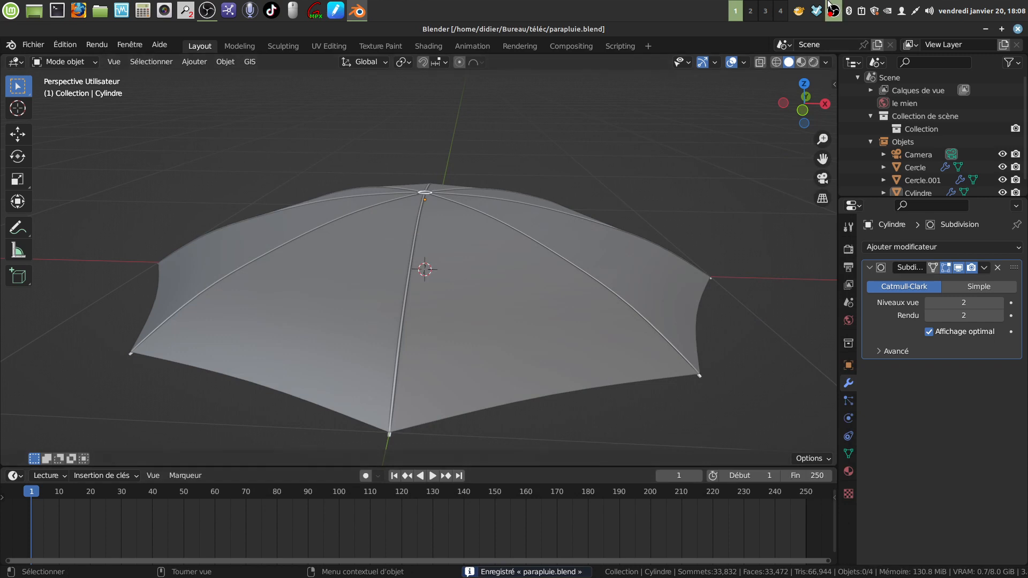
{"action": "middle_click_drag", "start_coordinate": [518, 169], "coordinate": [563, 158]}
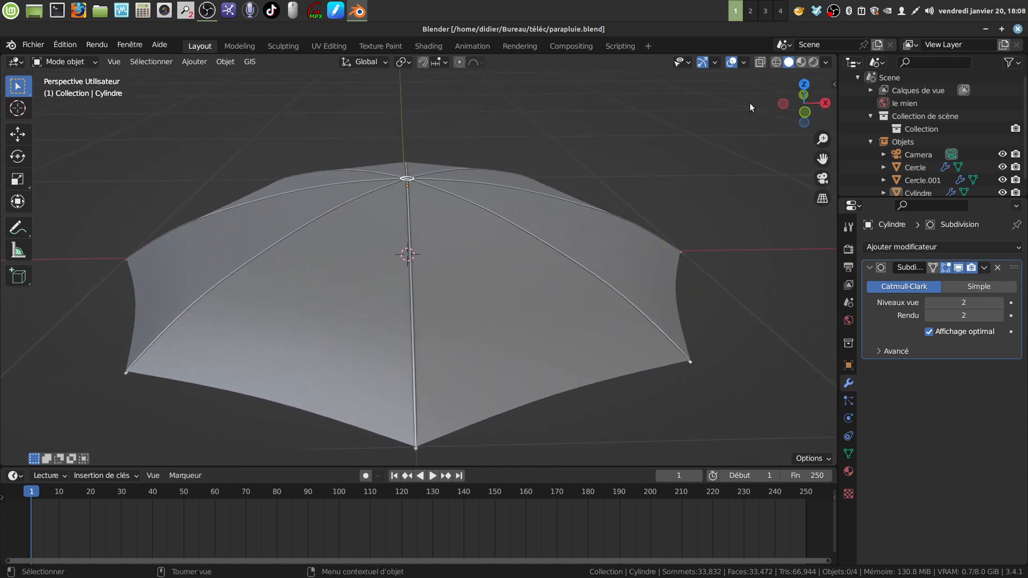
{"action": "middle_click_drag", "start_coordinate": [516, 223], "coordinate": [540, 212]}
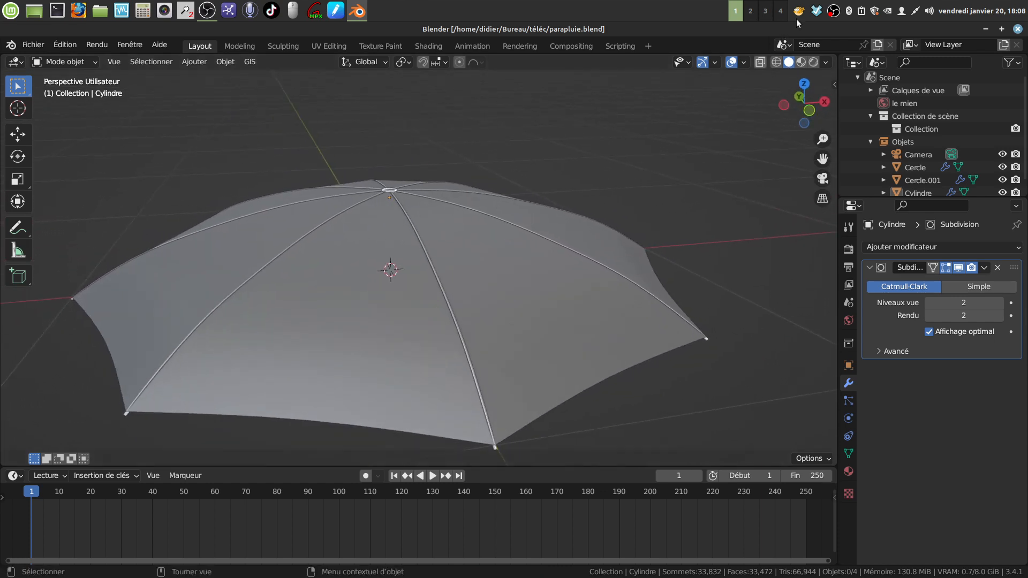